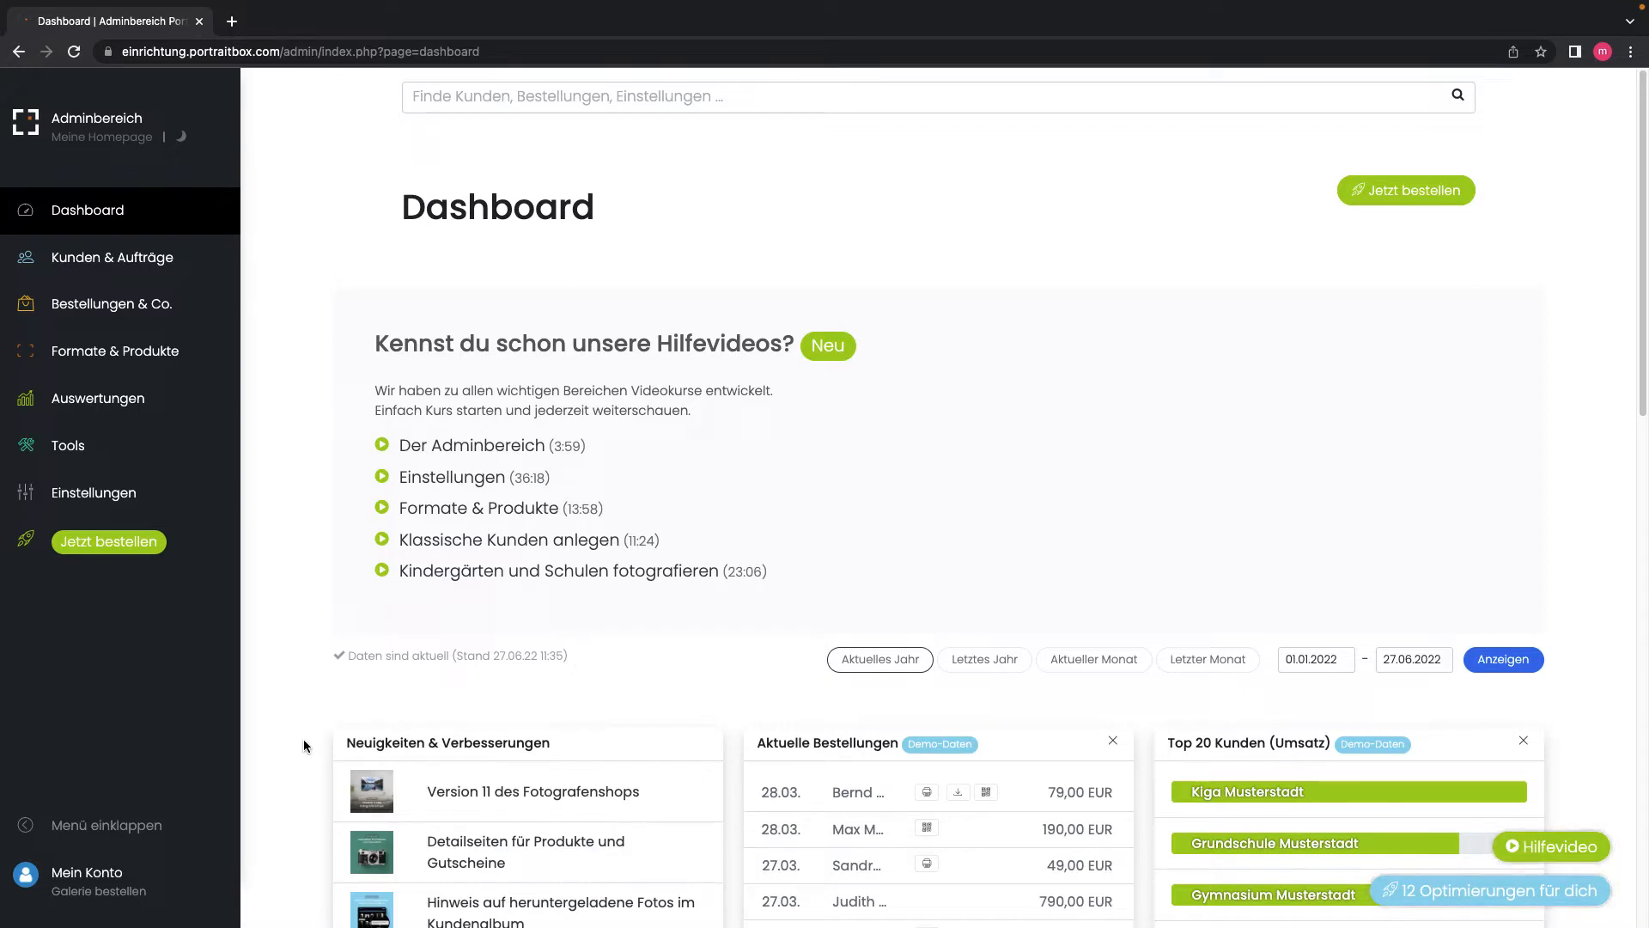
Step: Go from the dashboard through Einstellungen to the studio's Kontaktdaten form
{"action": "left_click", "coordinate": [142, 495]}
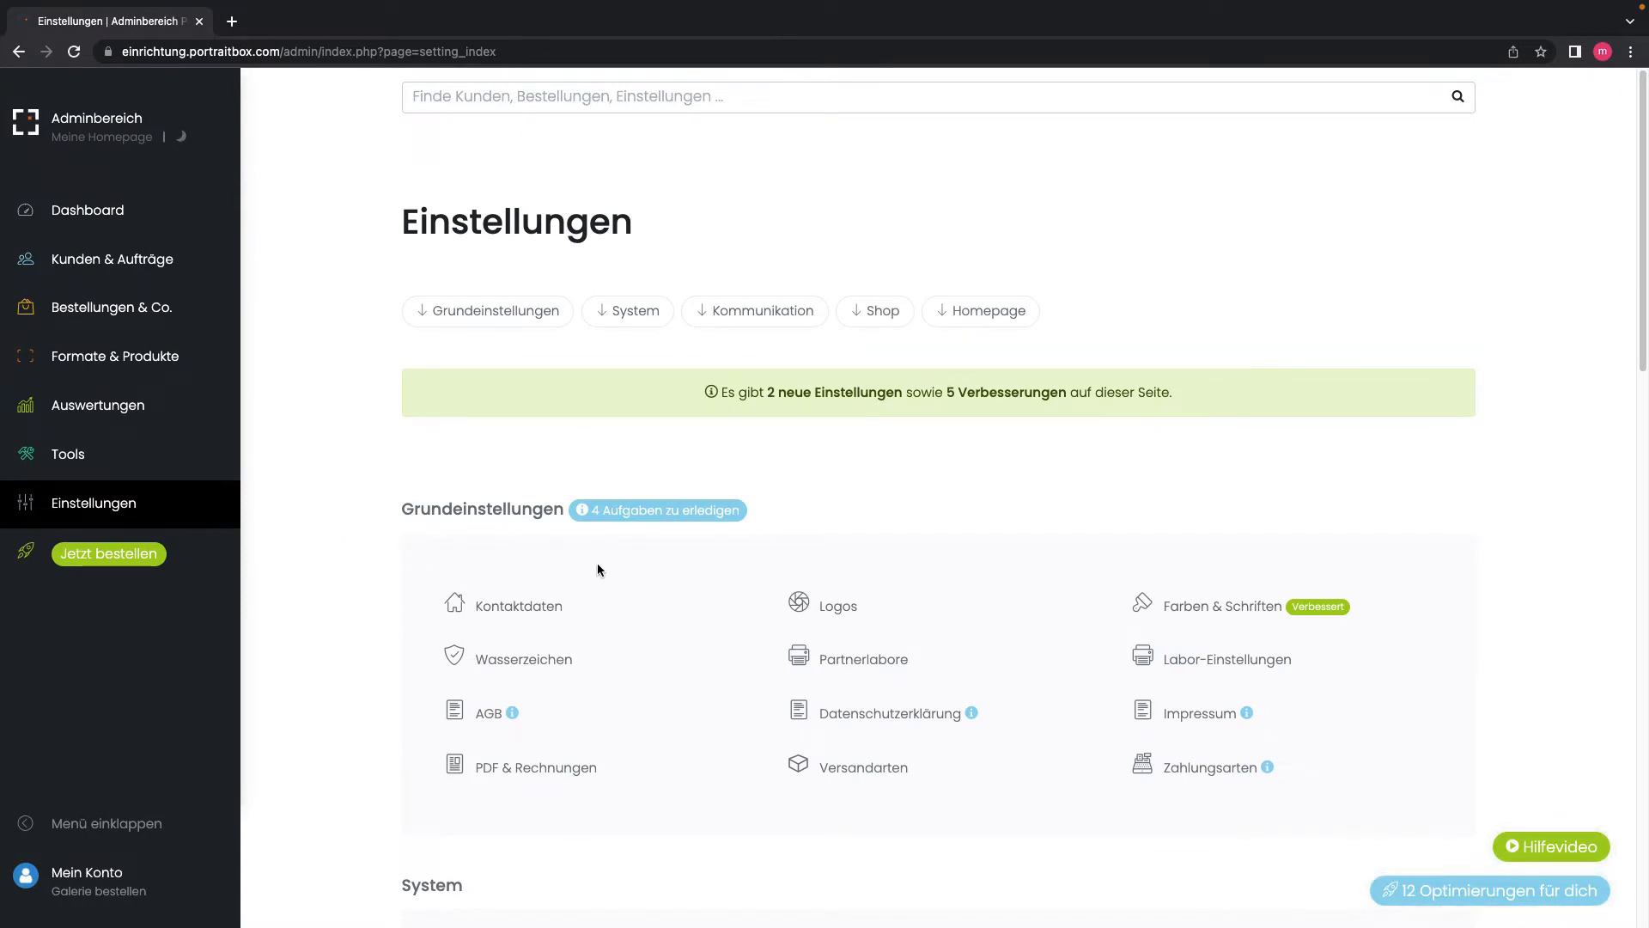
{"action": "left_click", "coordinate": [509, 612]}
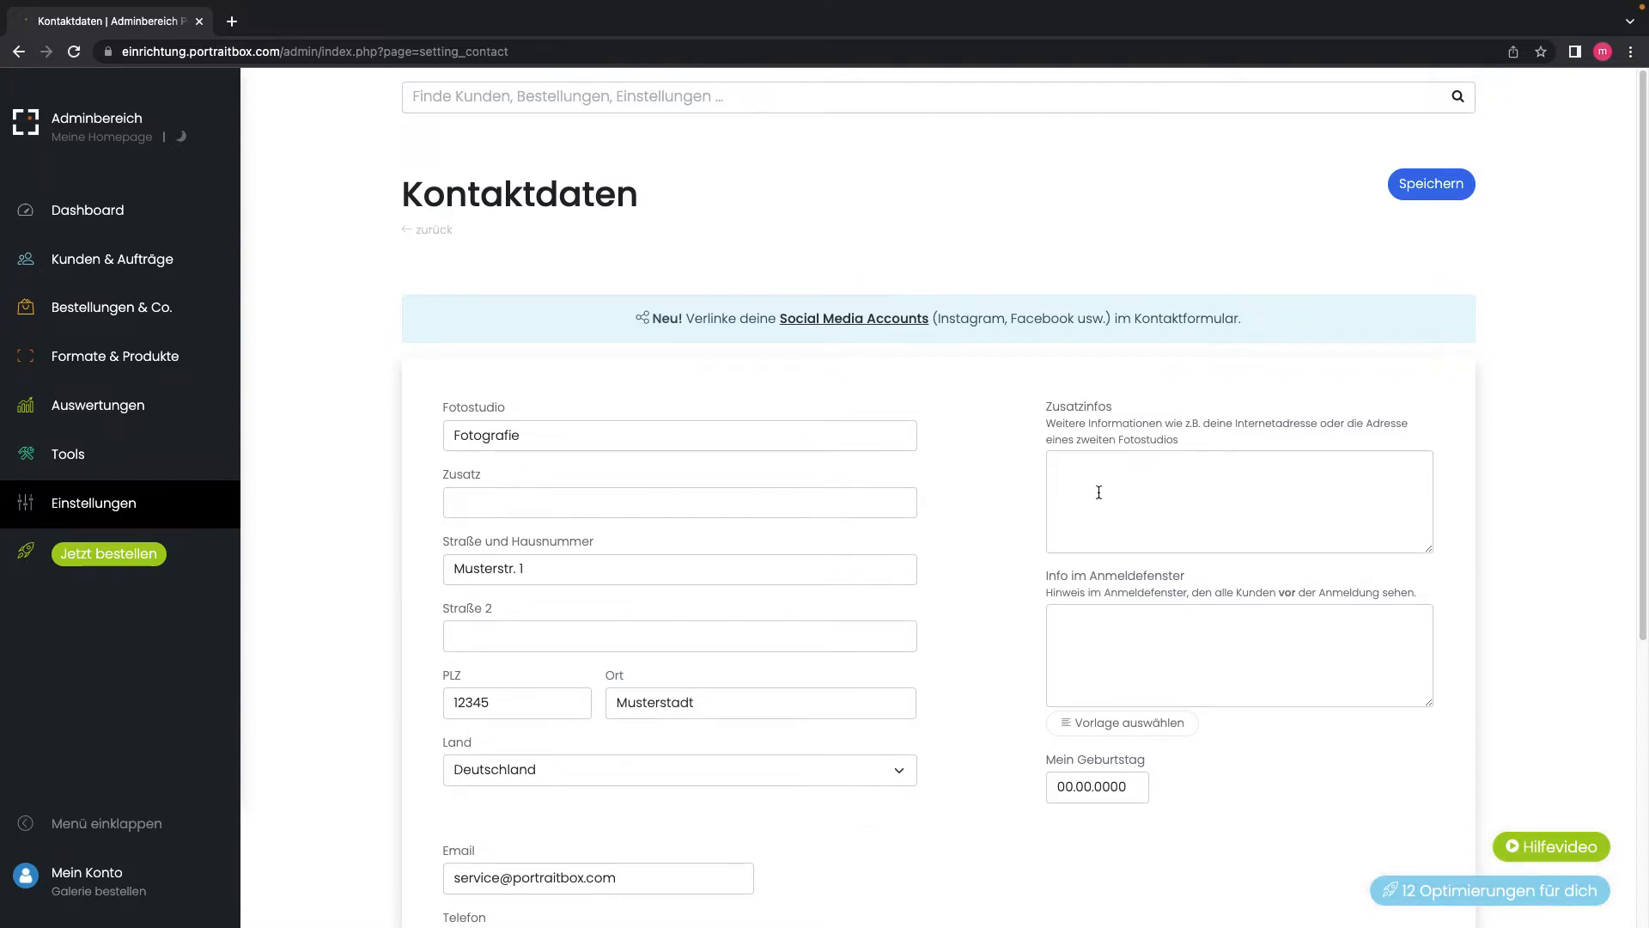
{"action": "scroll", "coordinate": [799, 657], "scroll_direction": "down", "scroll_amount": 4}
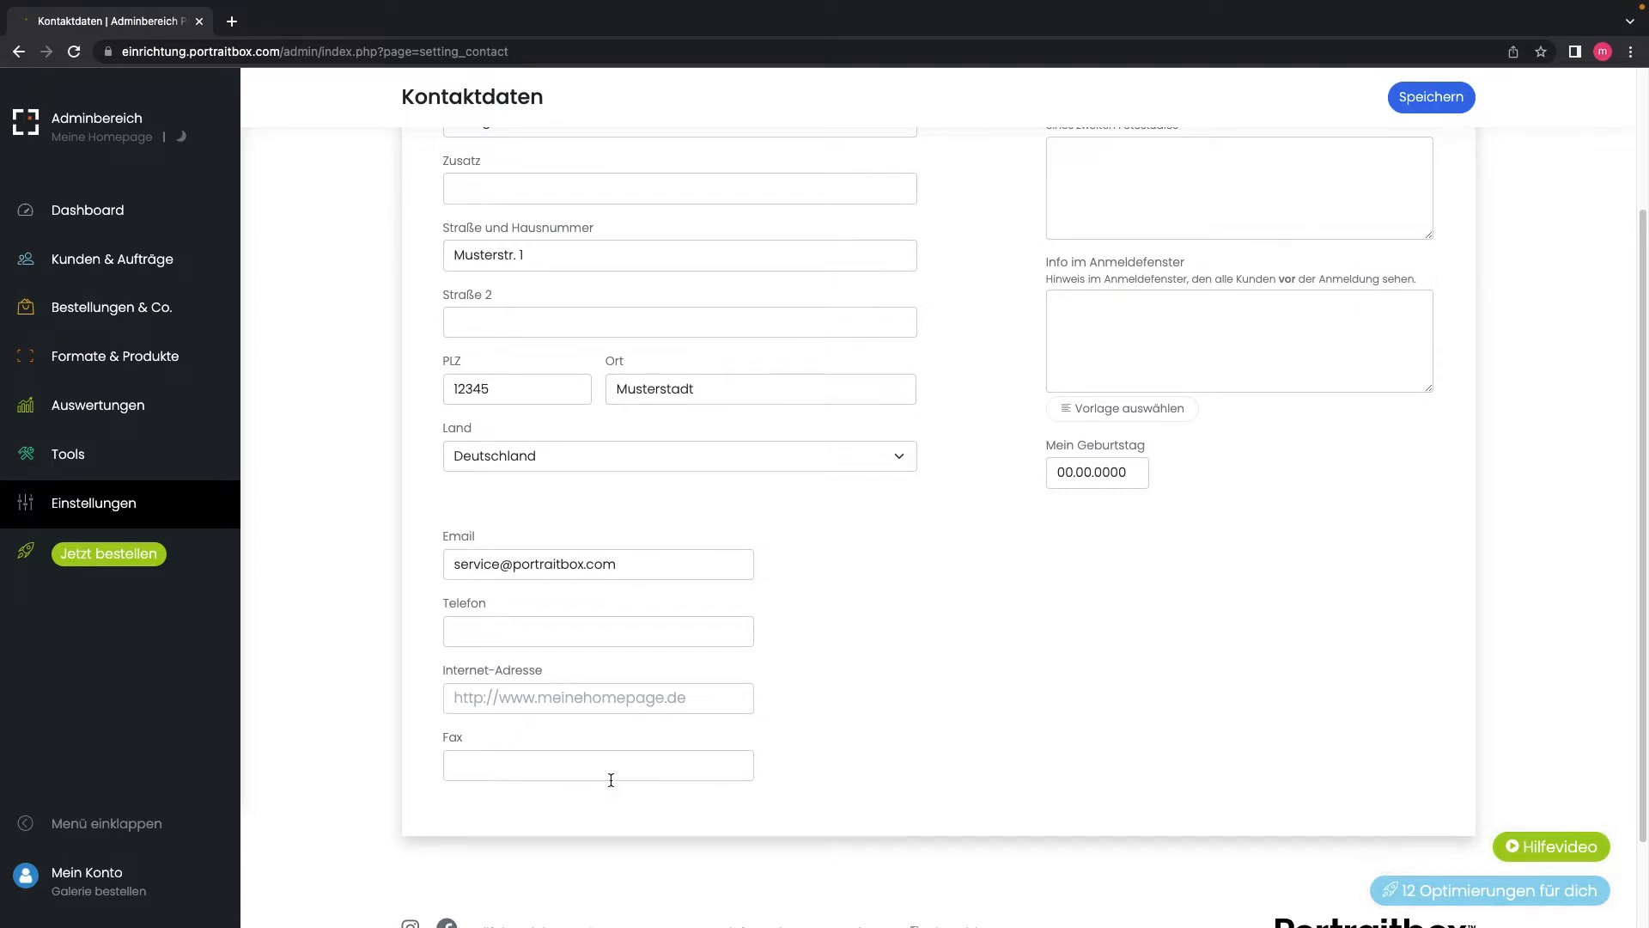
{"action": "scroll", "coordinate": [611, 779], "scroll_direction": "up", "scroll_amount": 3}
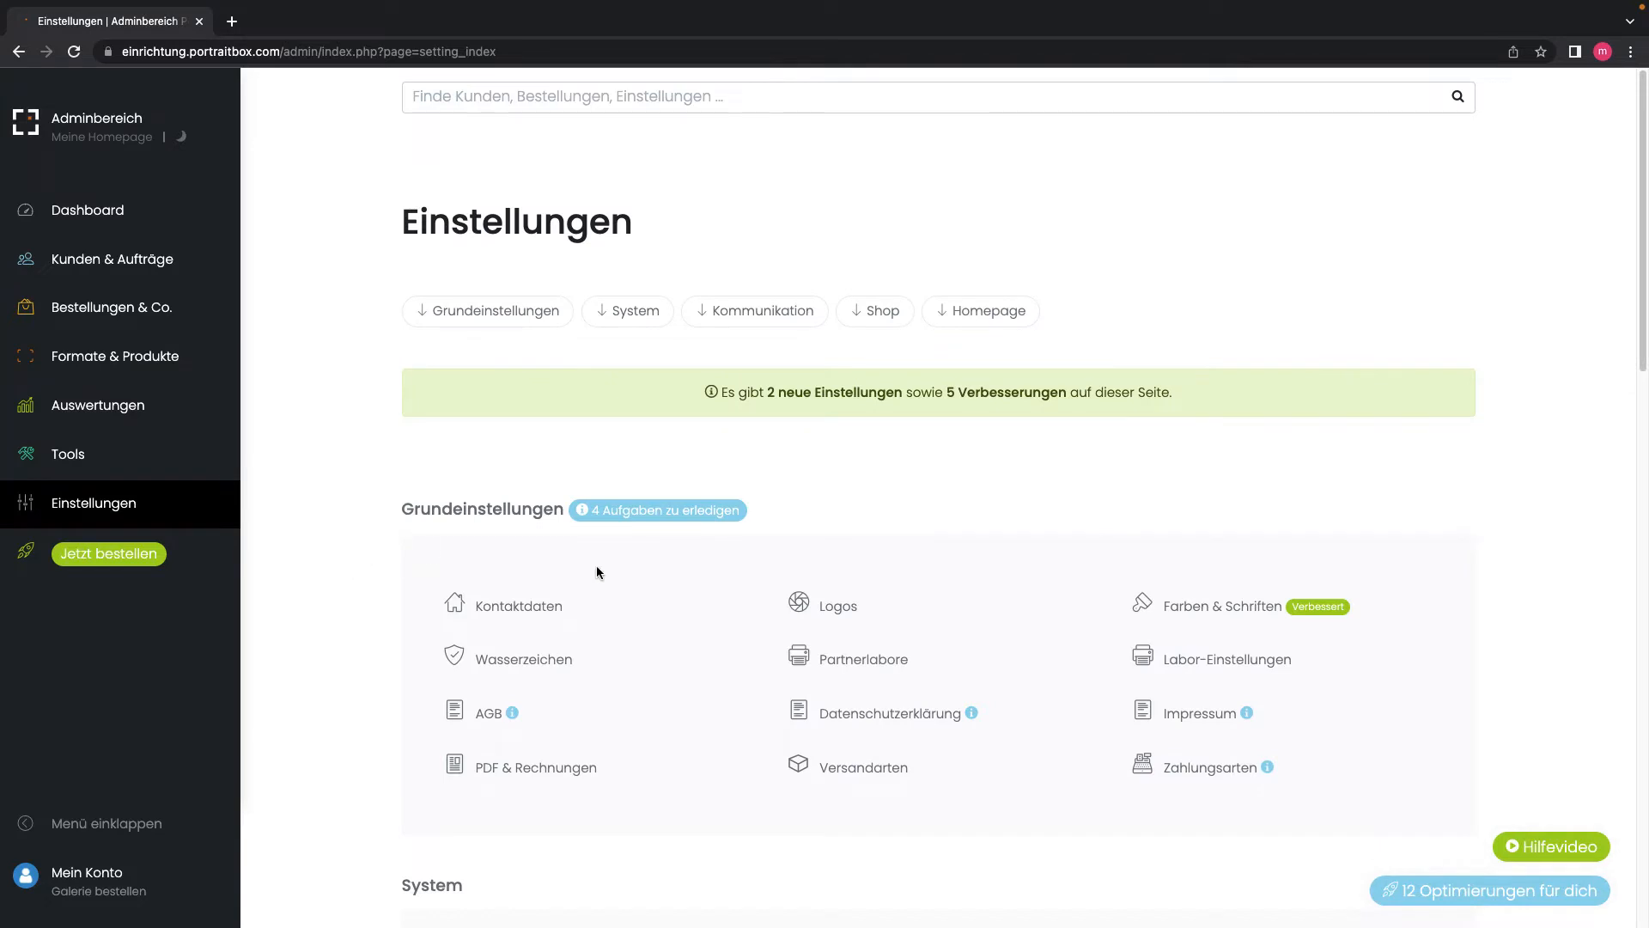
Step: View the Logos upload settings, then open Meine Homepage in a new tab
{"action": "left_click", "coordinate": [832, 608]}
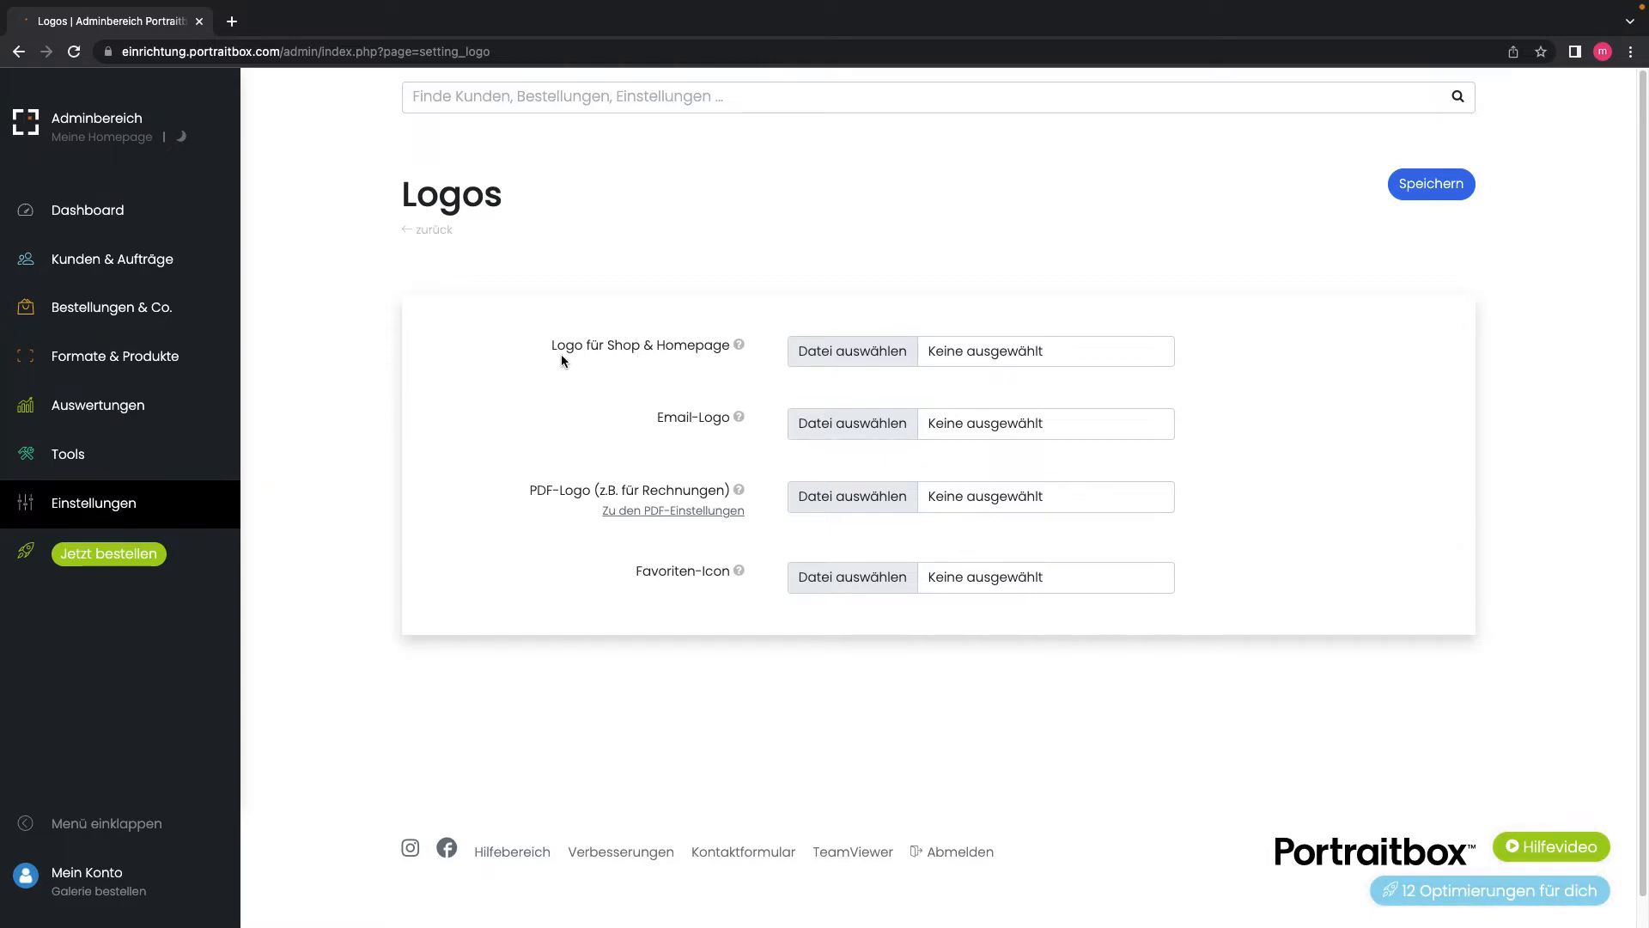
{"action": "left_click", "coordinate": [89, 138]}
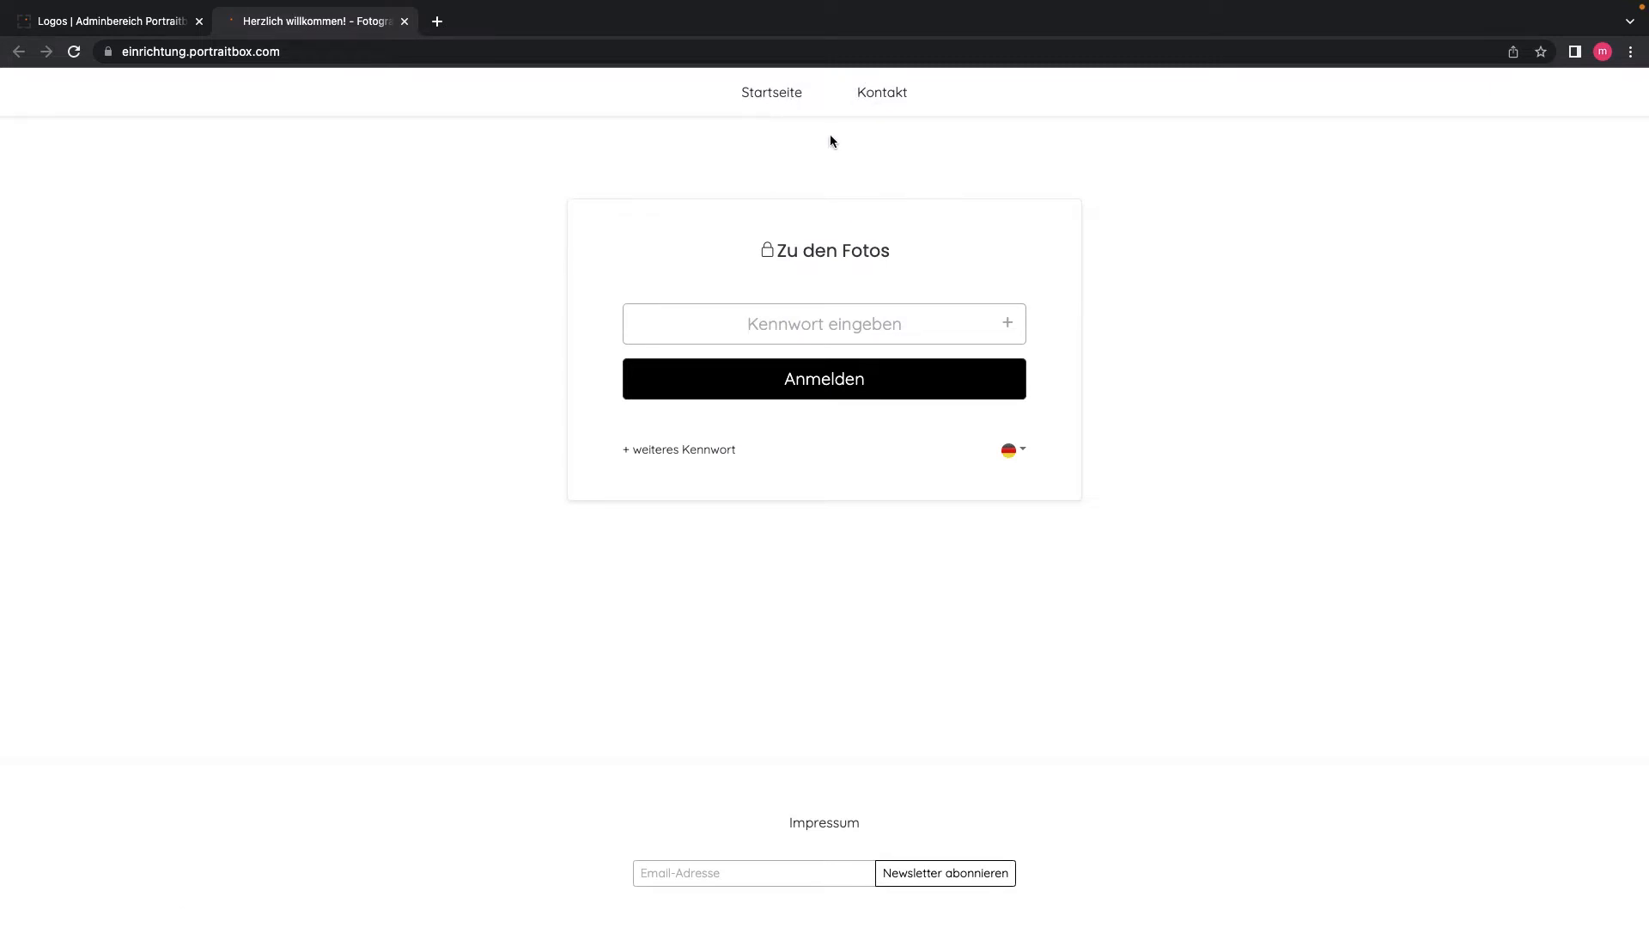
Step: Return to the Adminbereich tab and open the Farben & Schriften settings
{"action": "left_click", "coordinate": [121, 20]}
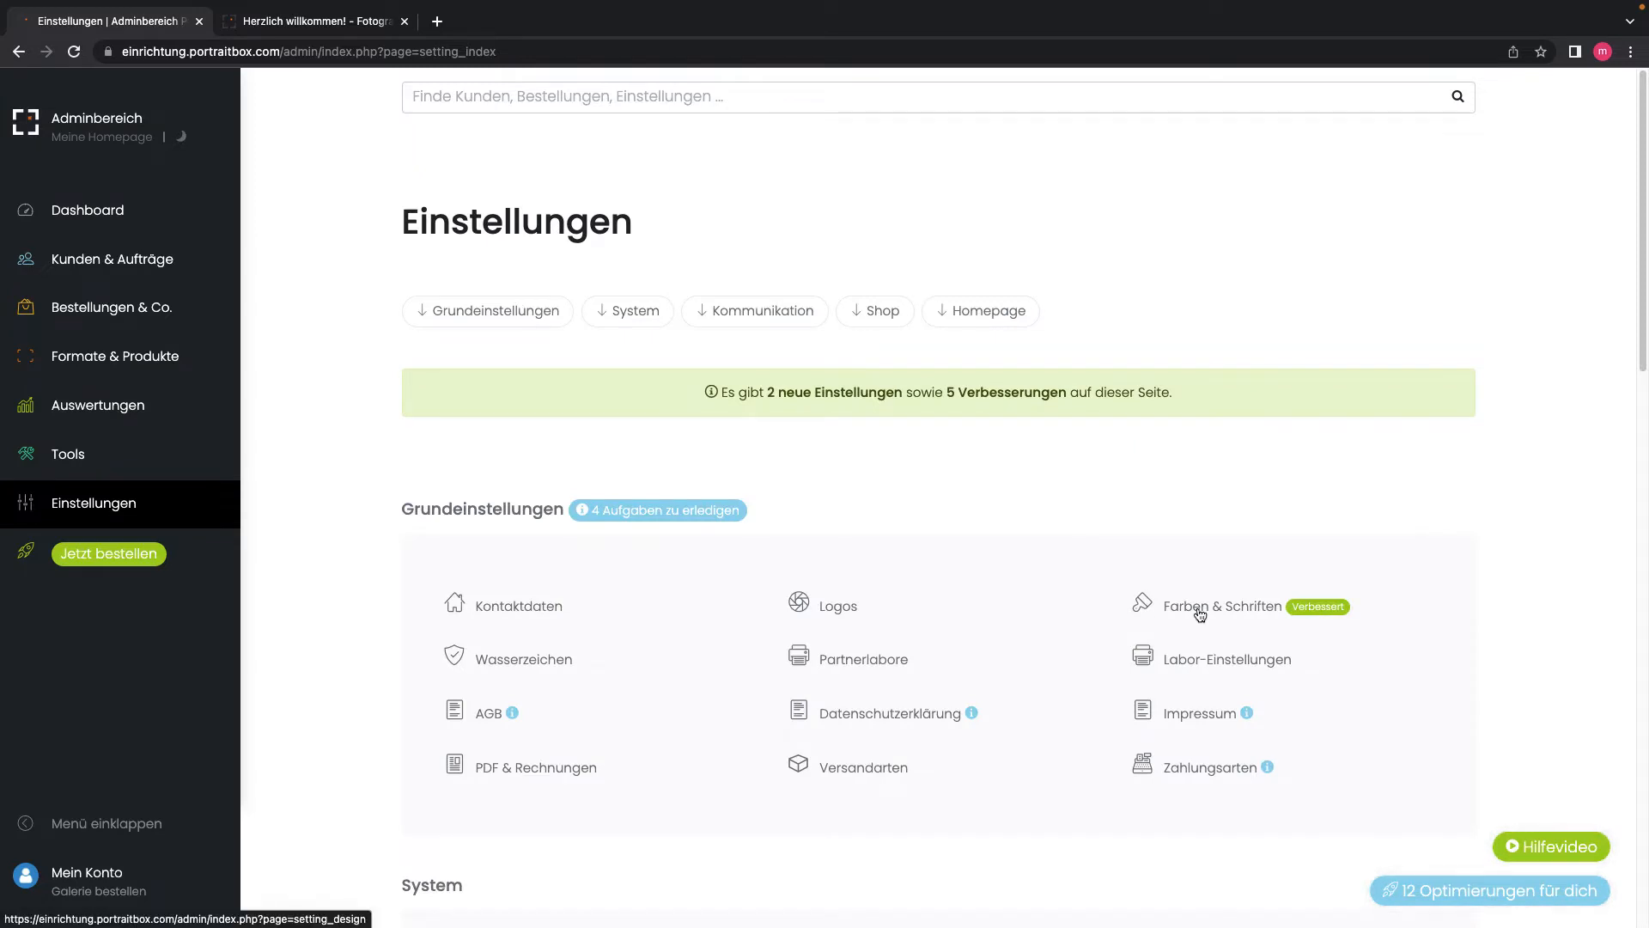
{"action": "left_click", "coordinate": [1200, 615]}
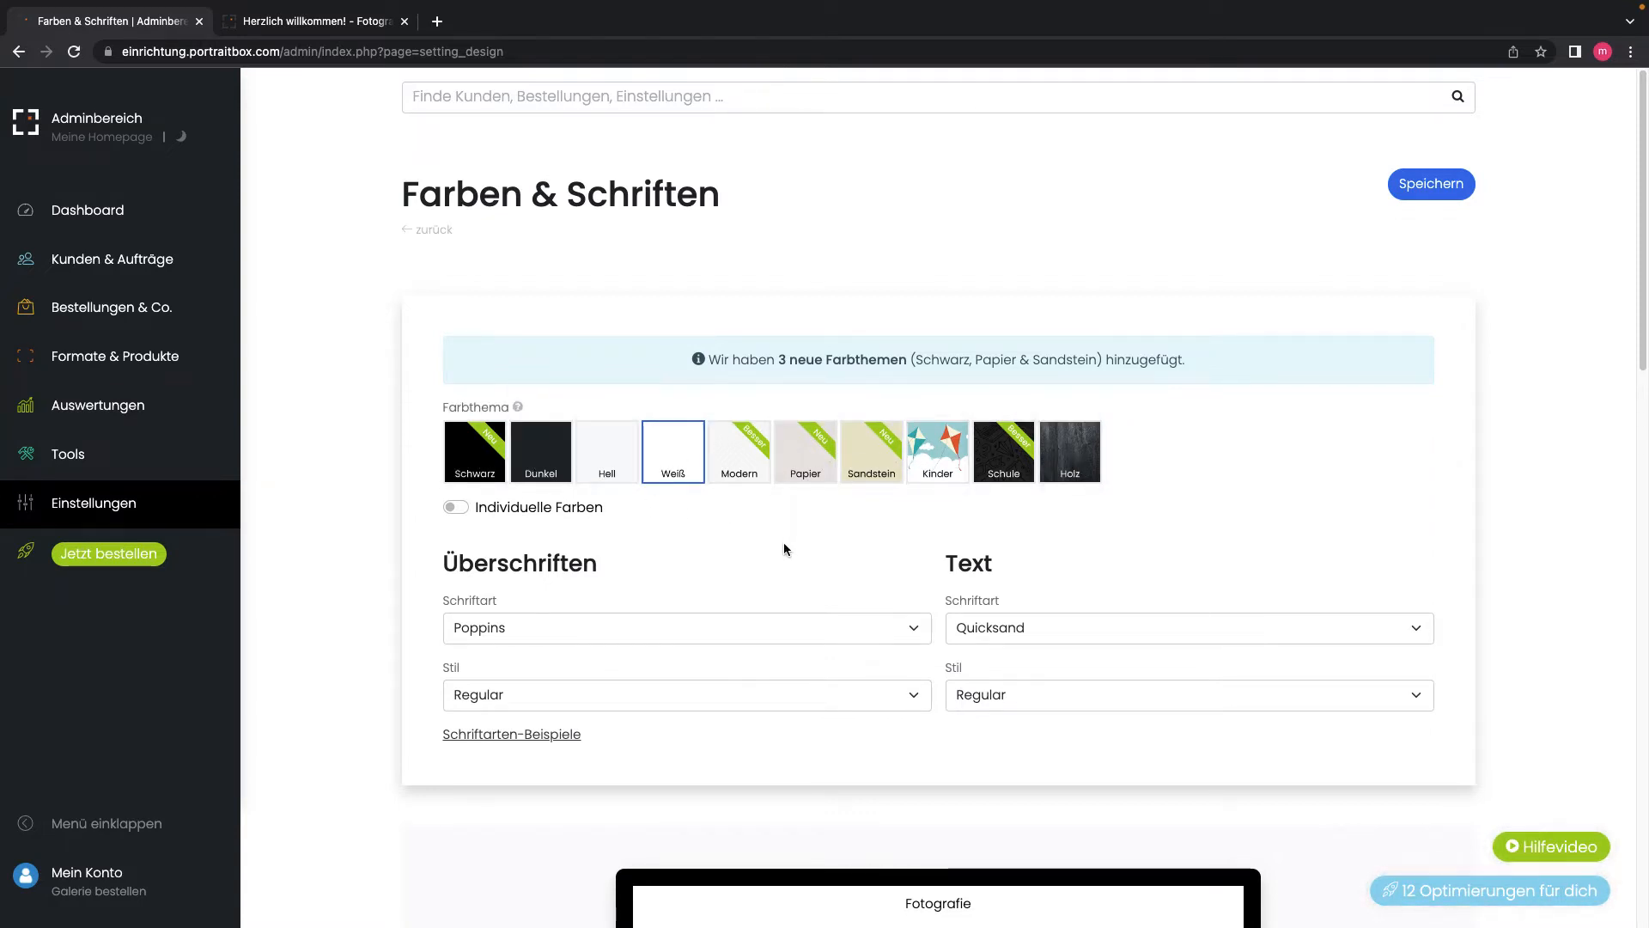
{"action": "left_click", "coordinate": [461, 507]}
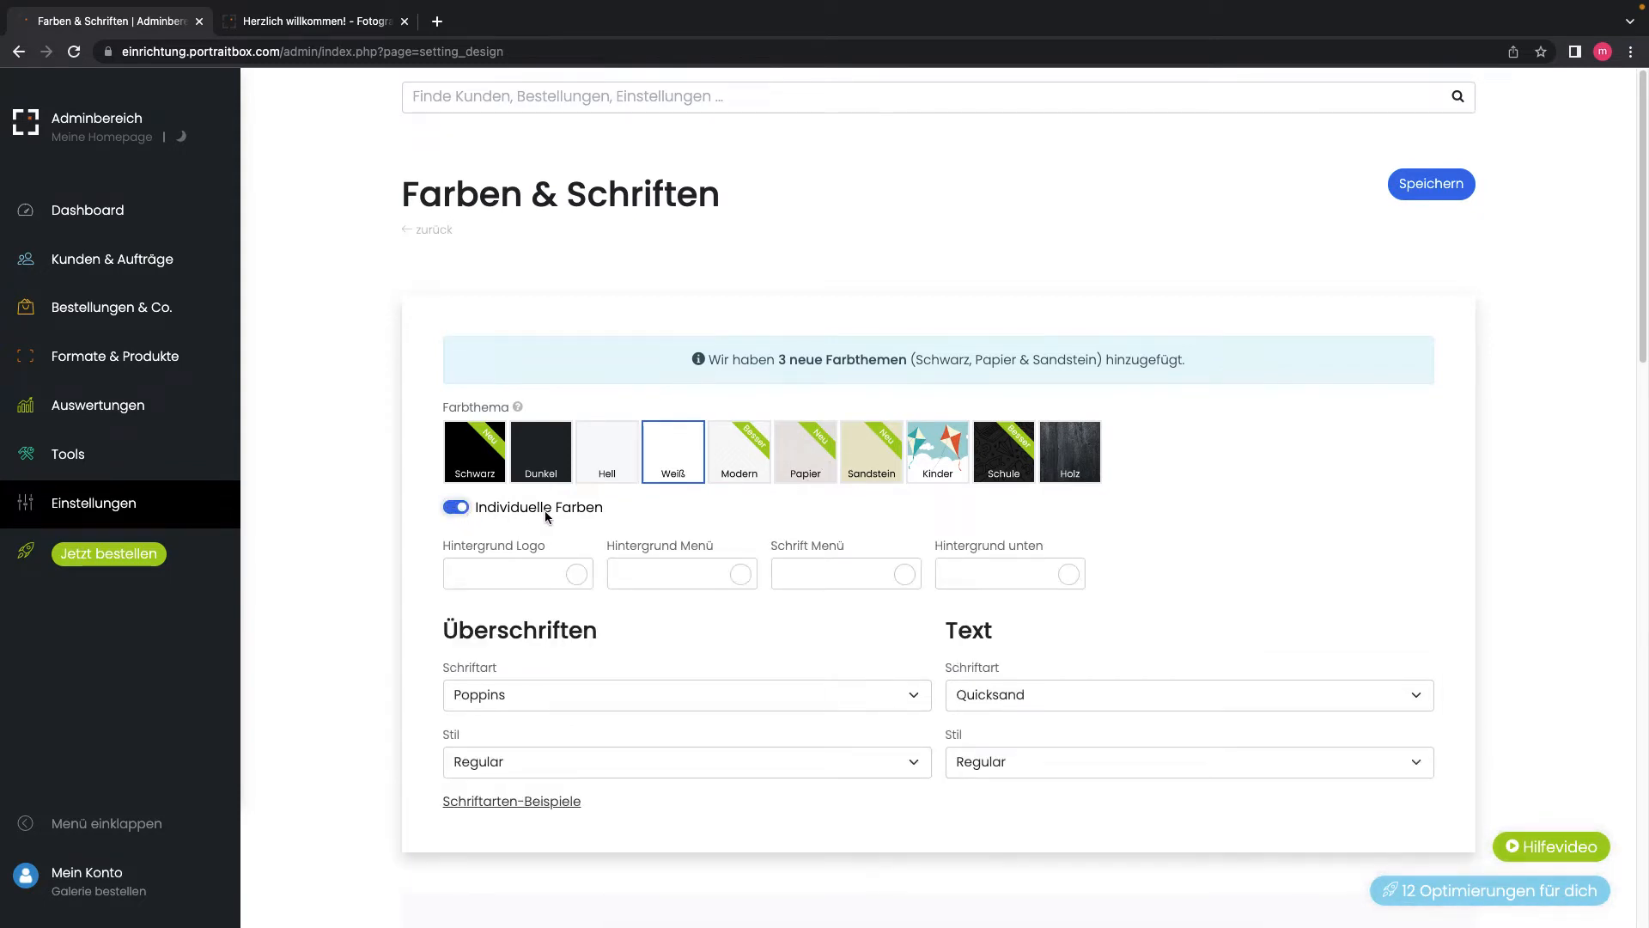
{"action": "left_click", "coordinate": [447, 507]}
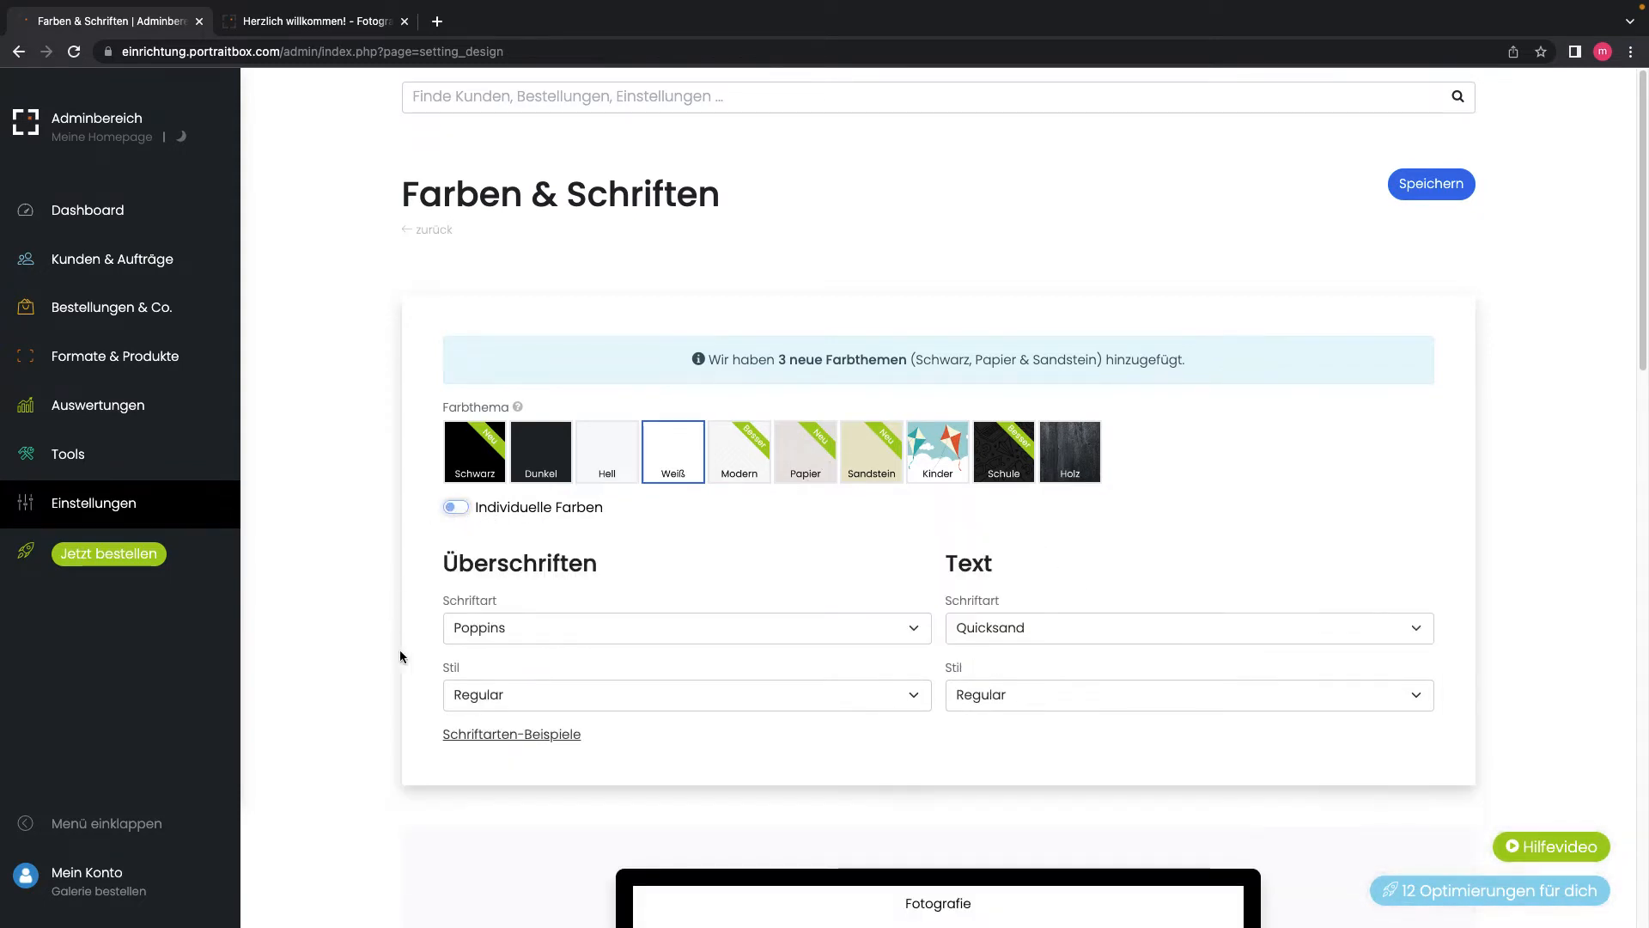
{"action": "left_click", "coordinate": [549, 629]}
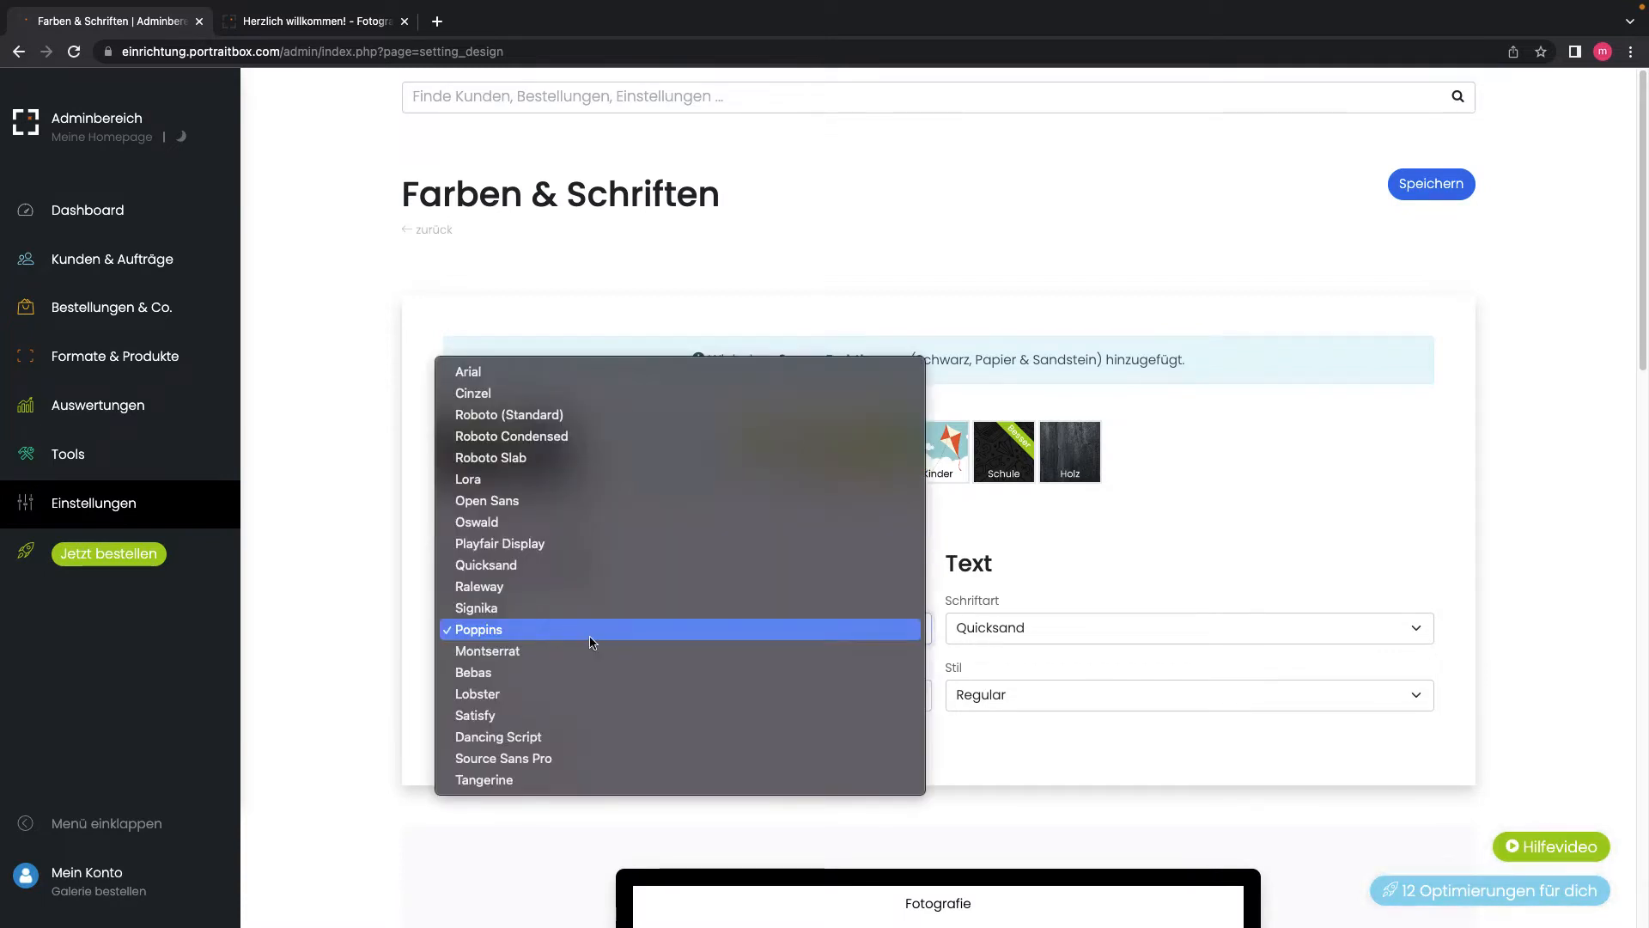
{"action": "left_click", "coordinate": [1027, 632]}
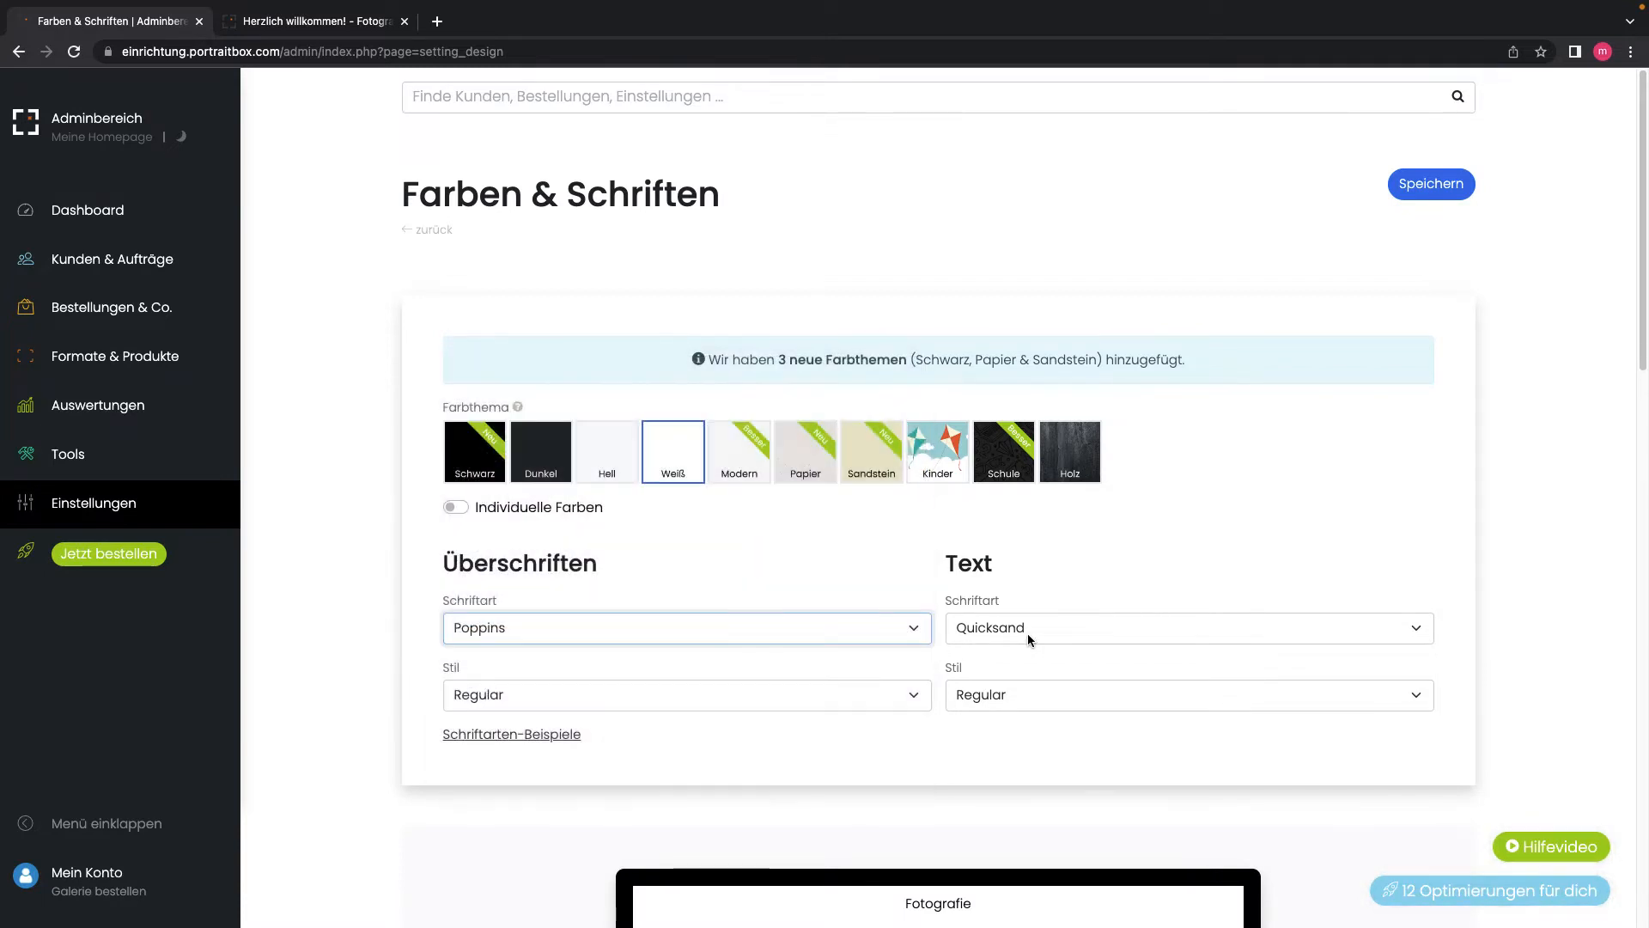
{"action": "left_click", "coordinate": [962, 627]}
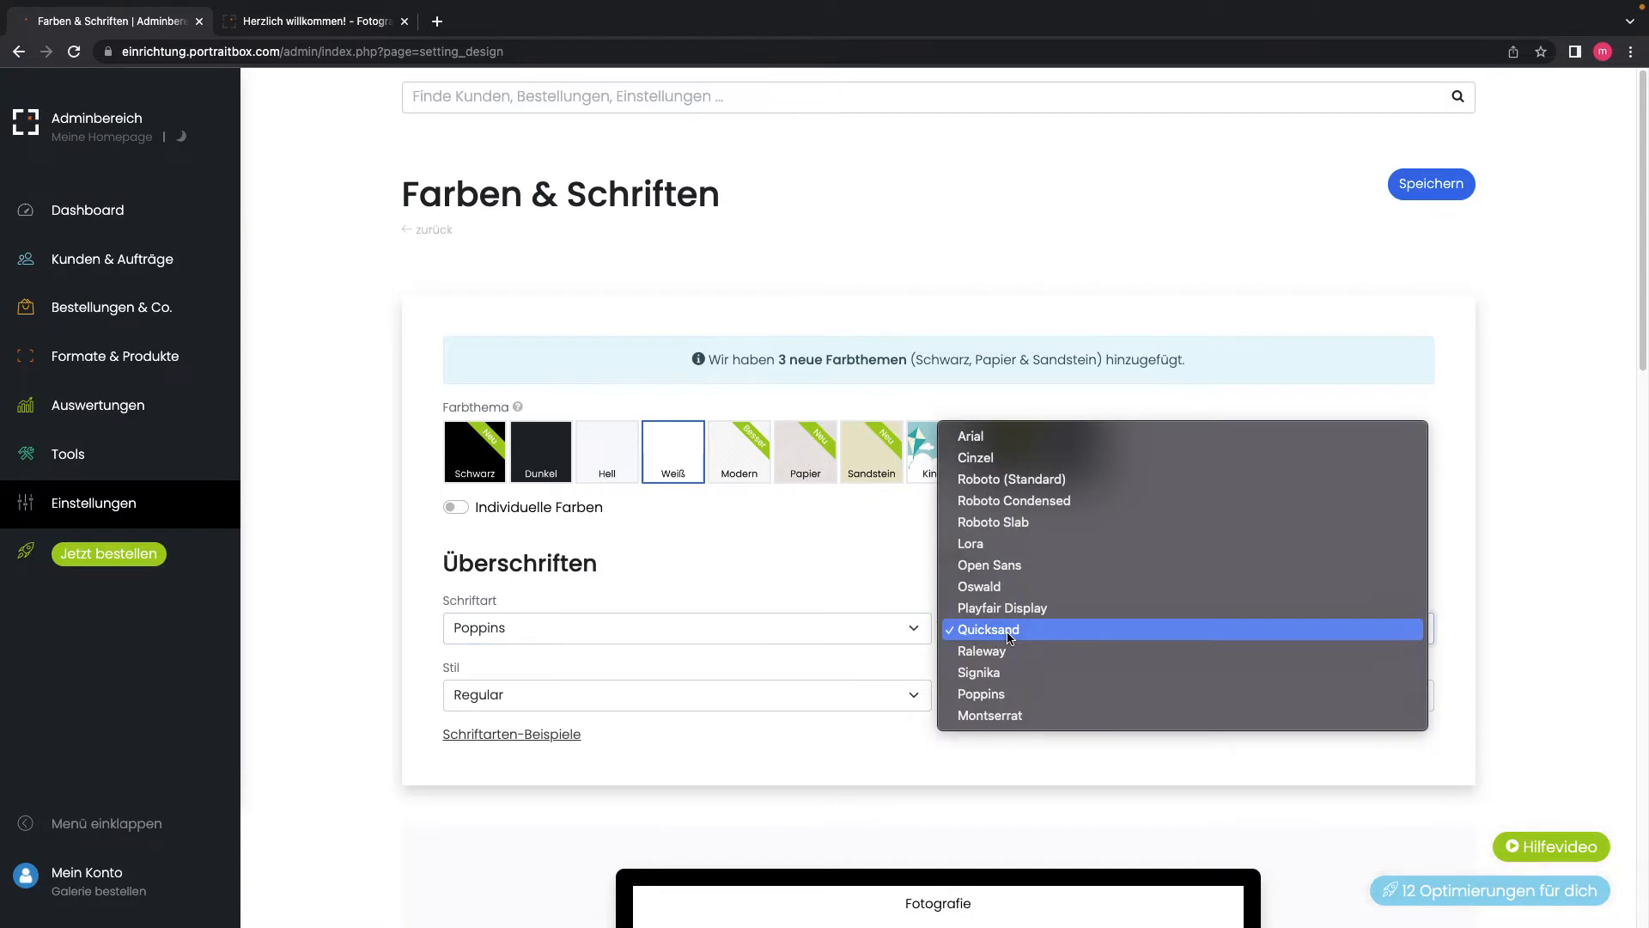
{"action": "left_click", "coordinate": [866, 586]}
{"action": "scroll", "coordinate": [818, 705], "scroll_direction": "down", "scroll_amount": 4}
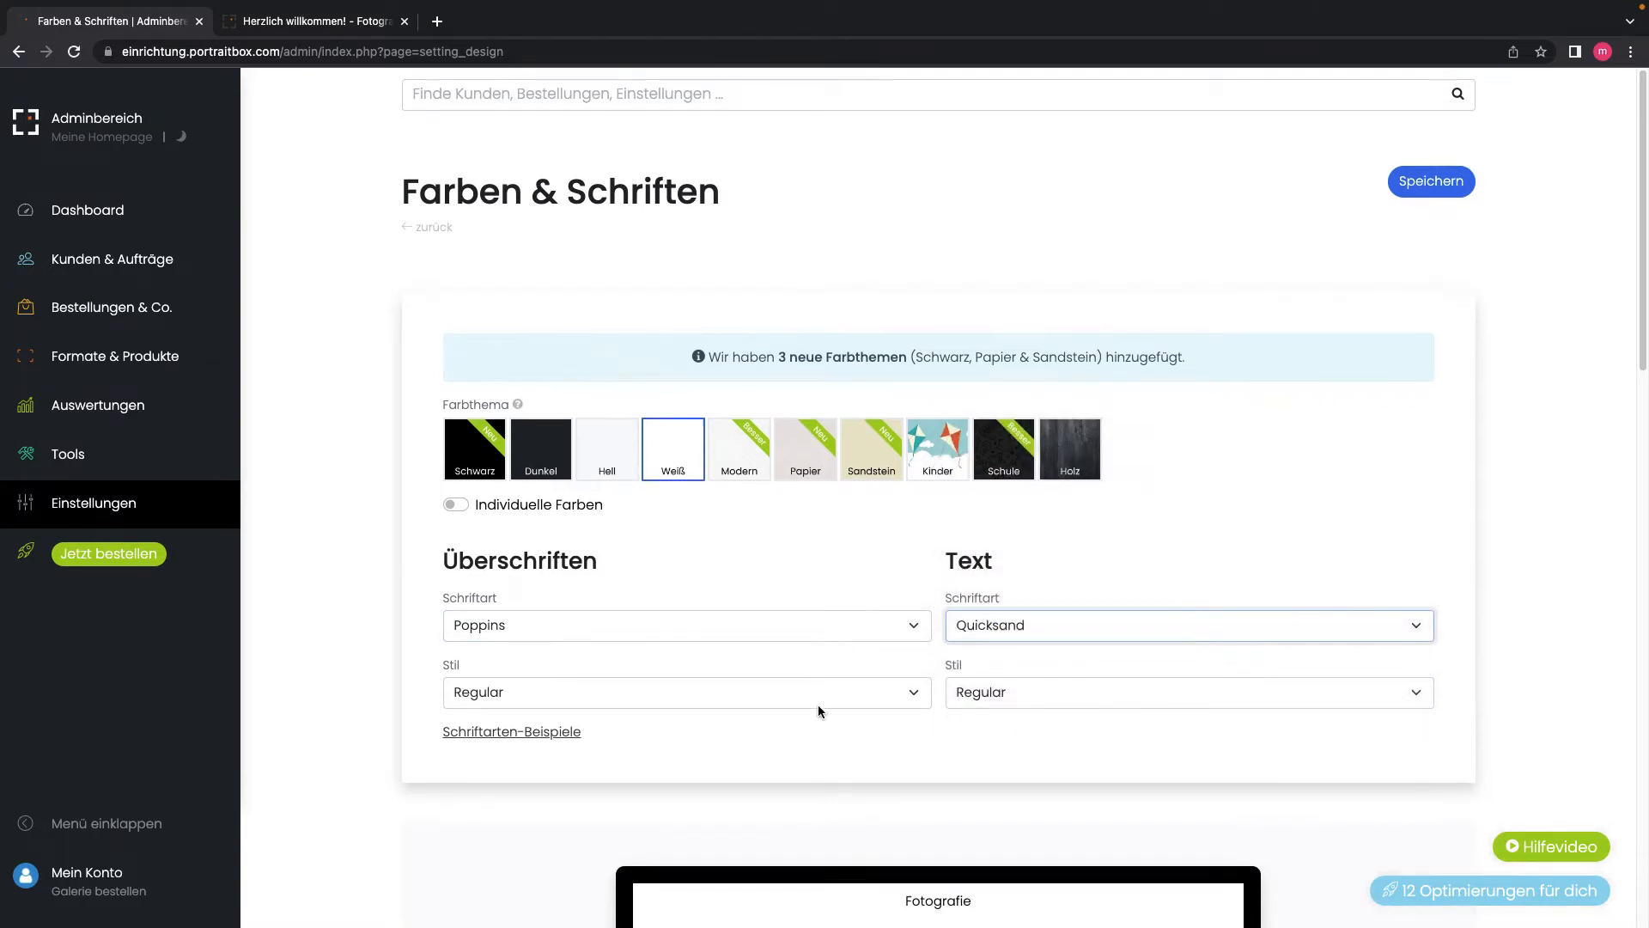
{"action": "scroll", "coordinate": [818, 704], "scroll_direction": "down", "scroll_amount": 2}
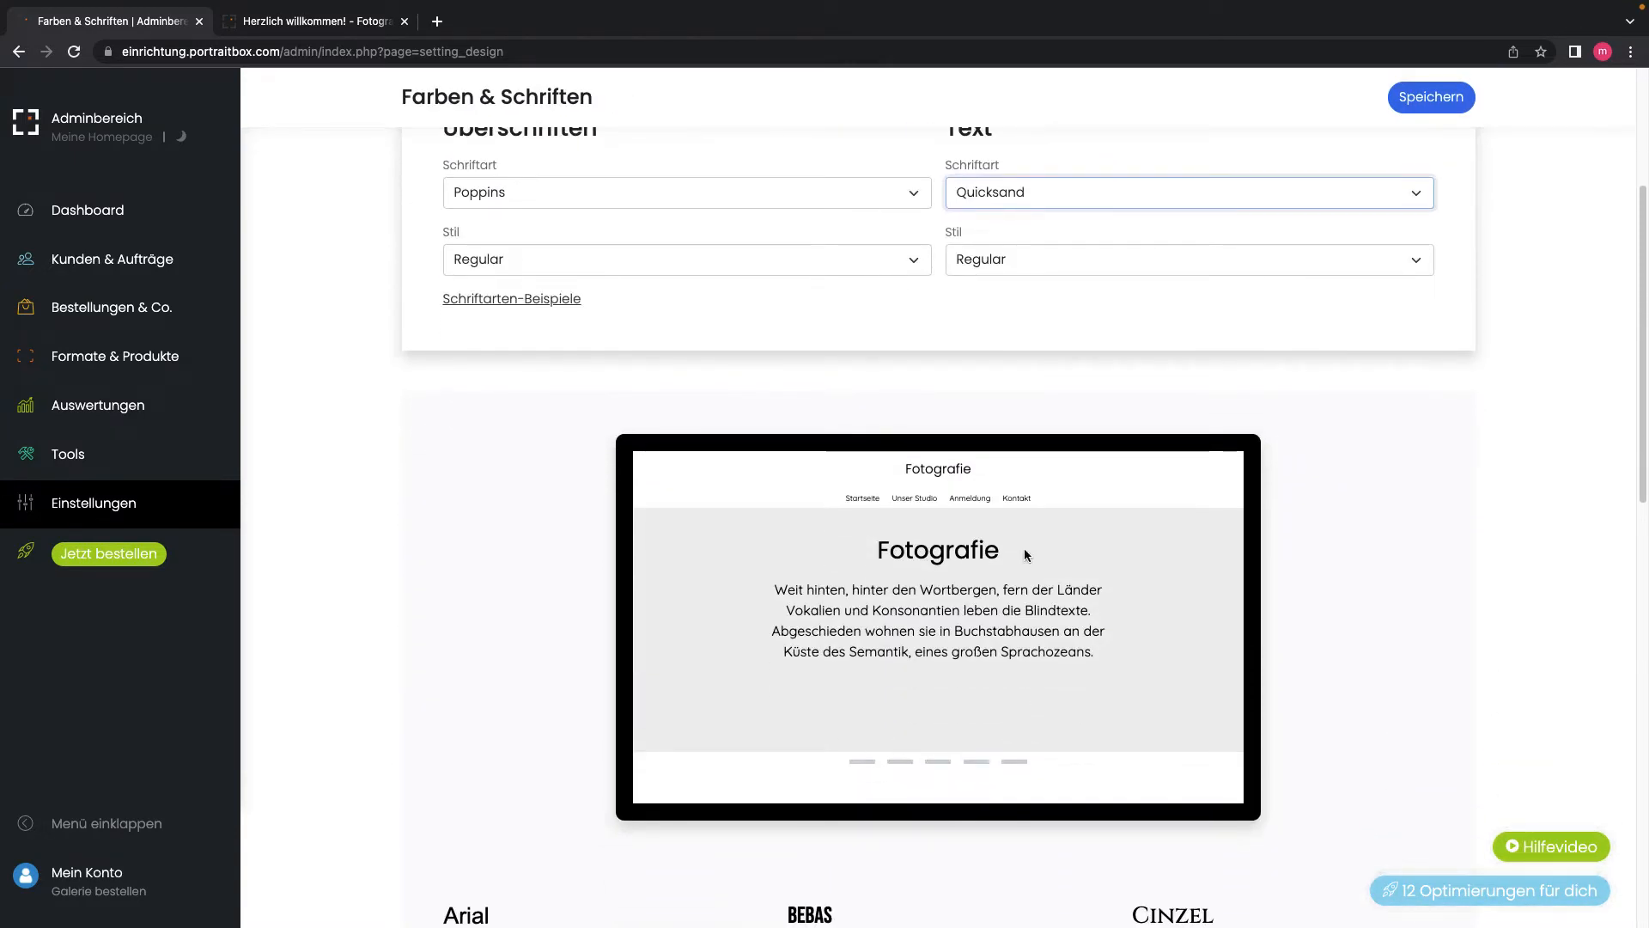
{"action": "scroll", "coordinate": [768, 662], "scroll_direction": "down", "scroll_amount": 4}
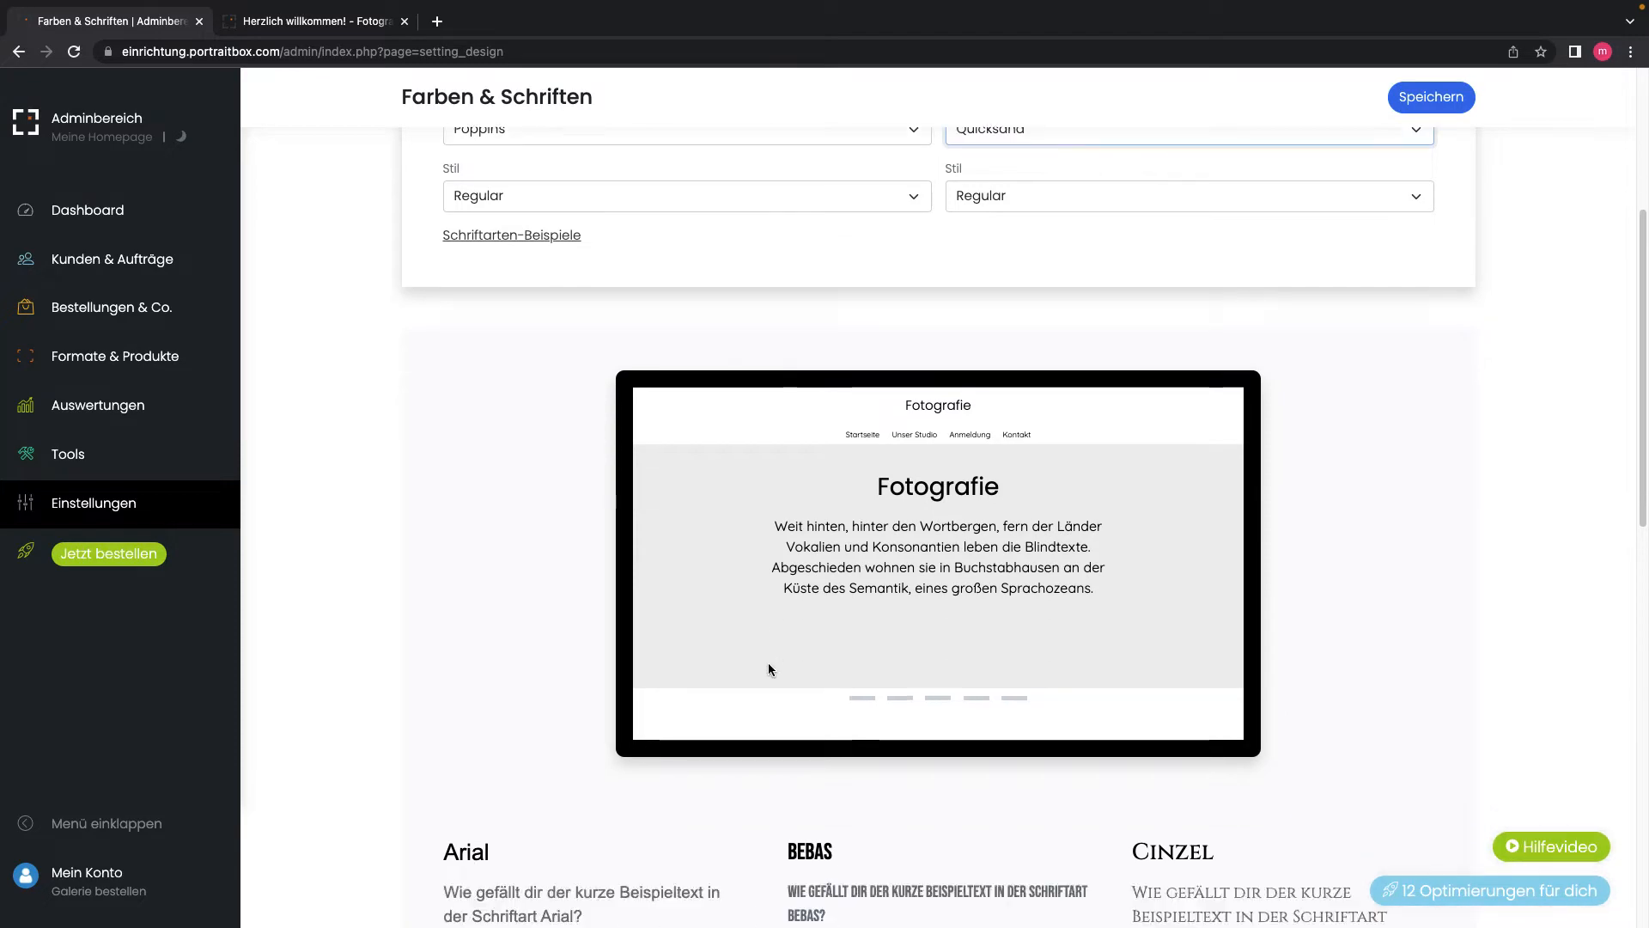
{"action": "scroll", "coordinate": [770, 669], "scroll_direction": "down", "scroll_amount": 4}
{"action": "scroll", "coordinate": [770, 669], "scroll_direction": "down", "scroll_amount": 4}
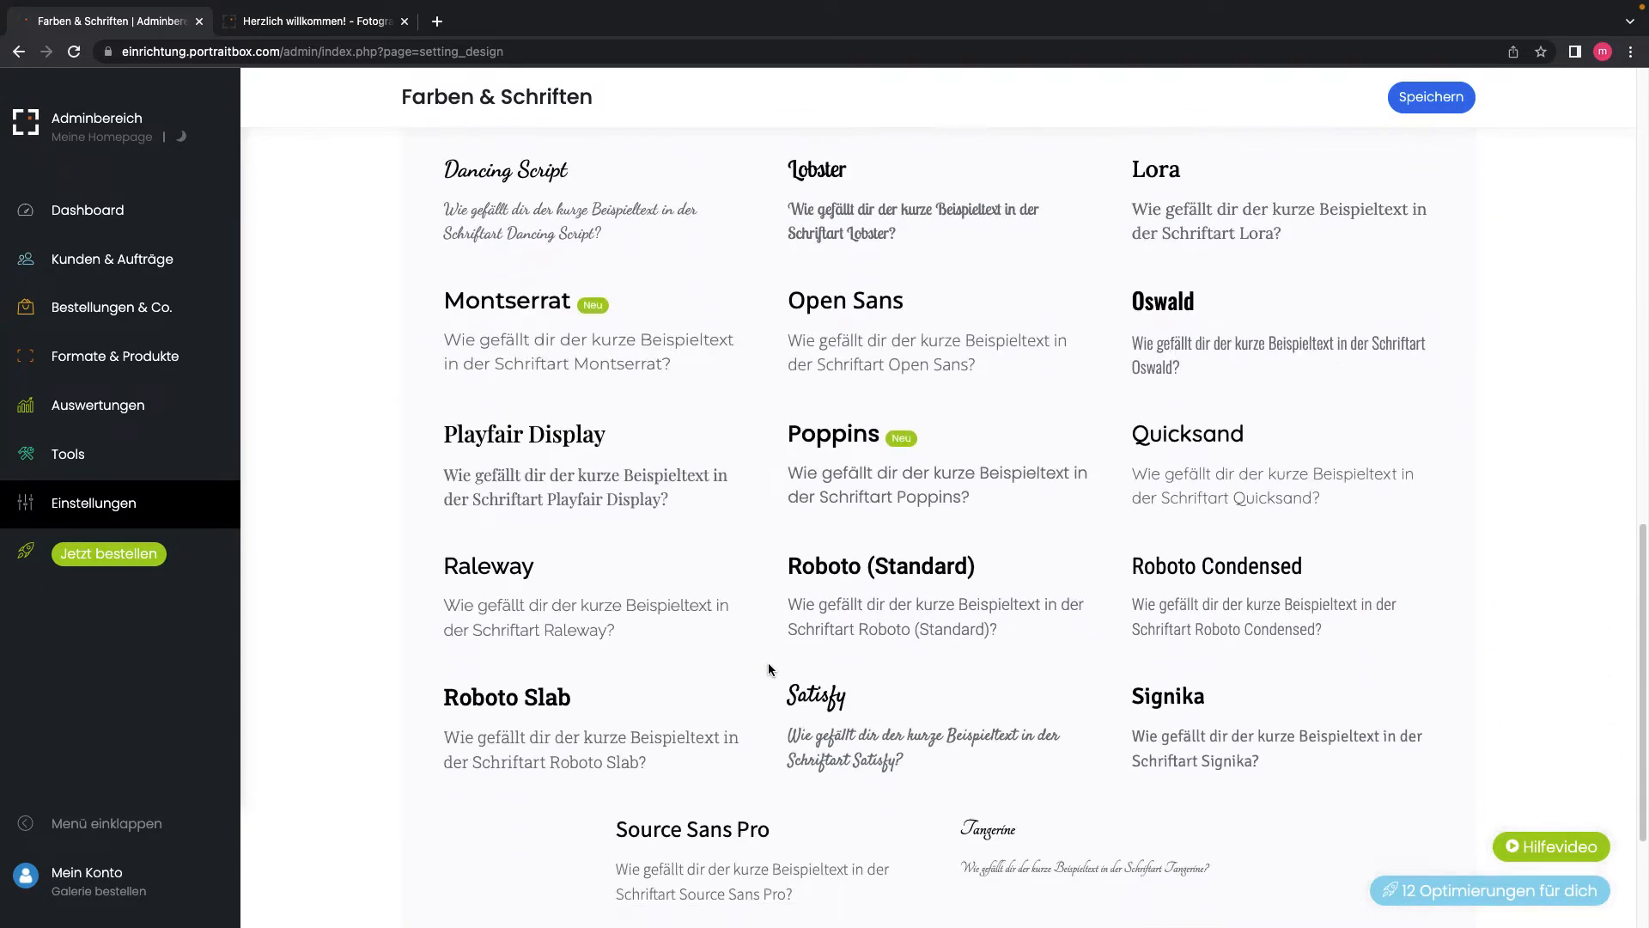
{"action": "scroll", "coordinate": [768, 666], "scroll_direction": "down", "scroll_amount": 1}
{"action": "scroll", "coordinate": [766, 665], "scroll_direction": "up", "scroll_amount": 13}
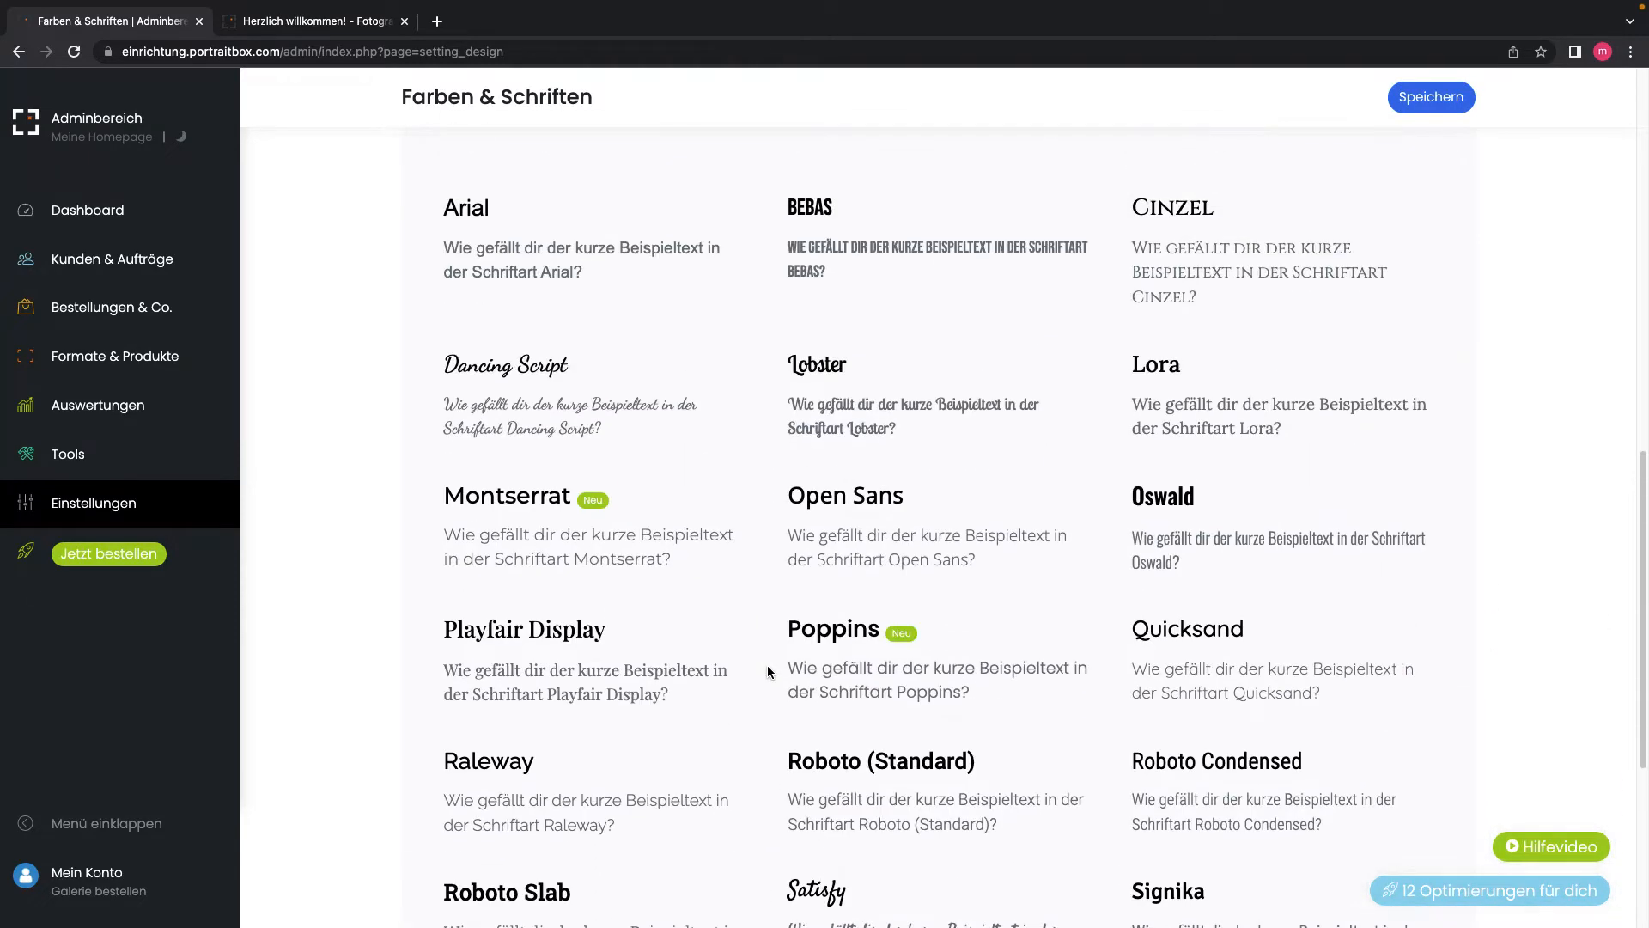
{"action": "scroll", "coordinate": [761, 670], "scroll_direction": "up", "scroll_amount": 5}
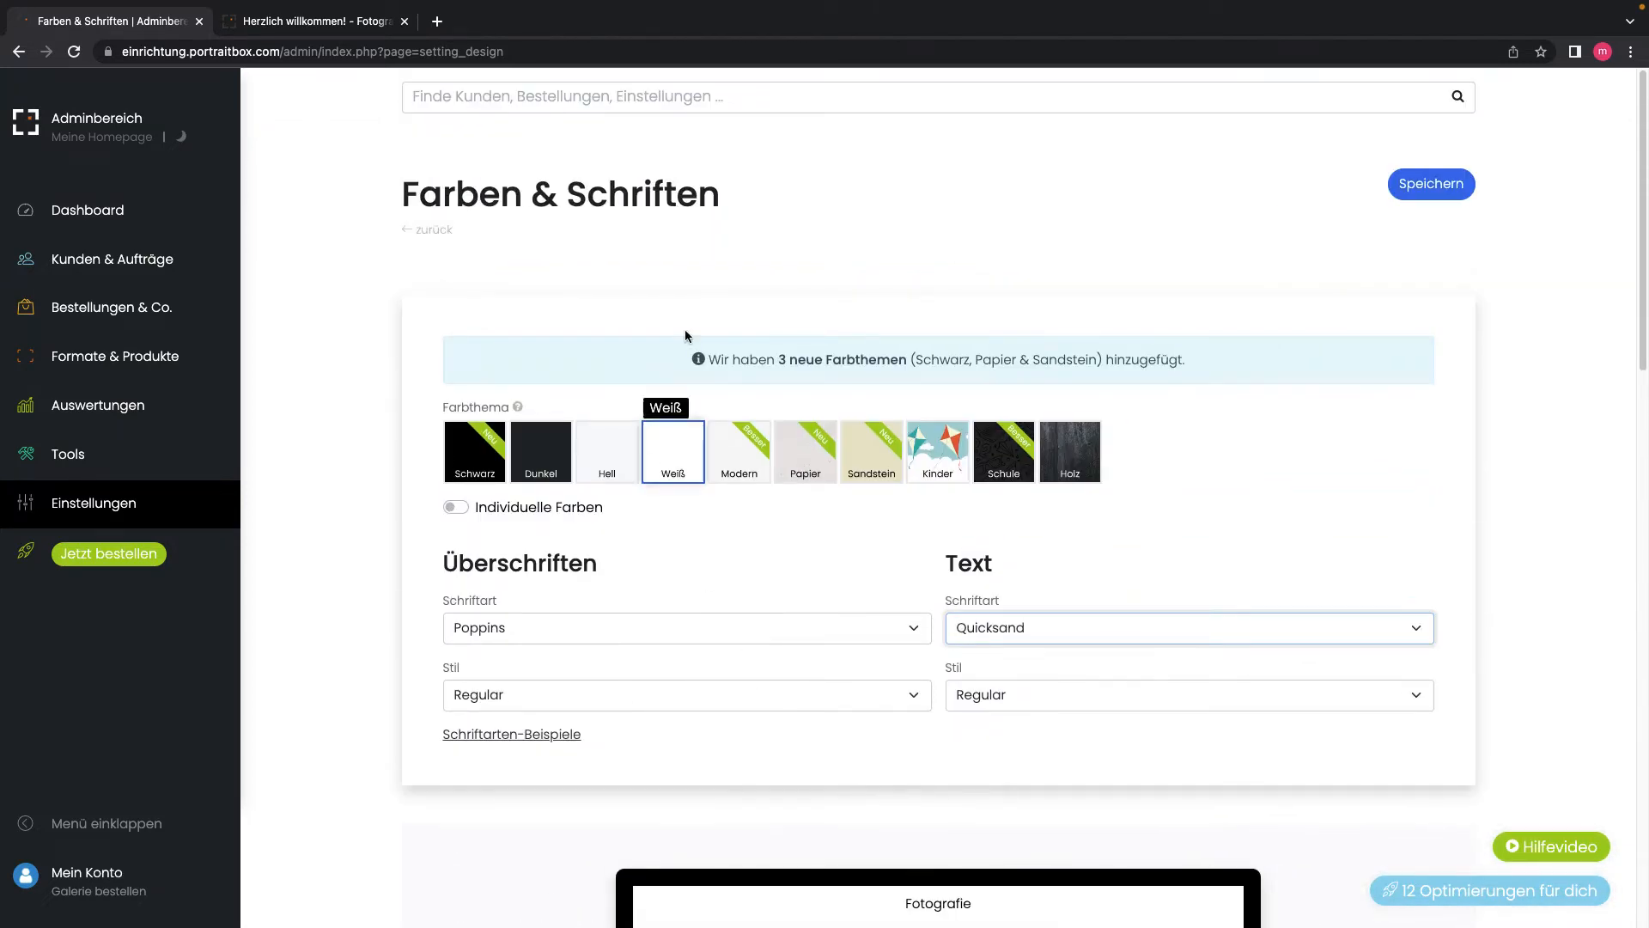
Step: Glance at the homepage login tab, view Wasserzeichen settings, then open Partnerlabore
{"action": "left_click", "coordinate": [312, 19]}
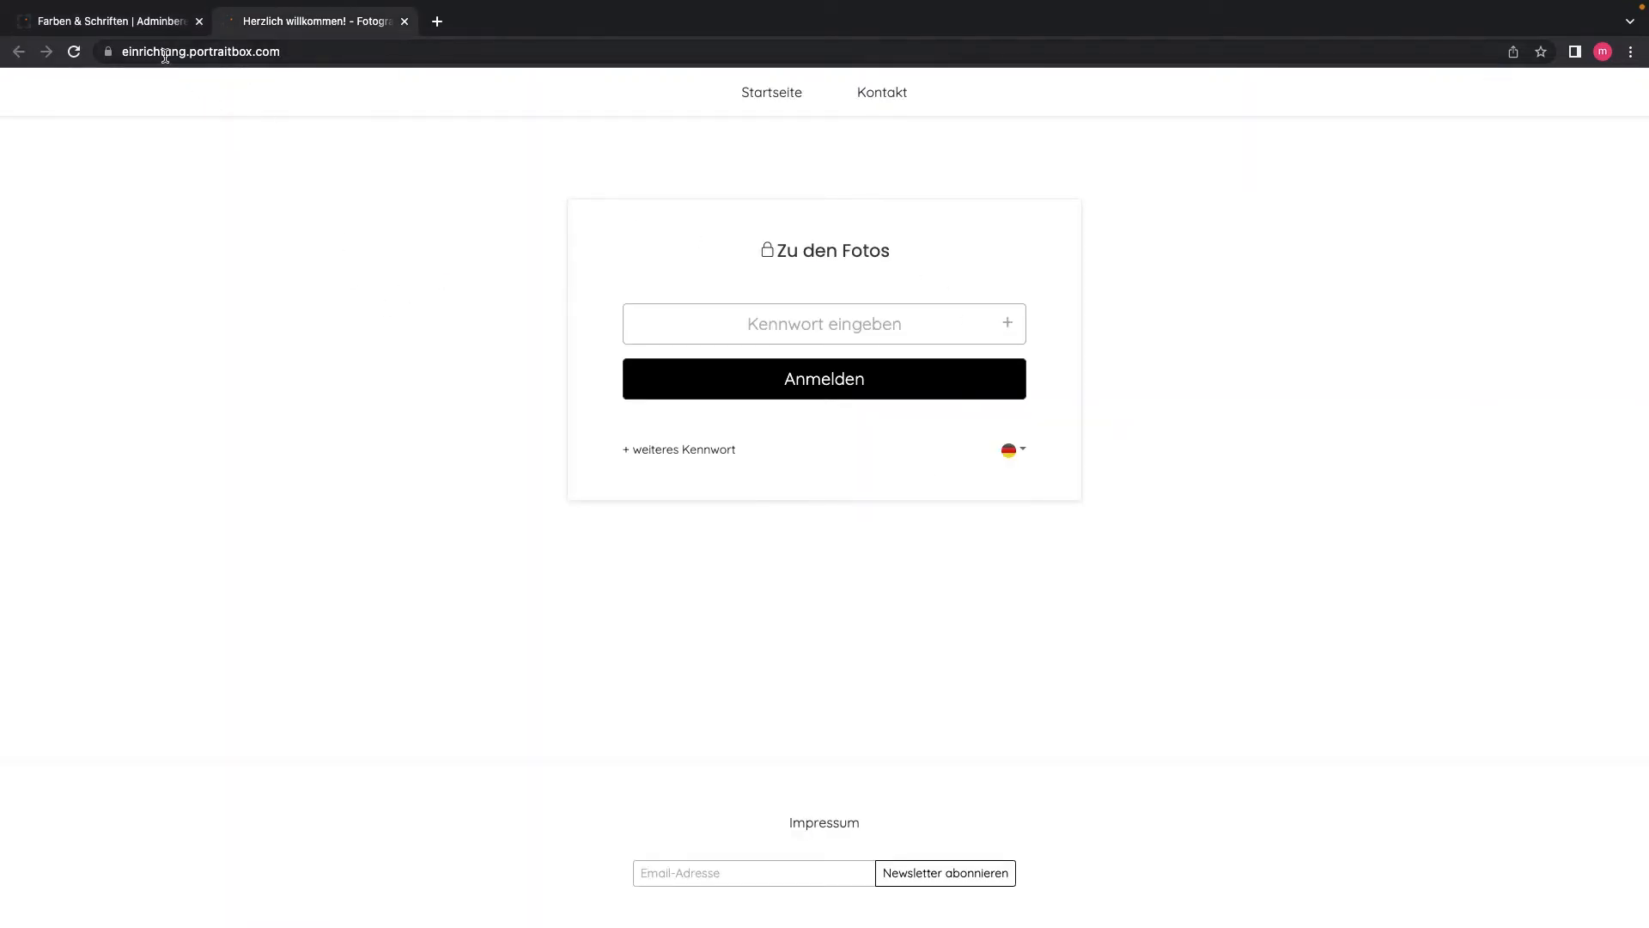
{"action": "left_click", "coordinate": [80, 21]}
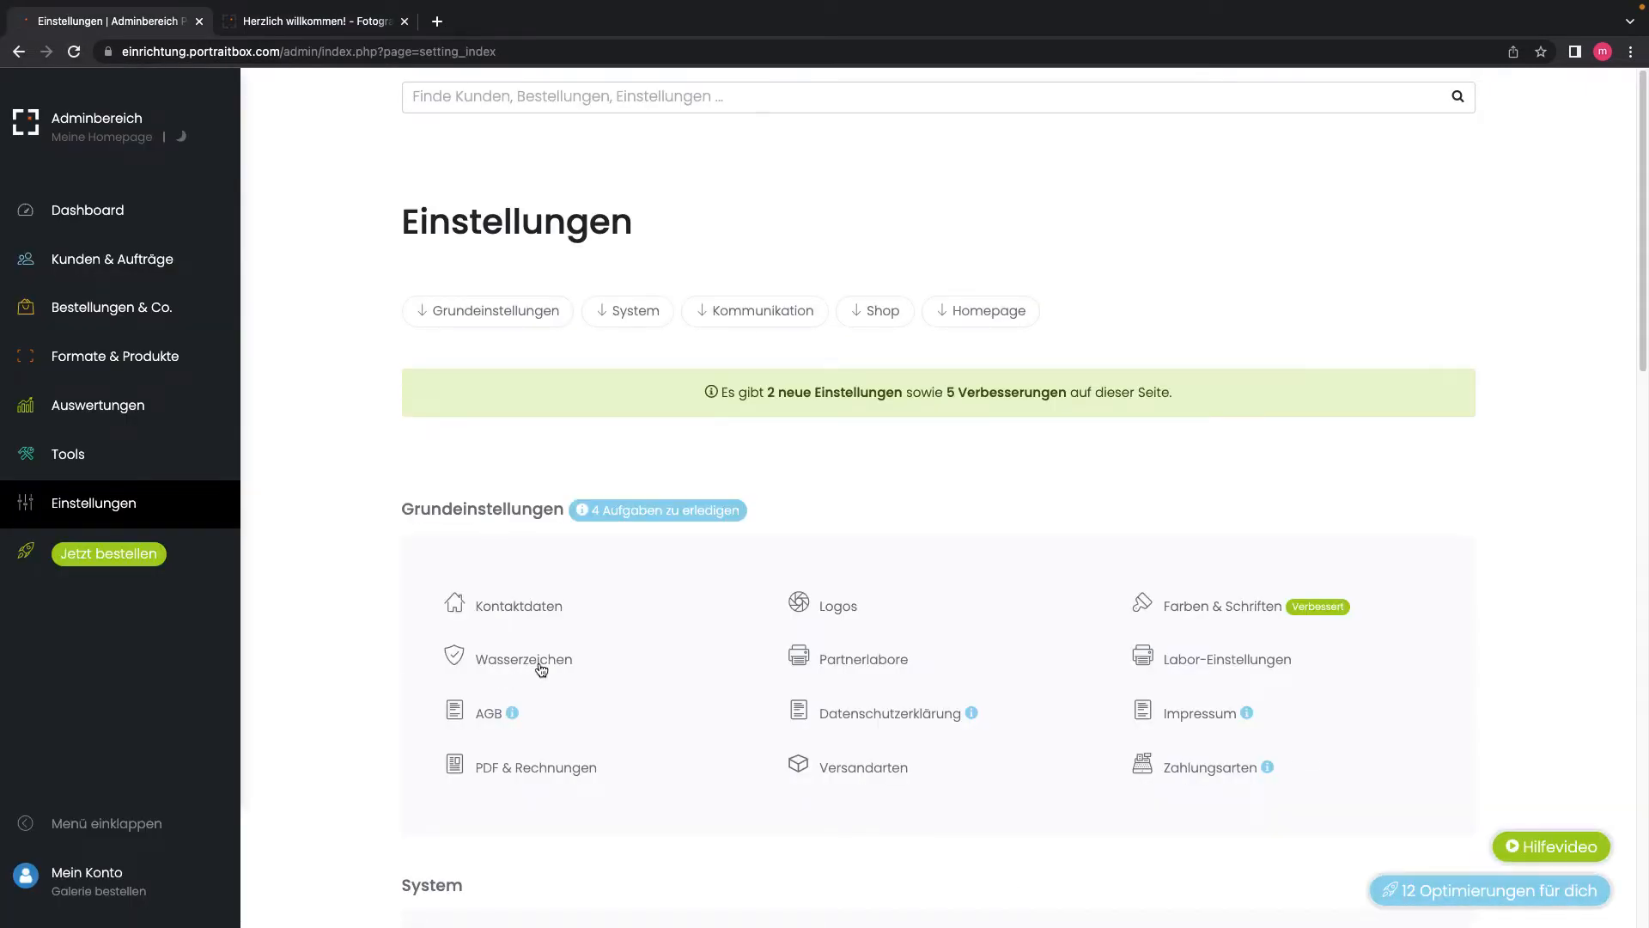
{"action": "left_click", "coordinate": [502, 667]}
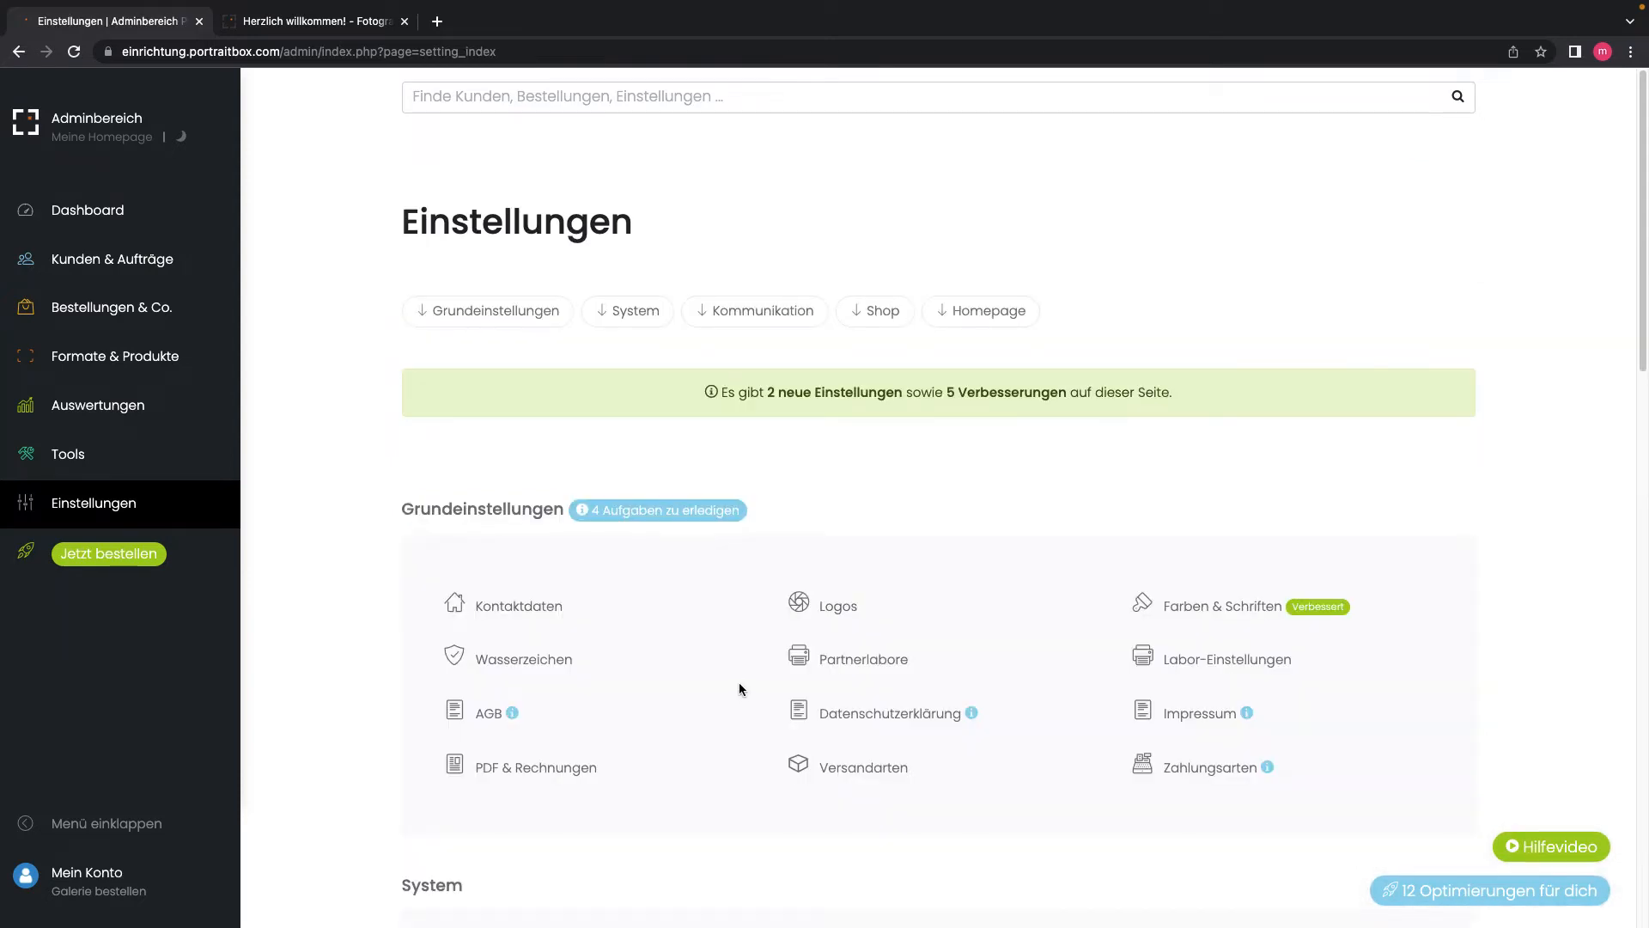
{"action": "left_click", "coordinate": [859, 666]}
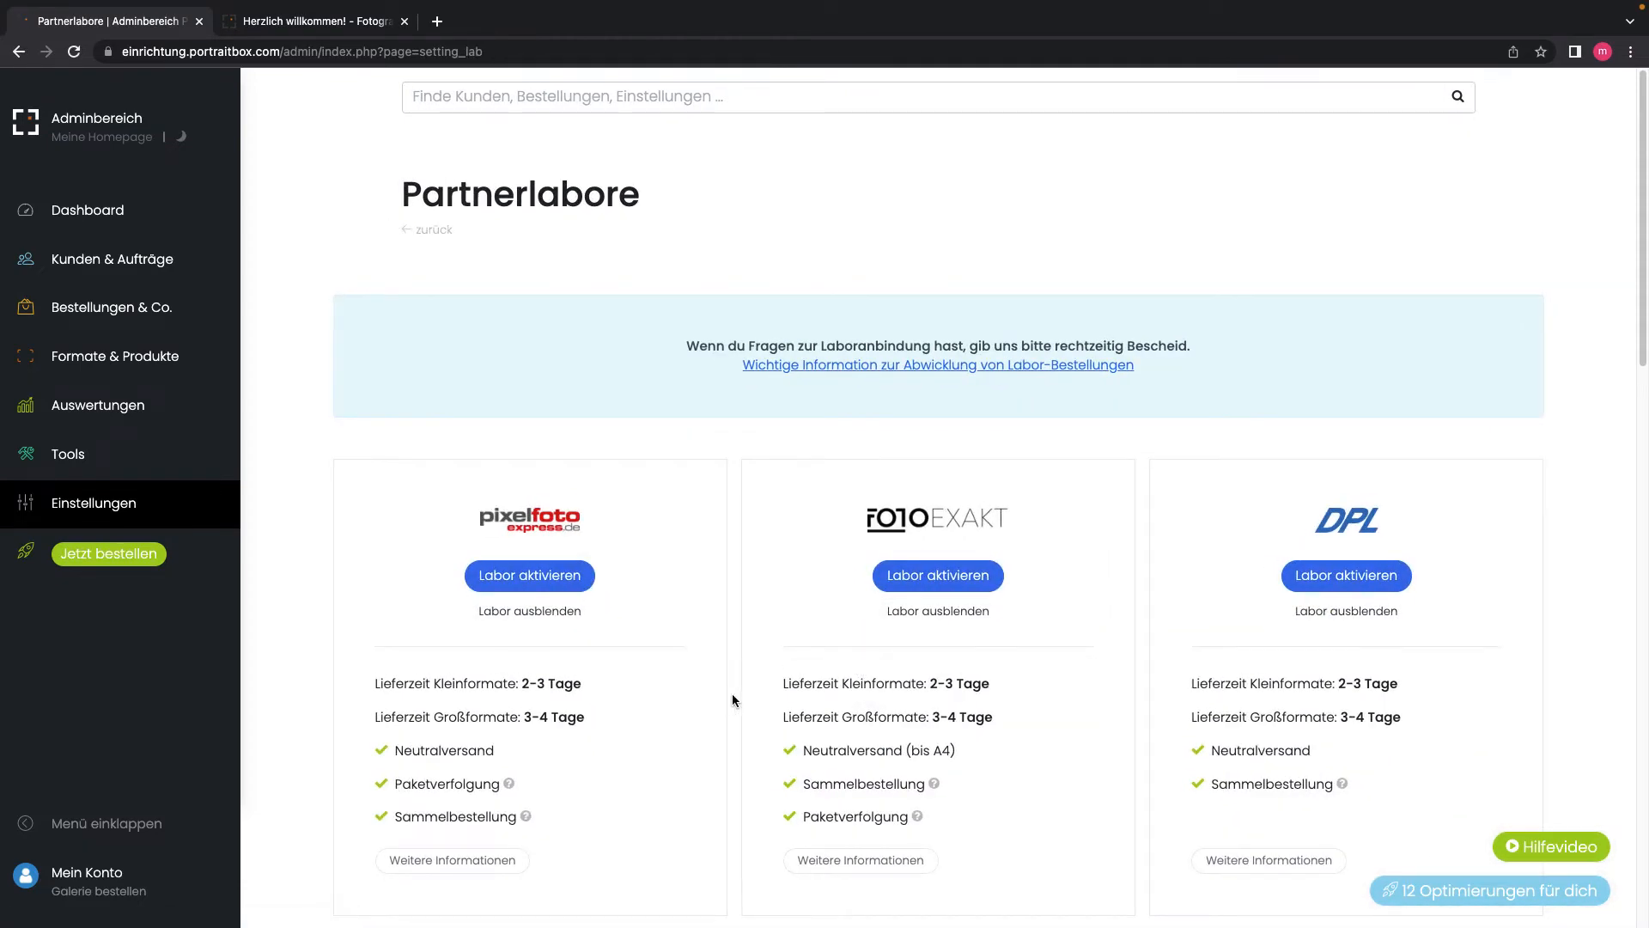
Step: Read the extra details for the pixelfoto and FOTOEXAKT labs and scroll through all six labs
{"action": "scroll", "coordinate": [733, 700], "scroll_direction": "down", "scroll_amount": 9}
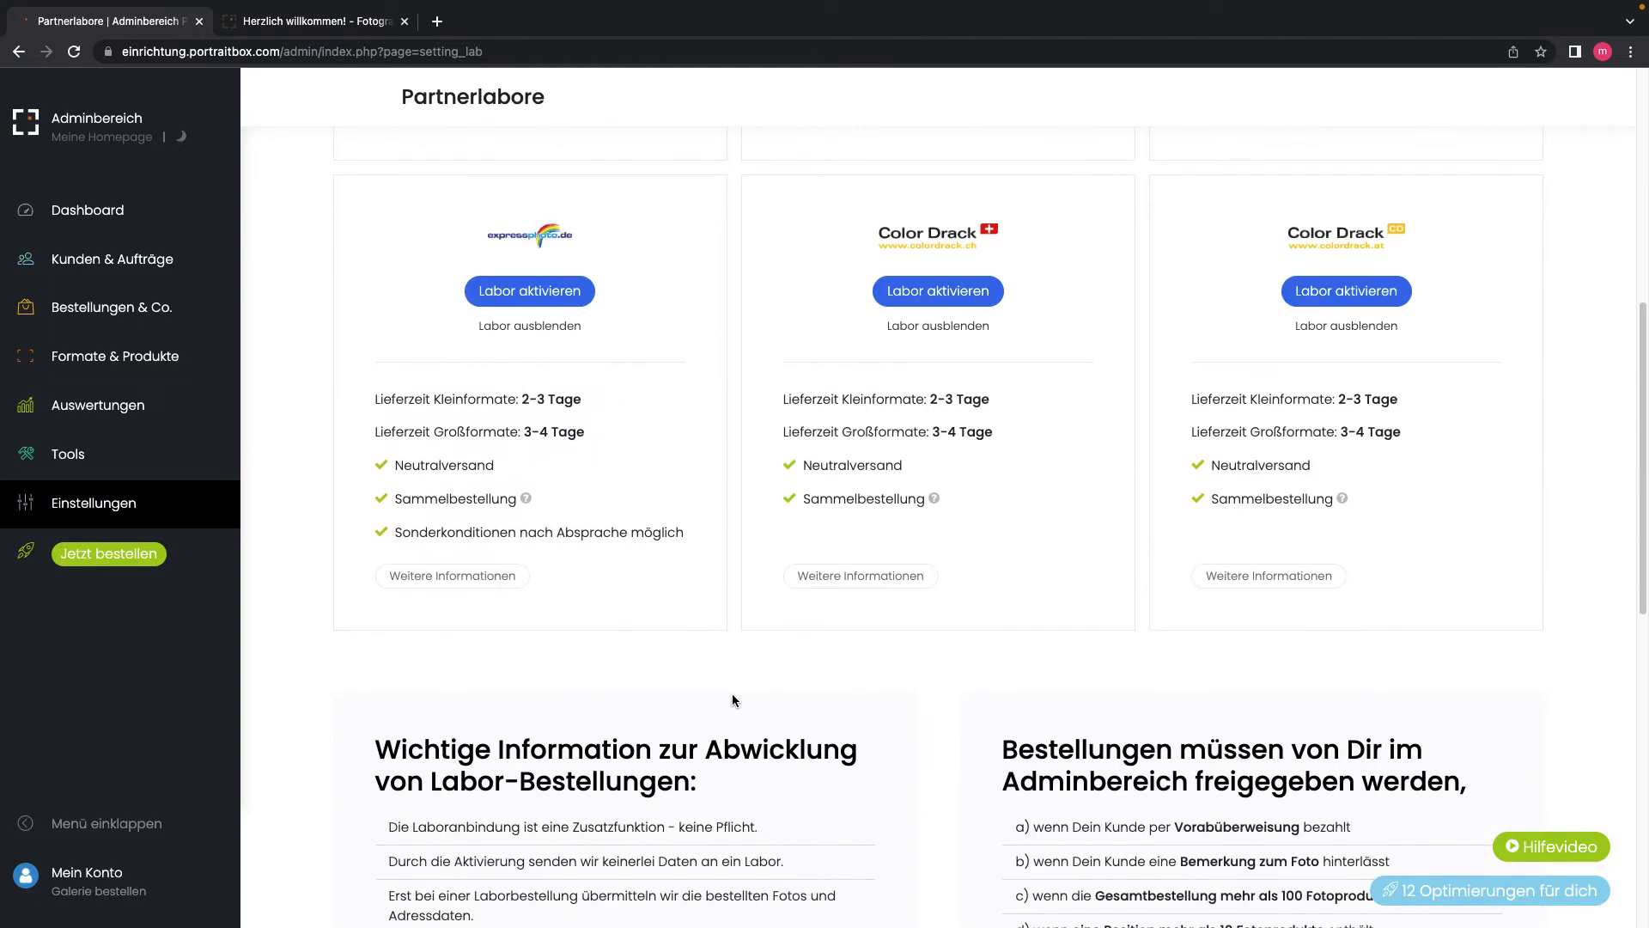
{"action": "scroll", "coordinate": [731, 700], "scroll_direction": "up", "scroll_amount": 7}
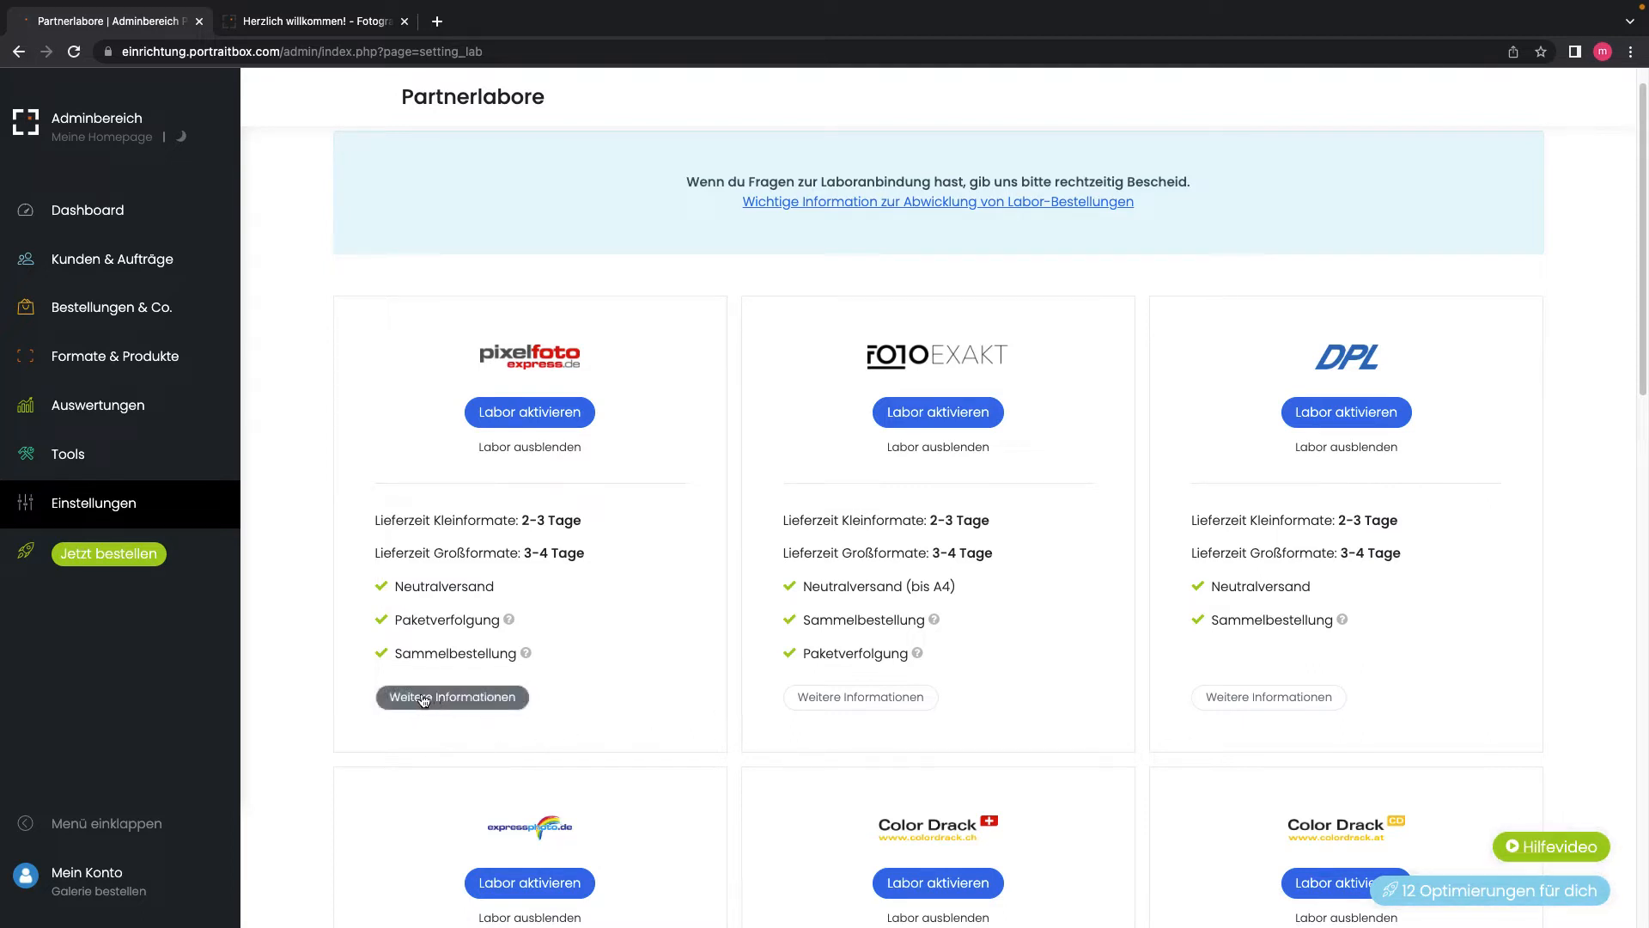
{"action": "left_click", "coordinate": [457, 703]}
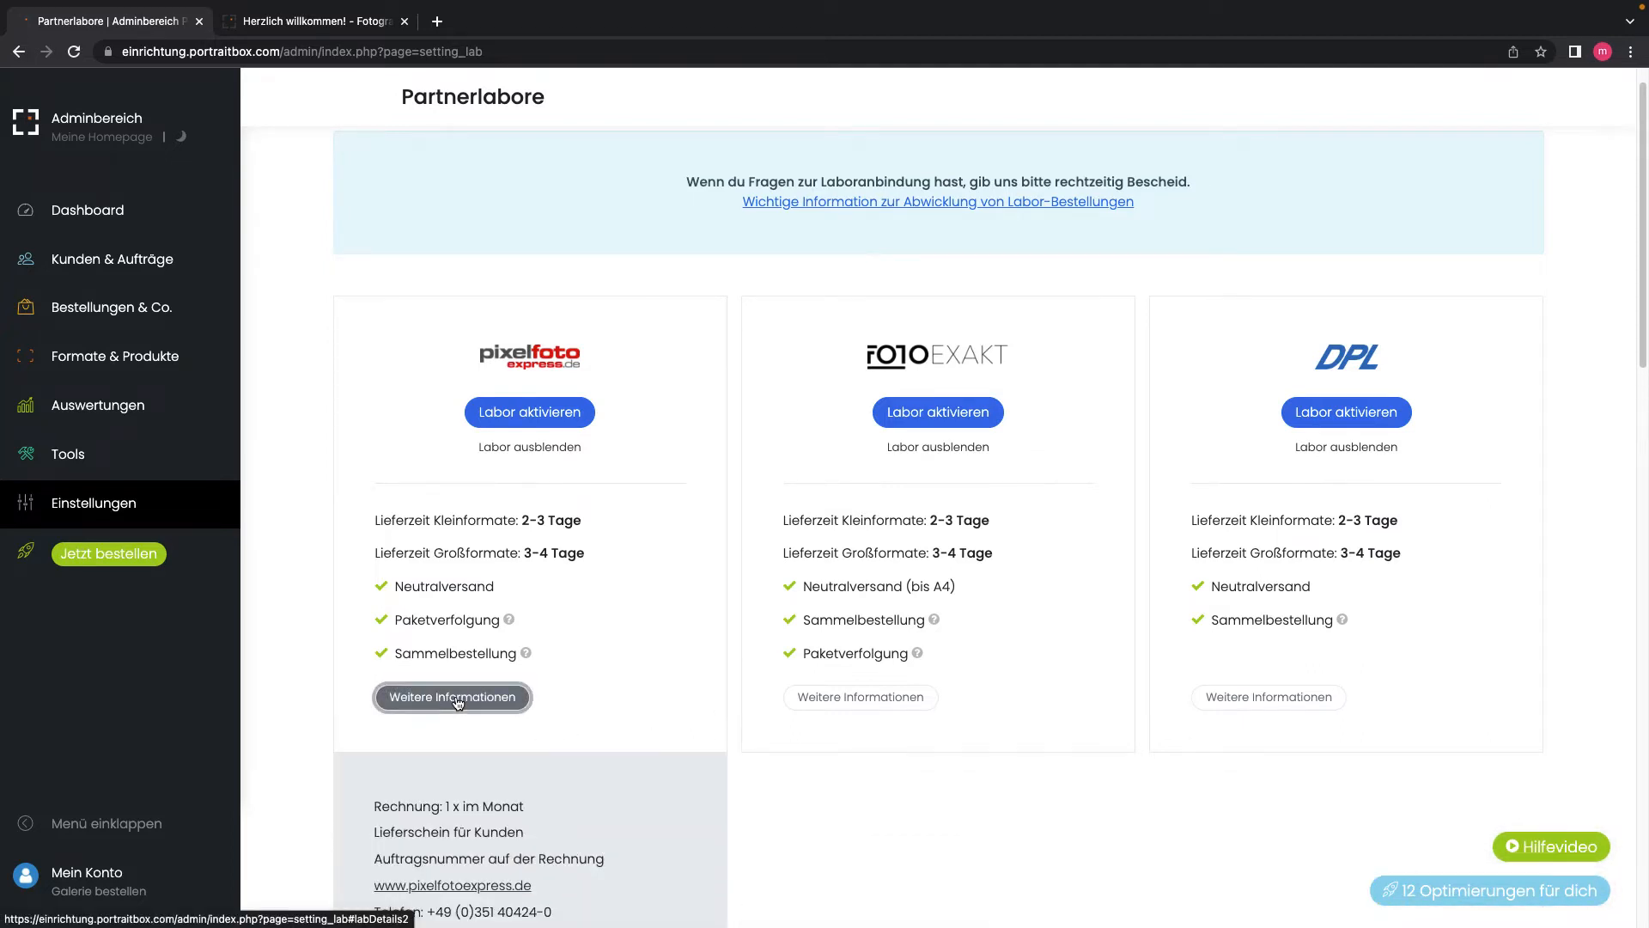
{"action": "scroll", "coordinate": [513, 776], "scroll_direction": "down", "scroll_amount": 2}
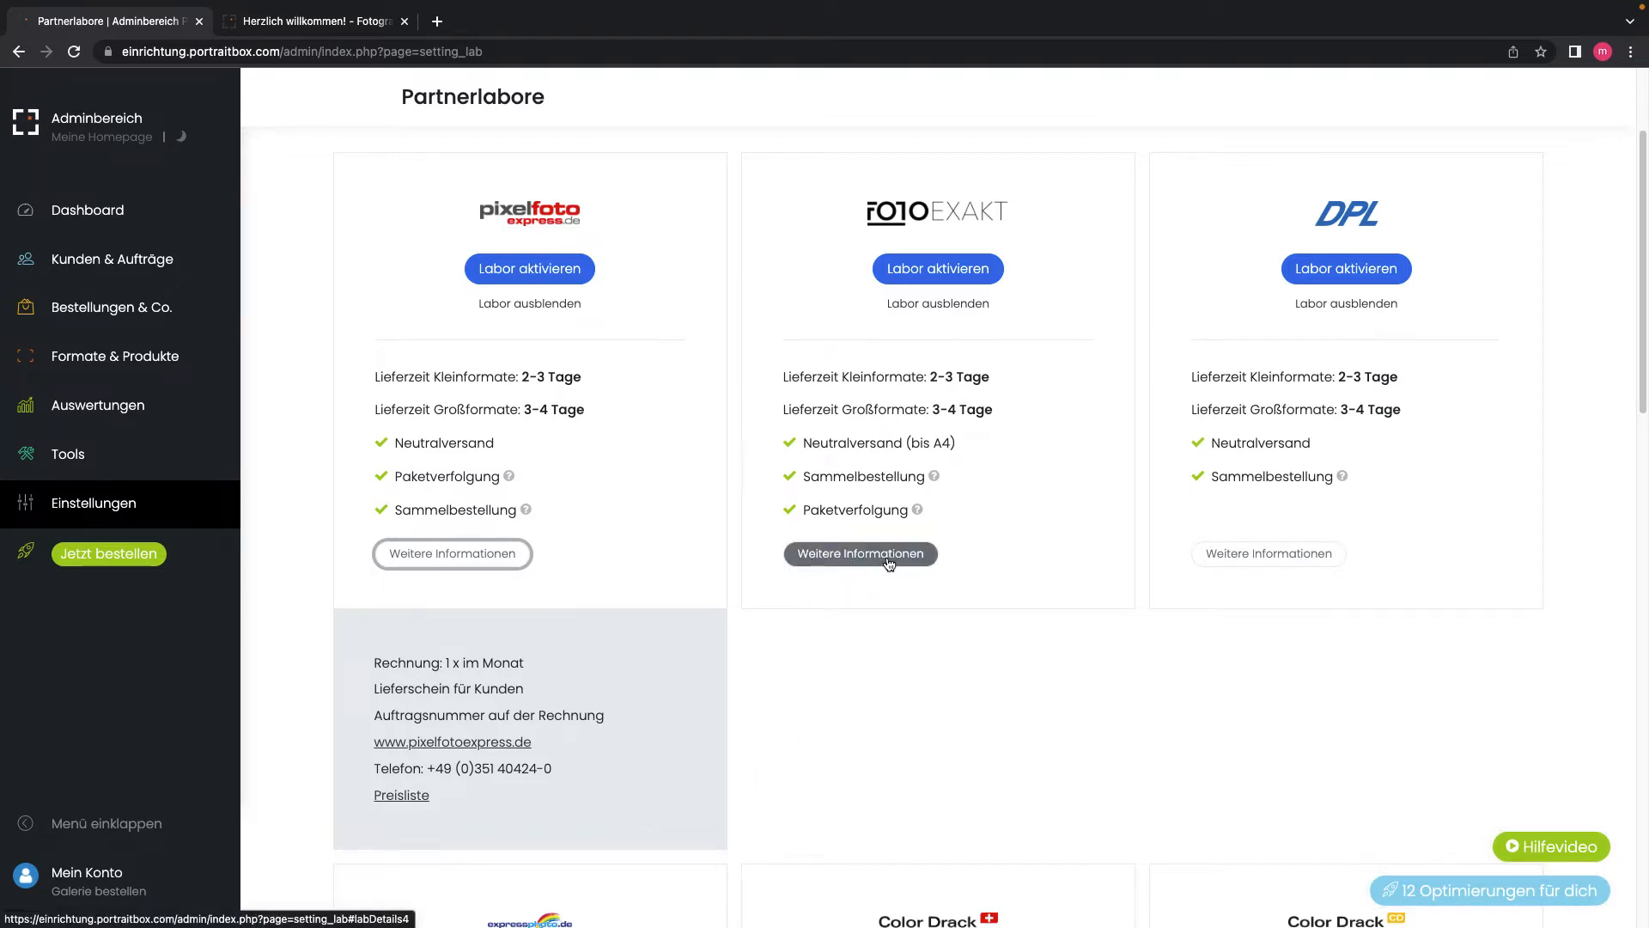
{"action": "left_click", "coordinate": [880, 560]}
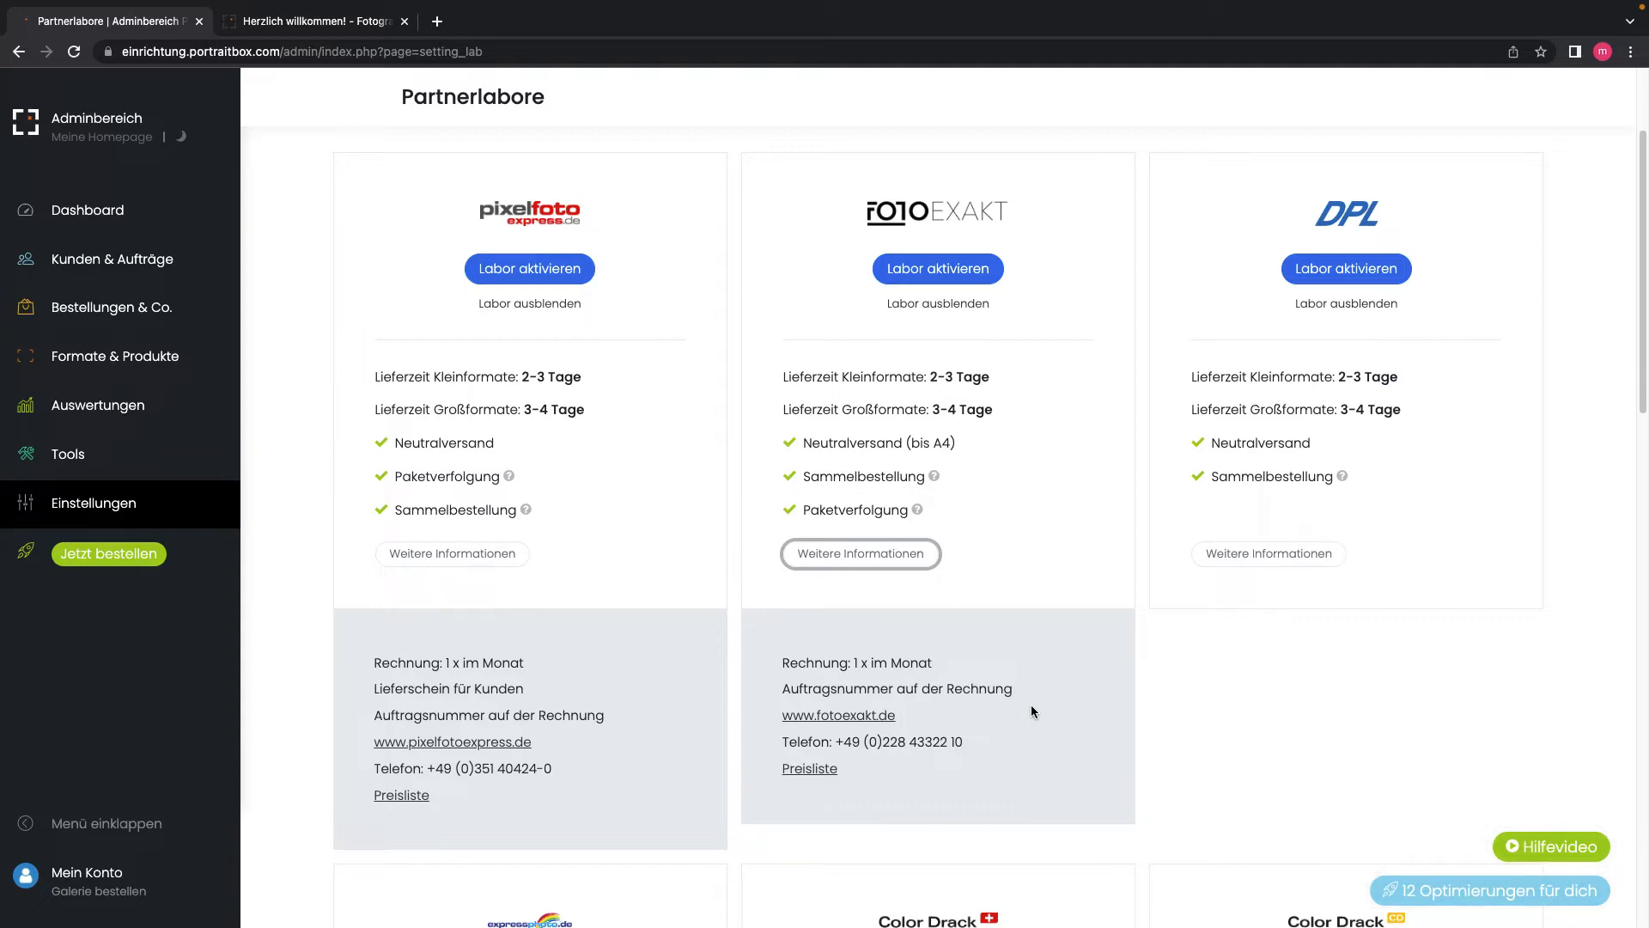
{"action": "scroll", "coordinate": [1031, 707], "scroll_direction": "up", "scroll_amount": 2}
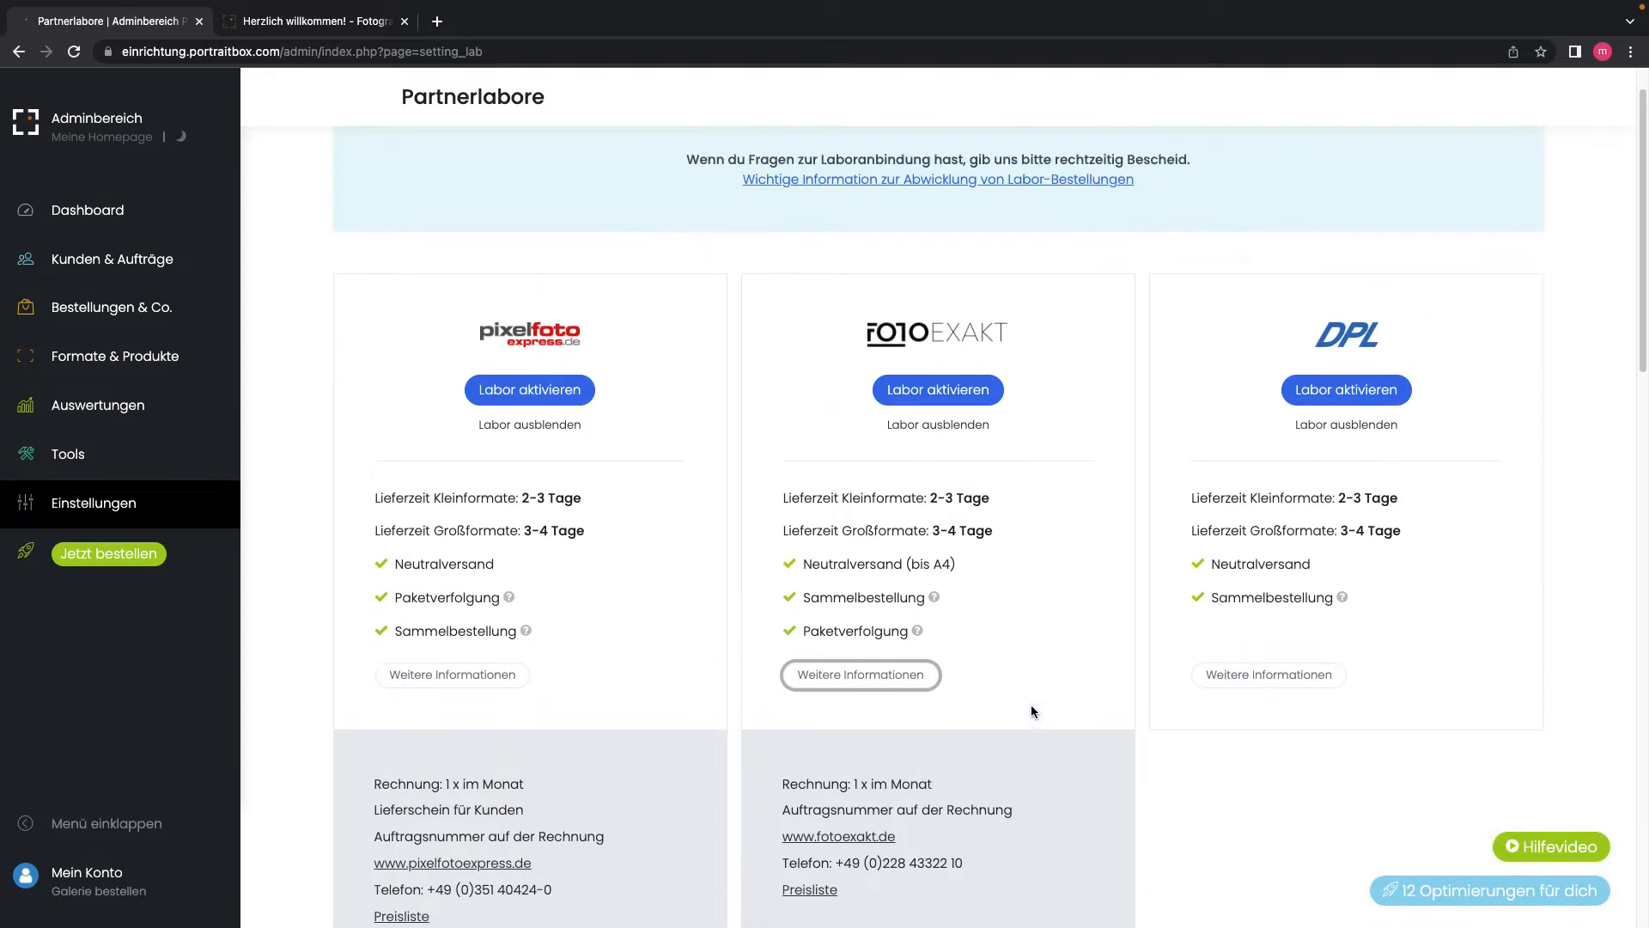
{"action": "scroll", "coordinate": [1031, 706], "scroll_direction": "down", "scroll_amount": 10}
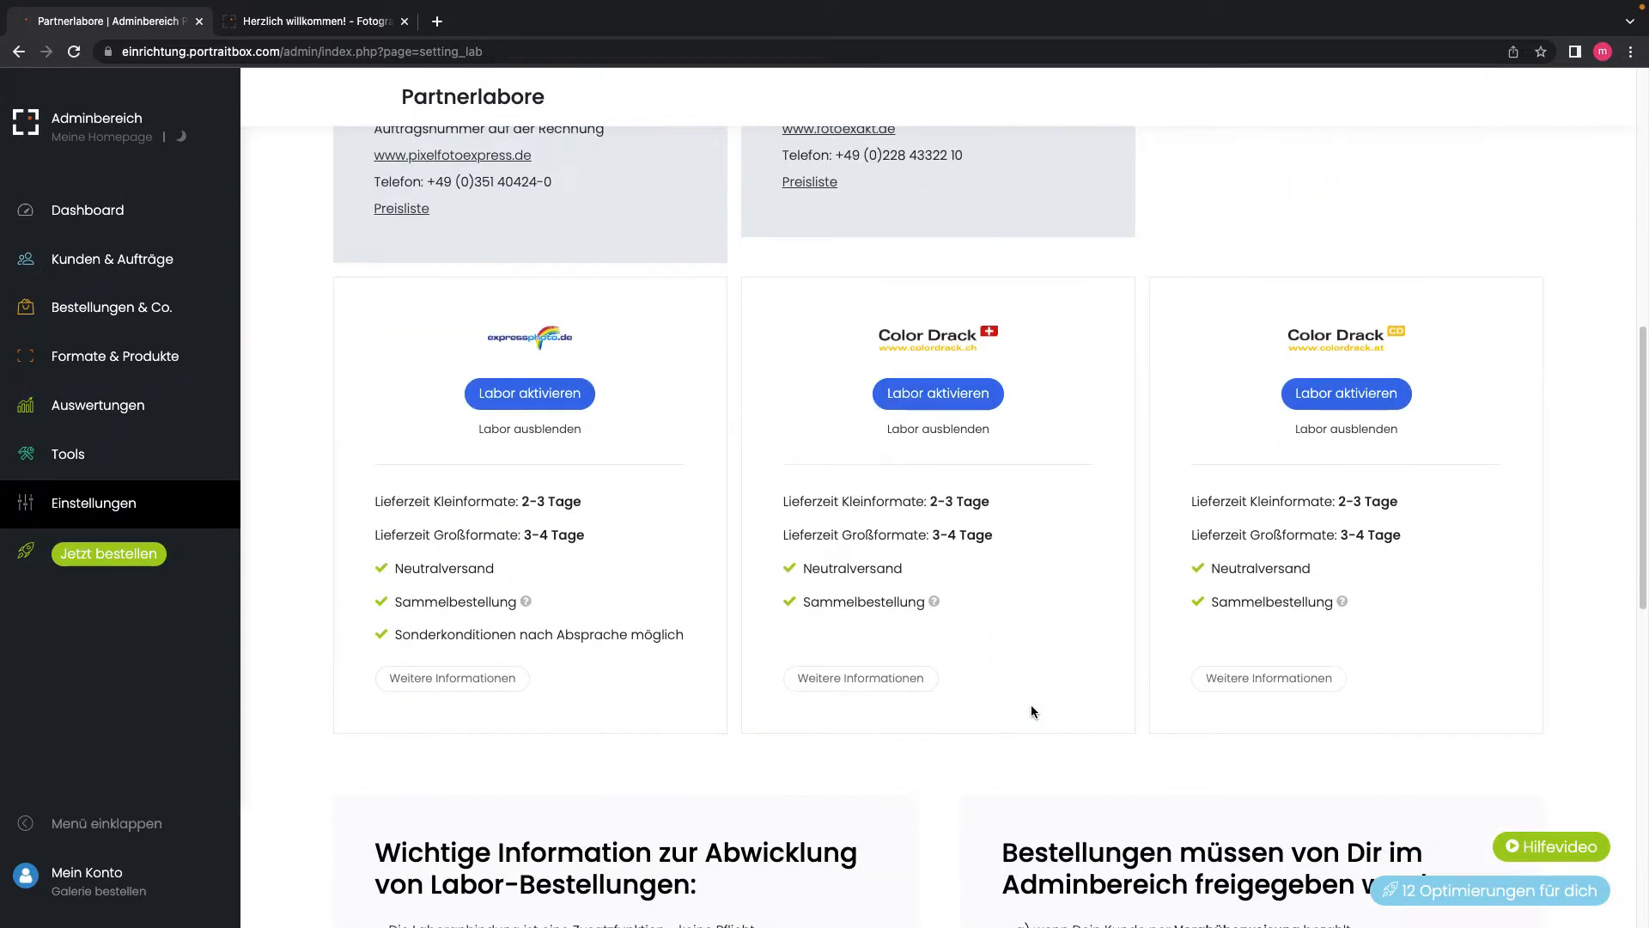
{"action": "scroll", "coordinate": [1031, 712], "scroll_direction": "up", "scroll_amount": 10}
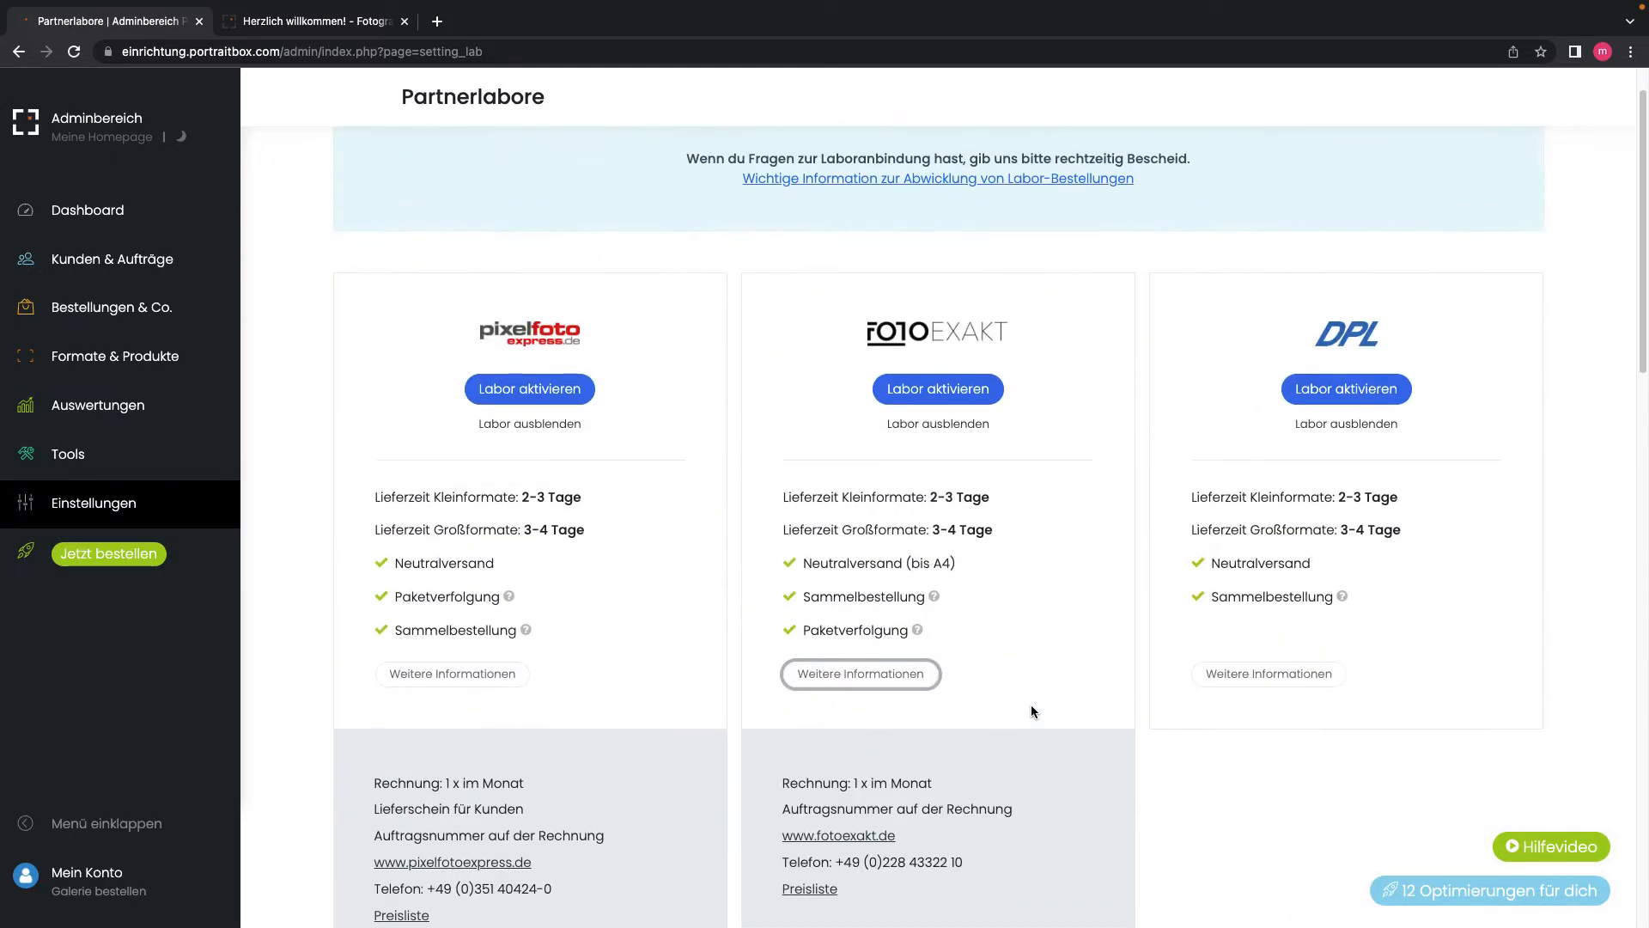
{"action": "scroll", "coordinate": [1034, 711], "scroll_direction": "up", "scroll_amount": 3}
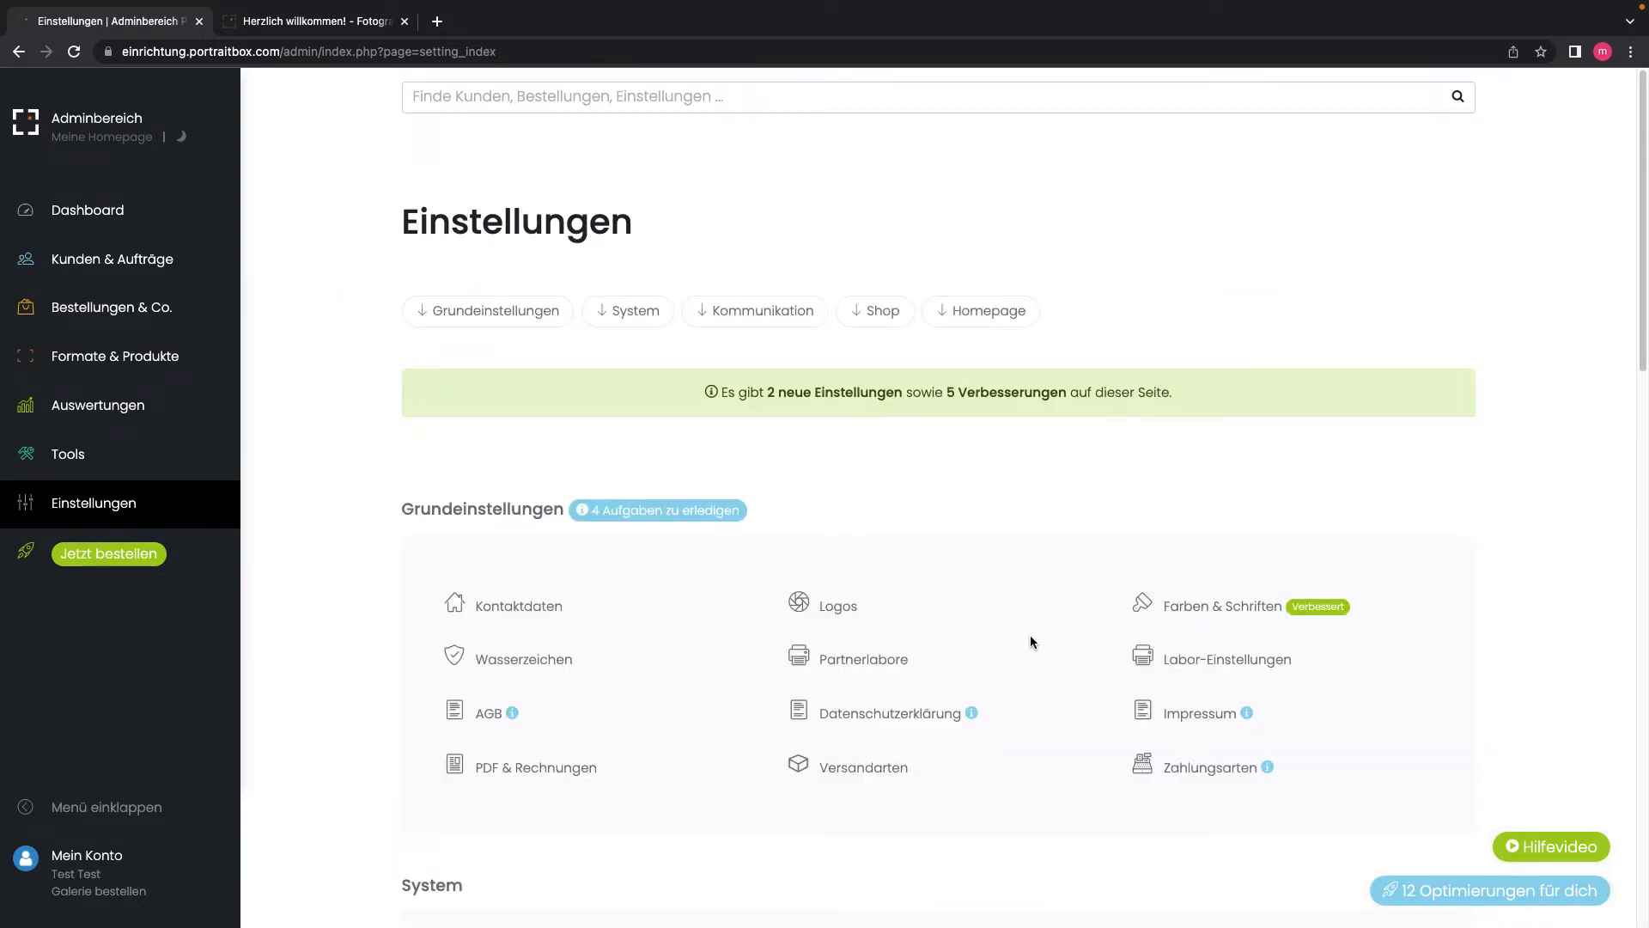
Step: Open Labor-Einstellungen to see the crop, direct shipping and order review options
{"action": "left_click", "coordinate": [1178, 668]}
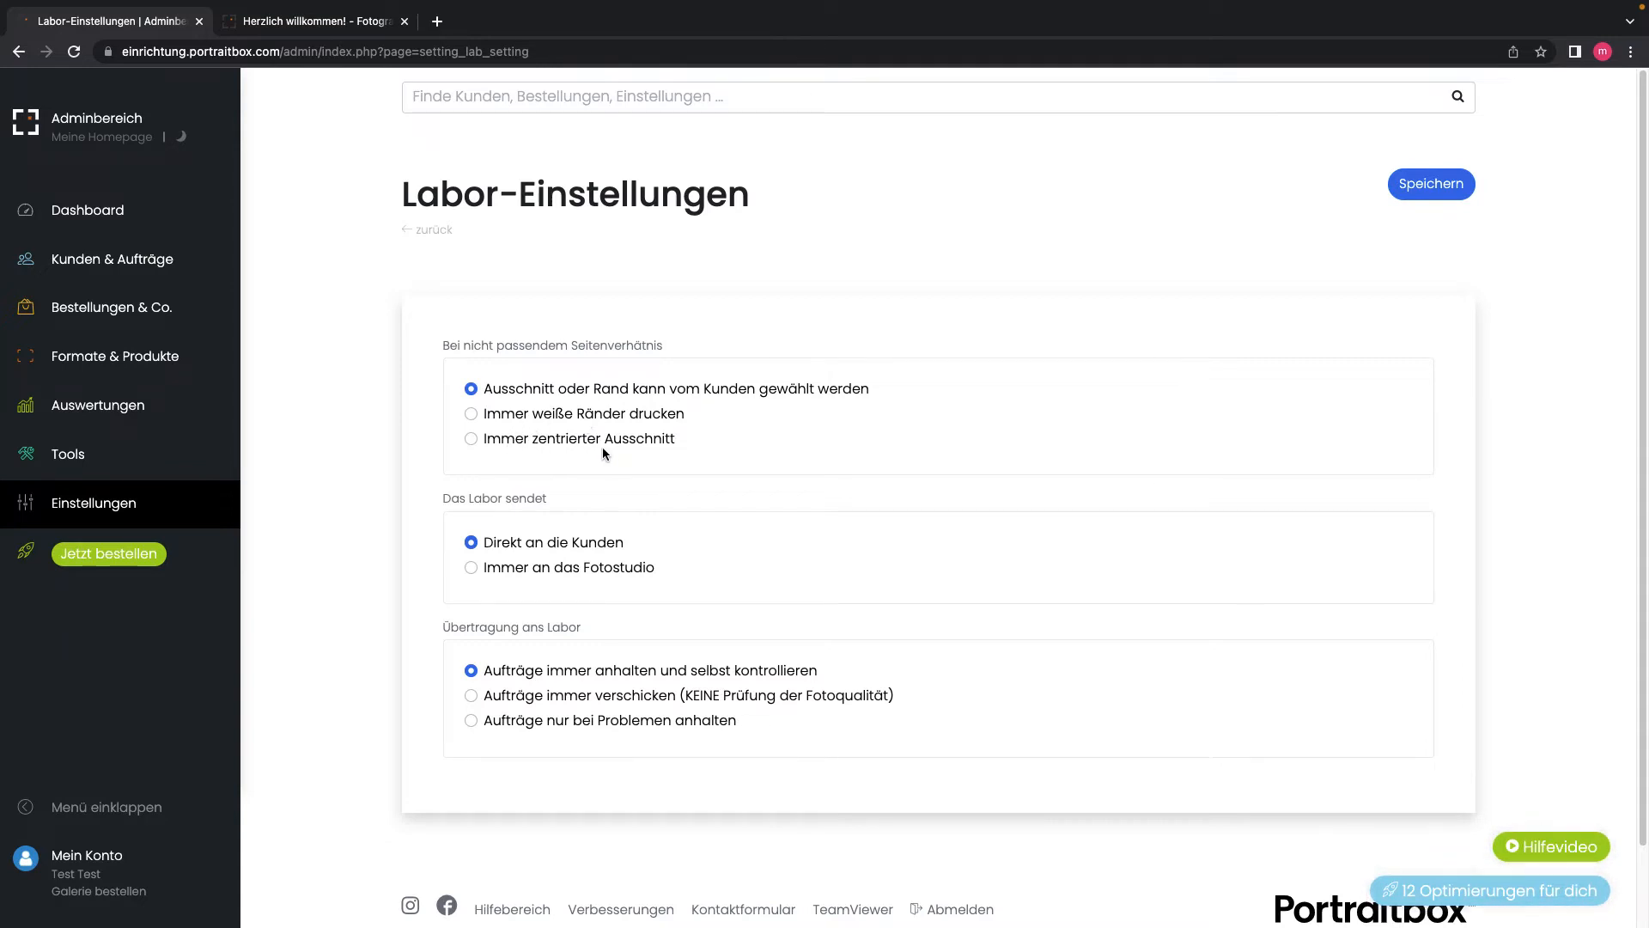
Step: Scroll through Labor-Einstellungen without changing anything and go back with 'zurück'
{"action": "scroll", "coordinate": [635, 441], "scroll_direction": "down", "scroll_amount": 1}
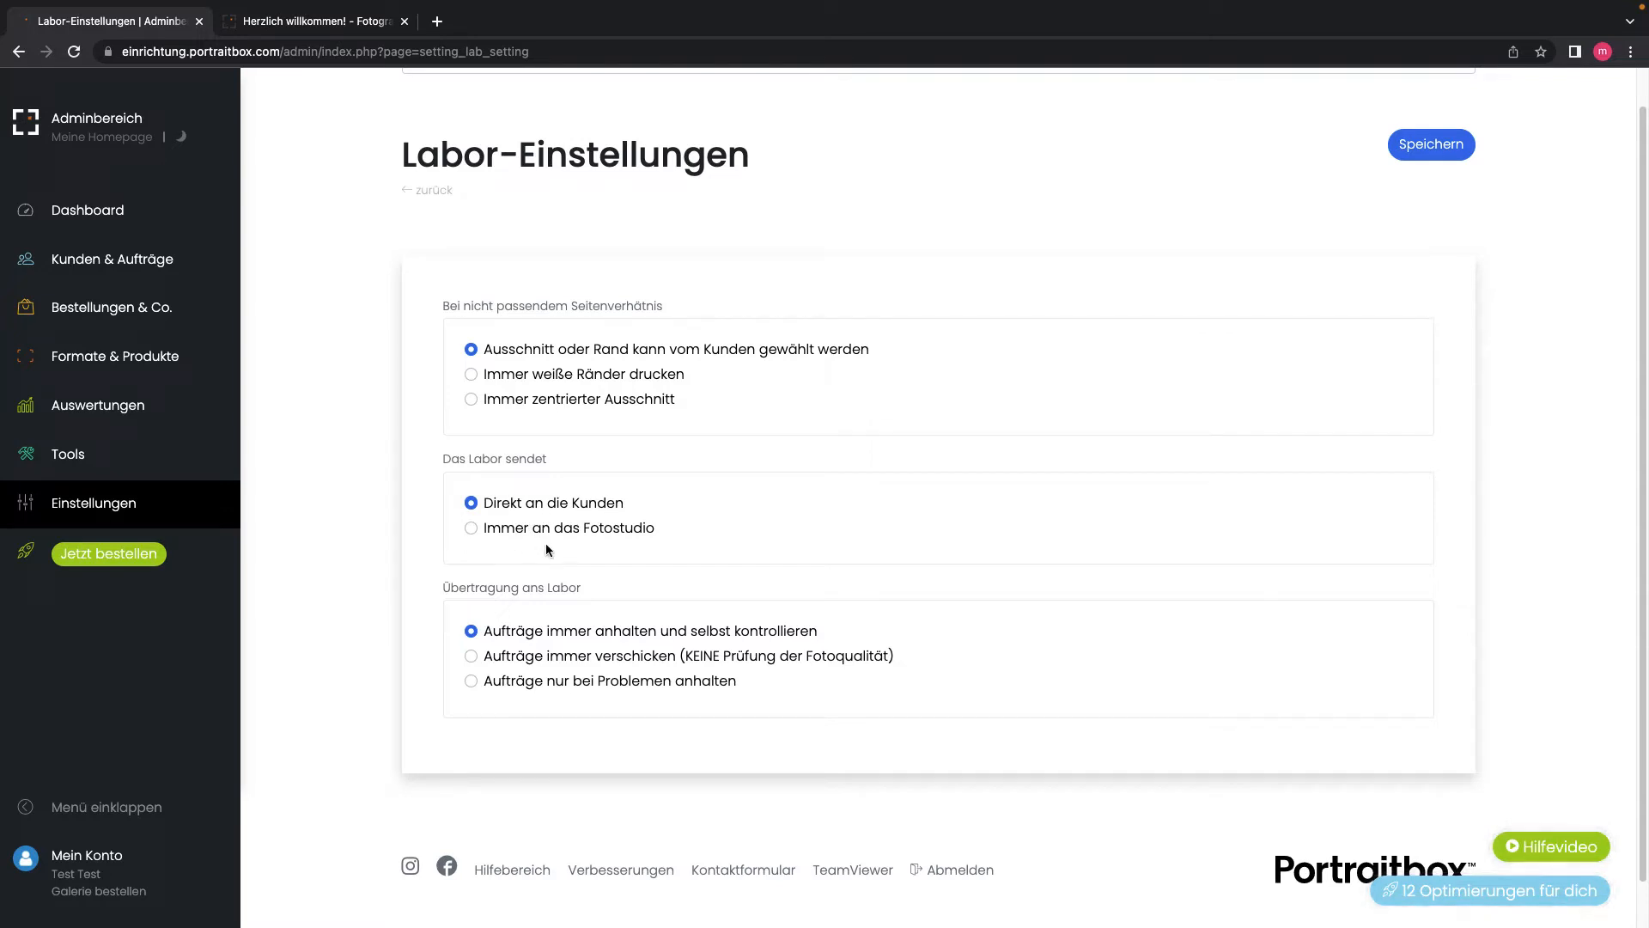
{"action": "scroll", "coordinate": [518, 648], "scroll_direction": "up", "scroll_amount": 1}
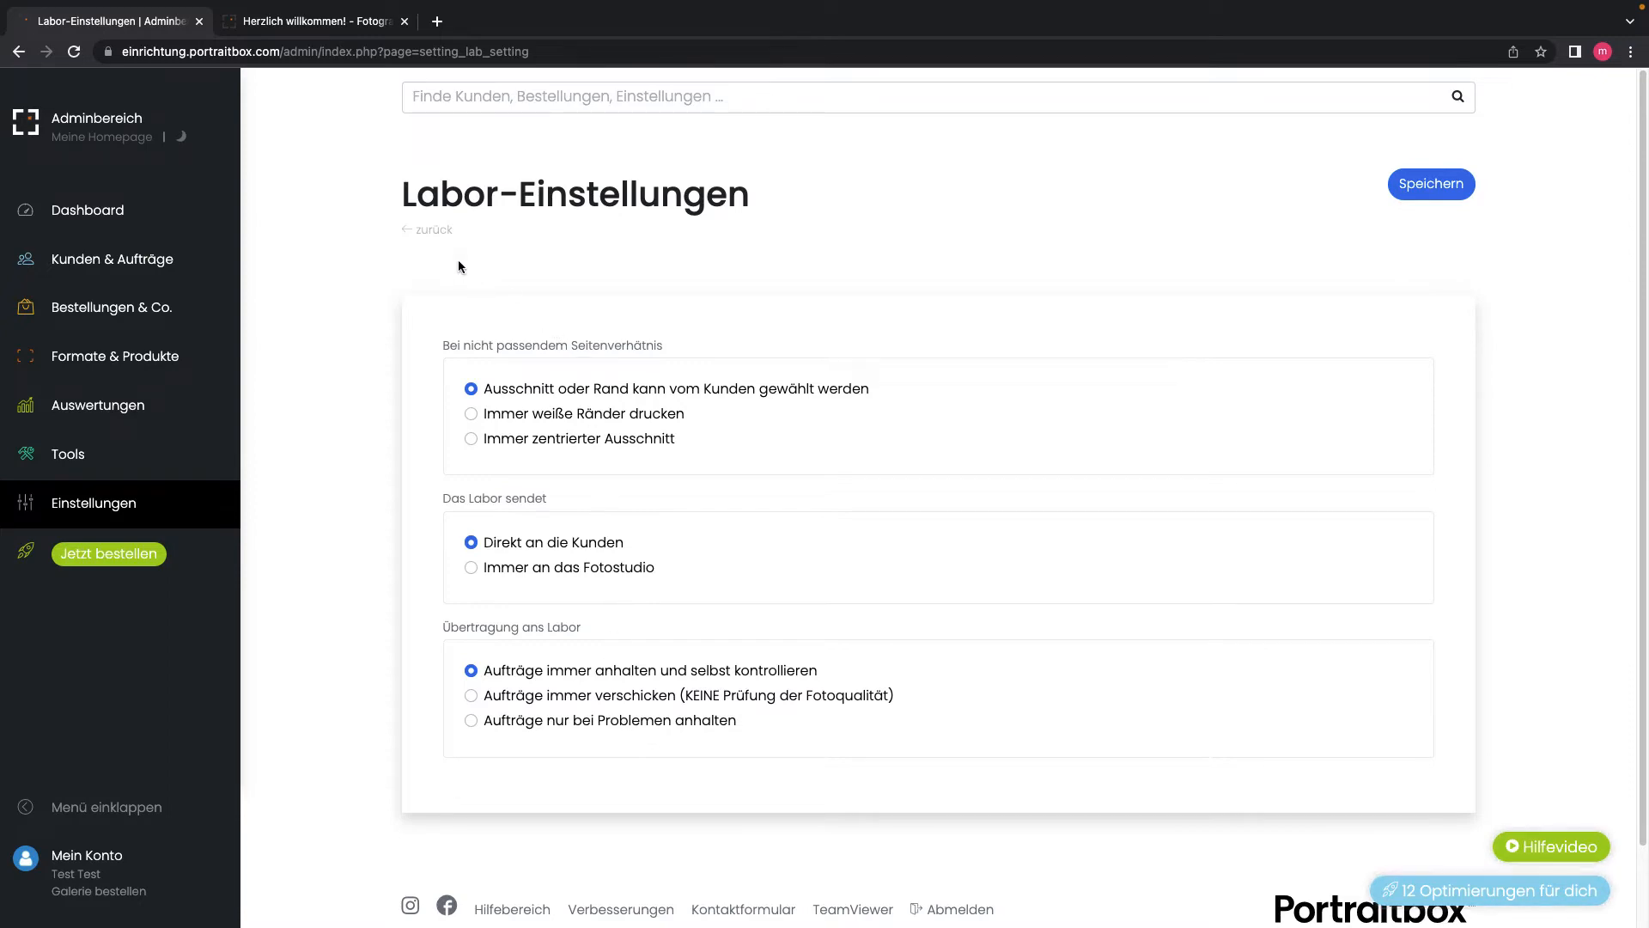
{"action": "left_click", "coordinate": [428, 232]}
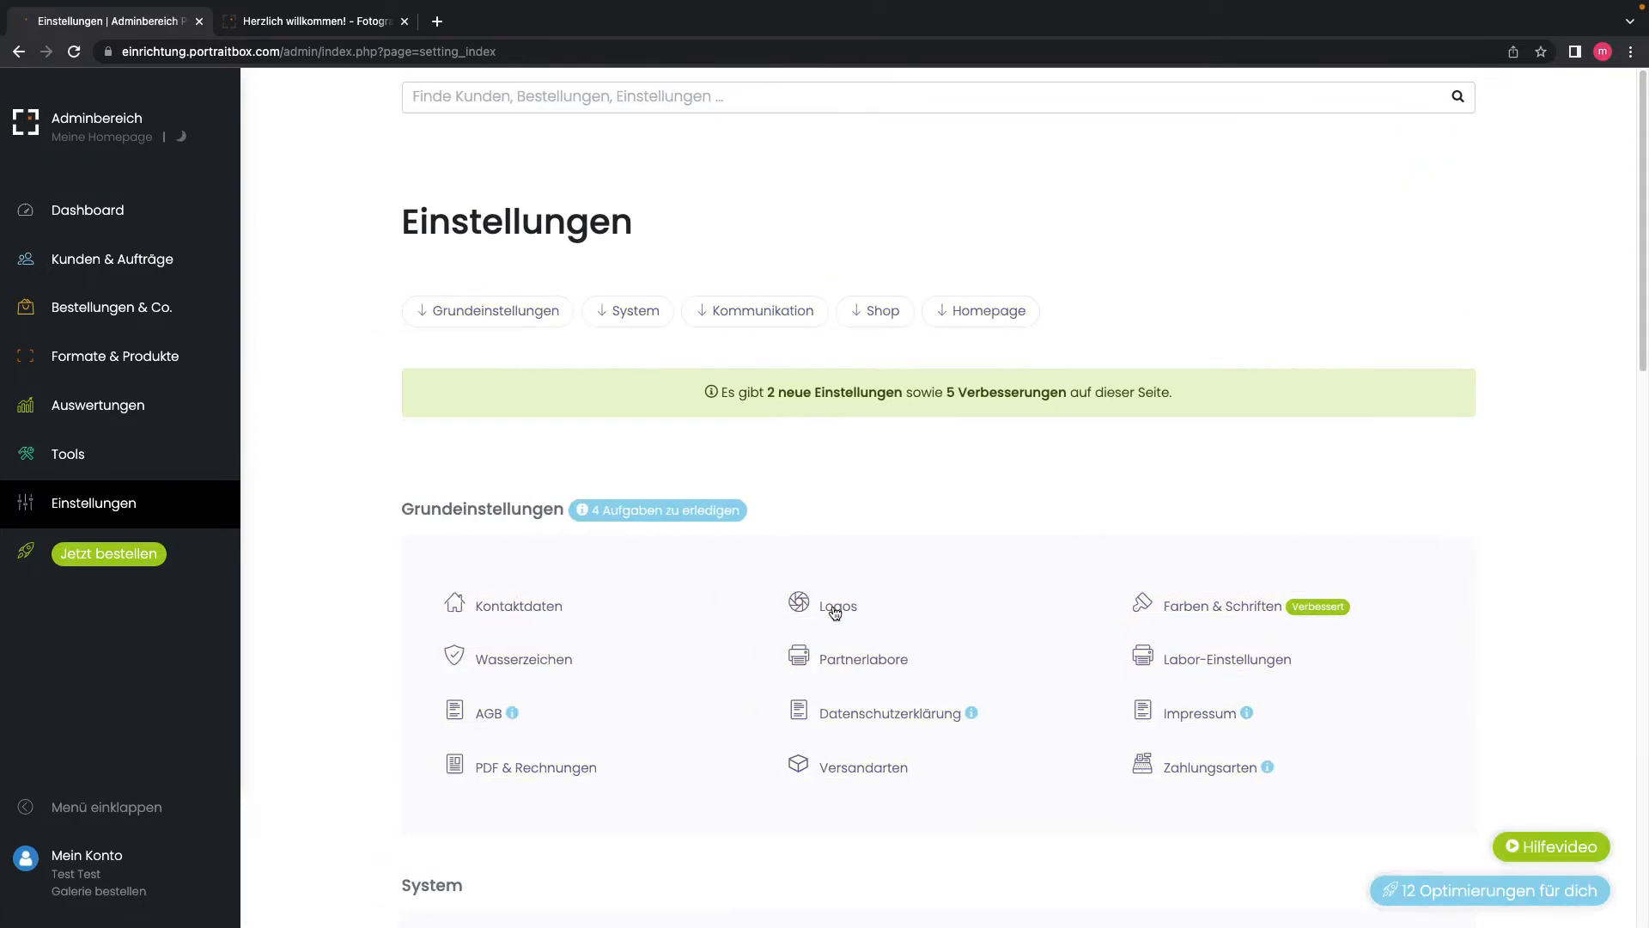
Step: Scroll through Partnerlabore again, then open Mein Konto showing the TEST gallery
{"action": "left_click", "coordinate": [846, 660]}
{"action": "scroll", "coordinate": [846, 660], "scroll_direction": "down", "scroll_amount": 15}
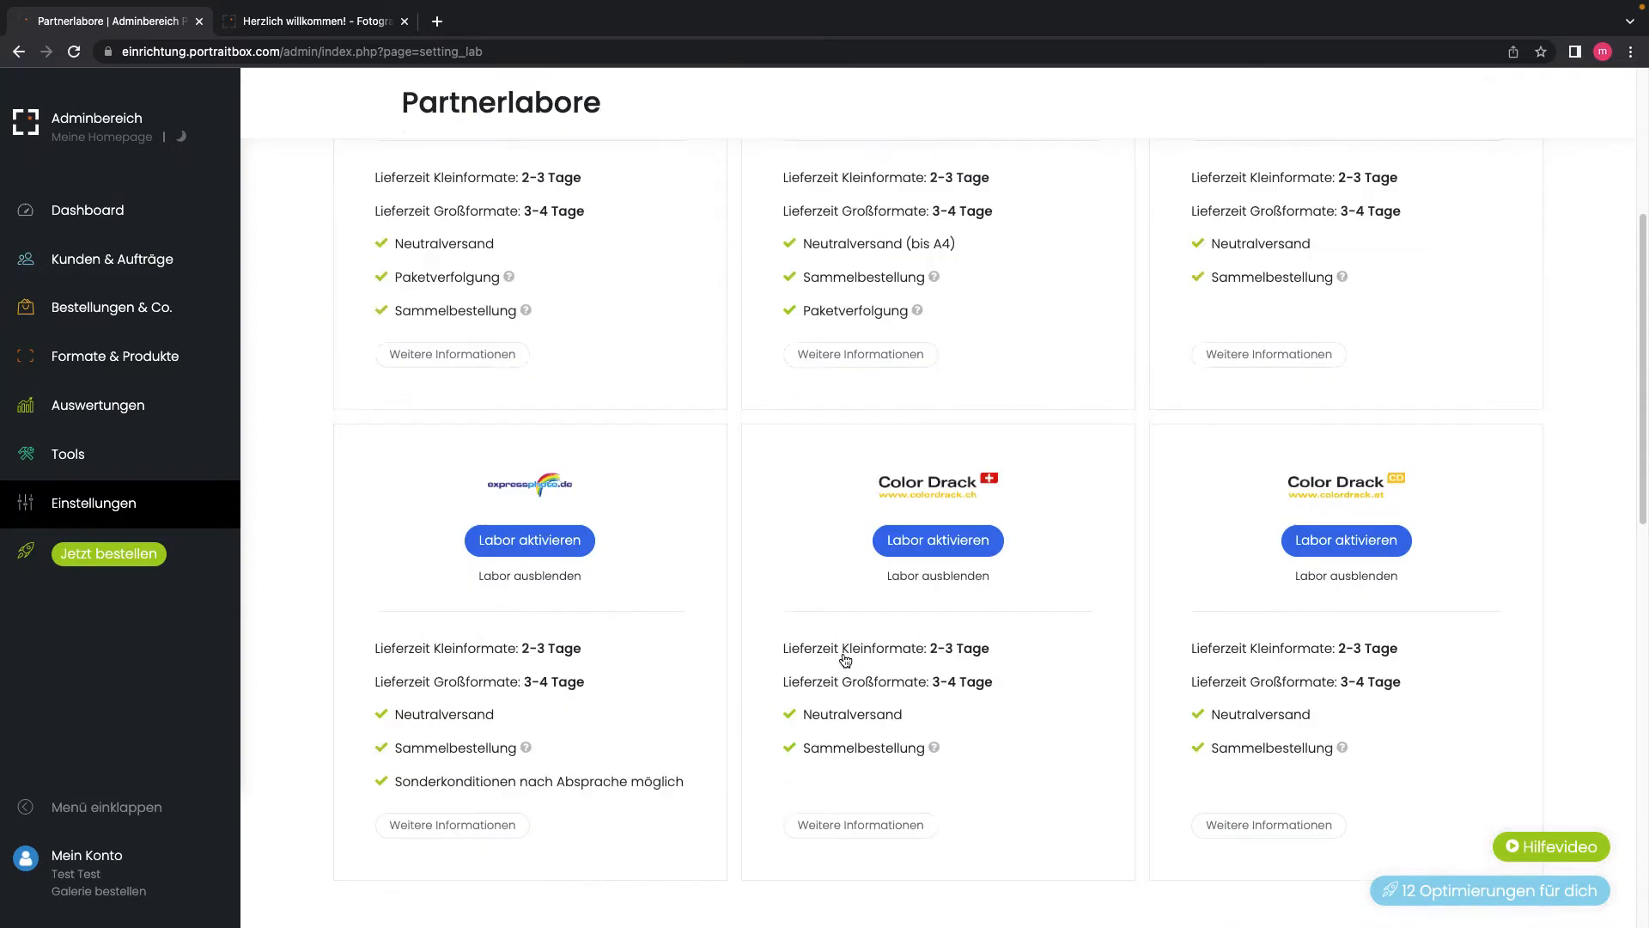
{"action": "scroll", "coordinate": [902, 692], "scroll_direction": "up", "scroll_amount": 3}
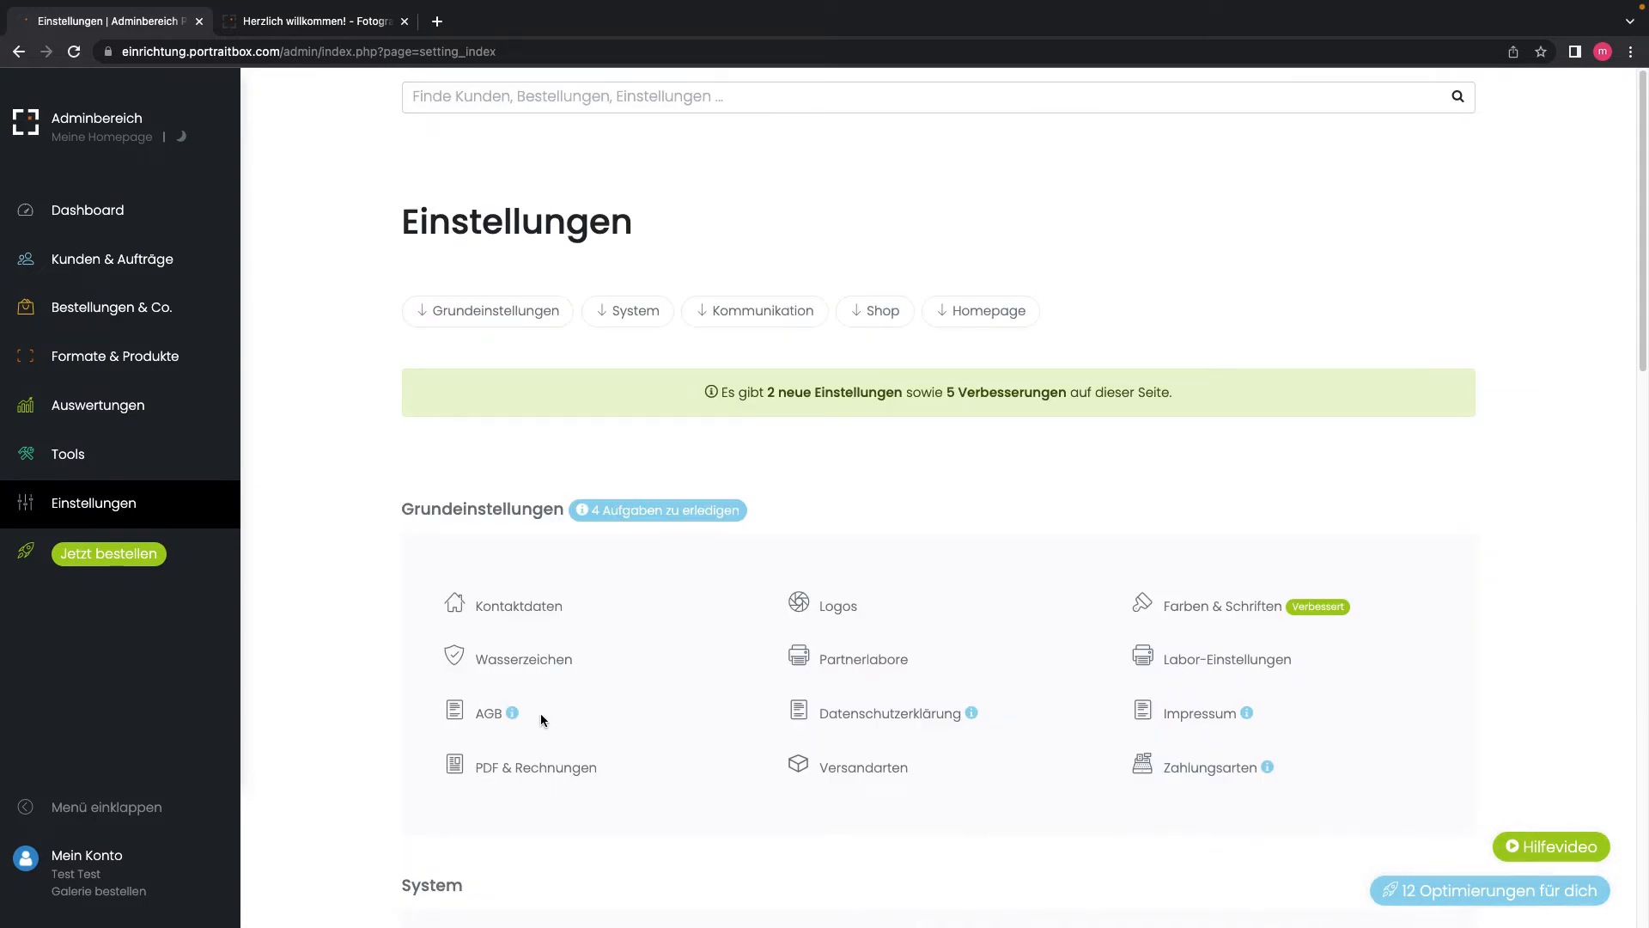
{"action": "mouse_move", "coordinate": [510, 720]}
{"action": "left_click", "coordinate": [65, 857]}
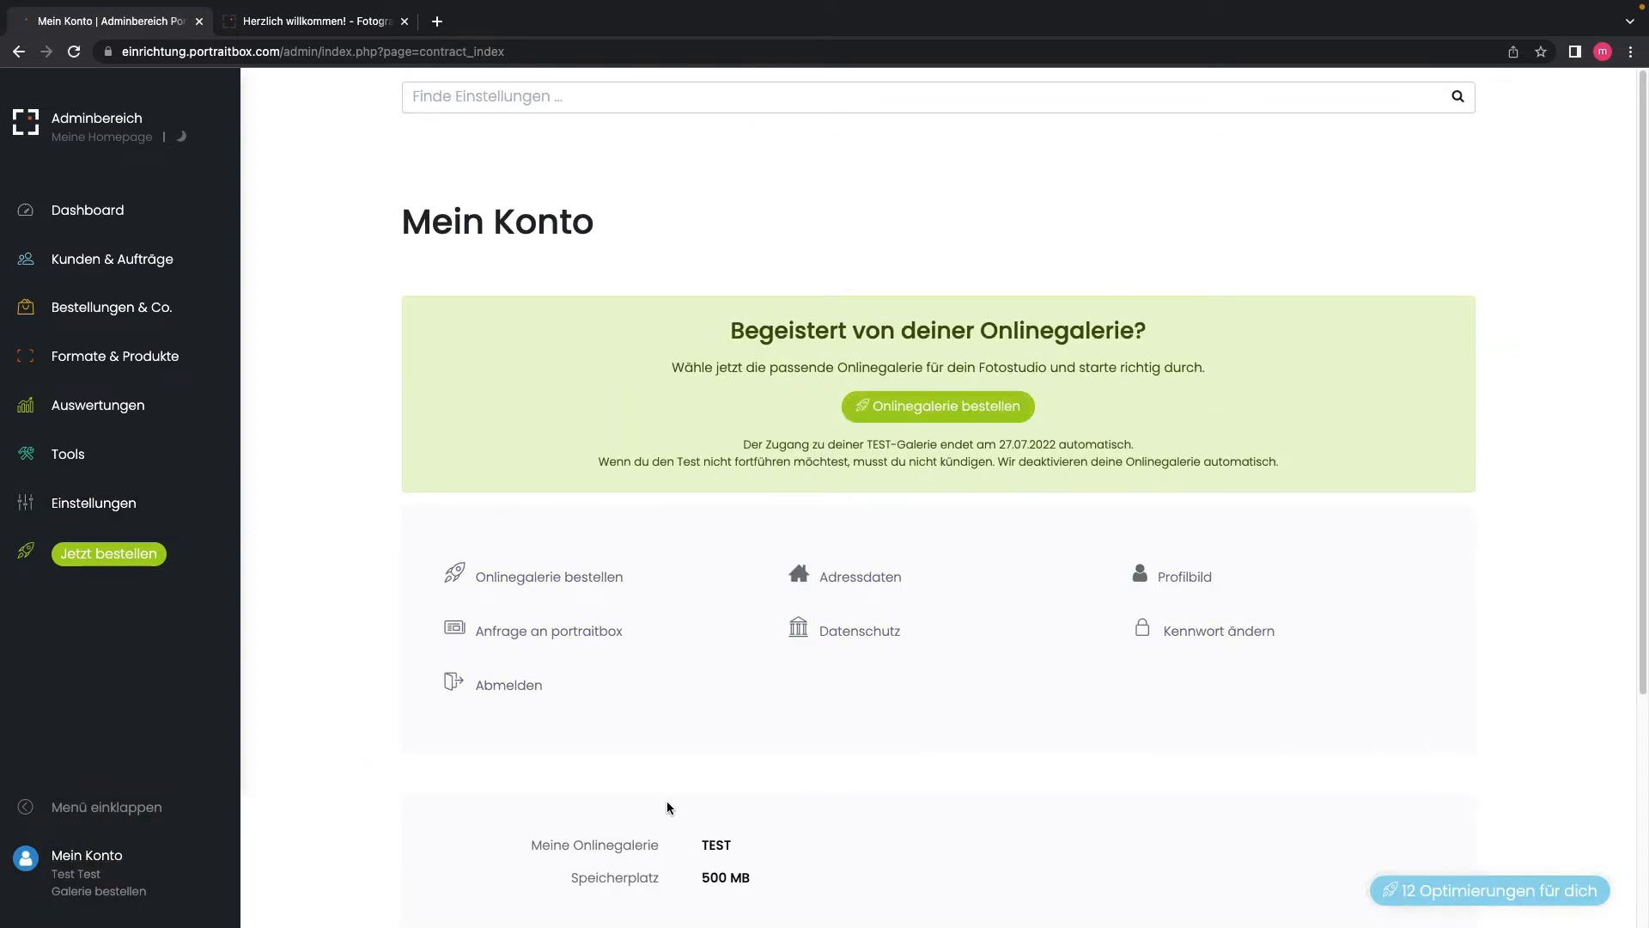
Step: View the account's Datenschutz page, then open the PDF & Rechnungen settings
{"action": "left_click", "coordinate": [845, 637]}
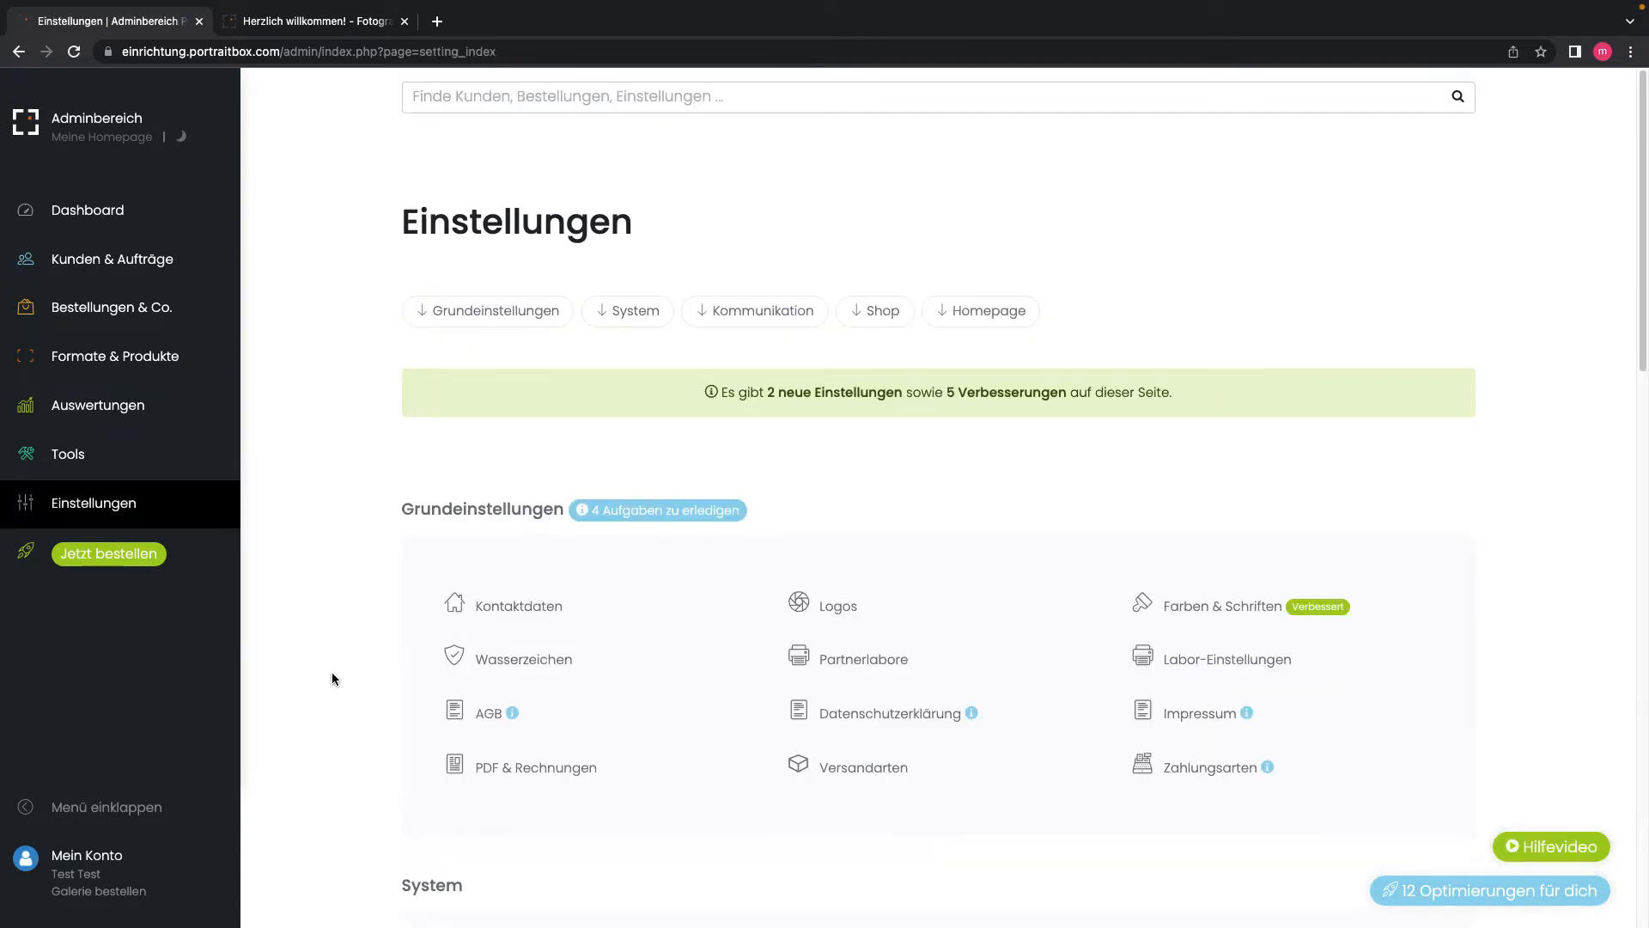
{"action": "left_click", "coordinate": [522, 777]}
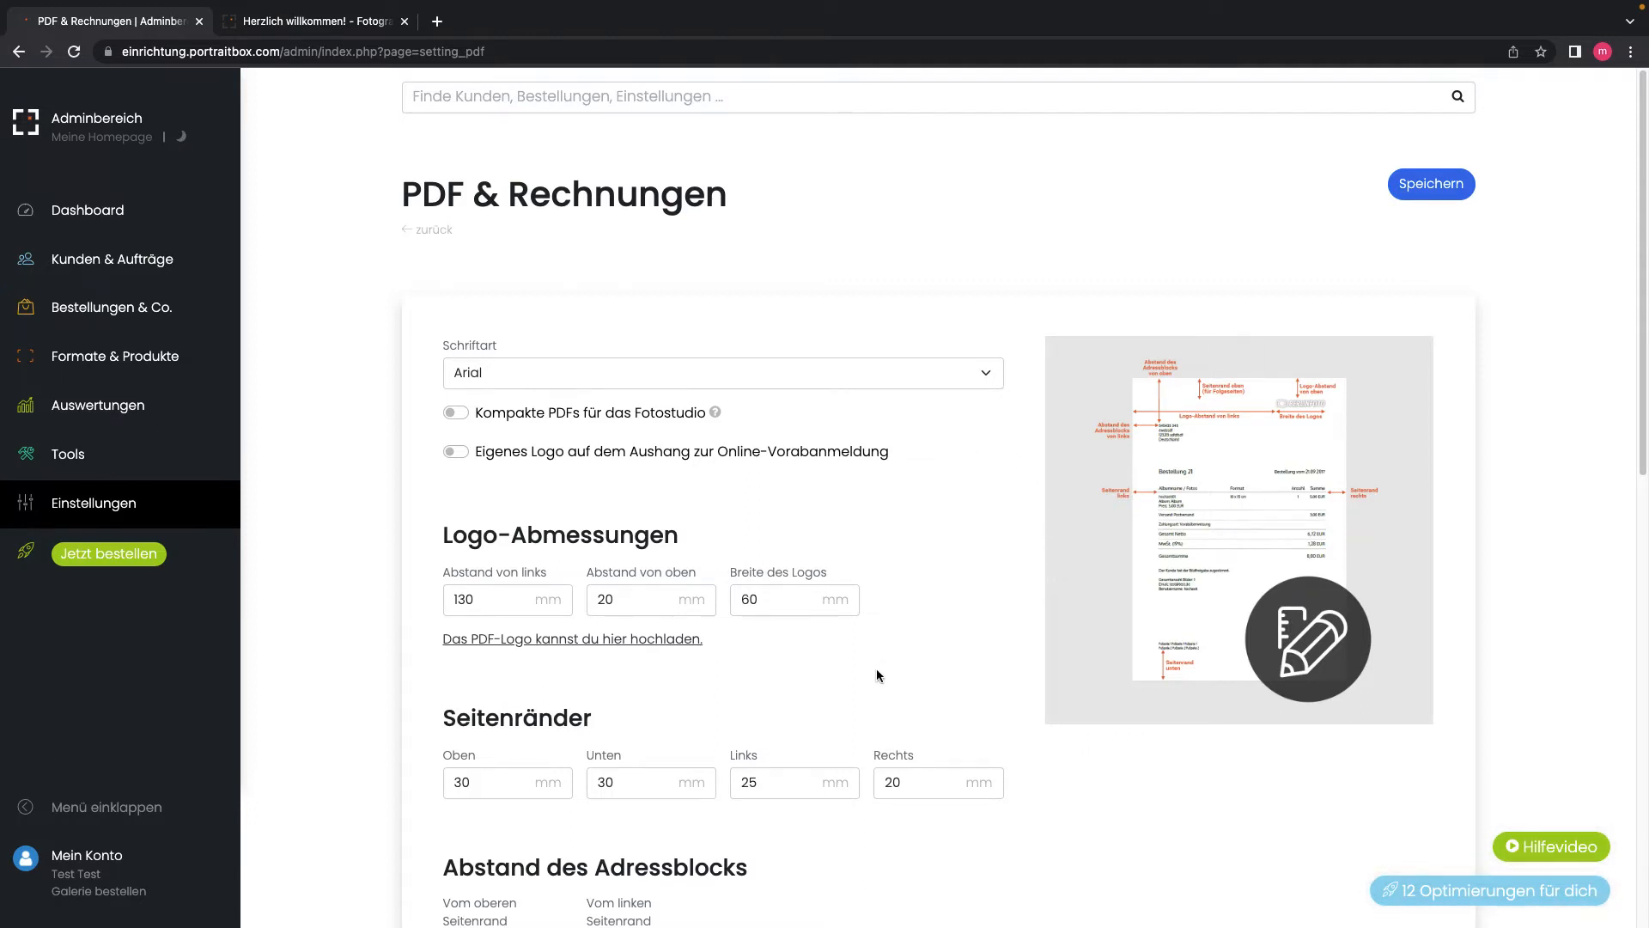
Step: Scroll through the PDF settings and keep the invoice Überschrift set to Rechnung
{"action": "scroll", "coordinate": [880, 688], "scroll_direction": "down", "scroll_amount": 4}
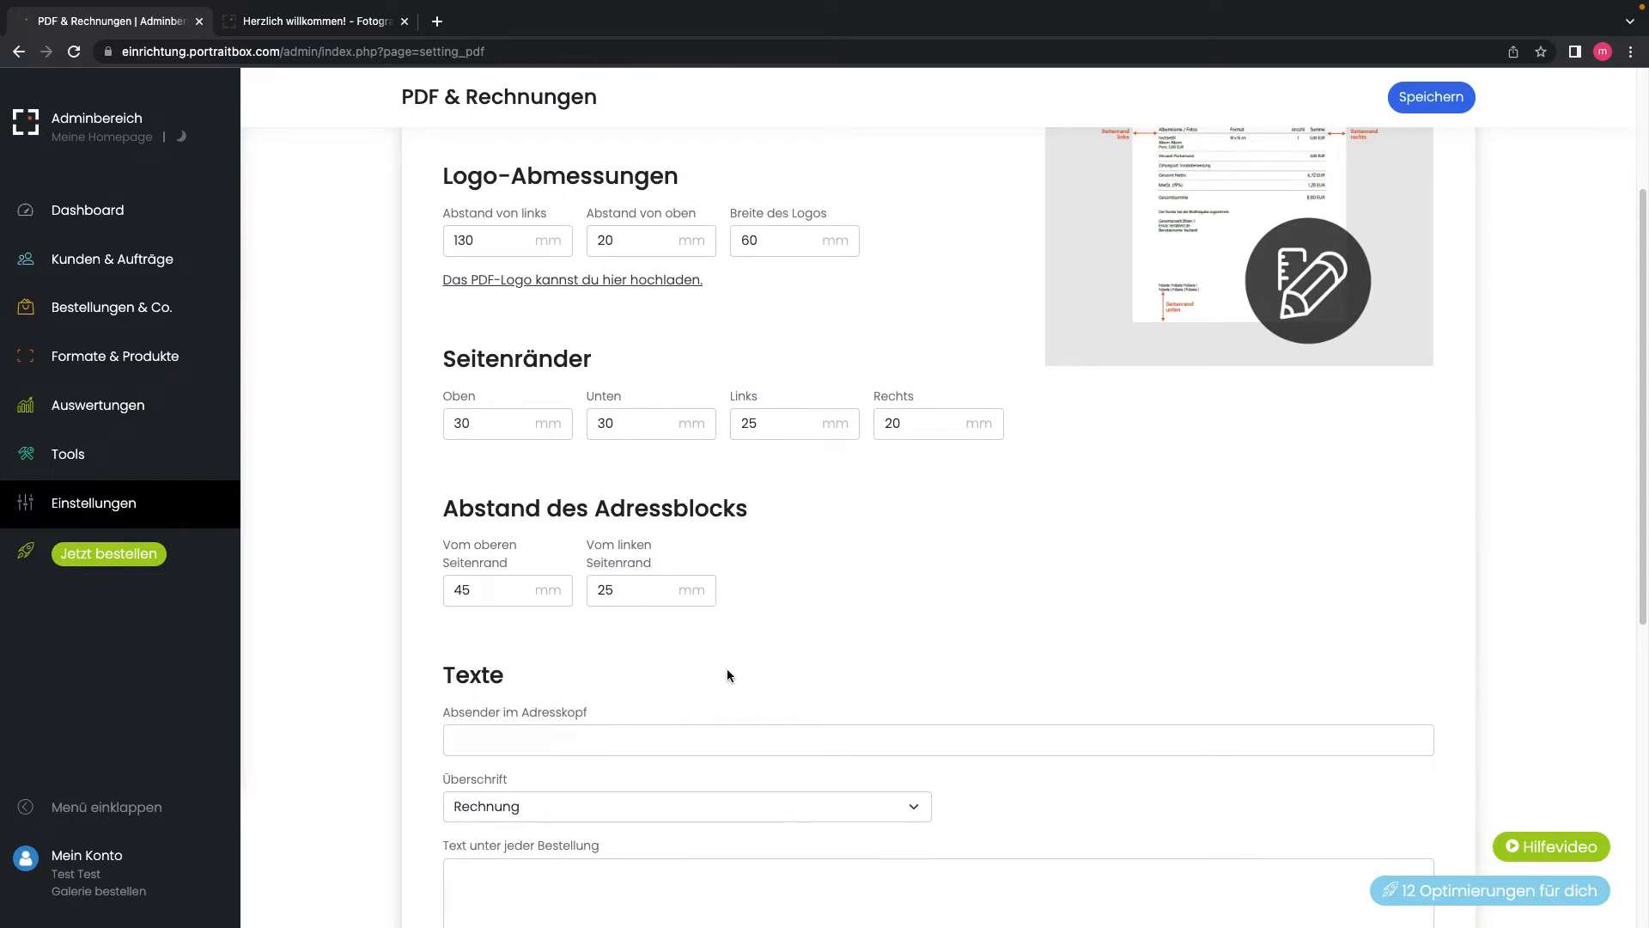
{"action": "scroll", "coordinate": [727, 675], "scroll_direction": "down", "scroll_amount": 1}
{"action": "scroll", "coordinate": [727, 675], "scroll_direction": "down", "scroll_amount": 1}
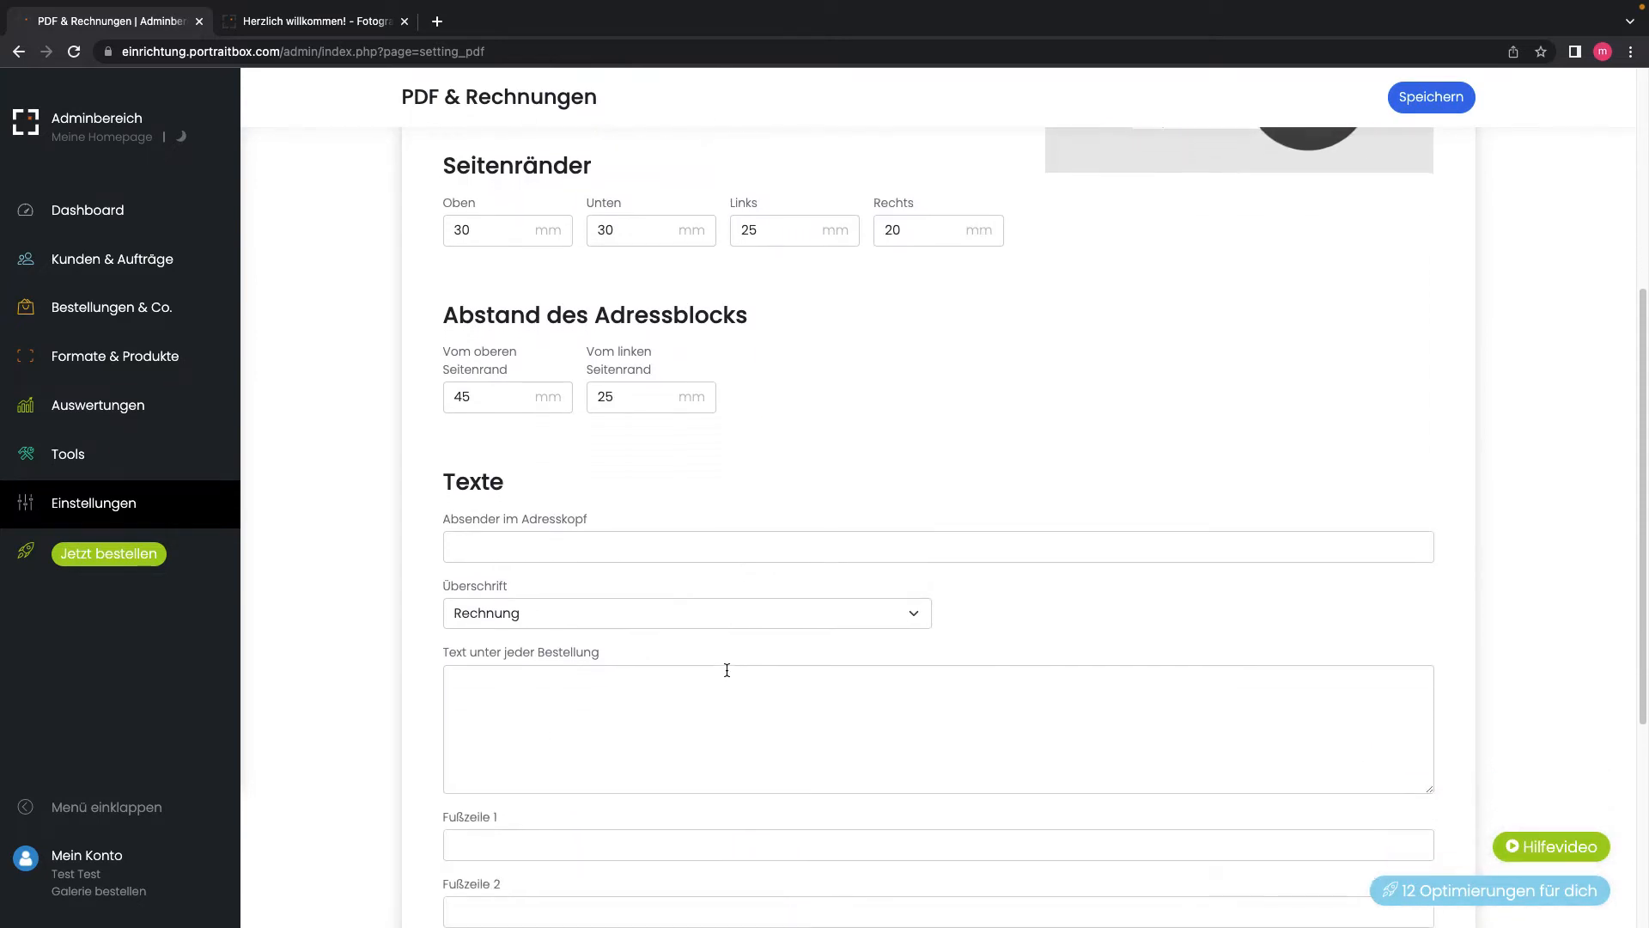
{"action": "scroll", "coordinate": [727, 670], "scroll_direction": "down", "scroll_amount": 1}
{"action": "scroll", "coordinate": [724, 671], "scroll_direction": "down", "scroll_amount": 3}
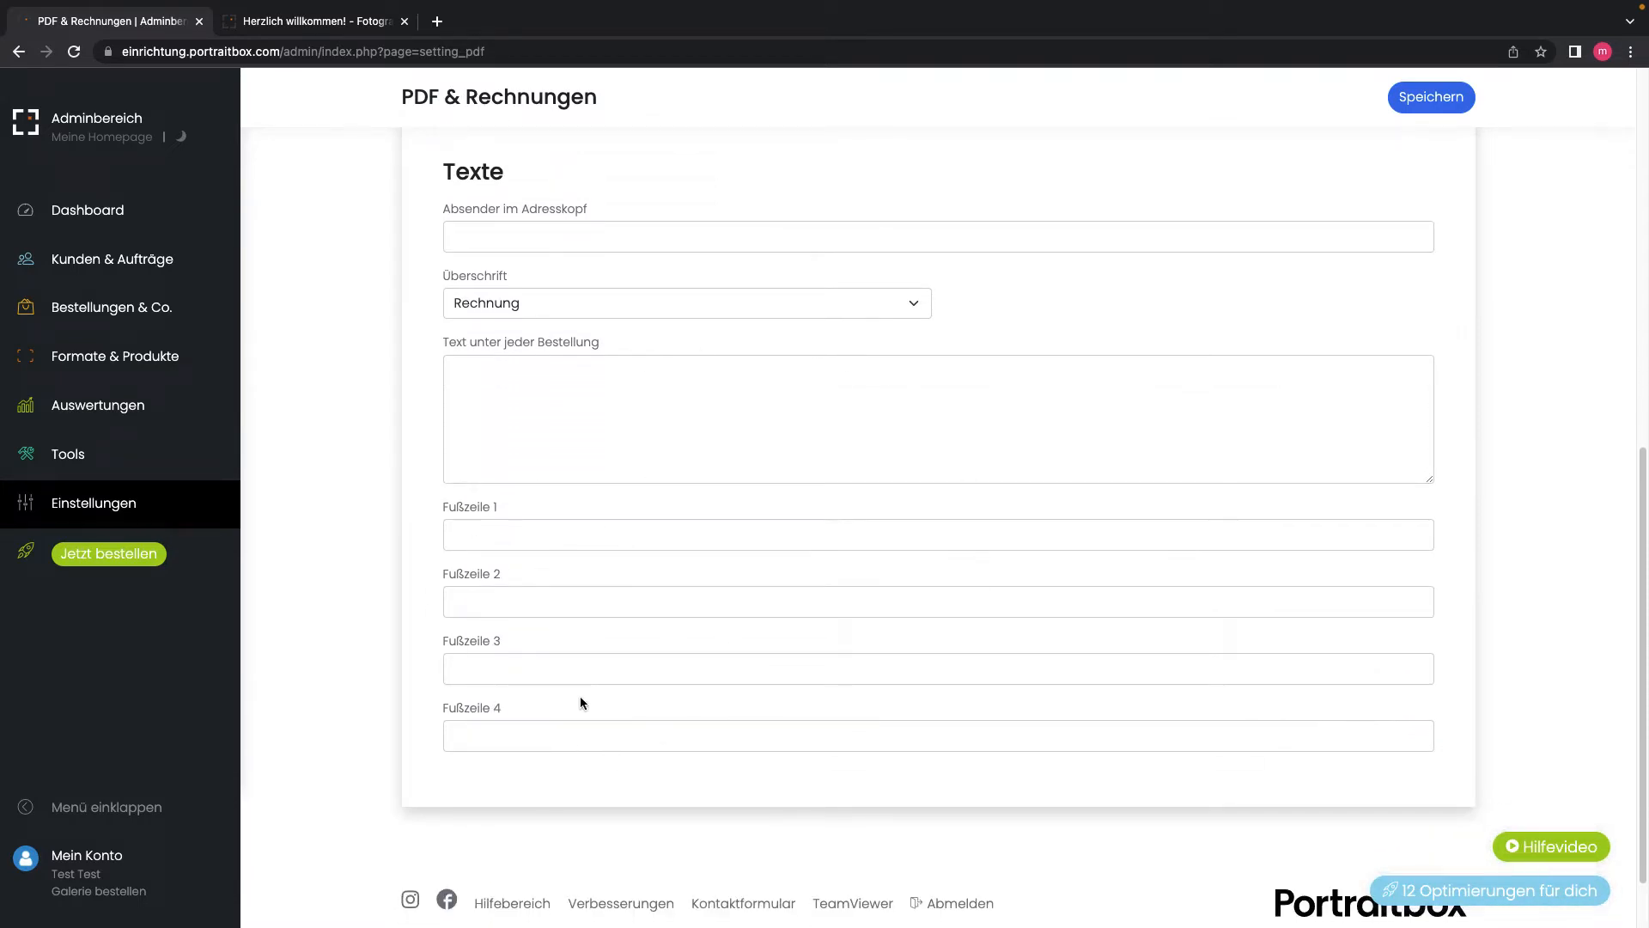
{"action": "scroll", "coordinate": [762, 668], "scroll_direction": "up", "scroll_amount": 4}
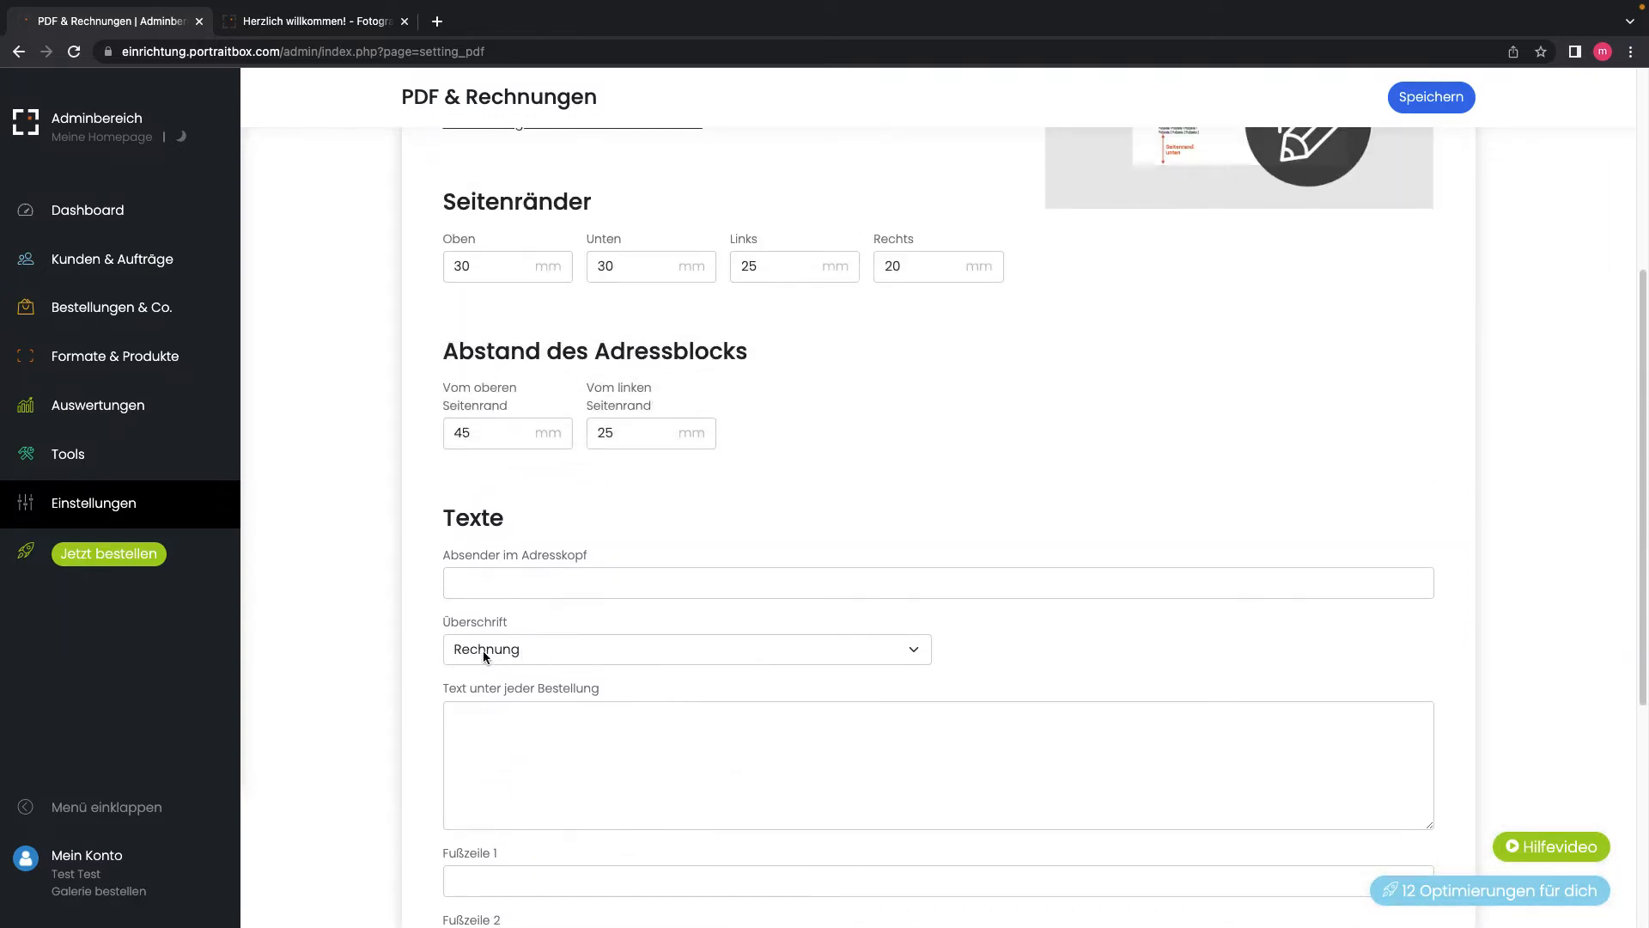
{"action": "left_click", "coordinate": [505, 652]}
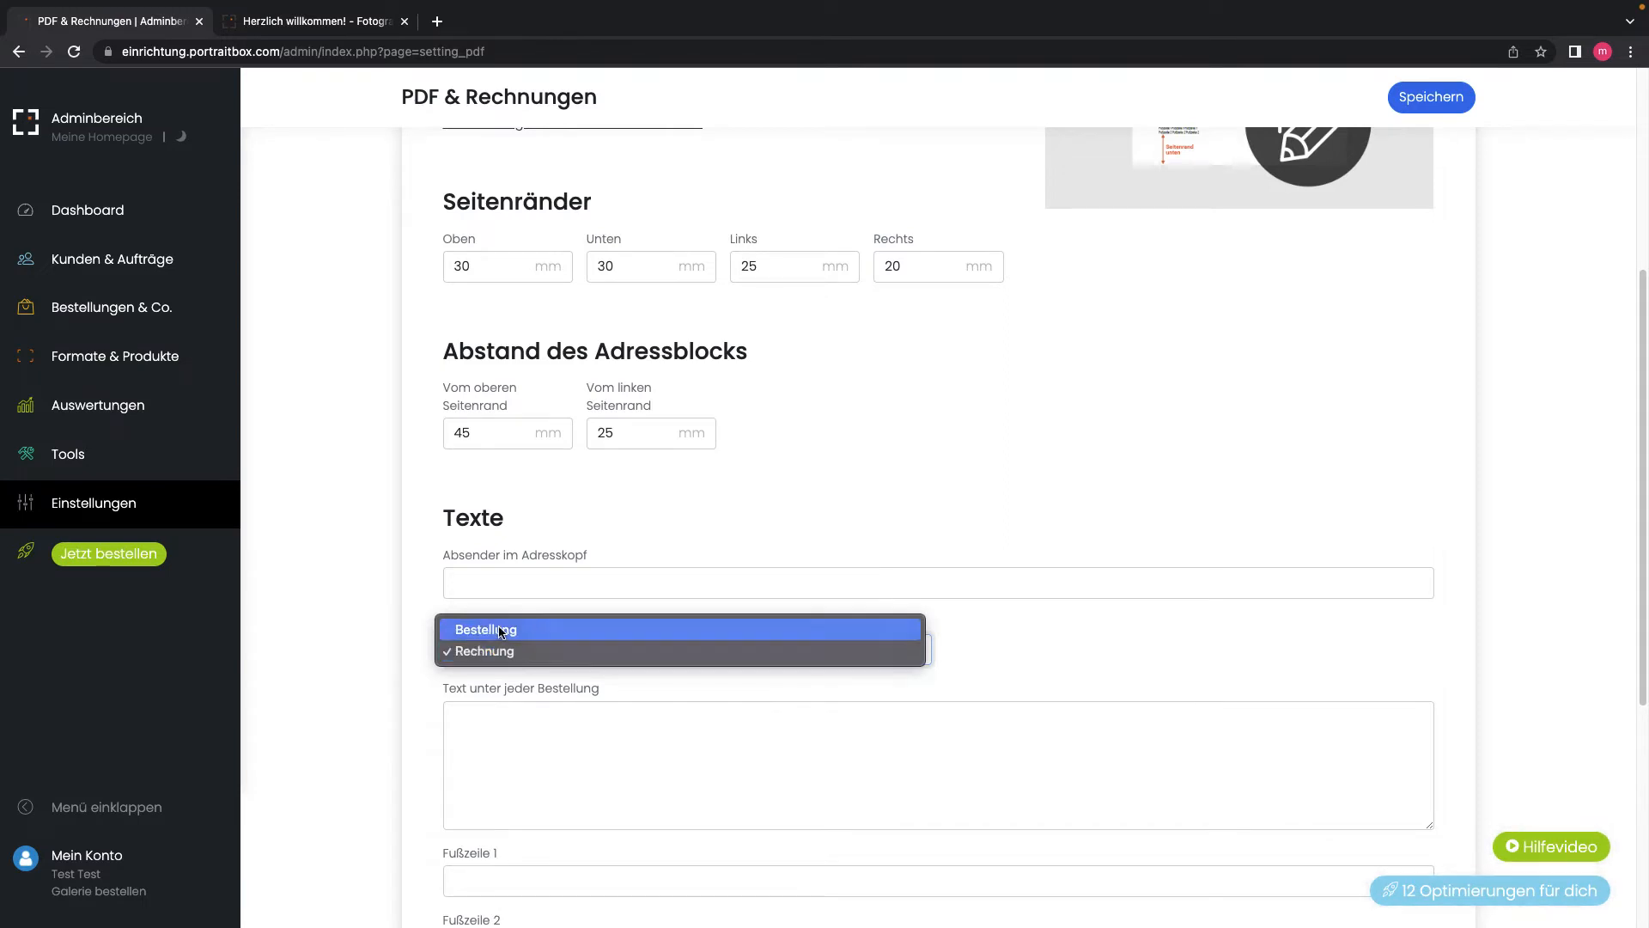
{"action": "left_click", "coordinate": [415, 628]}
{"action": "scroll", "coordinate": [416, 629], "scroll_direction": "up", "scroll_amount": 4}
{"action": "scroll", "coordinate": [417, 635], "scroll_direction": "up", "scroll_amount": 3}
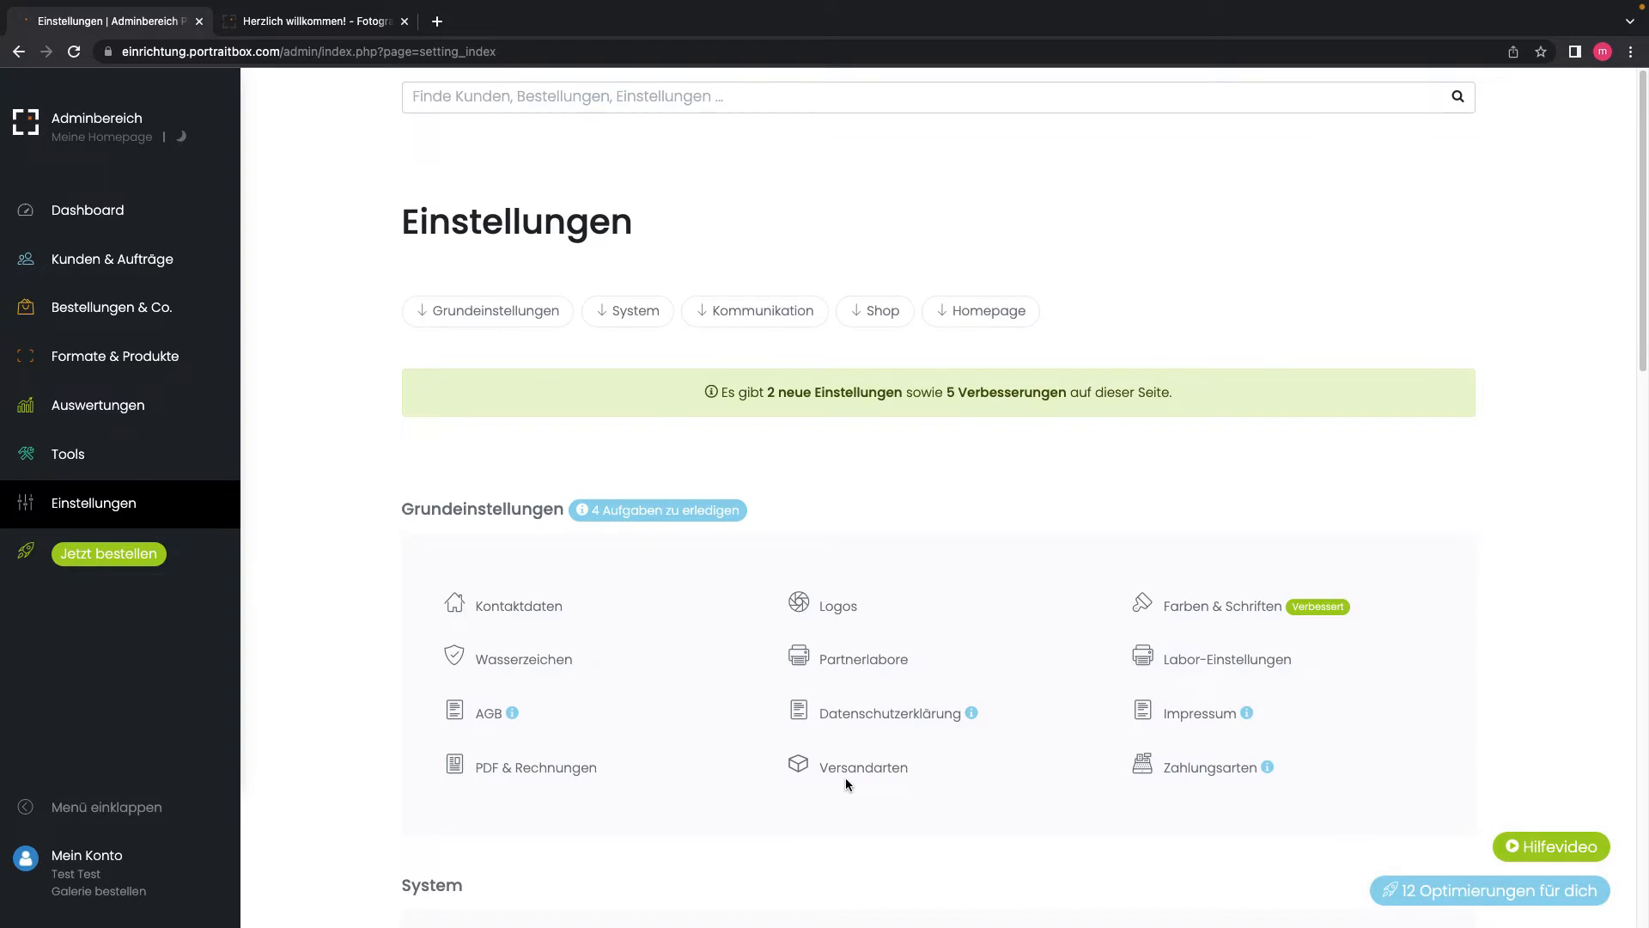
Step: On the Versandarten page, keep Abholung enabled and leave email-only shipping for downloads set to Ja
{"action": "left_click", "coordinate": [840, 772]}
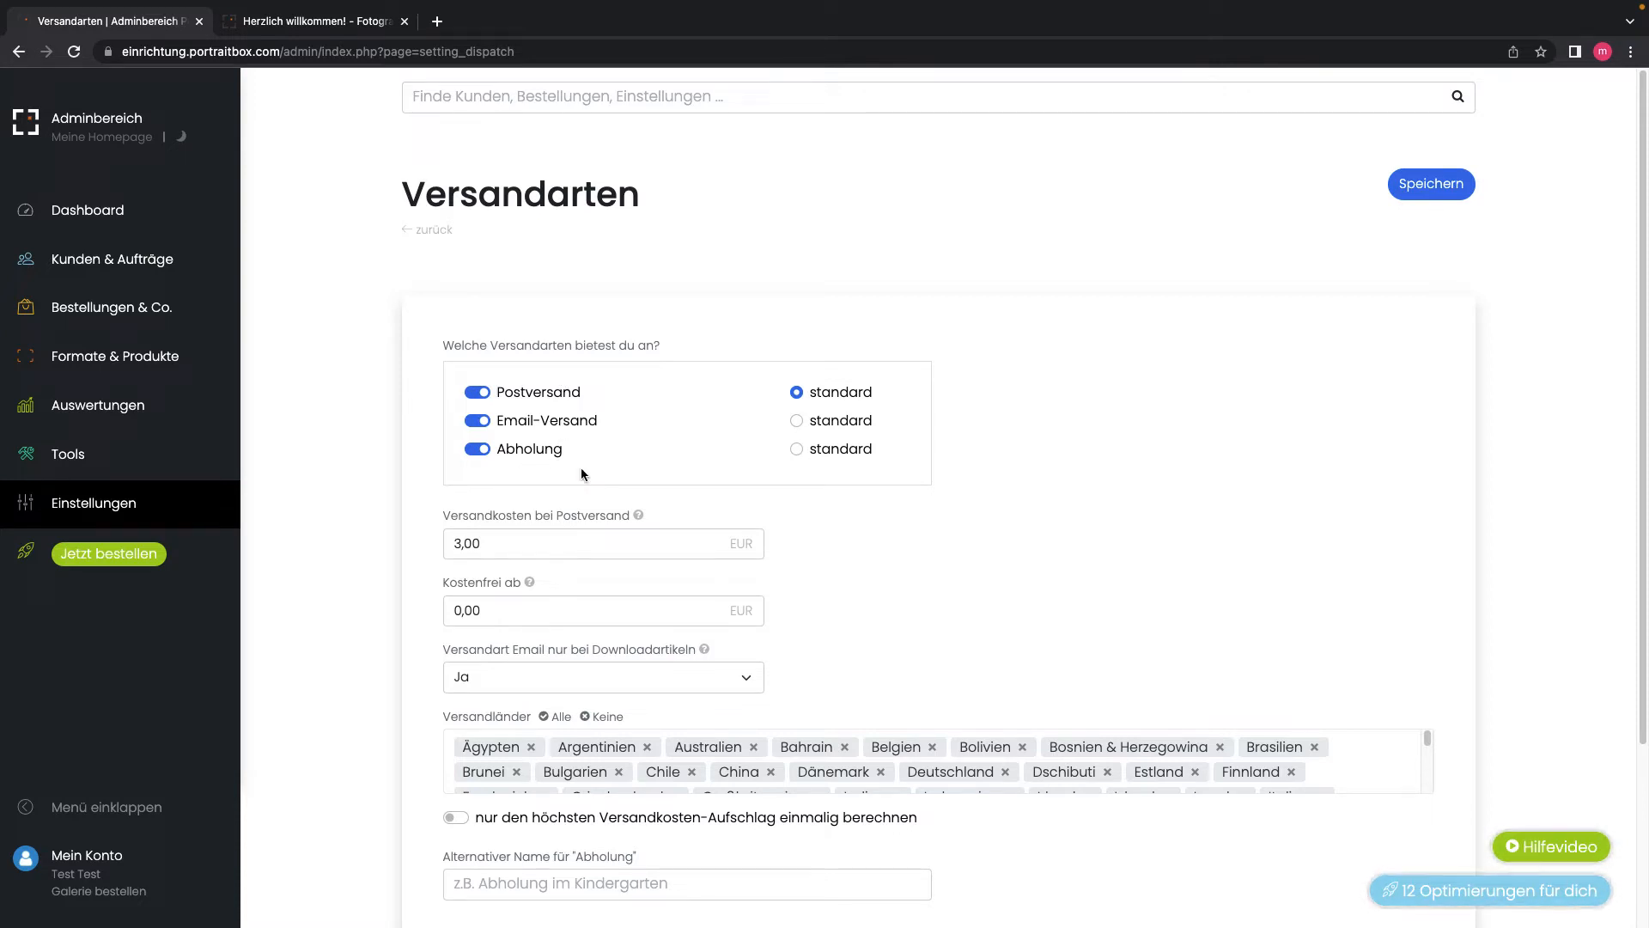
{"action": "left_click", "coordinate": [475, 449]}
{"action": "left_click", "coordinate": [483, 449]}
{"action": "left_click", "coordinate": [466, 677]}
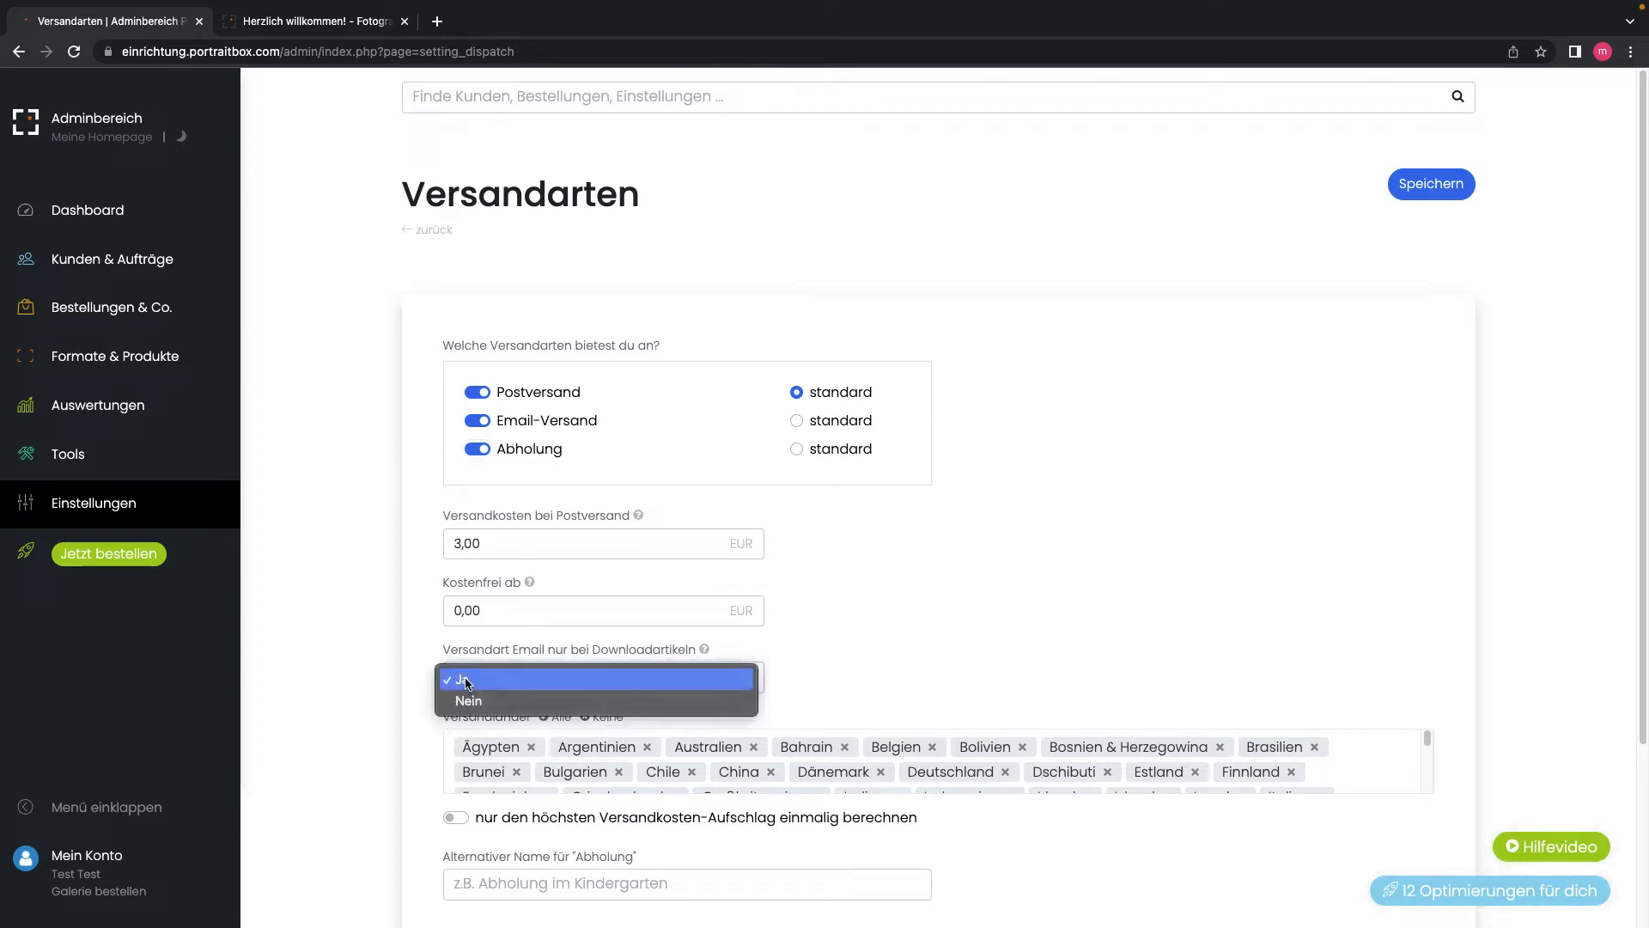
{"action": "left_click", "coordinate": [409, 673]}
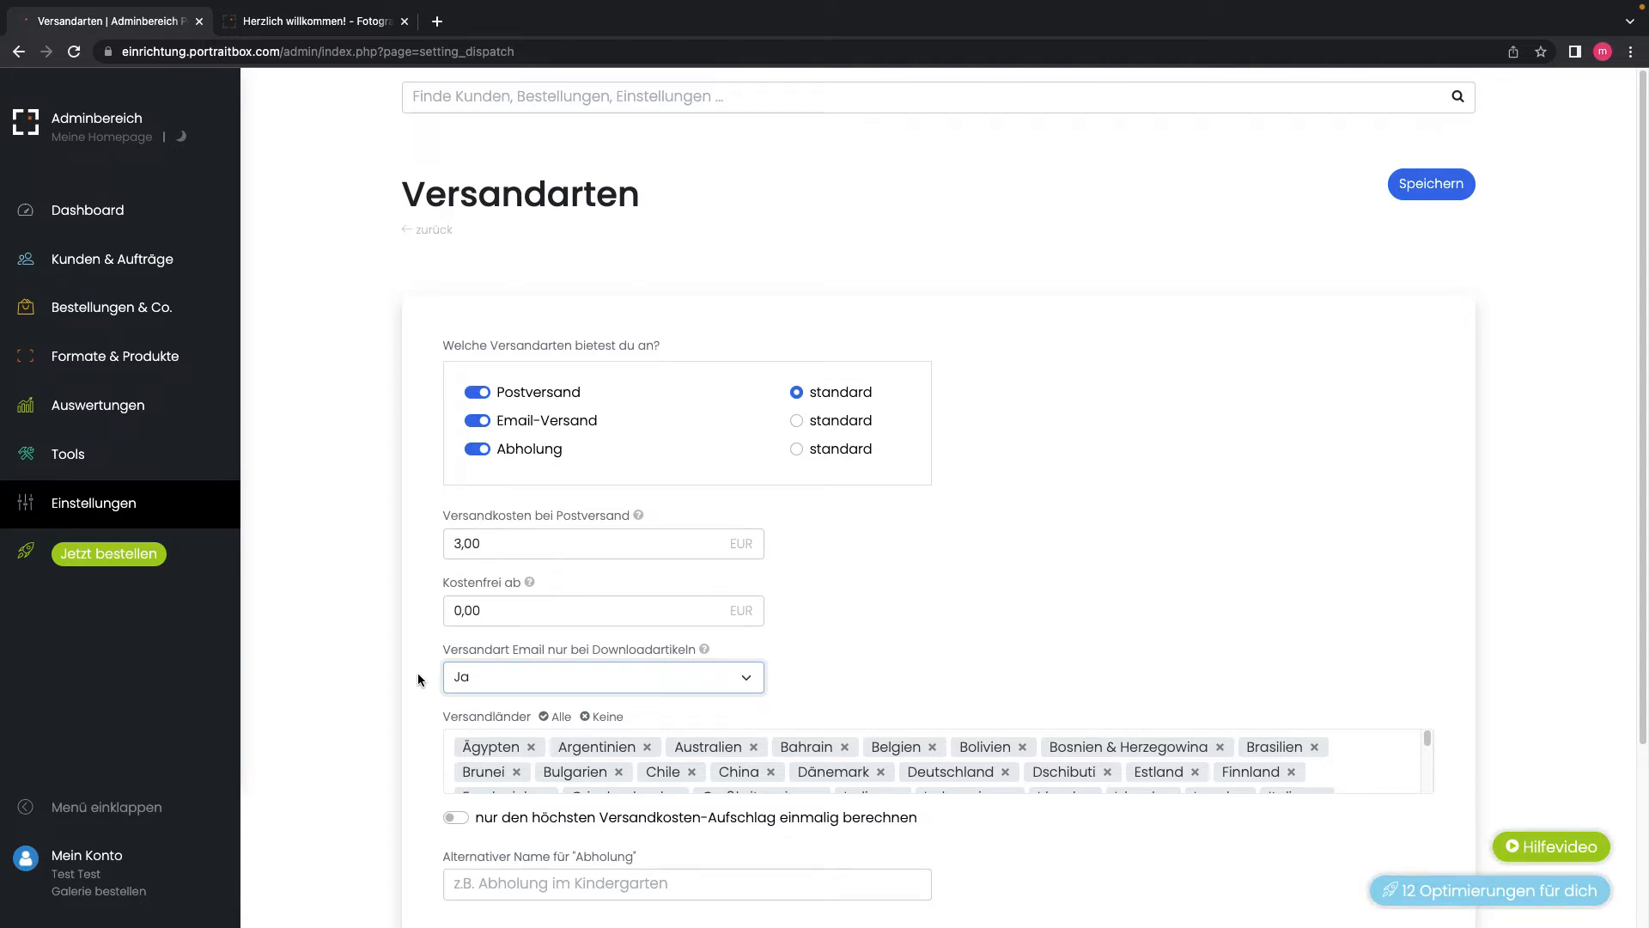
{"action": "scroll", "coordinate": [419, 679], "scroll_direction": "down", "scroll_amount": 3}
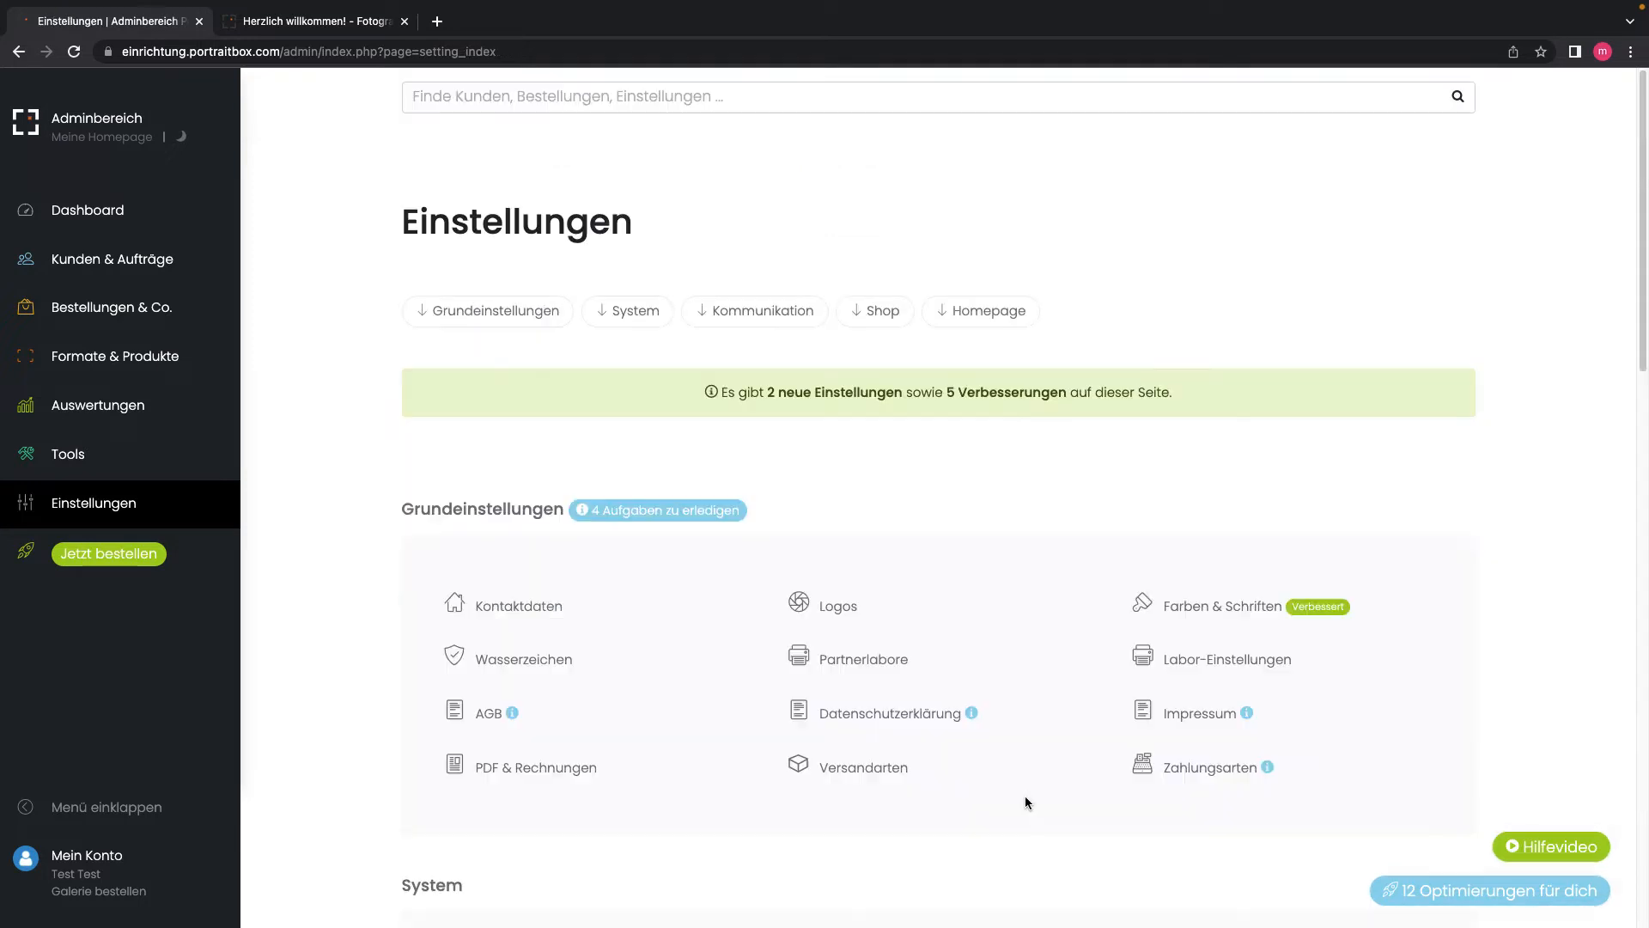
Step: Go to the Zahlungsarten page from Einstellungen
{"action": "left_click", "coordinate": [1198, 775]}
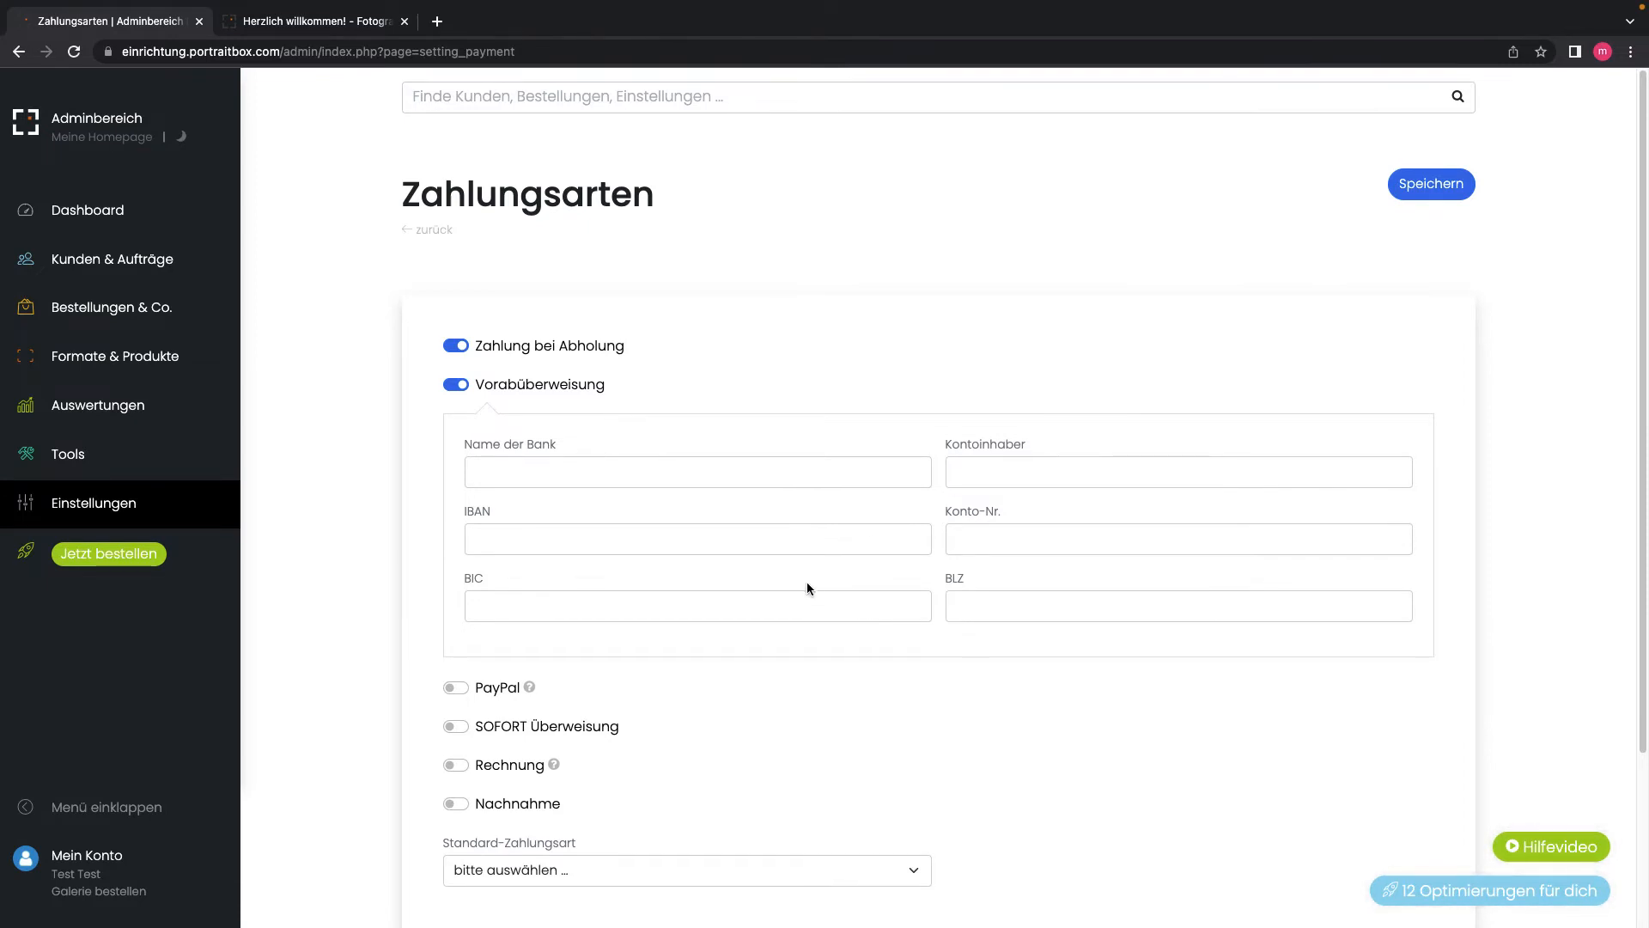
Step: Switch on PayPal and SOFORT Überweisung, then review their API and ID fields
{"action": "scroll", "coordinate": [807, 583], "scroll_direction": "down", "scroll_amount": 3}
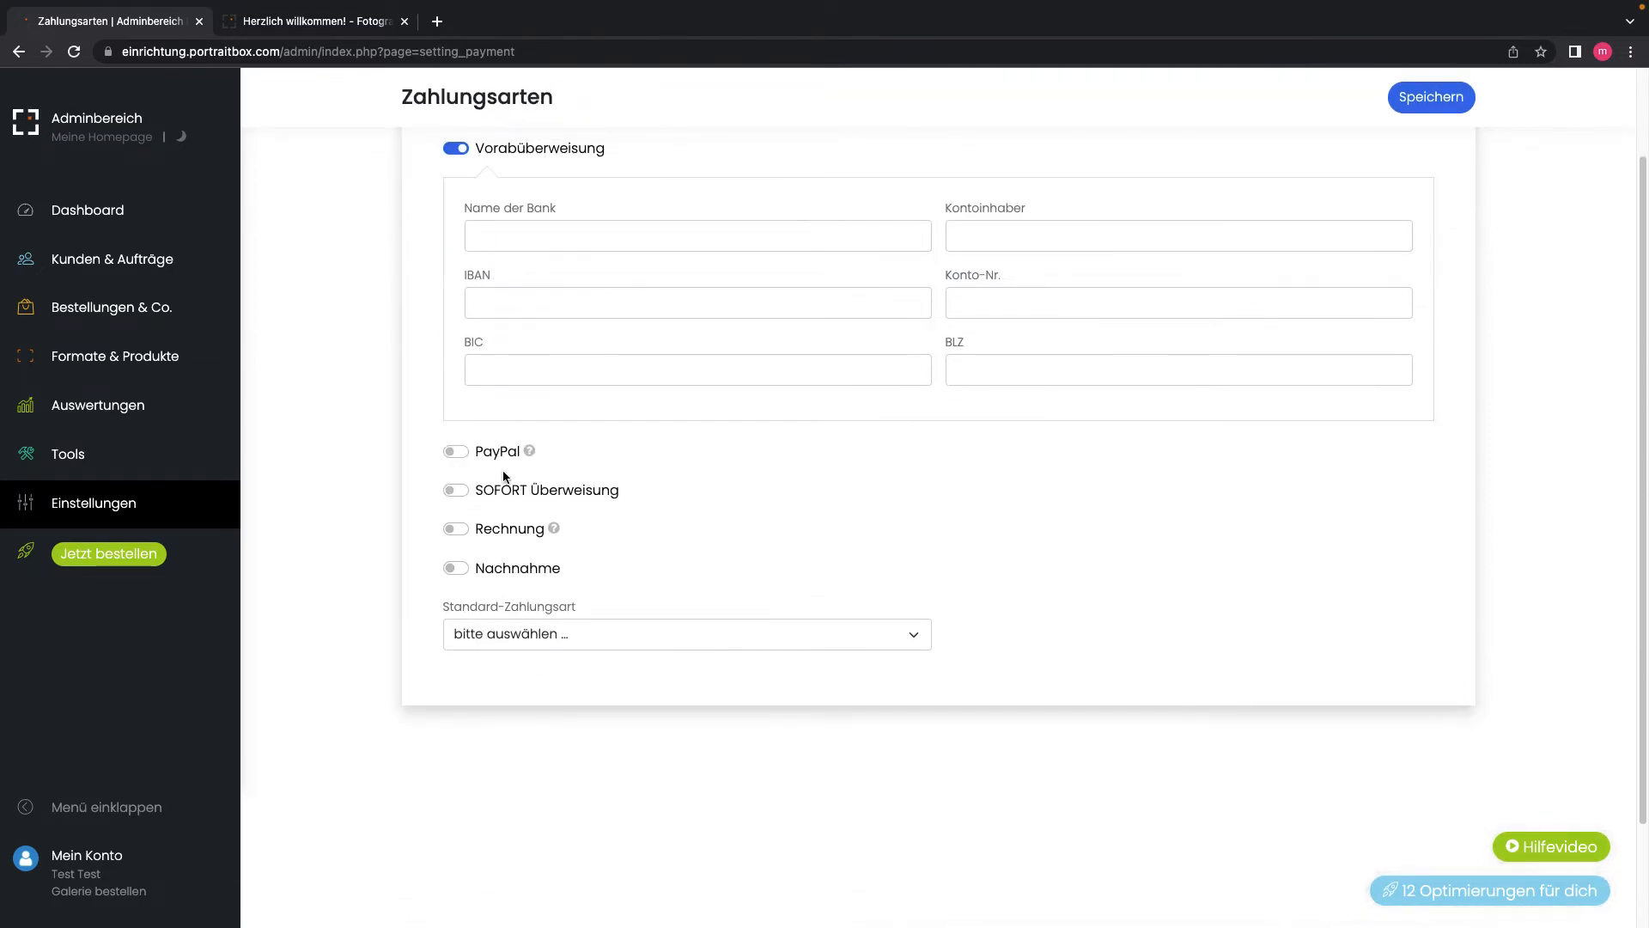
{"action": "left_click", "coordinate": [460, 450]}
{"action": "scroll", "coordinate": [460, 524], "scroll_direction": "down", "scroll_amount": 1}
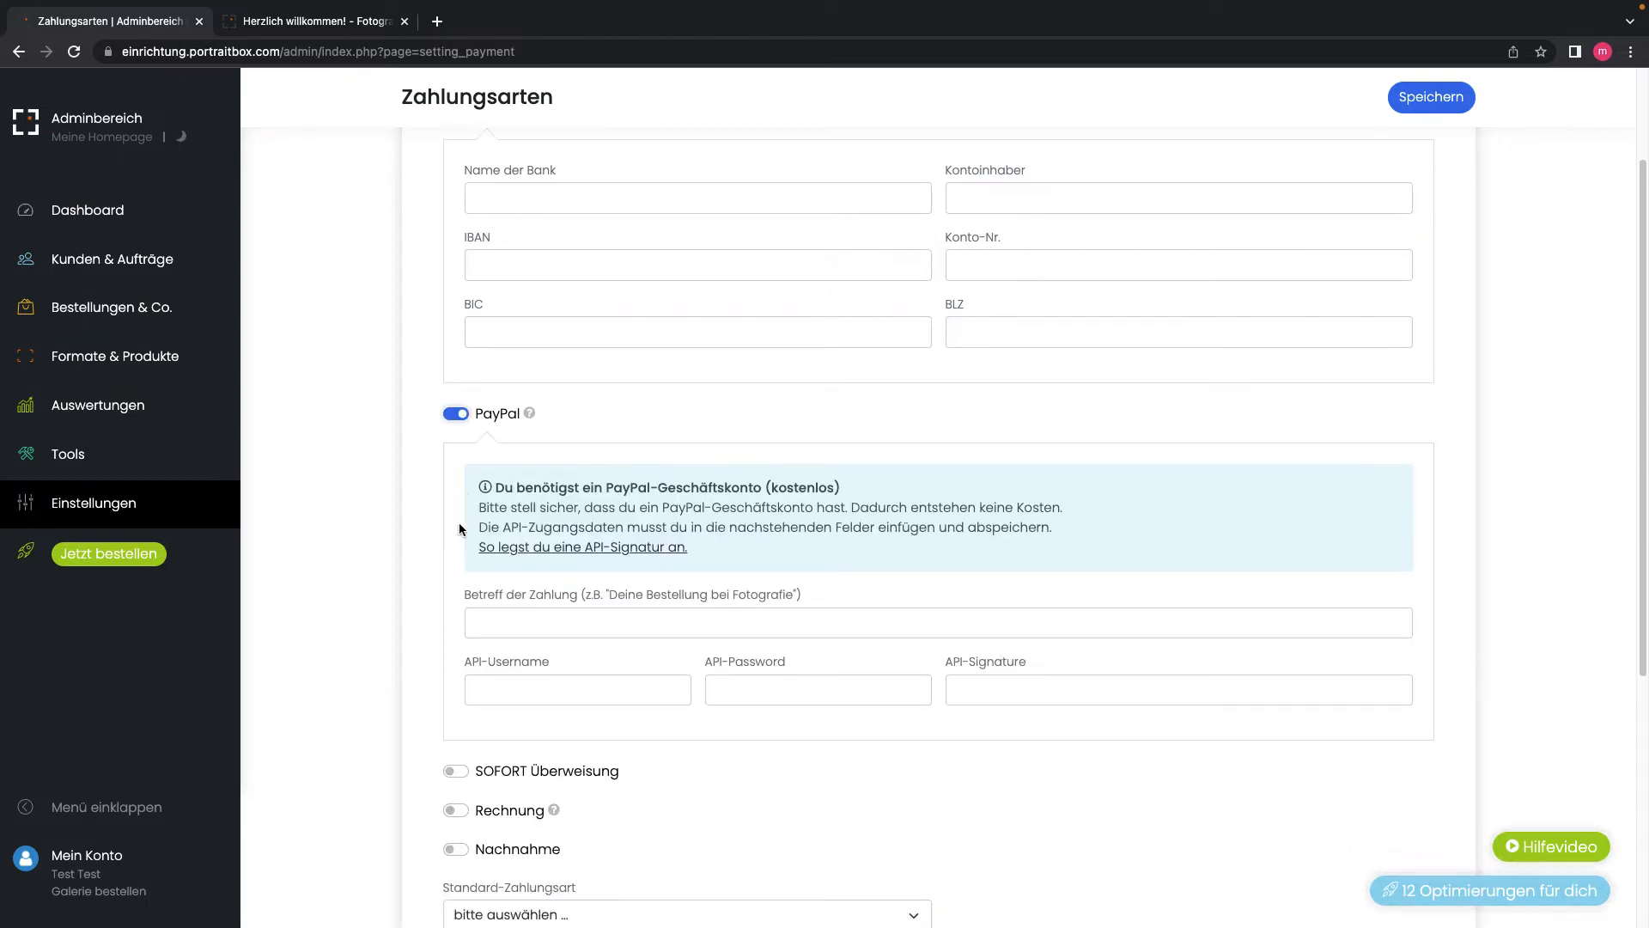
{"action": "left_click", "coordinate": [456, 769]}
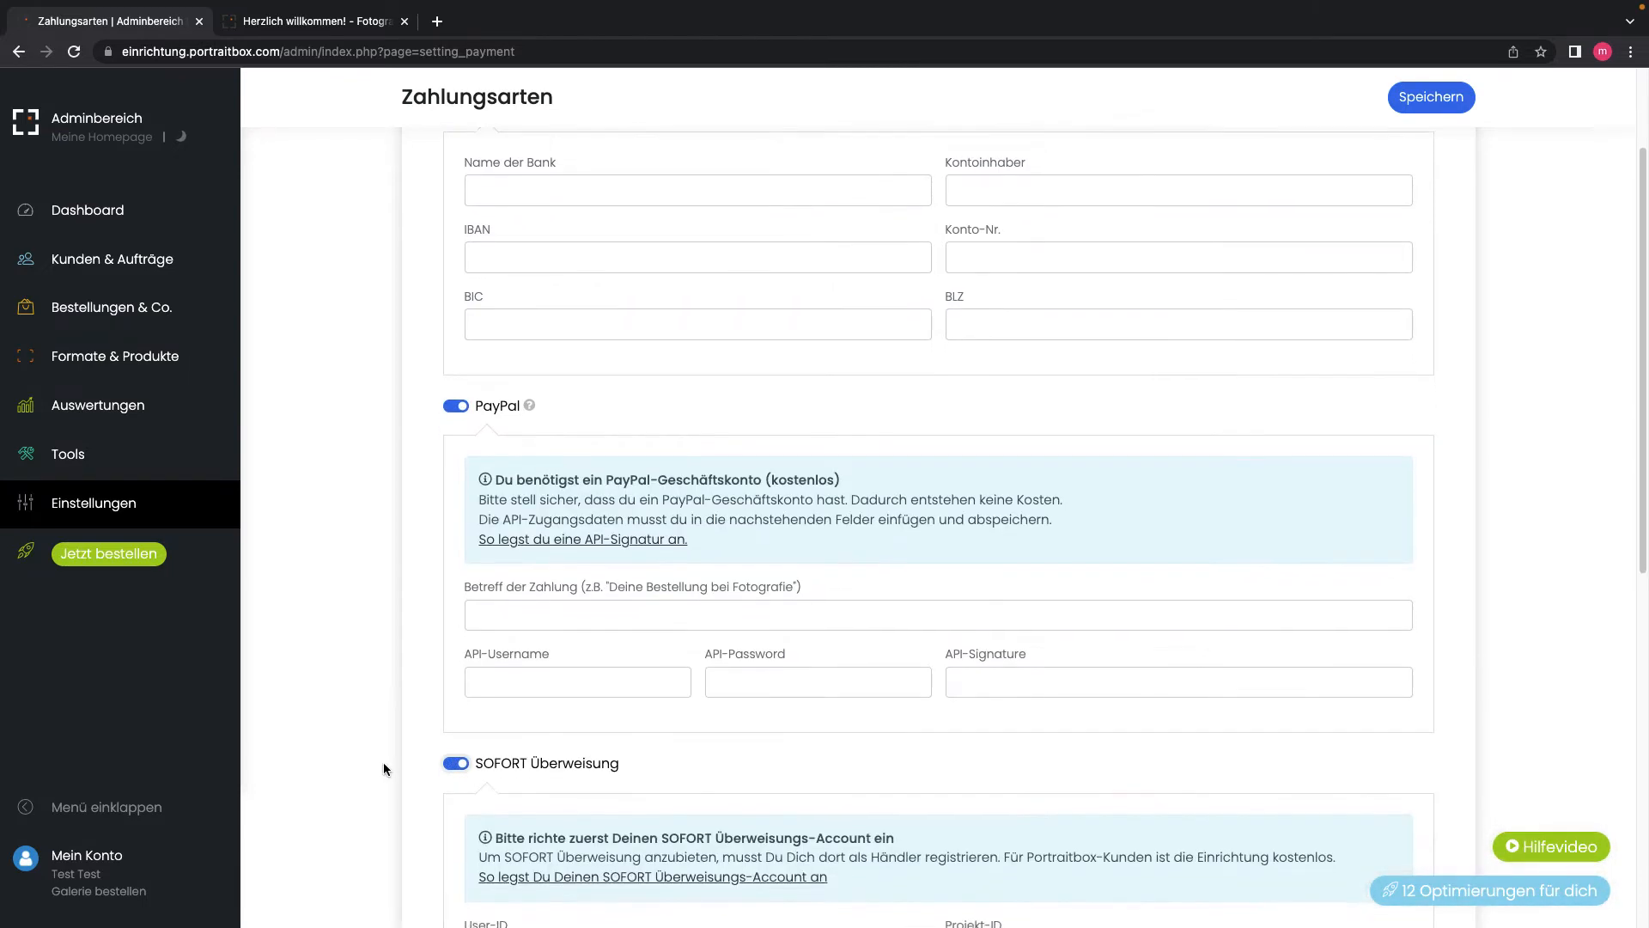
{"action": "scroll", "coordinate": [383, 761], "scroll_direction": "down", "scroll_amount": 3}
{"action": "scroll", "coordinate": [383, 763], "scroll_direction": "down", "scroll_amount": 3}
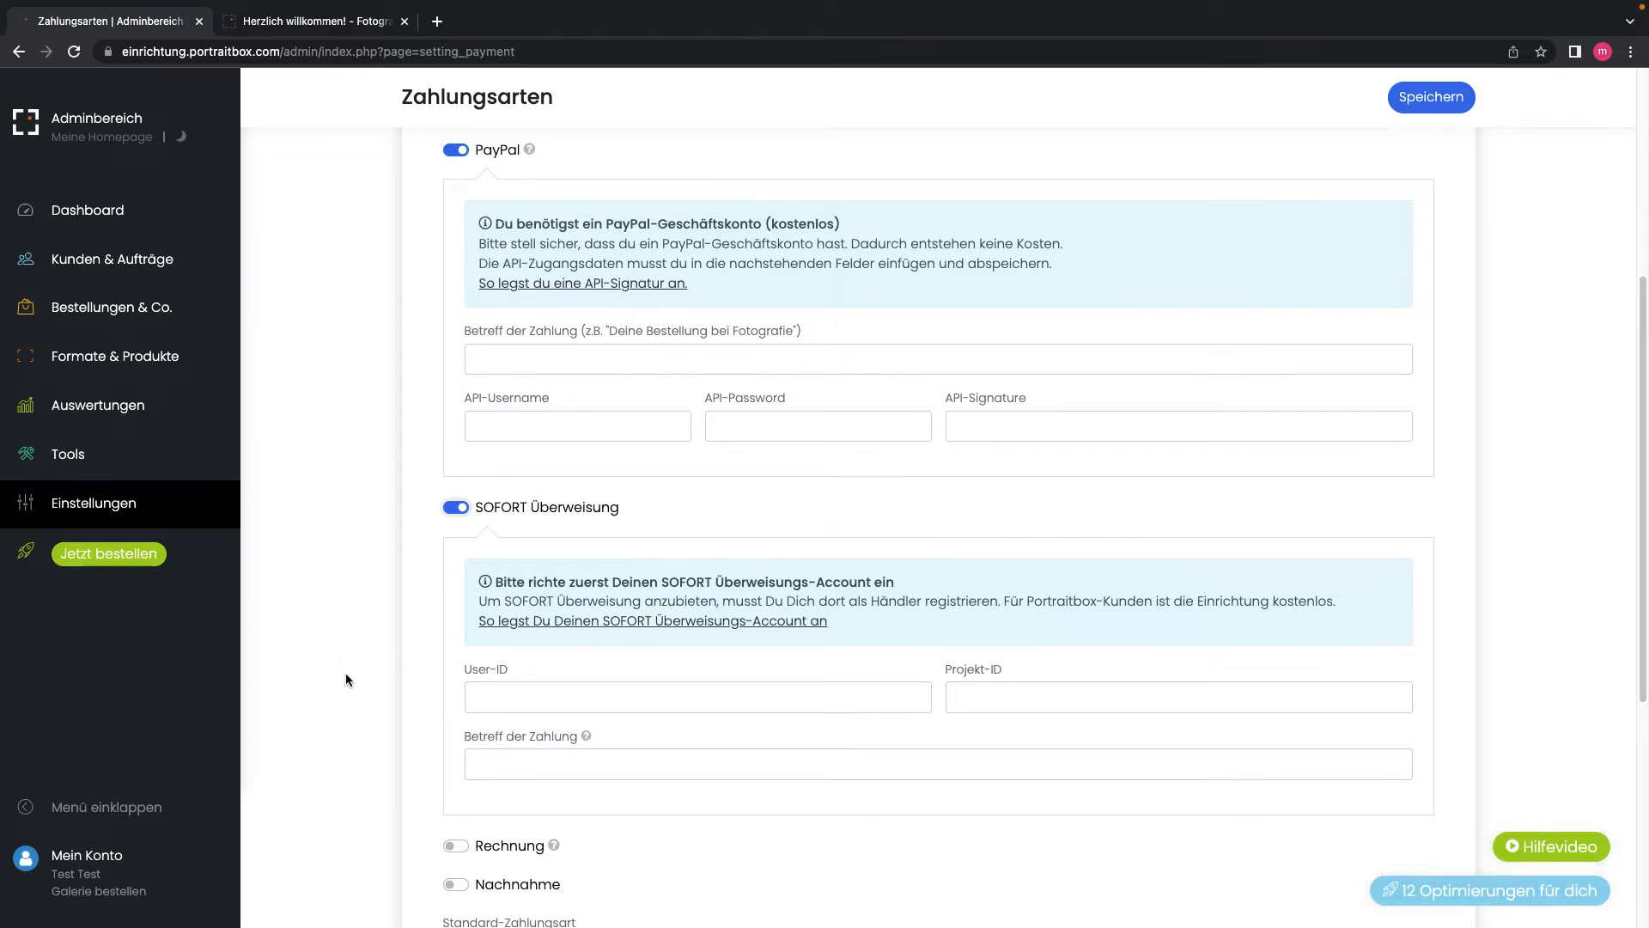
{"action": "scroll", "coordinate": [345, 674], "scroll_direction": "down", "scroll_amount": 3}
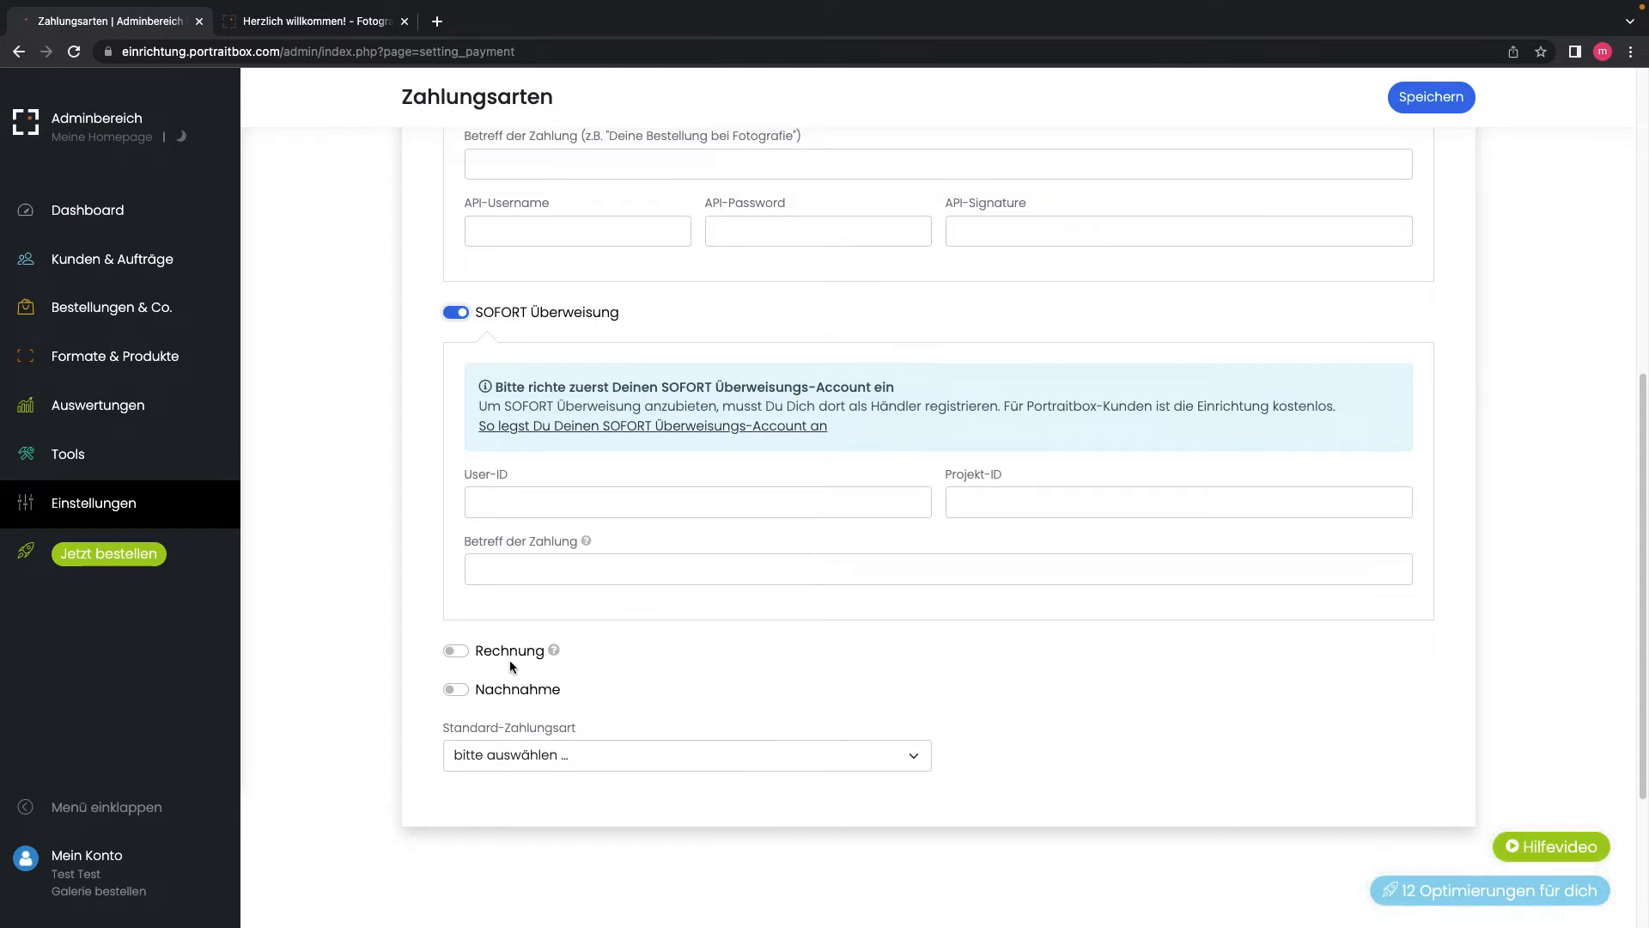
Step: Leave Nachnahme switched off and keep the Standard-Zahlungsart unchanged
{"action": "left_click", "coordinate": [456, 688]}
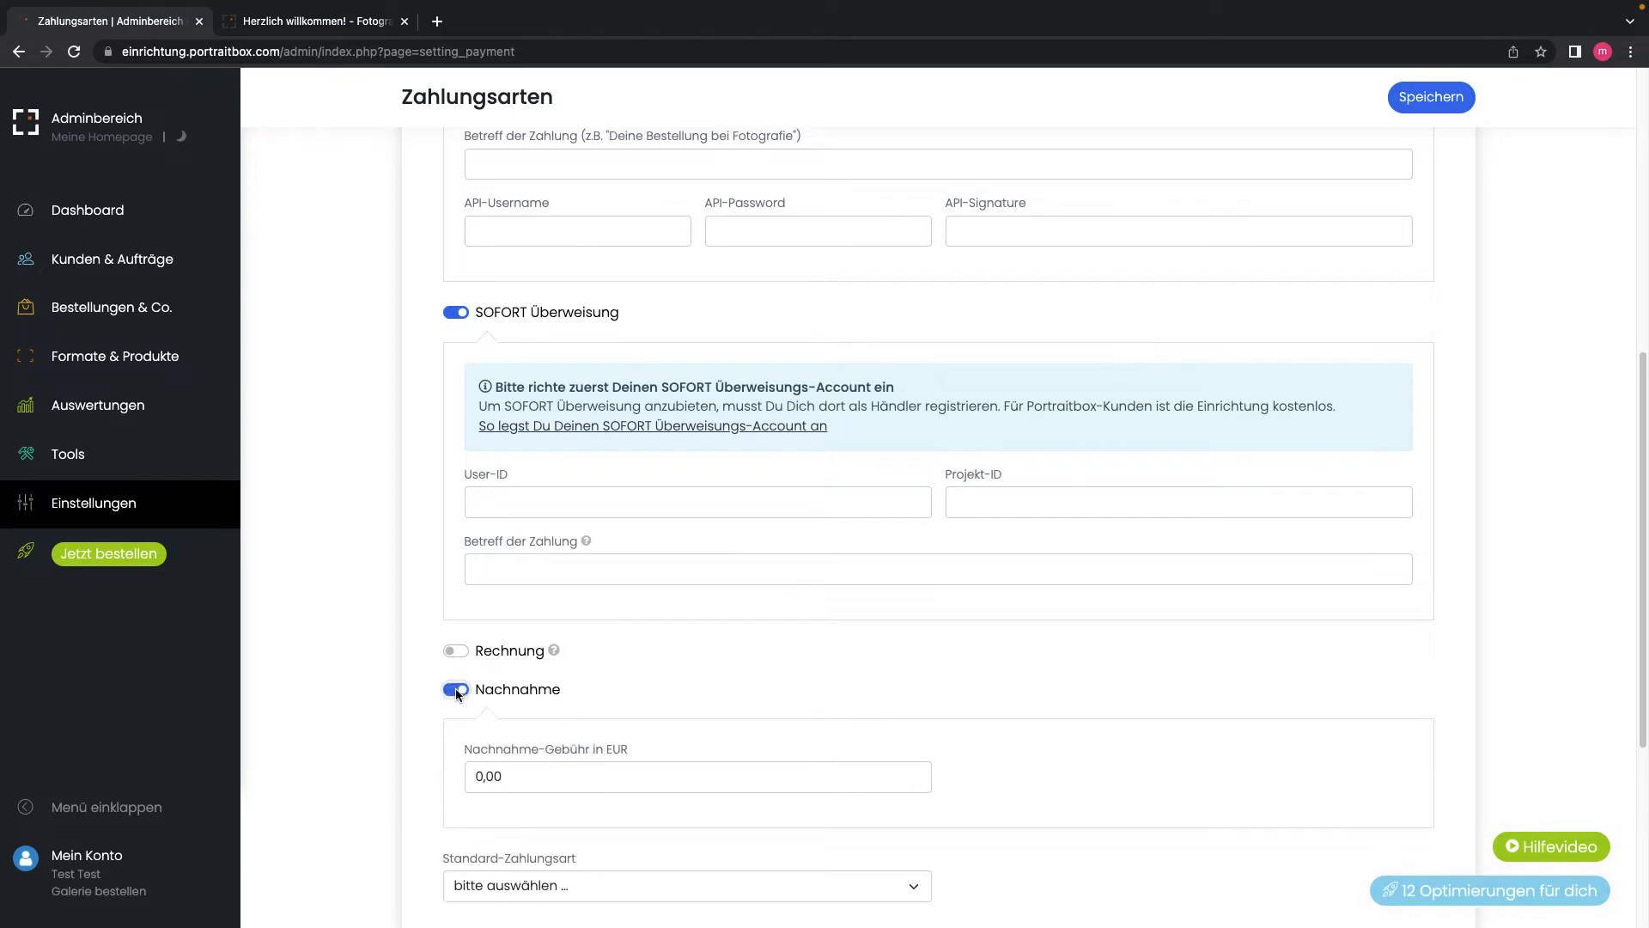
{"action": "left_click", "coordinate": [448, 690]}
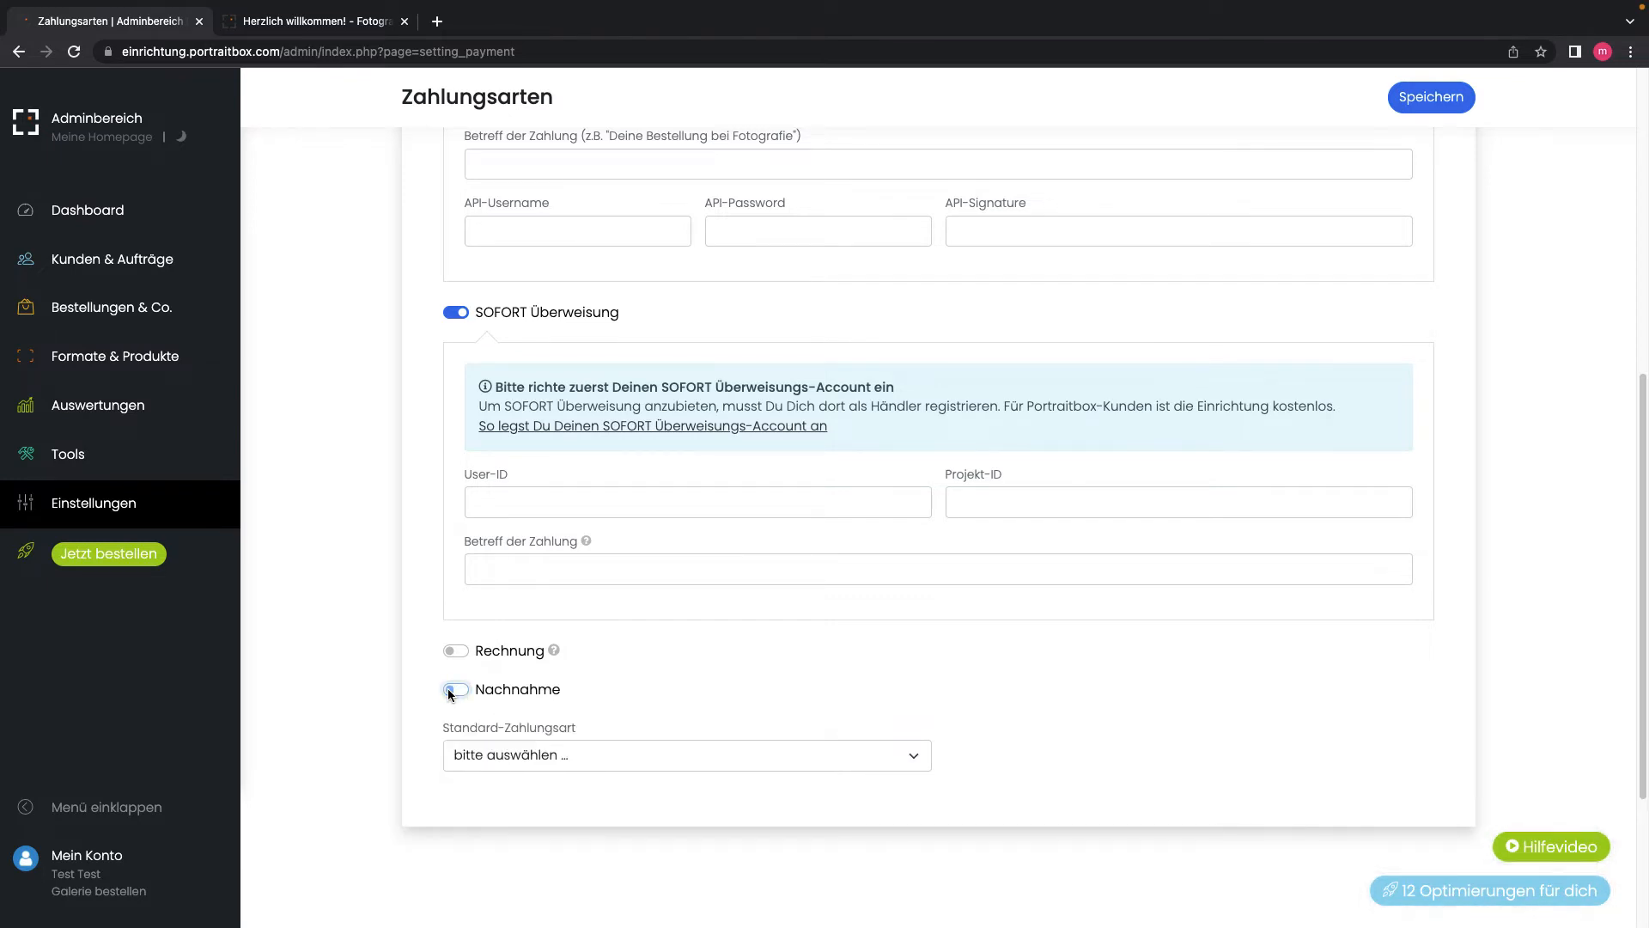
{"action": "left_click", "coordinate": [491, 755]}
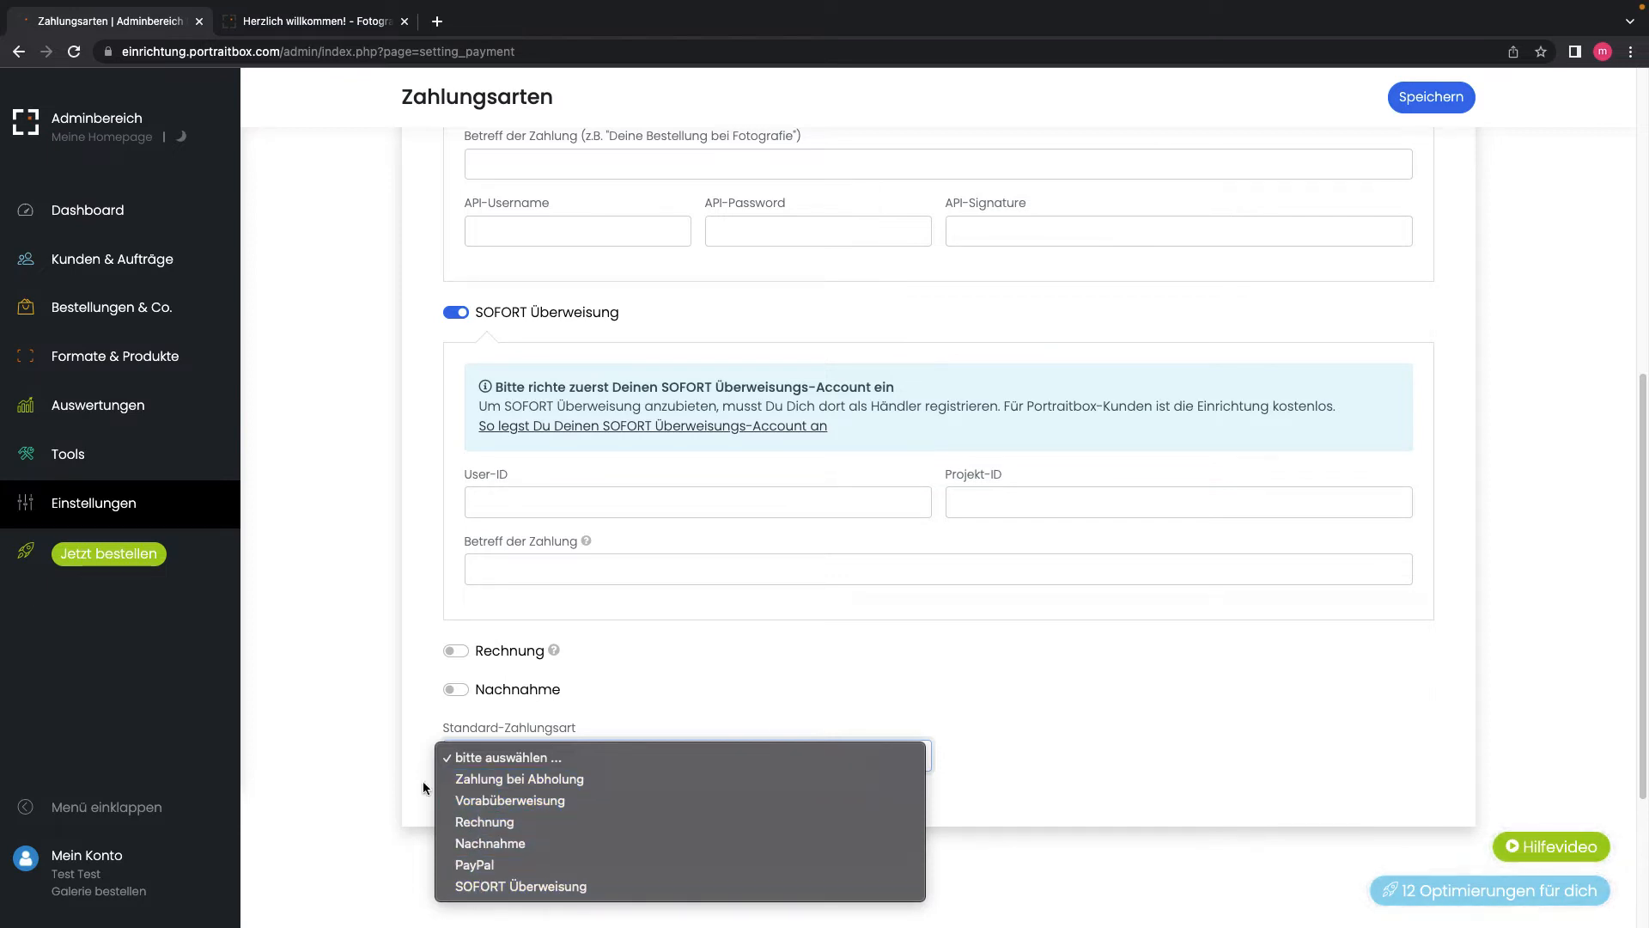
{"action": "left_click", "coordinate": [385, 782]}
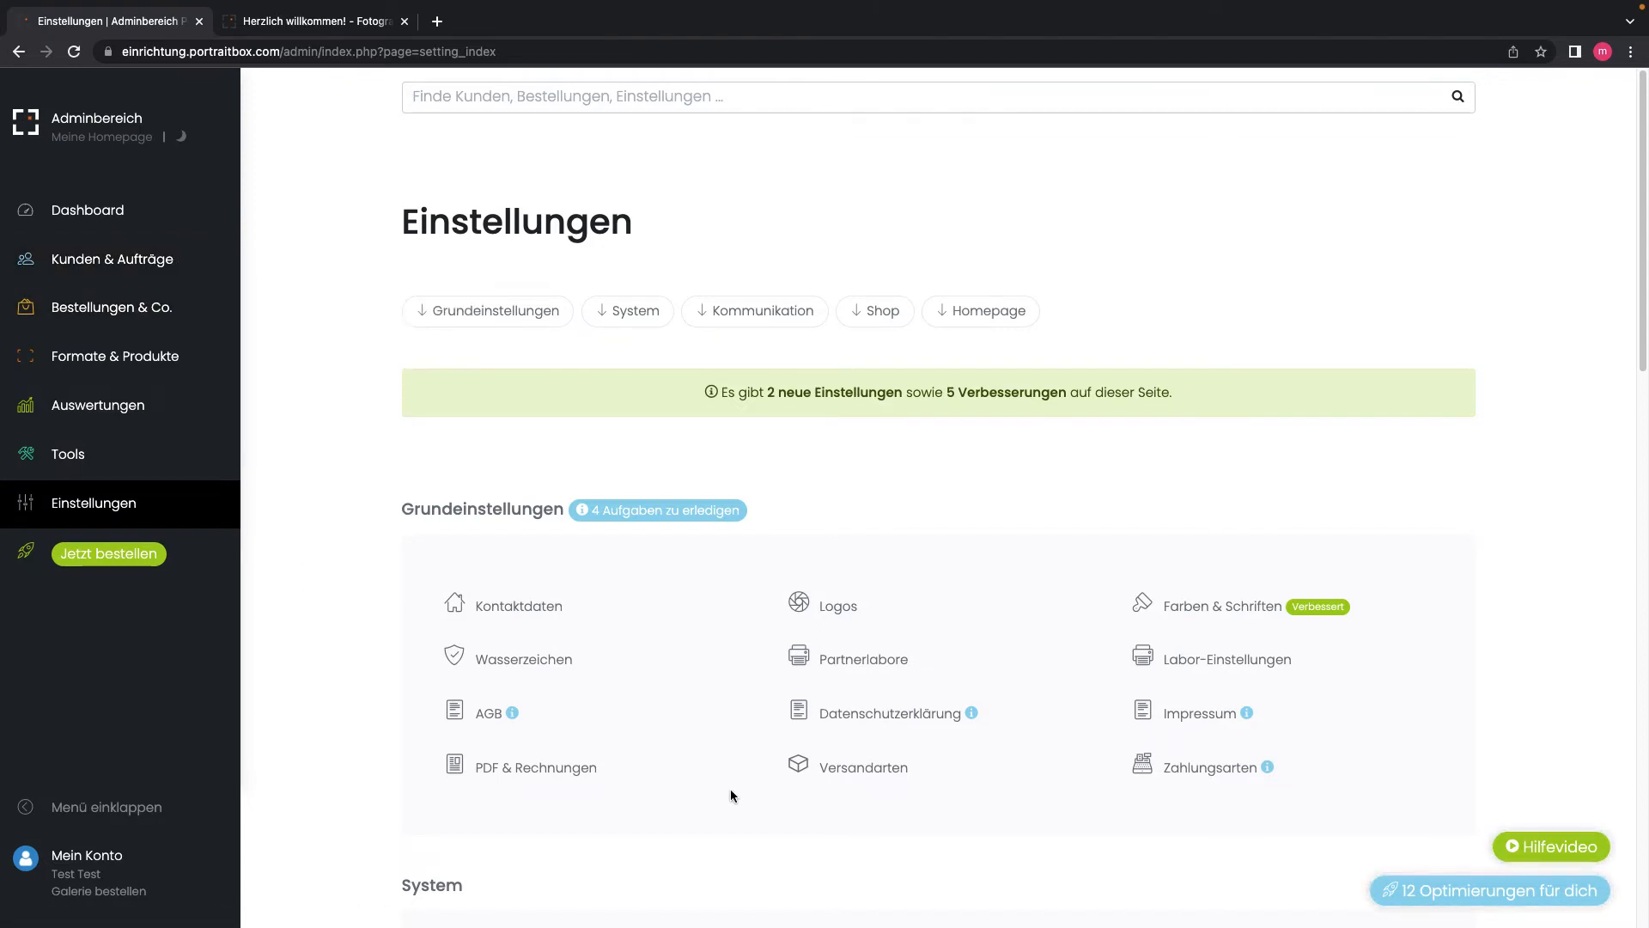
Step: Open the Bestellungen settings under System, with order prefix PBX starting at 1
{"action": "scroll", "coordinate": [325, 624], "scroll_direction": "down", "scroll_amount": 4}
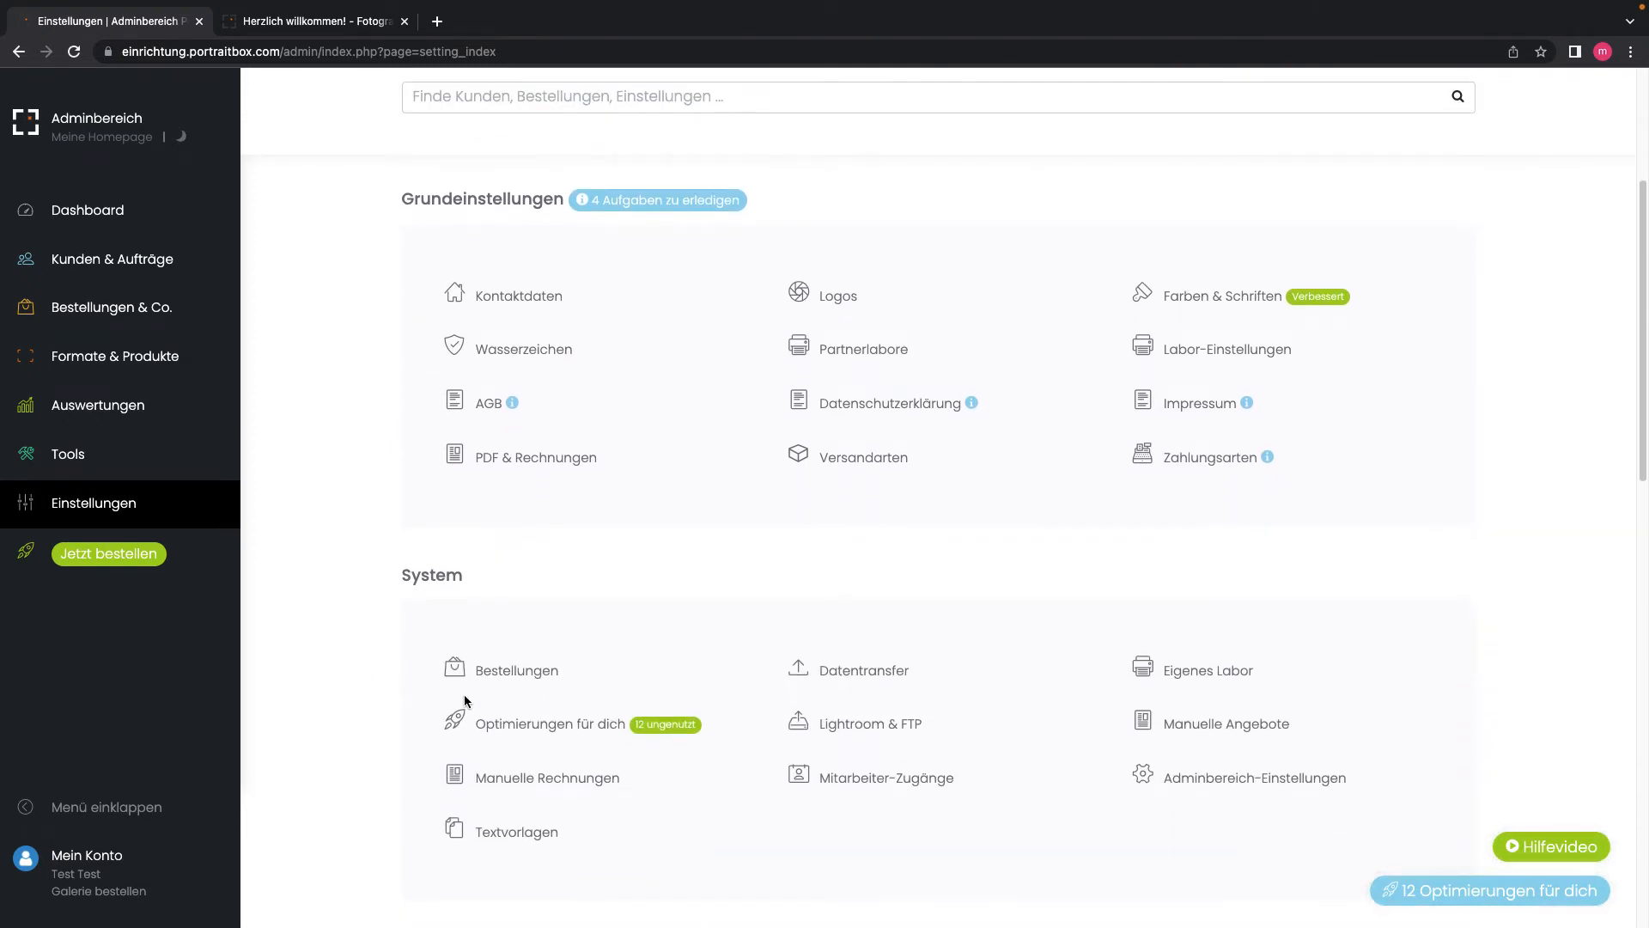
{"action": "left_click", "coordinate": [491, 678]}
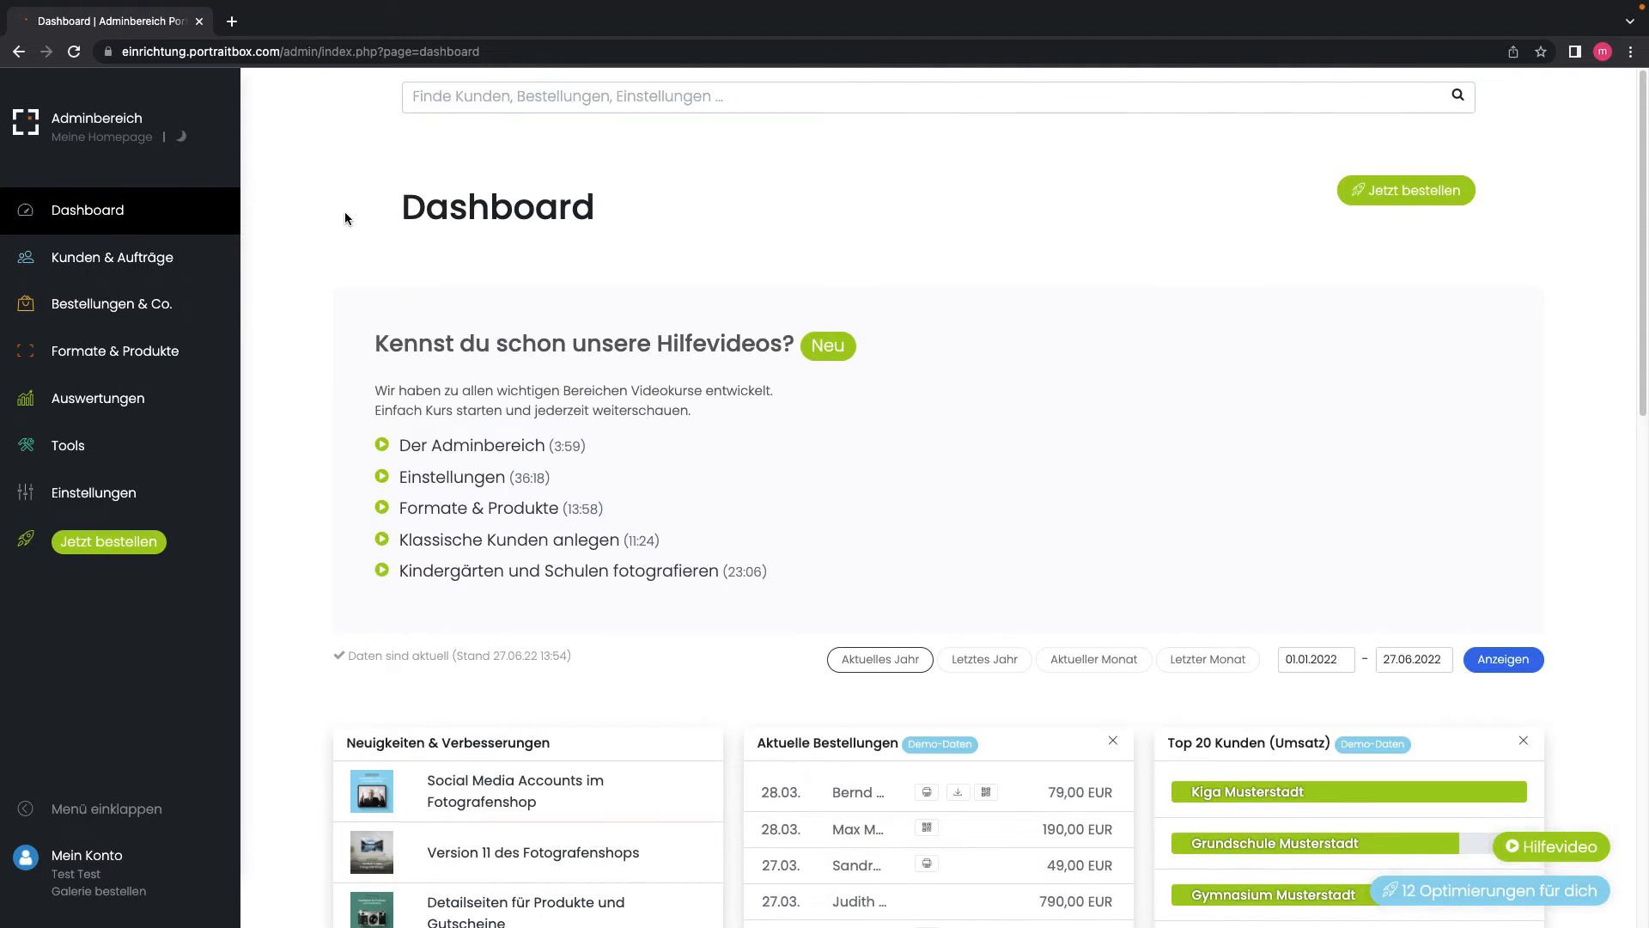
{"action": "mouse_move", "coordinate": [103, 357]}
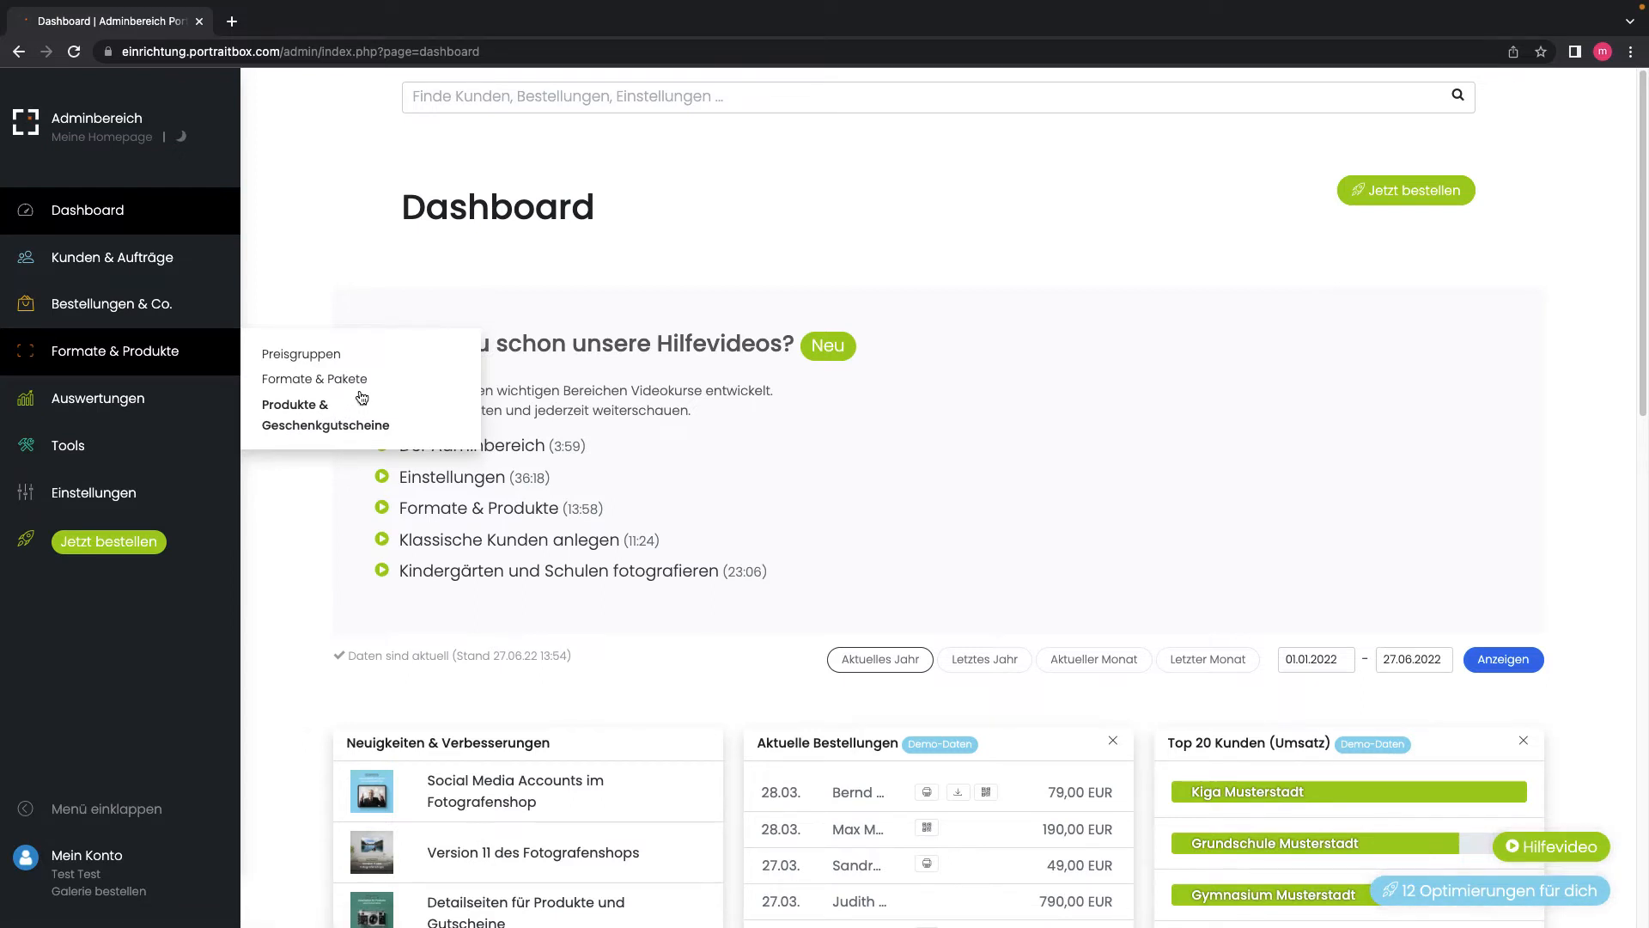
Step: Open Formate & Pakete and scroll down to the Kleinformate entries
{"action": "left_click", "coordinate": [289, 388]}
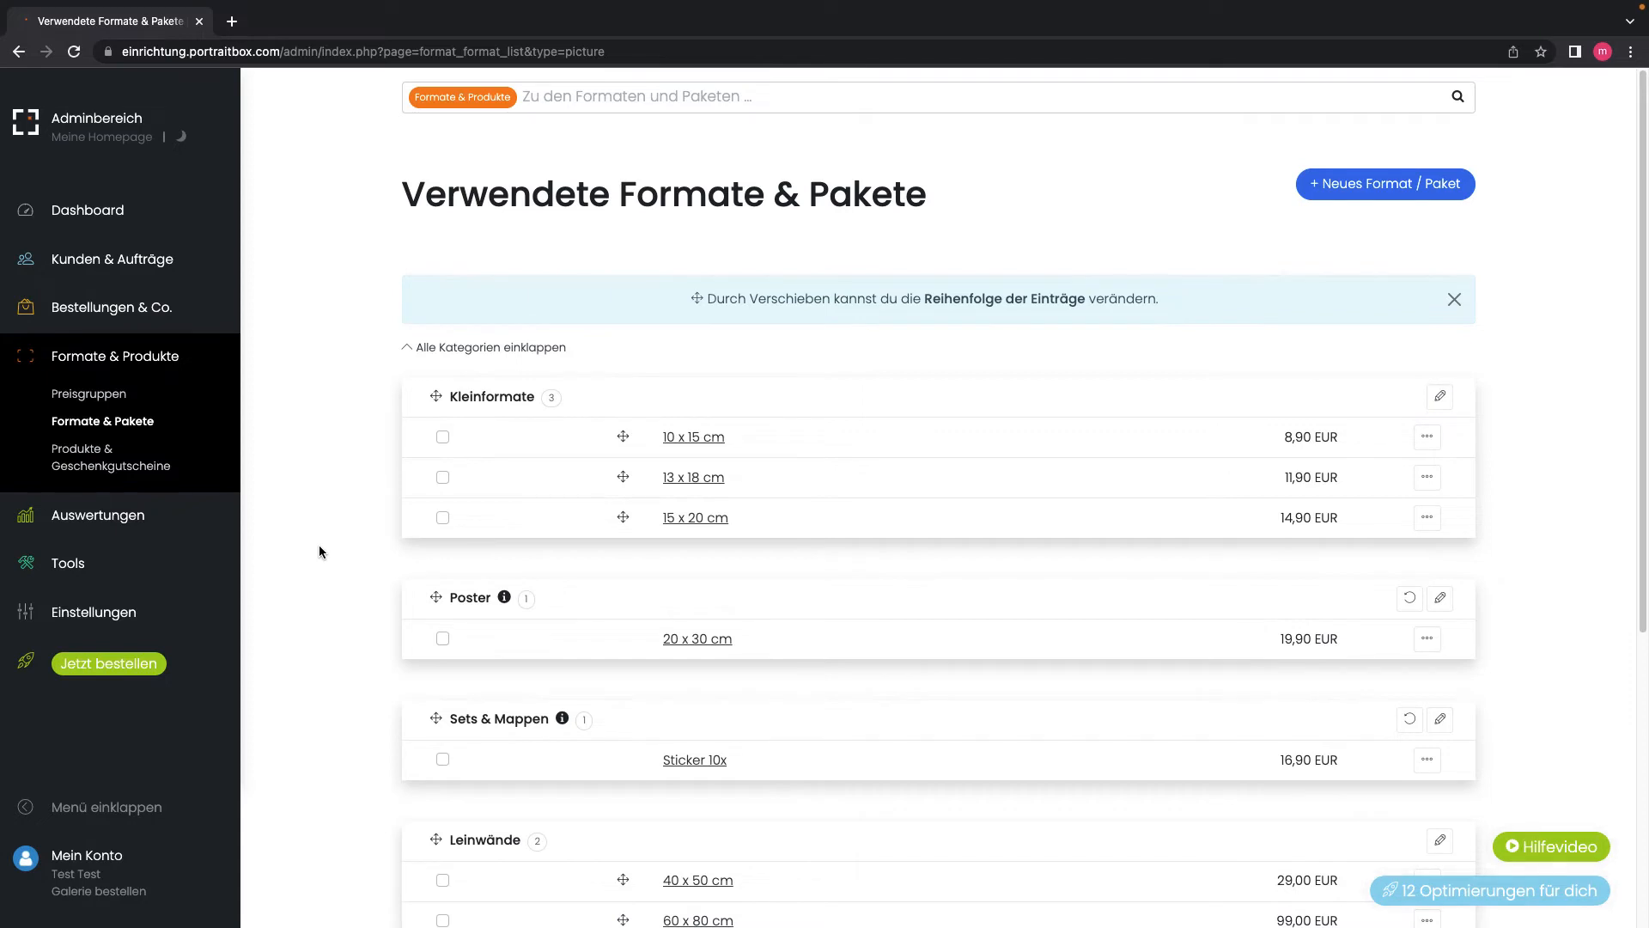
{"action": "scroll", "coordinate": [320, 551], "scroll_direction": "down", "scroll_amount": 2}
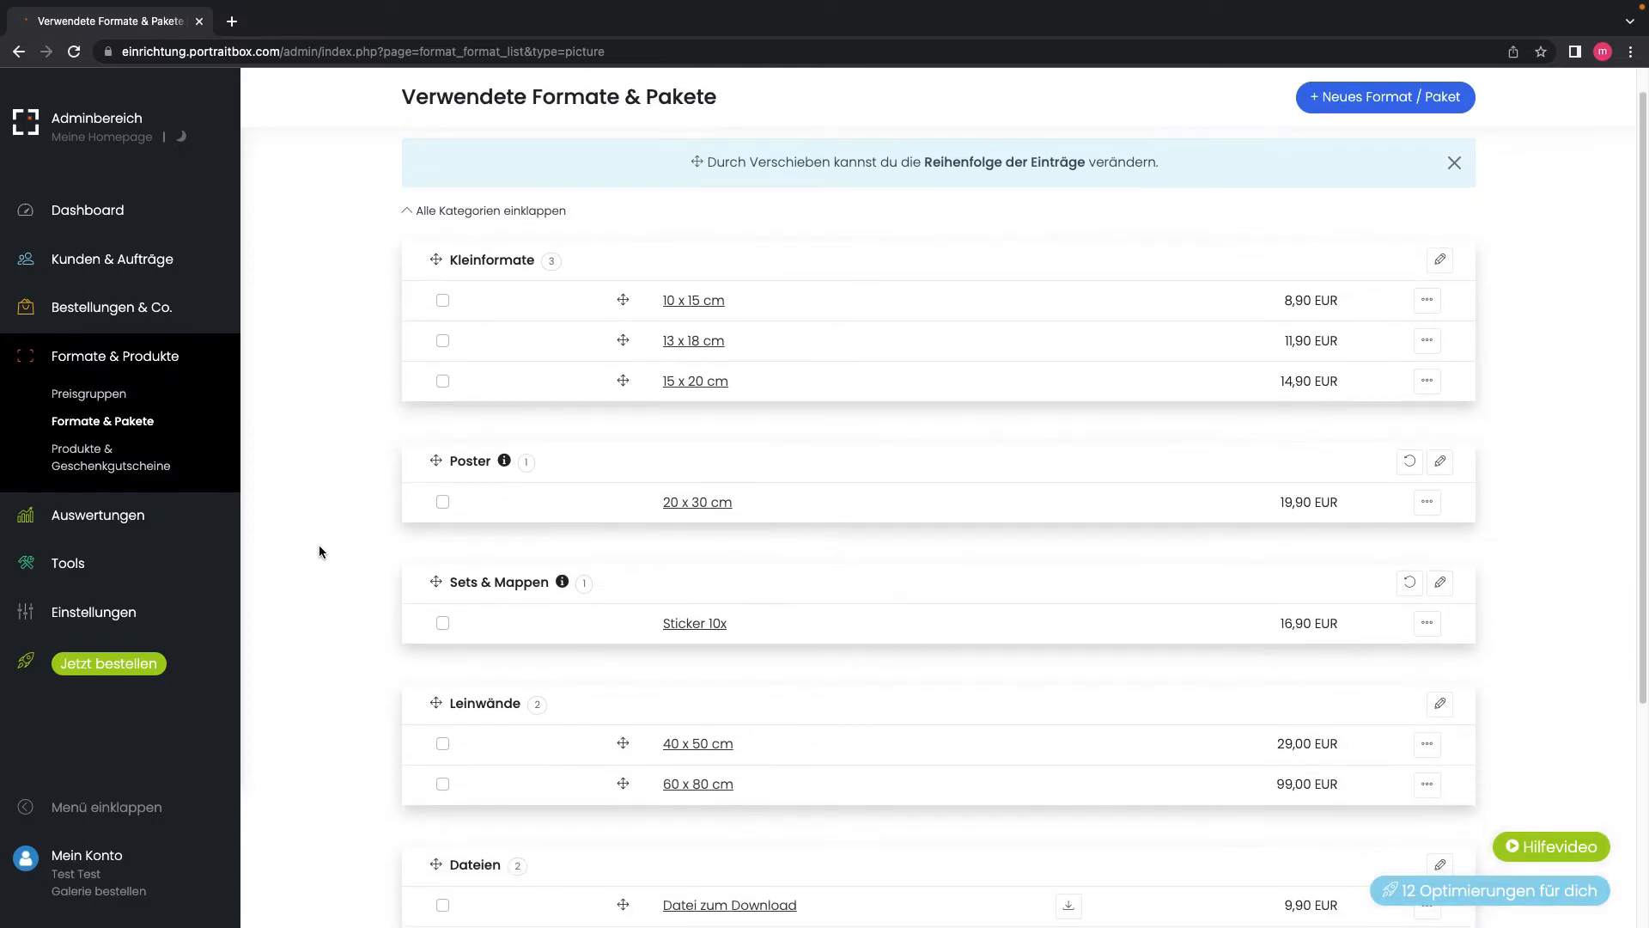
{"action": "scroll", "coordinate": [320, 551], "scroll_direction": "down", "scroll_amount": 1}
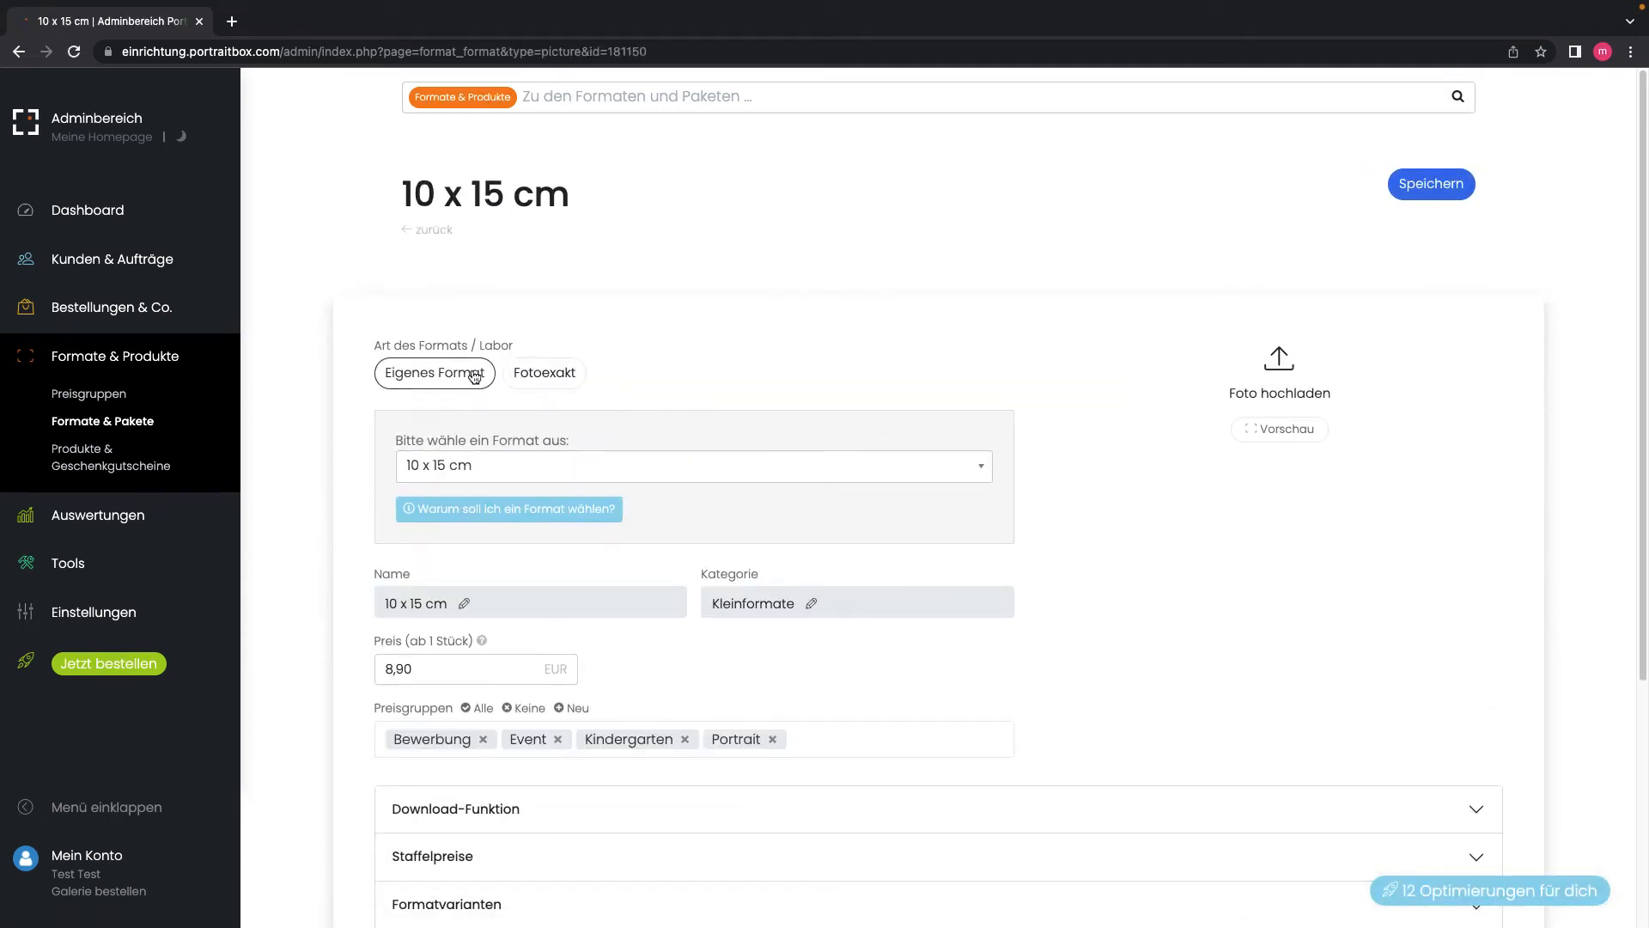
Step: Link the format to Fotoexakt's '10 x 15 cm | Matte | Without frame' print and save it
{"action": "left_click", "coordinate": [572, 380]}
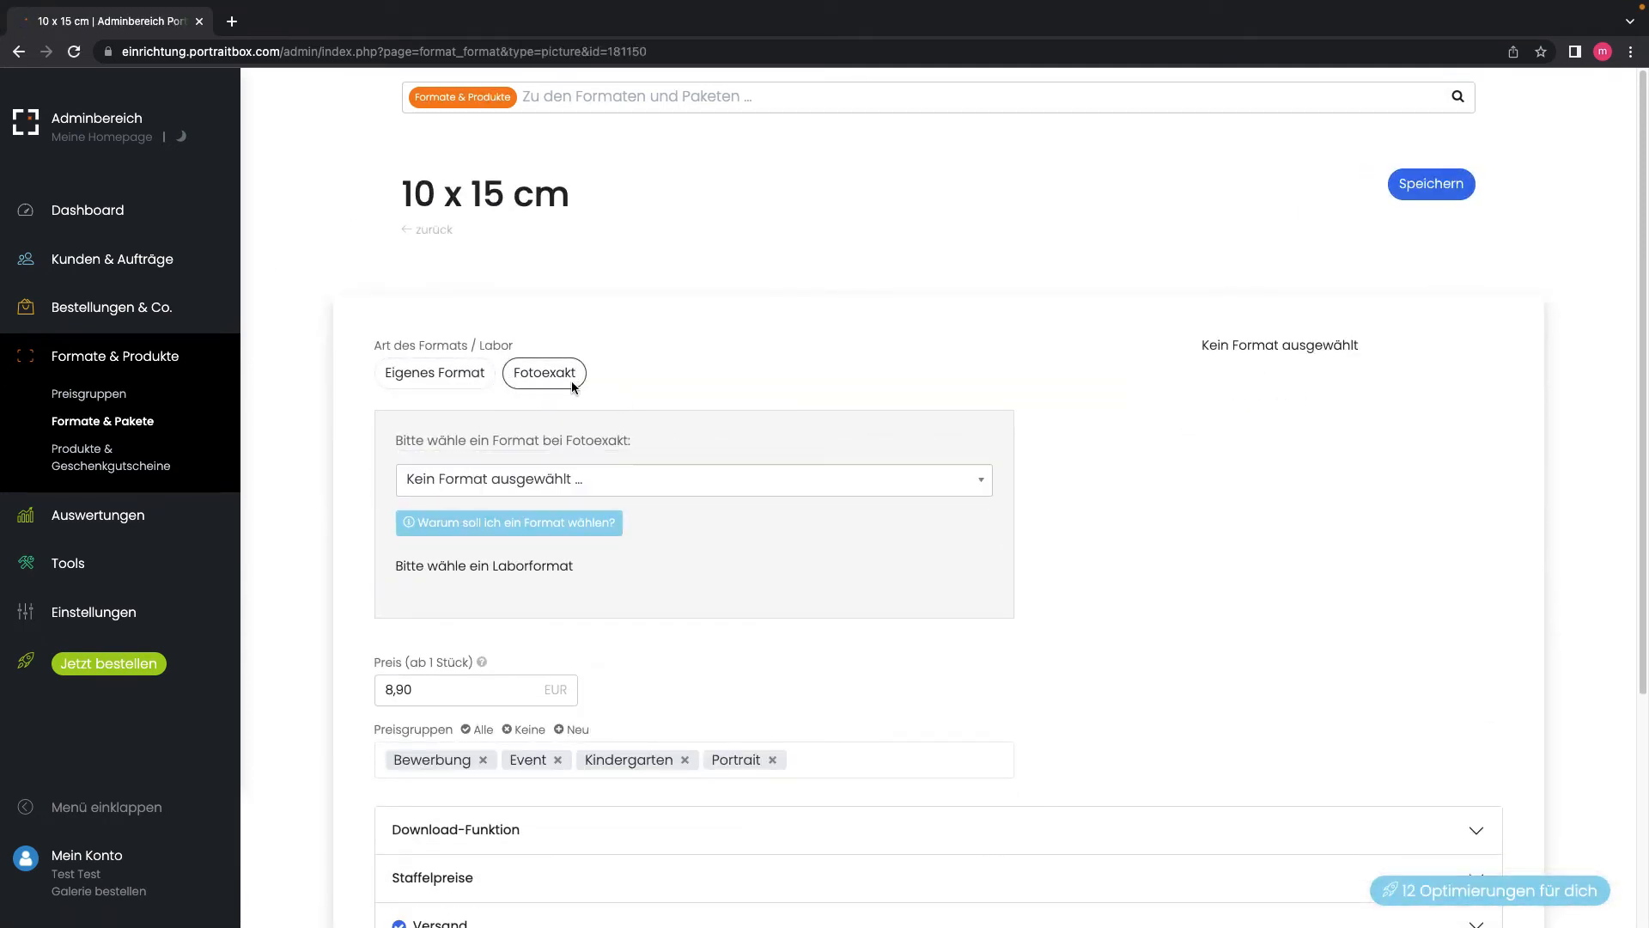
{"action": "left_click", "coordinate": [544, 490]}
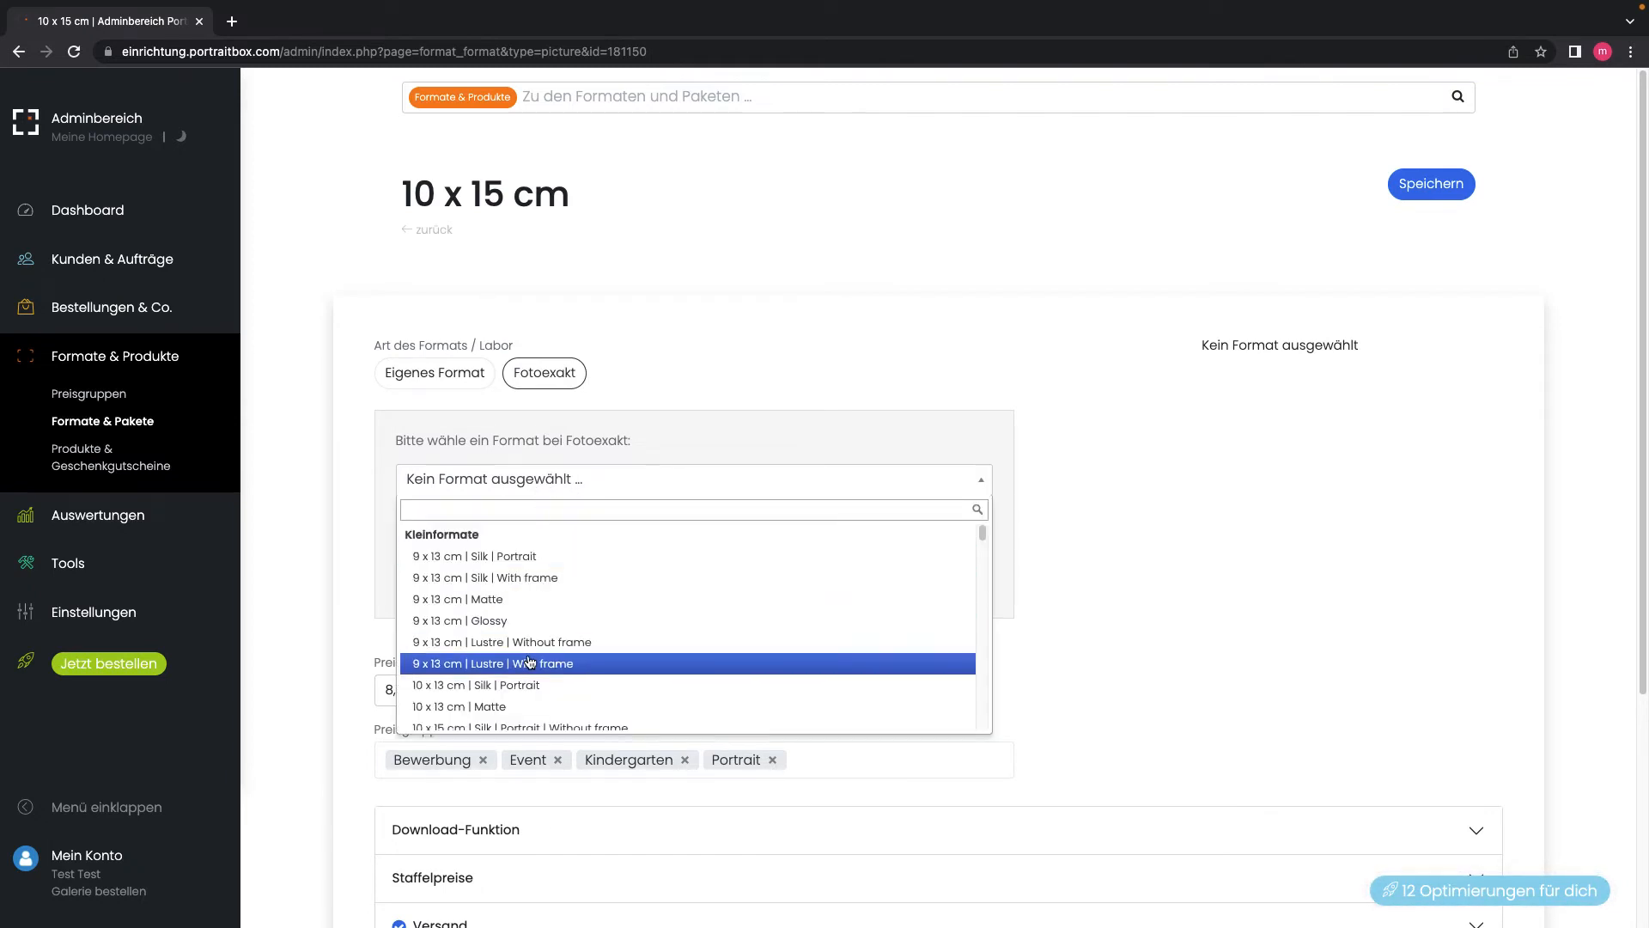
{"action": "scroll", "coordinate": [530, 661], "scroll_direction": "down", "scroll_amount": 2}
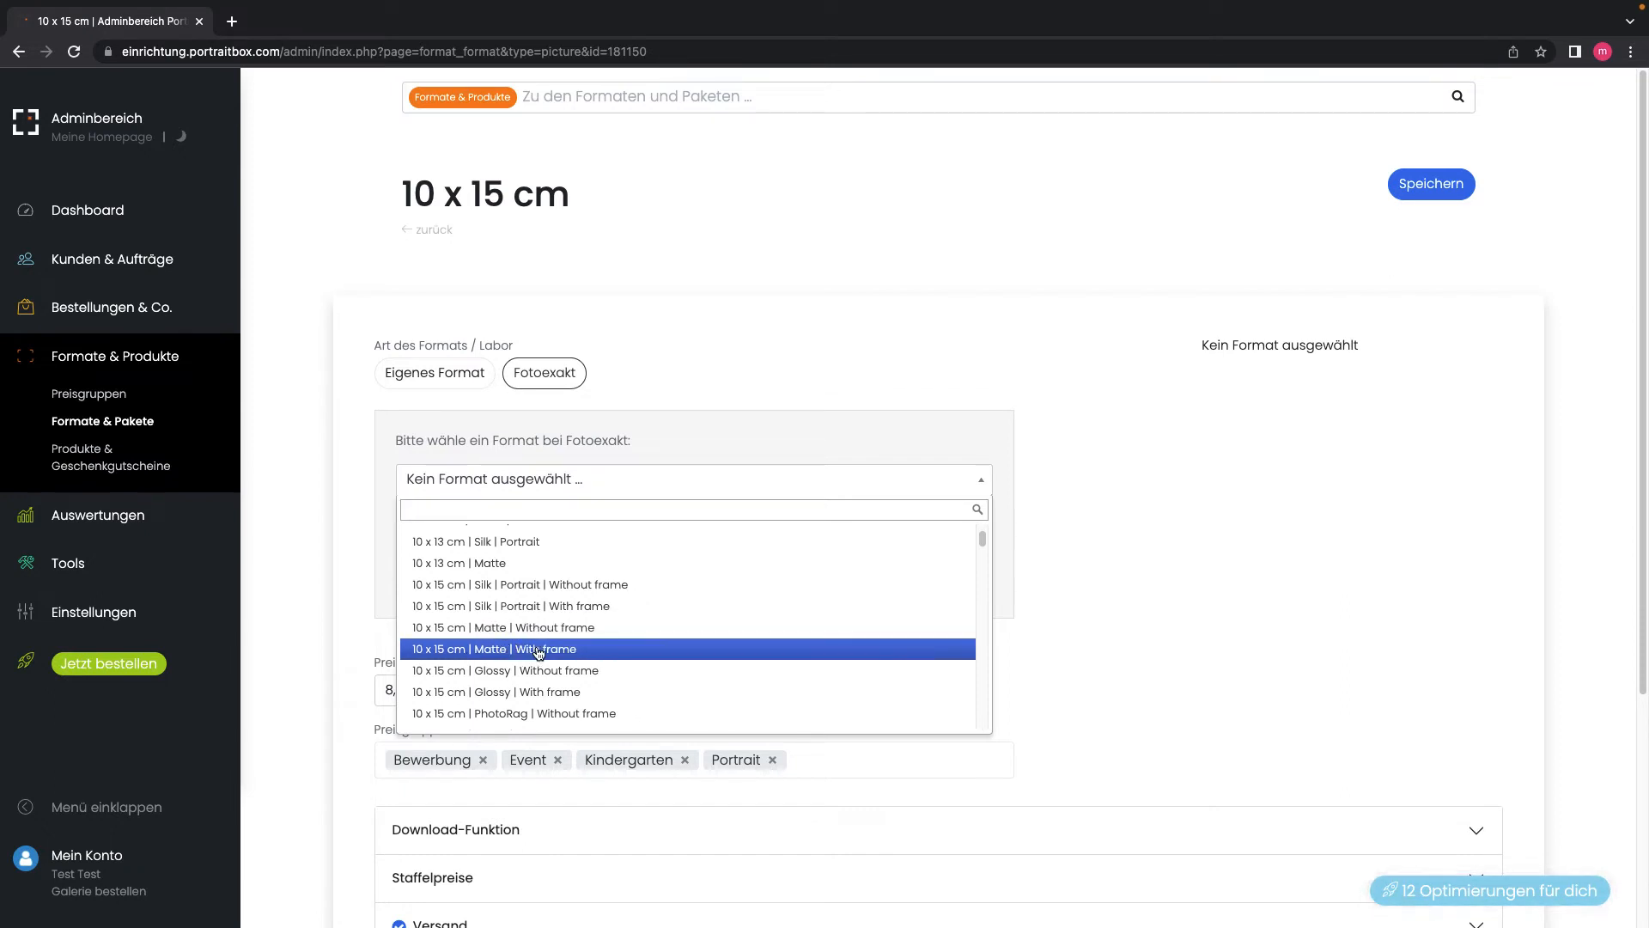
{"action": "left_click", "coordinate": [473, 627]}
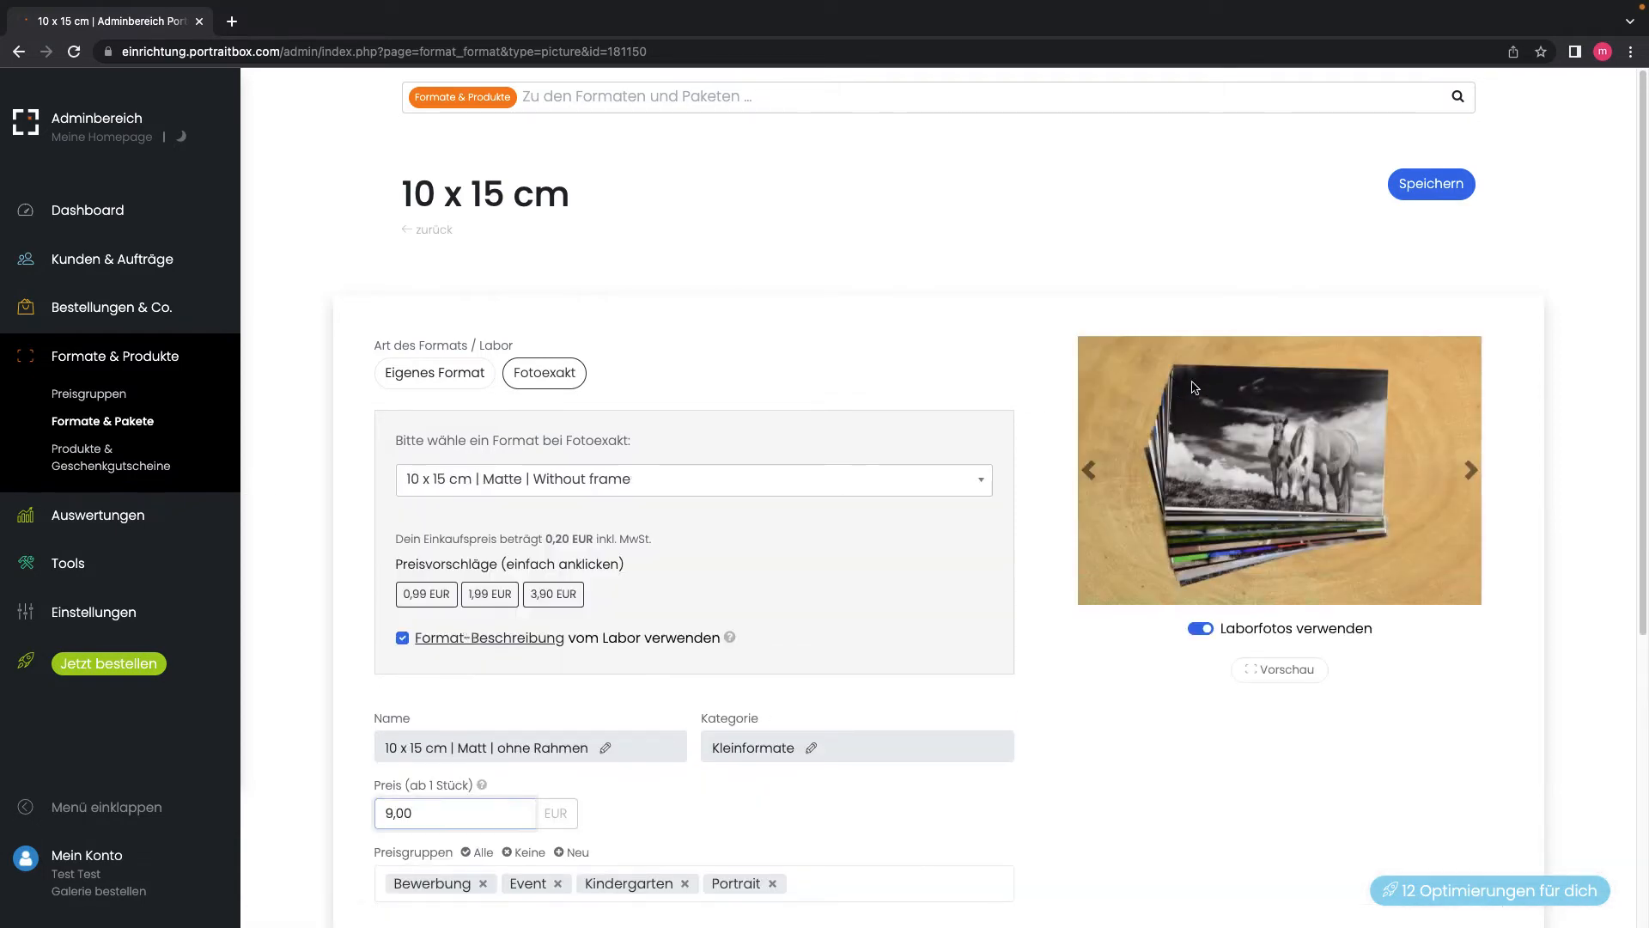
{"action": "left_click", "coordinate": [1446, 188]}
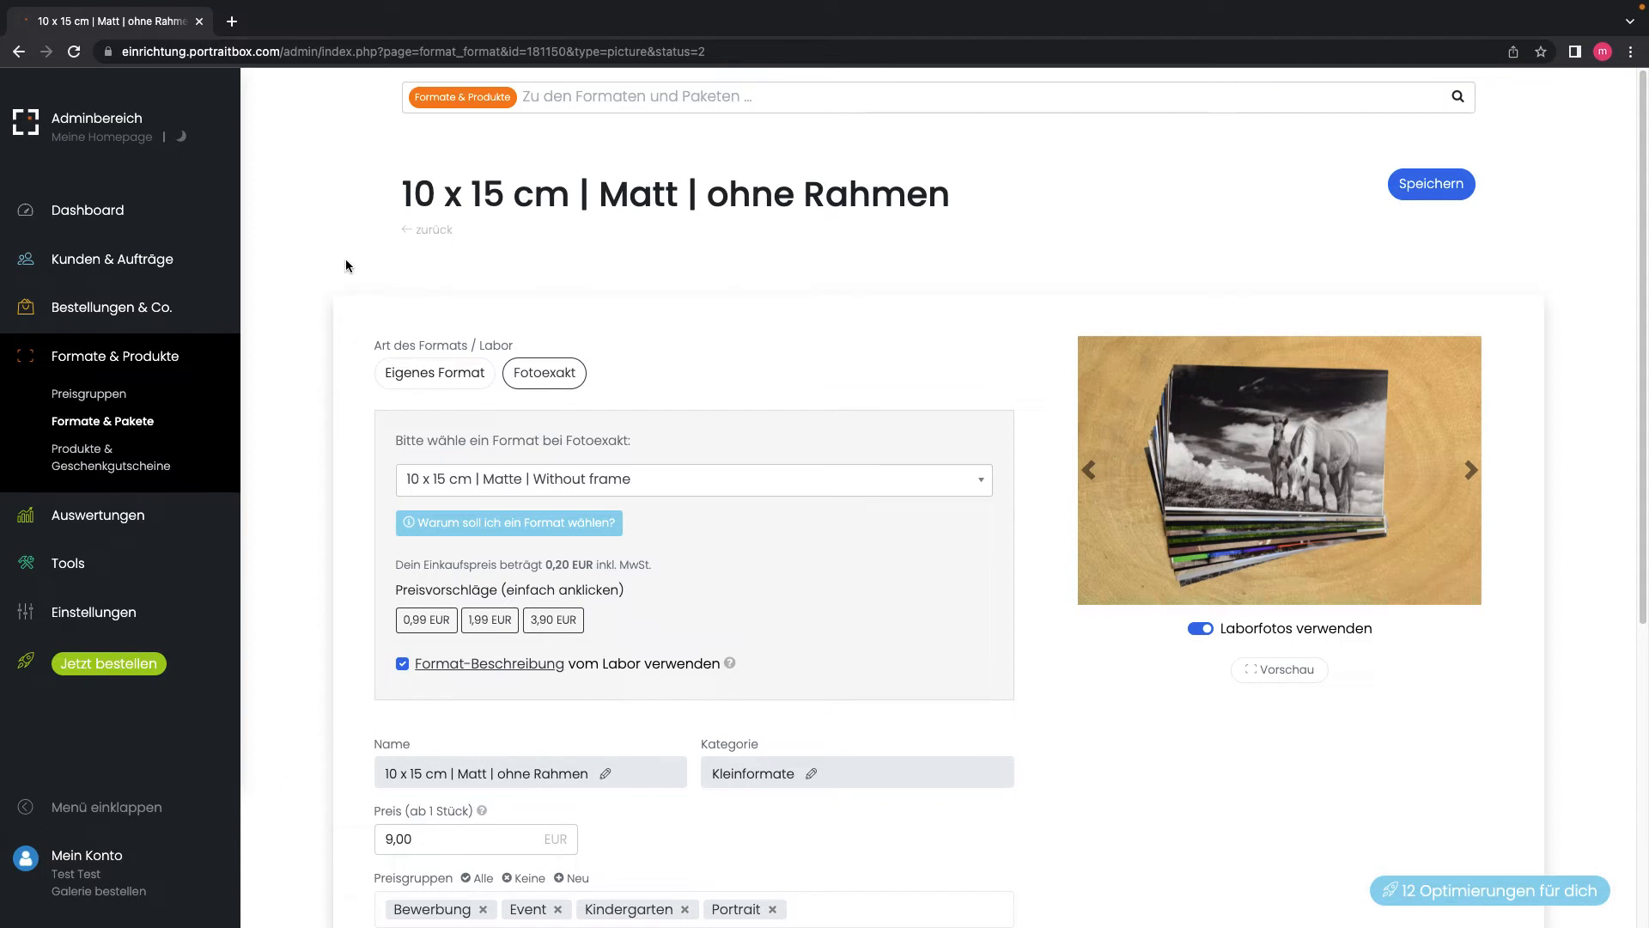
Step: Go to the Dashboard, then reopen Formate & Pakete from the Formate & Produkte menu
{"action": "left_click", "coordinate": [89, 216]}
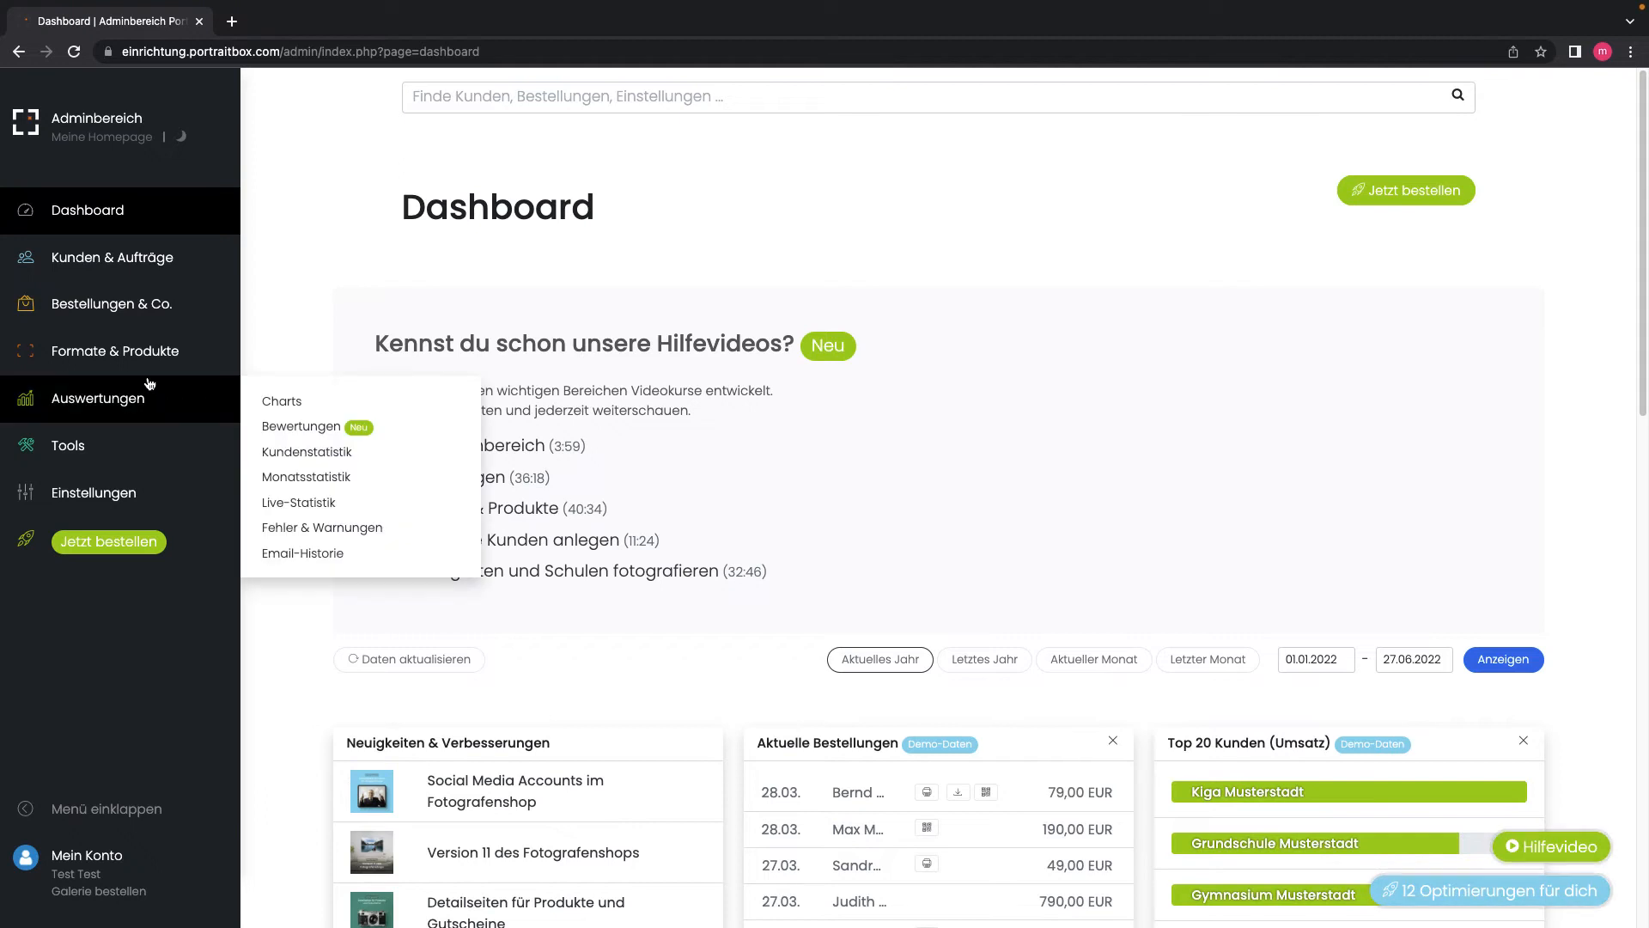
{"action": "mouse_move", "coordinate": [125, 359]}
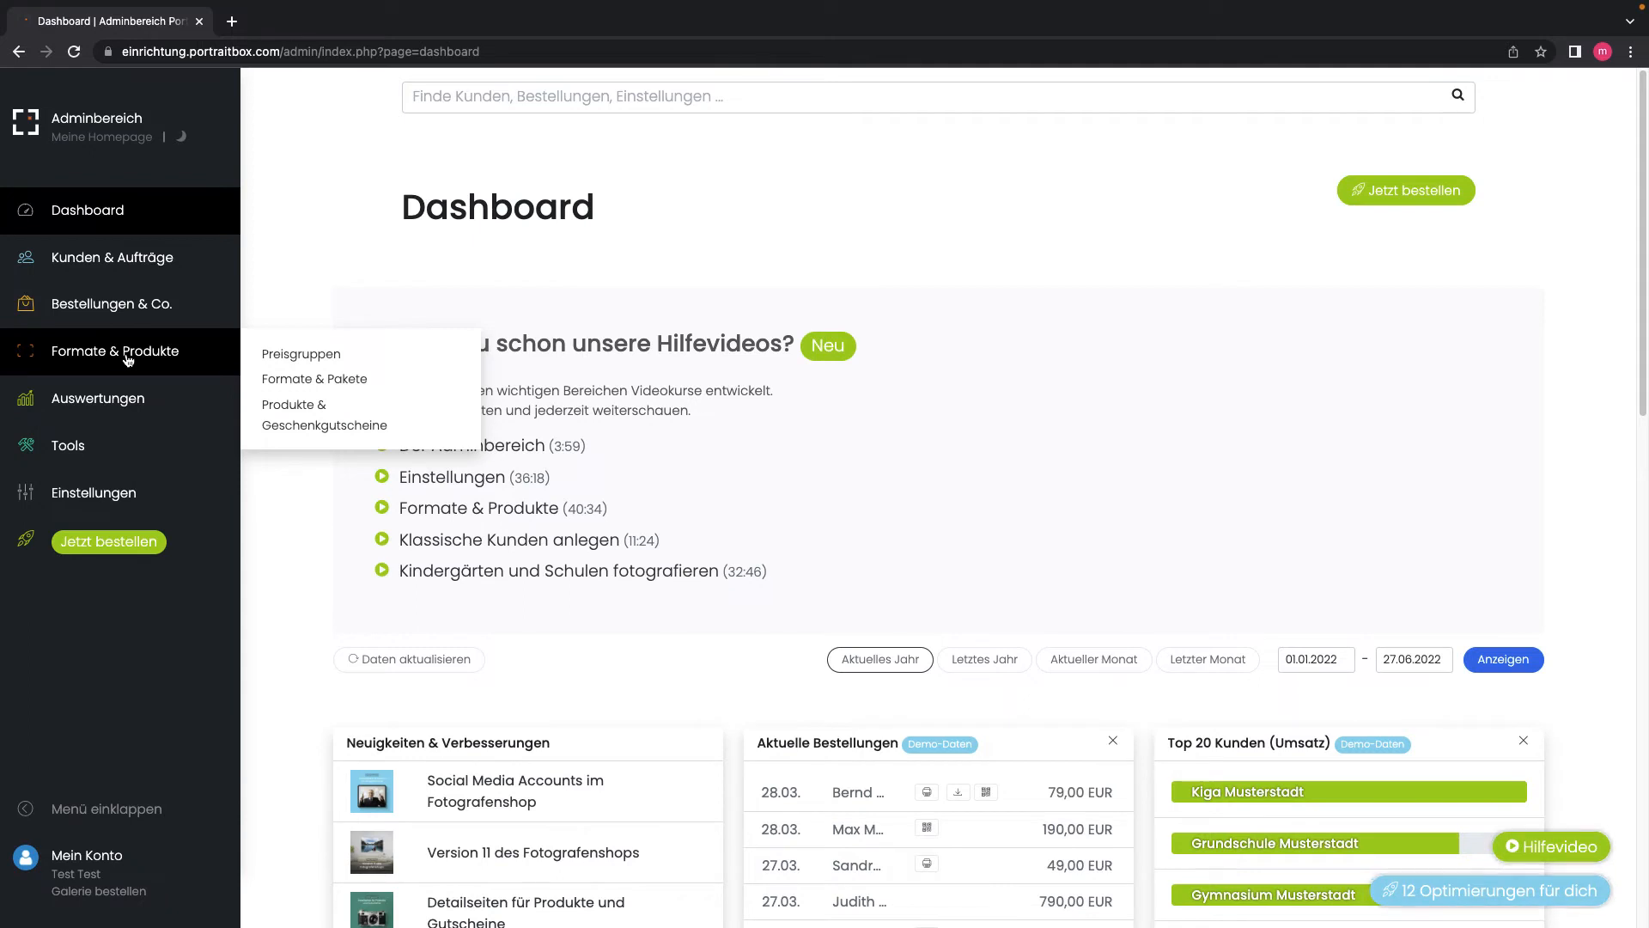
{"action": "left_click", "coordinate": [284, 379]}
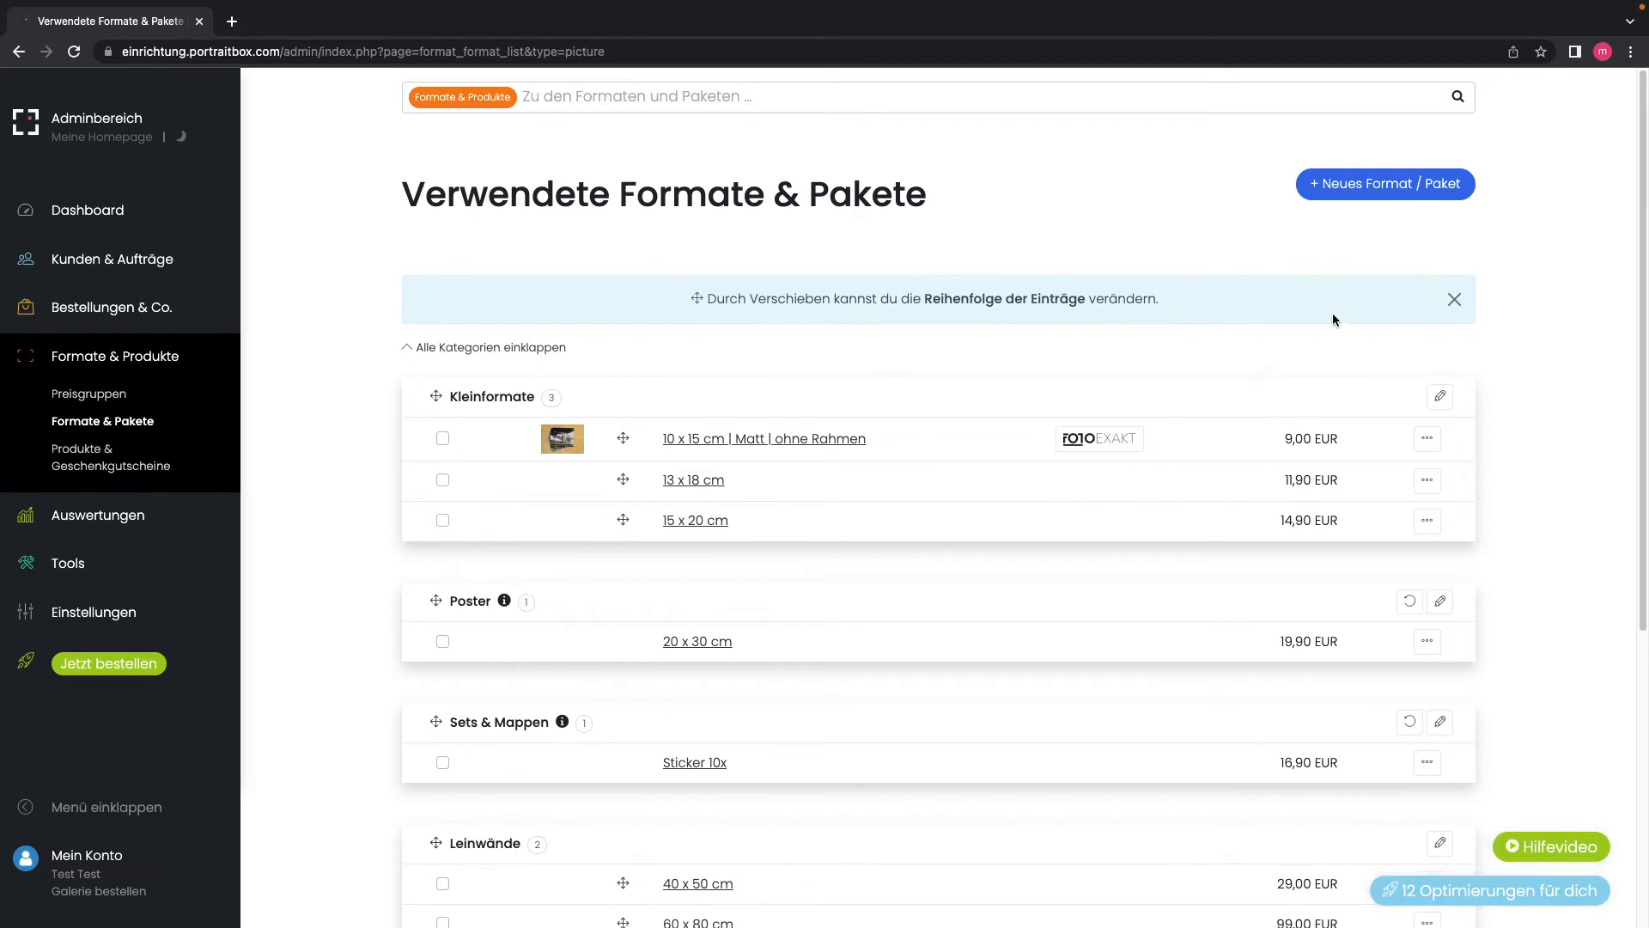
Step: Cancel the new format/package dialog and scroll through the Preisgruppen overview
{"action": "left_click", "coordinate": [1407, 187]}
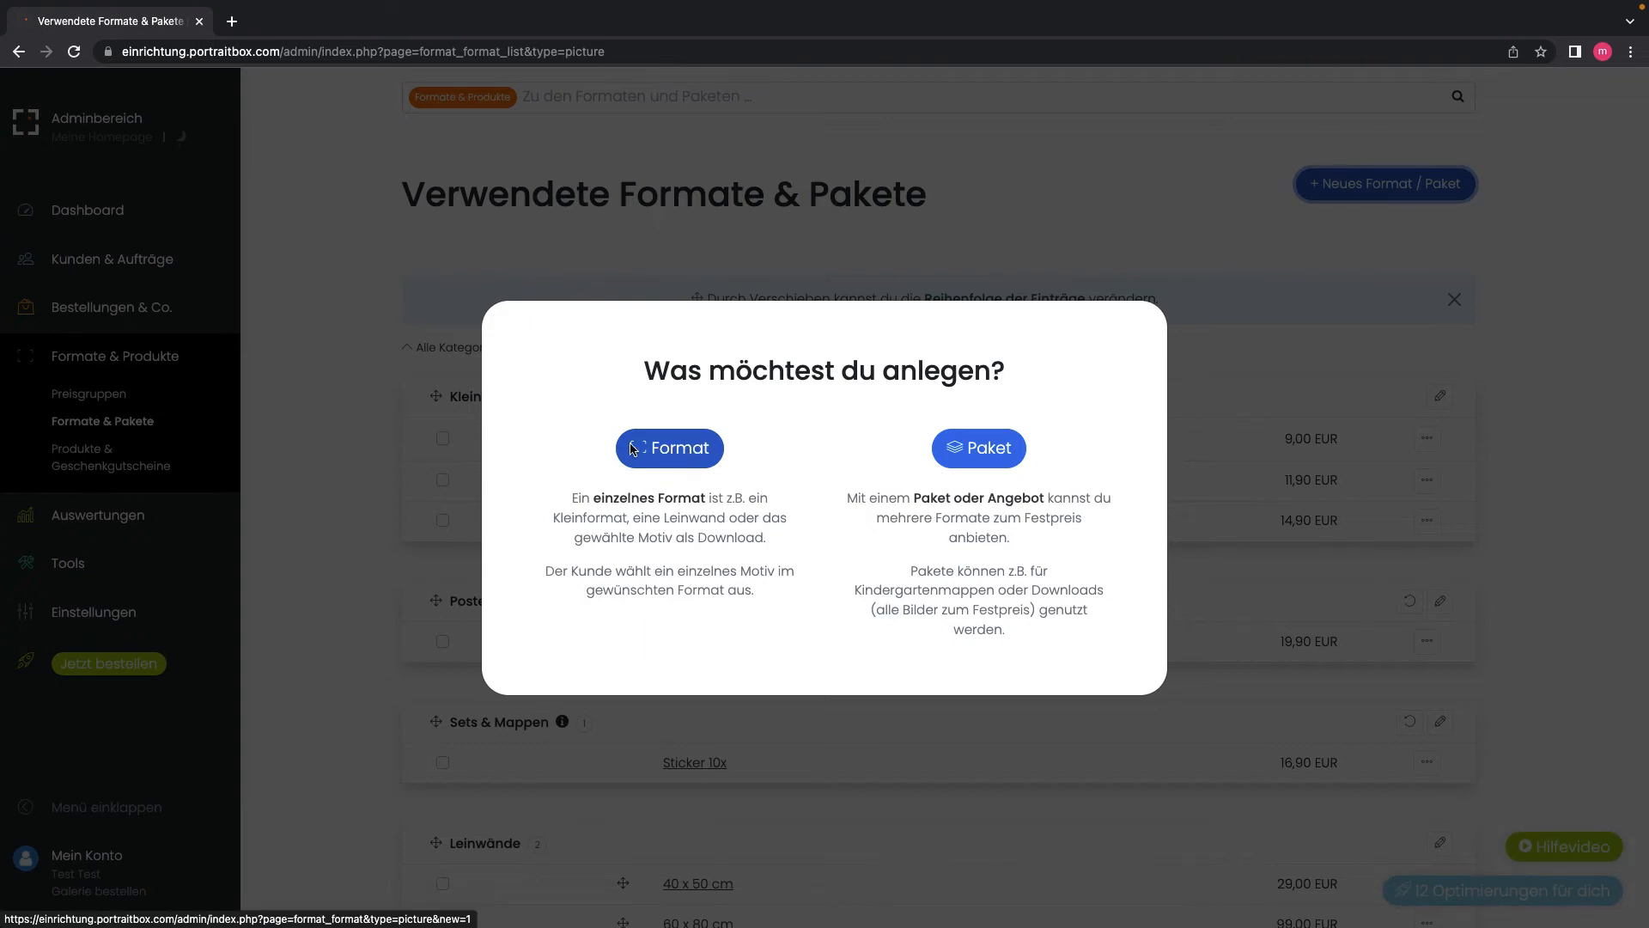
{"action": "left_click", "coordinate": [358, 464]}
{"action": "left_click", "coordinate": [91, 397]}
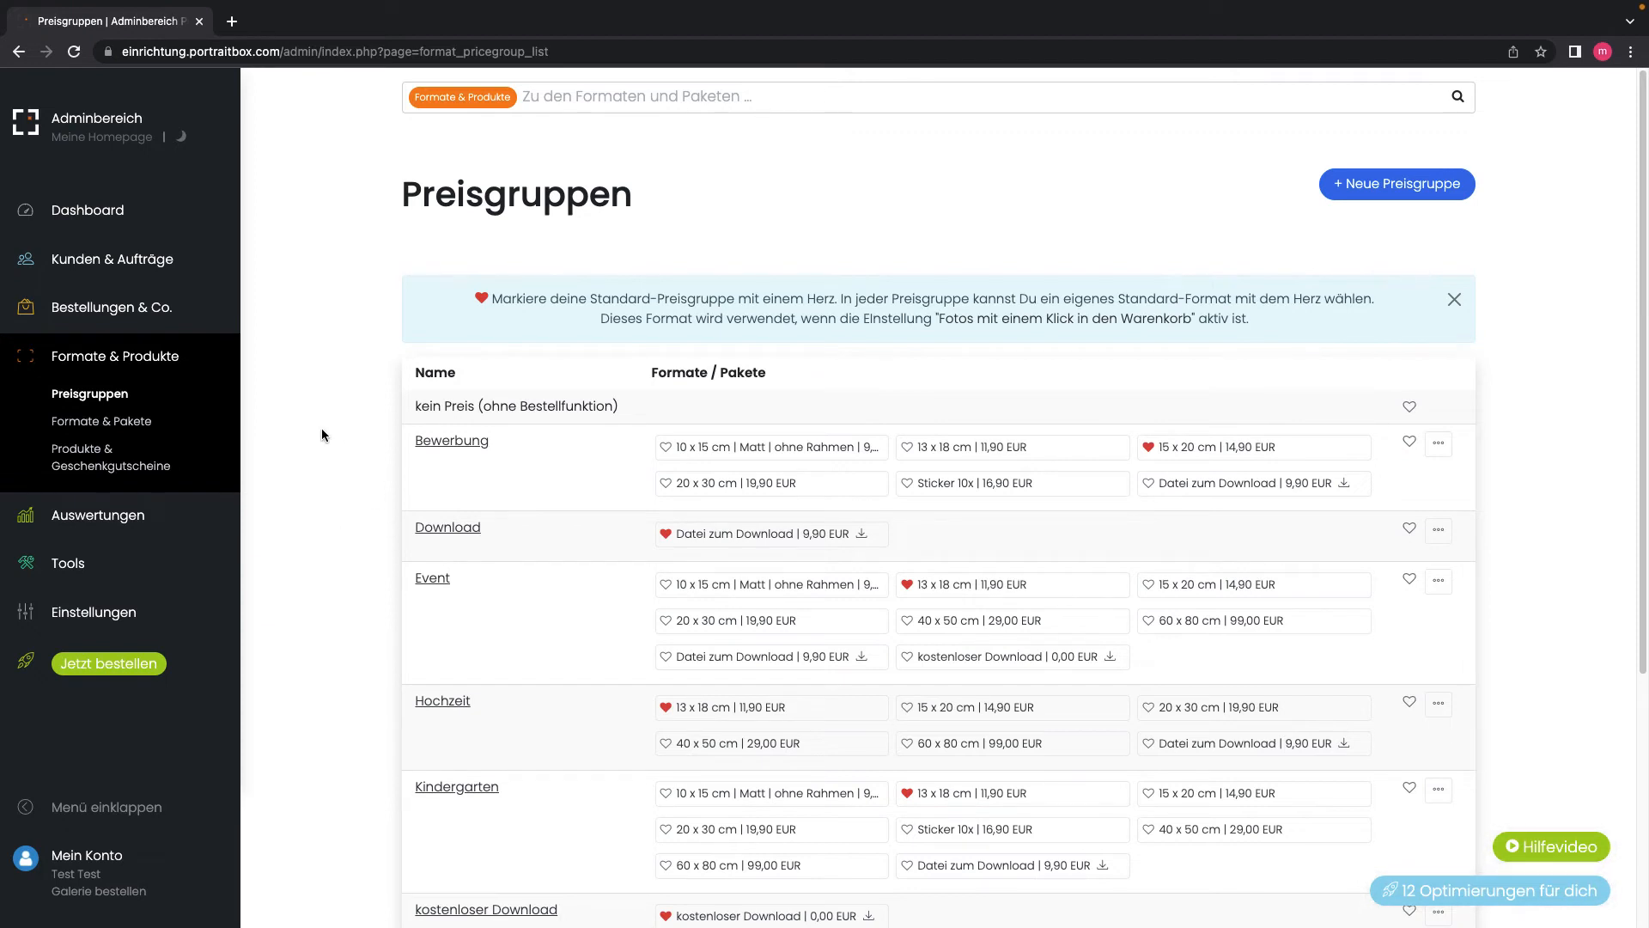
{"action": "scroll", "coordinate": [321, 438], "scroll_direction": "down", "scroll_amount": 1}
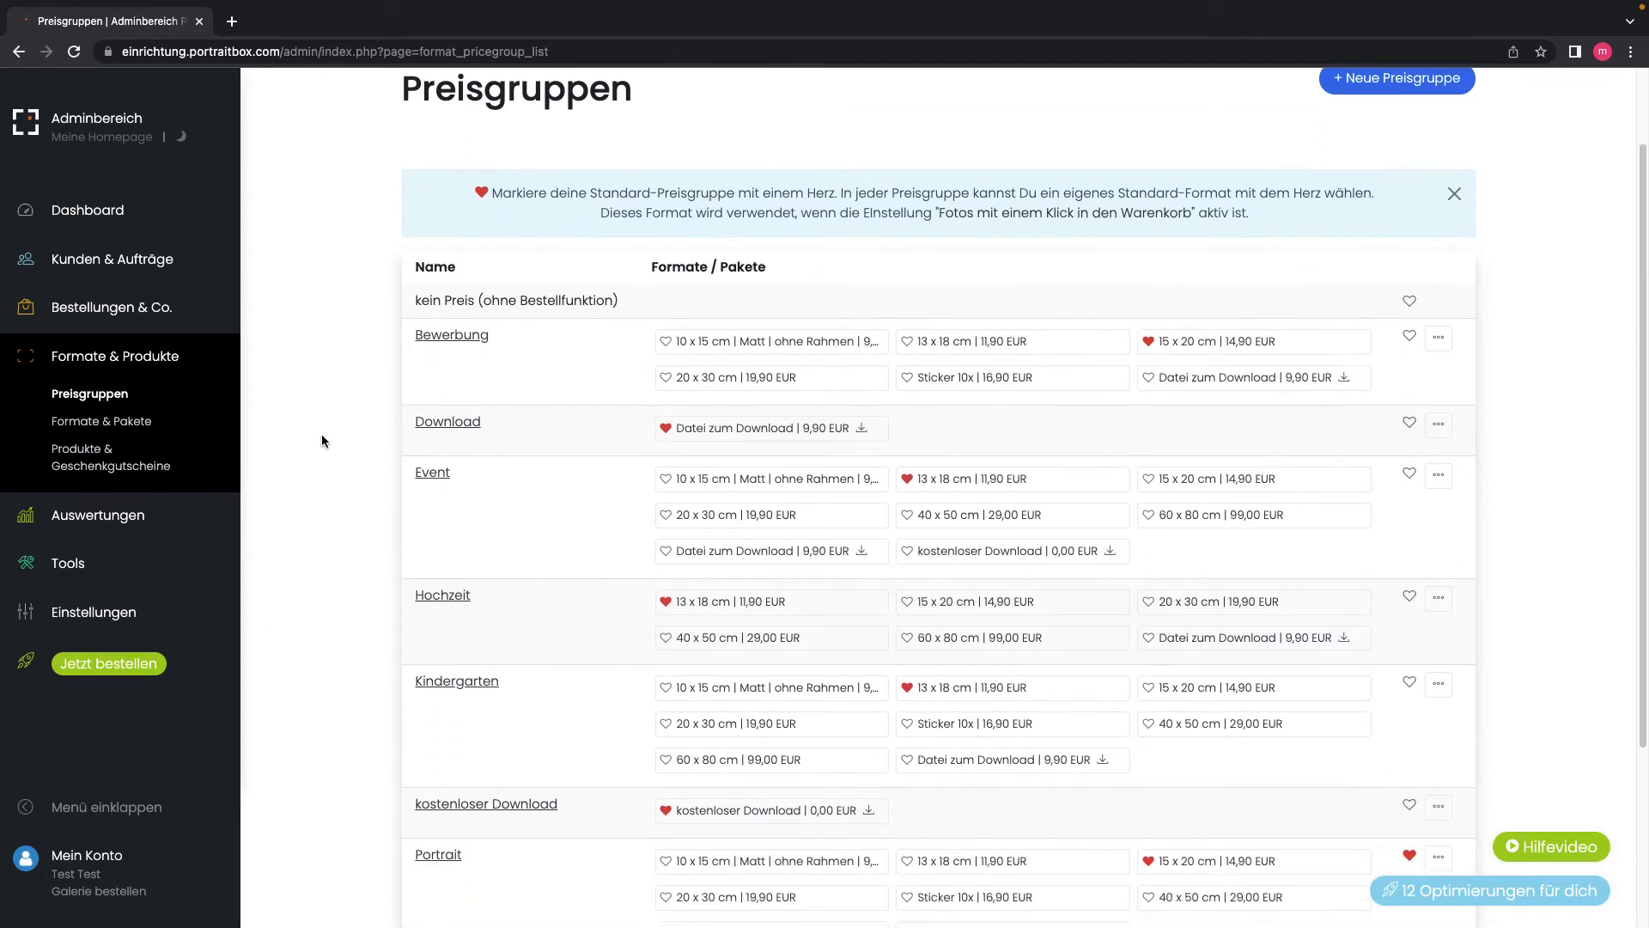
{"action": "scroll", "coordinate": [321, 441], "scroll_direction": "down", "scroll_amount": 1}
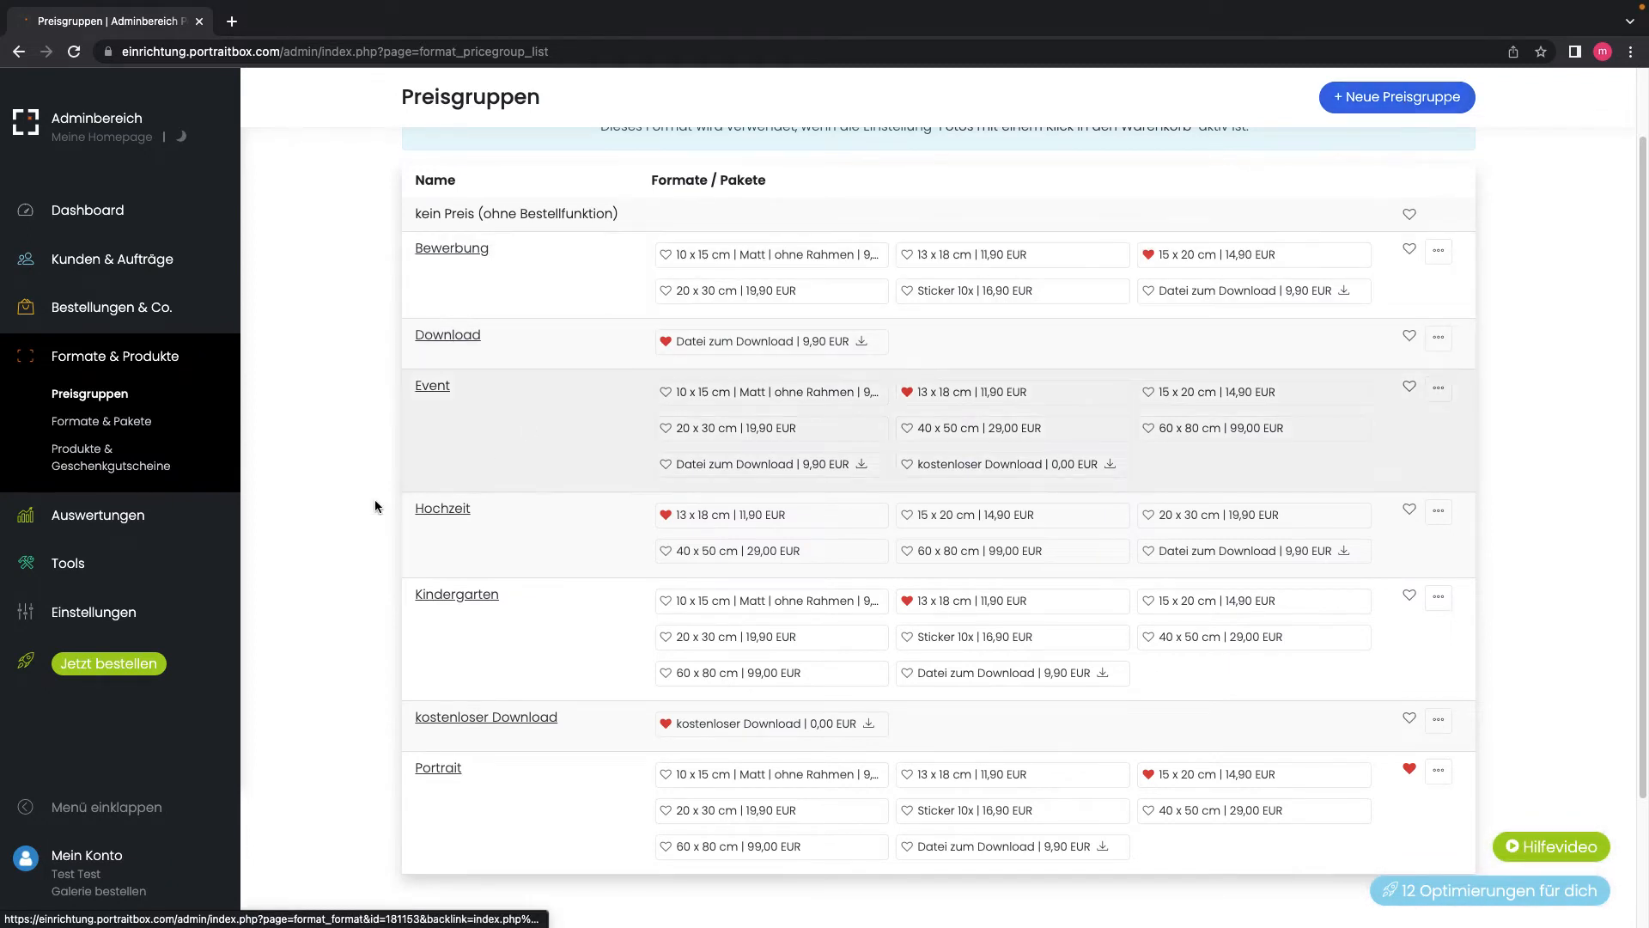
{"action": "scroll", "coordinate": [327, 505], "scroll_direction": "down", "scroll_amount": 1}
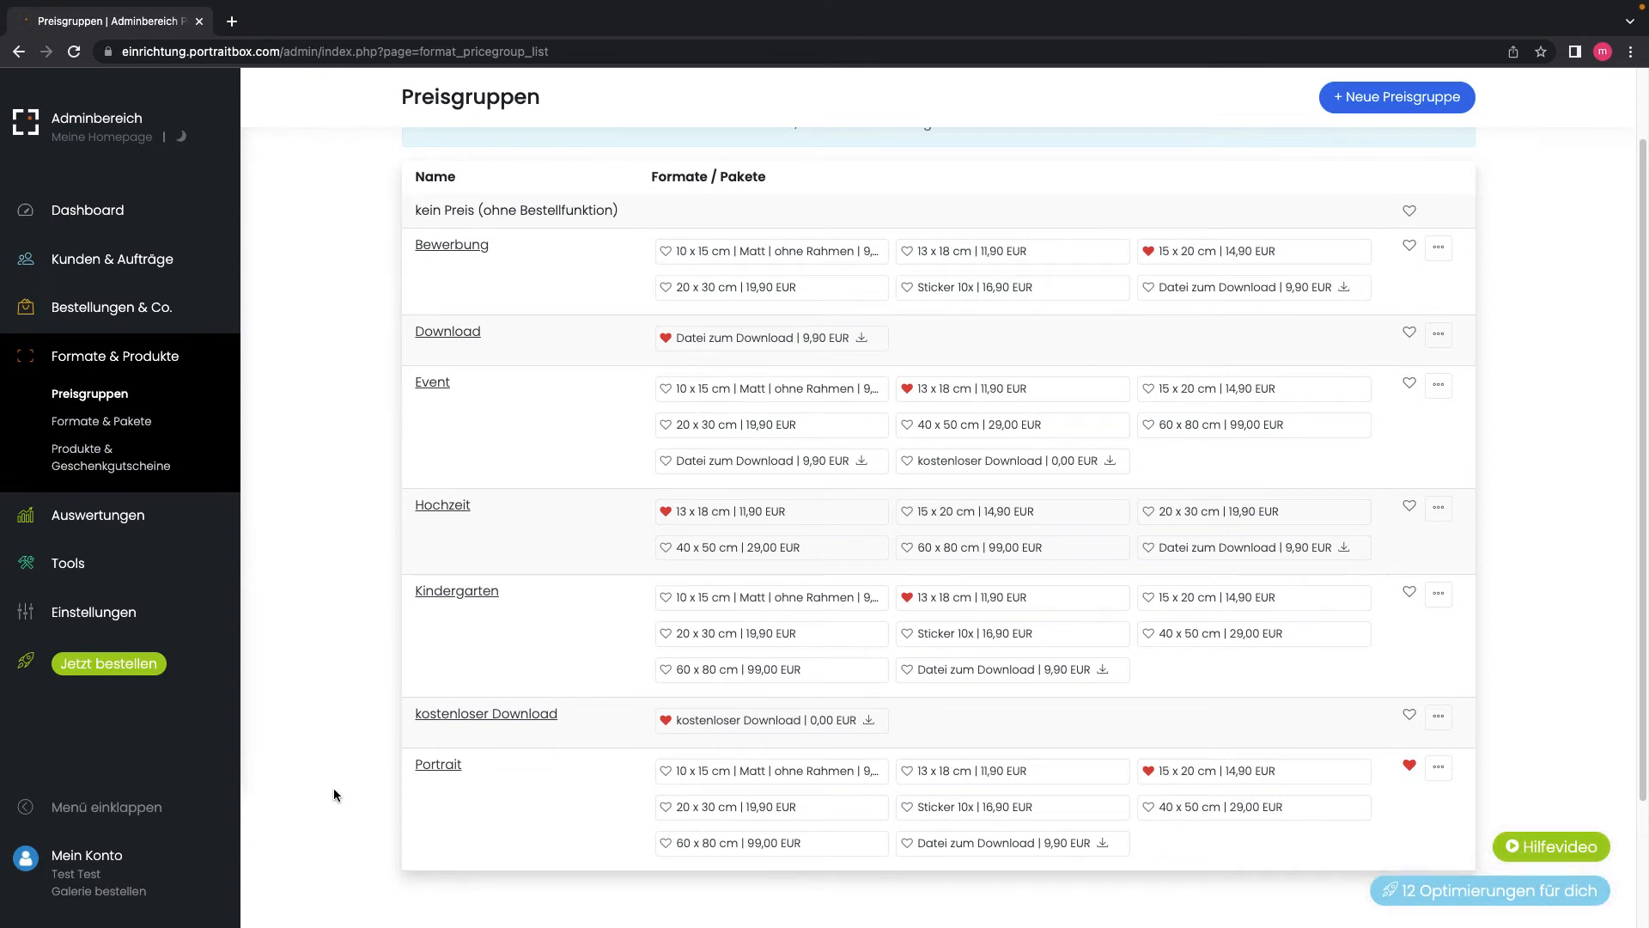
{"action": "scroll", "coordinate": [315, 762], "scroll_direction": "down", "scroll_amount": 1}
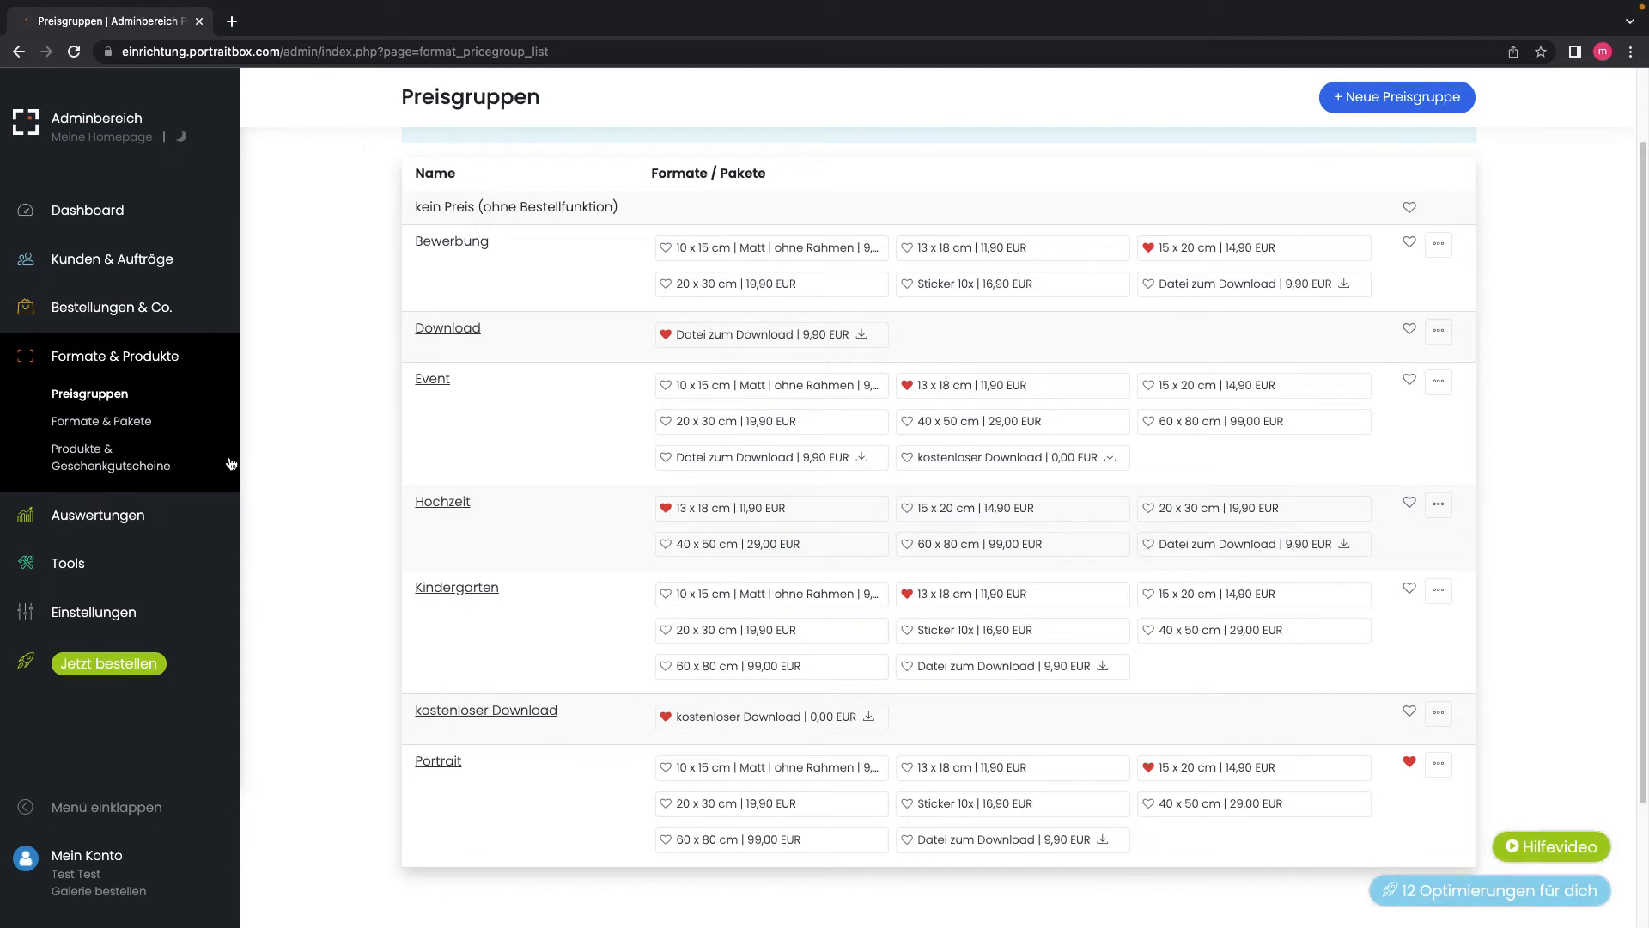
Step: Check the empty Produkte & Geschenkgutscheine page, then open Kunden & Aufträge
{"action": "left_click", "coordinate": [76, 457]}
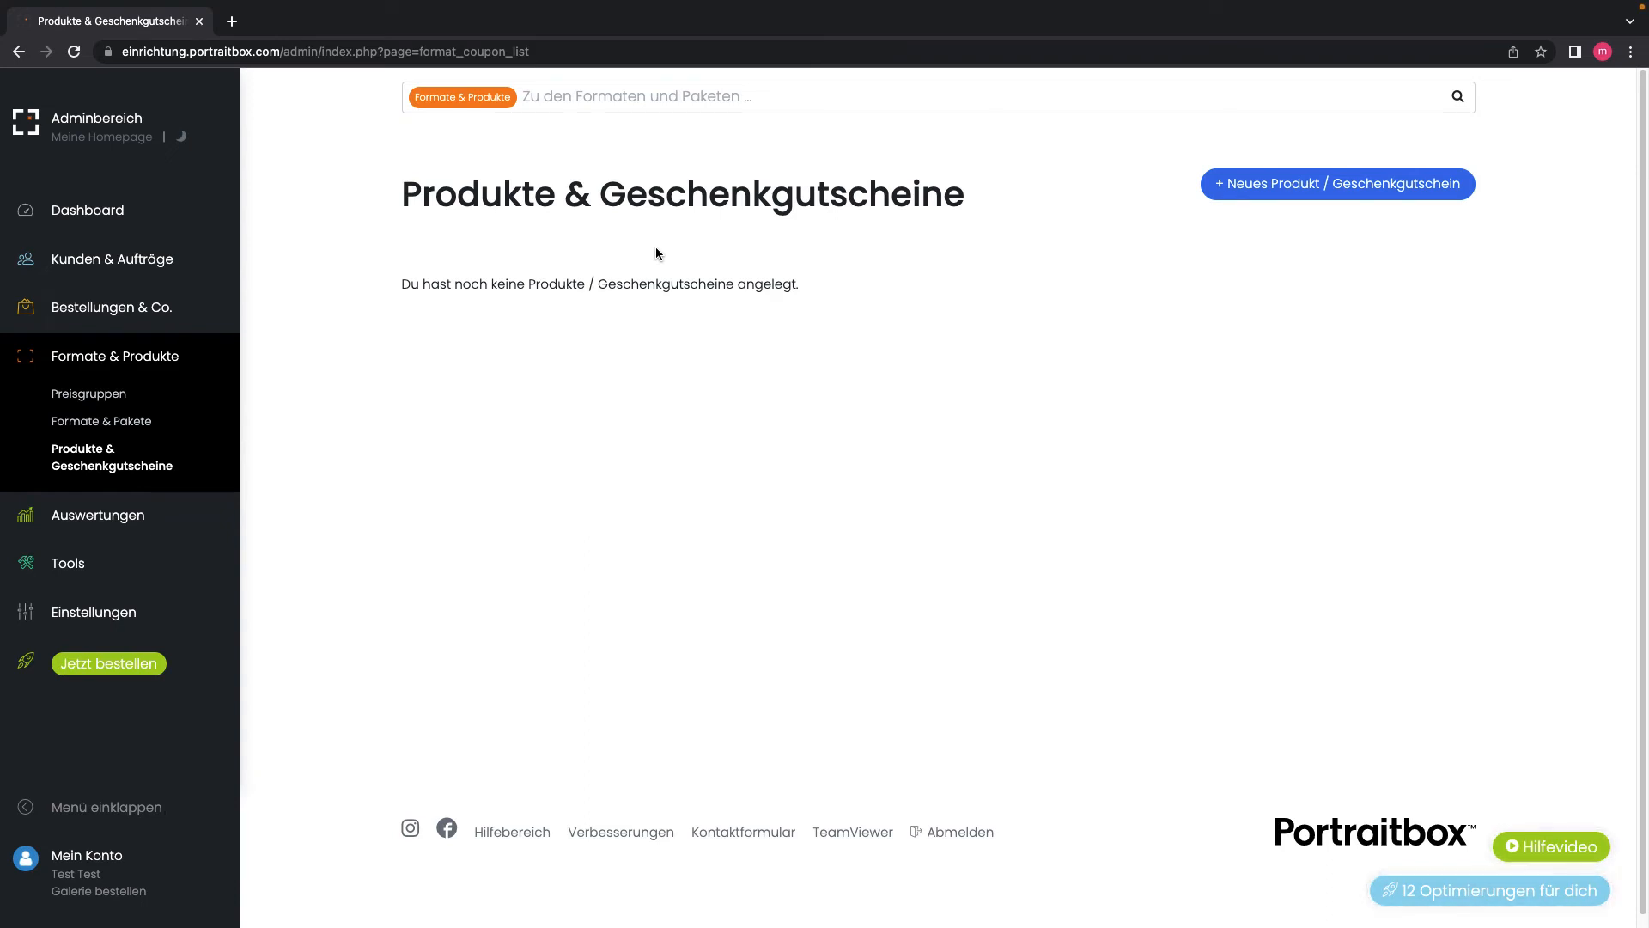
{"action": "left_click", "coordinate": [76, 265]}
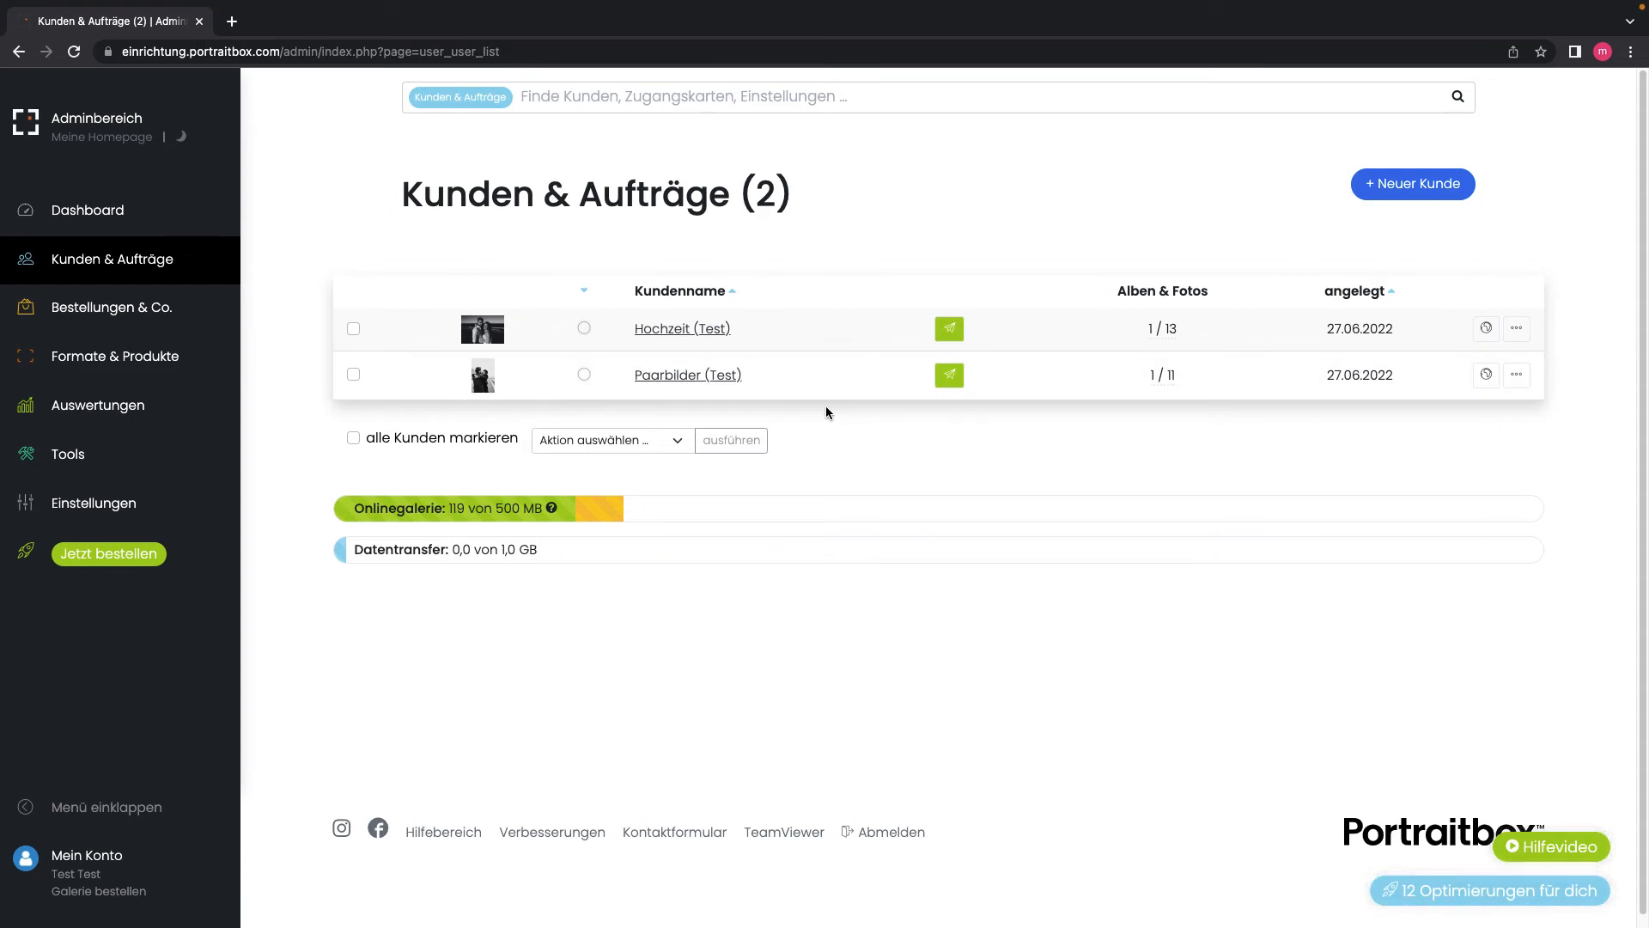
Step: Start a new Klassischer Kunde customer that uses one shared password for all photos
{"action": "left_click", "coordinate": [1413, 188]}
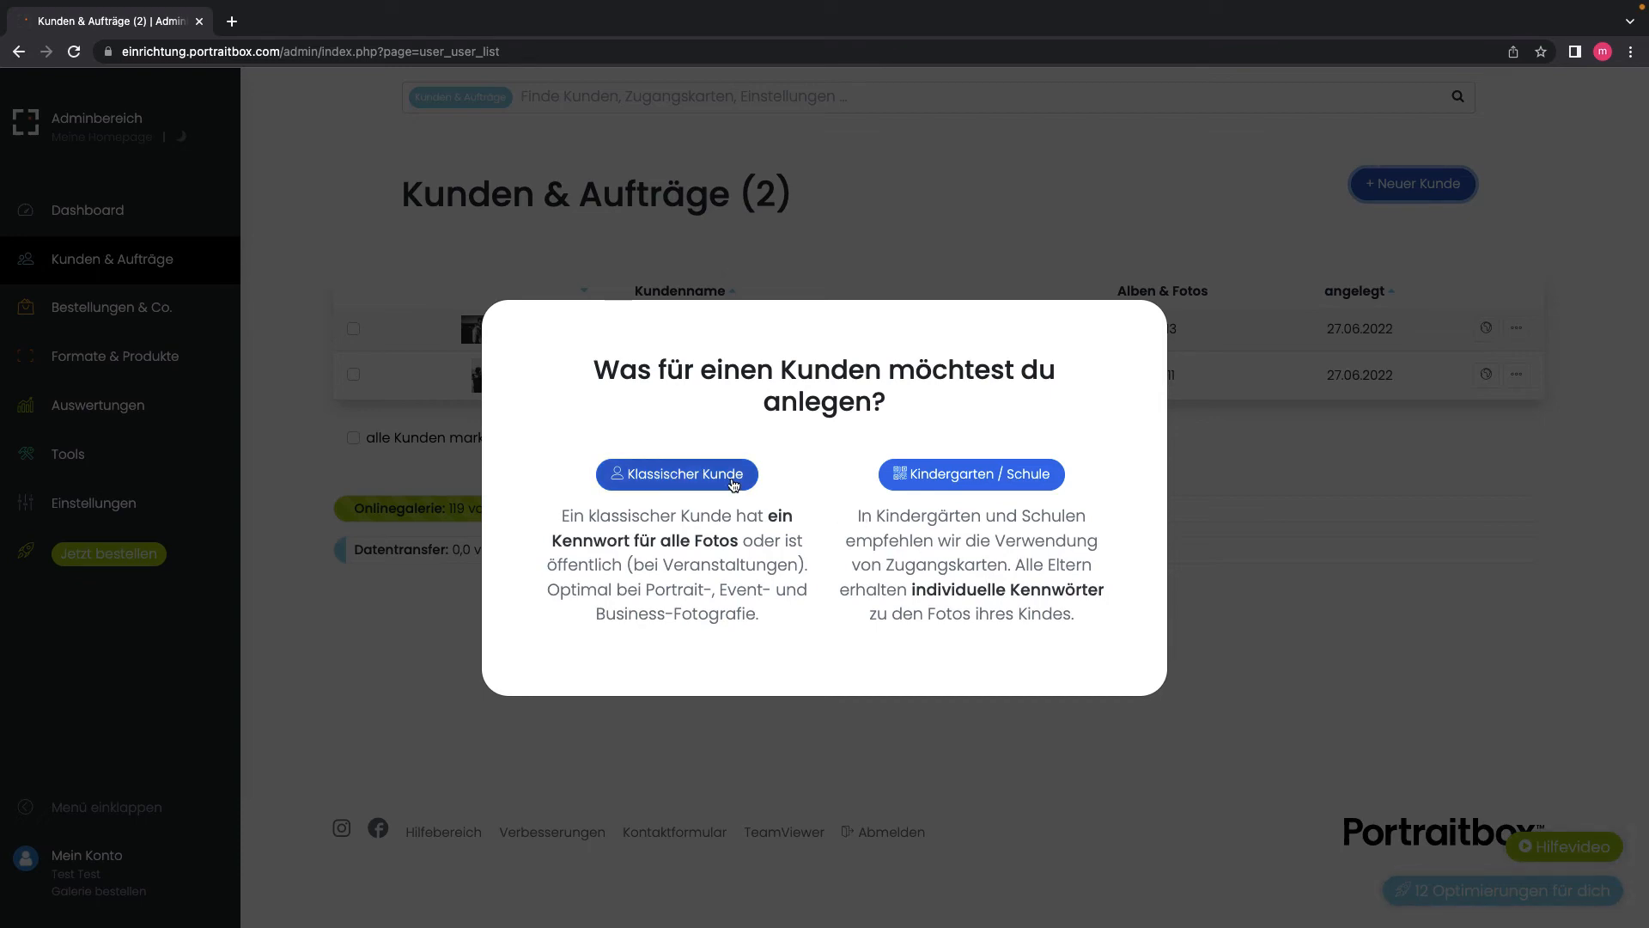
{"action": "left_click", "coordinate": [677, 477]}
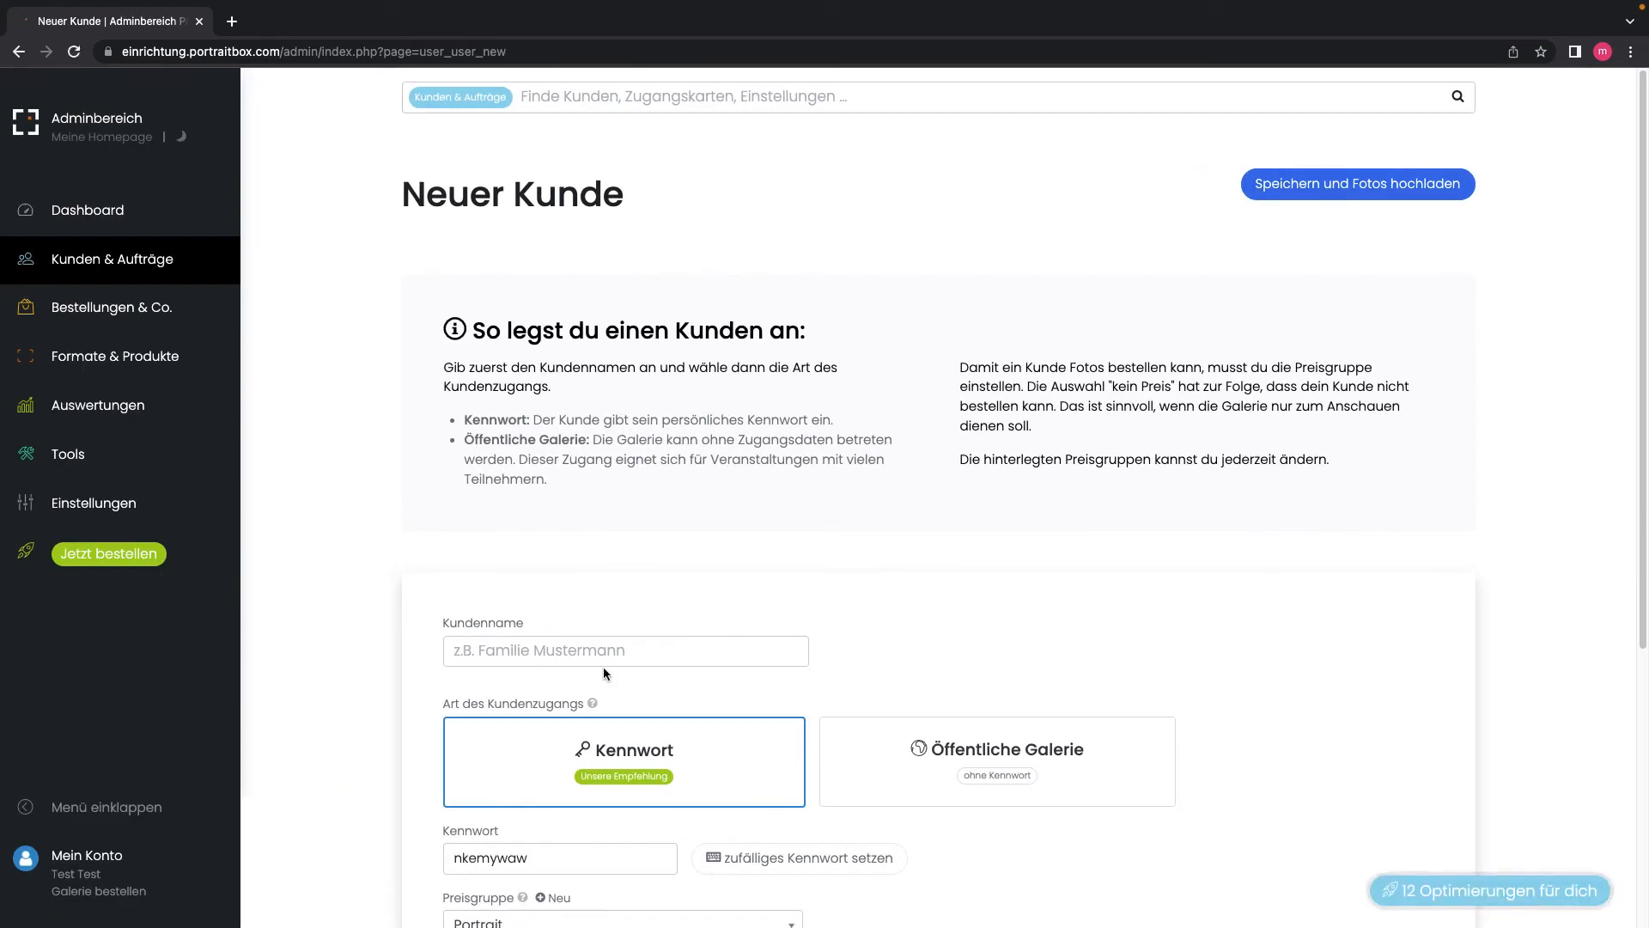
Step: Enter the test customer's name, keeping Kennwort access and the Portrait price group
{"action": "scroll", "coordinate": [353, 685], "scroll_direction": "down", "scroll_amount": 1}
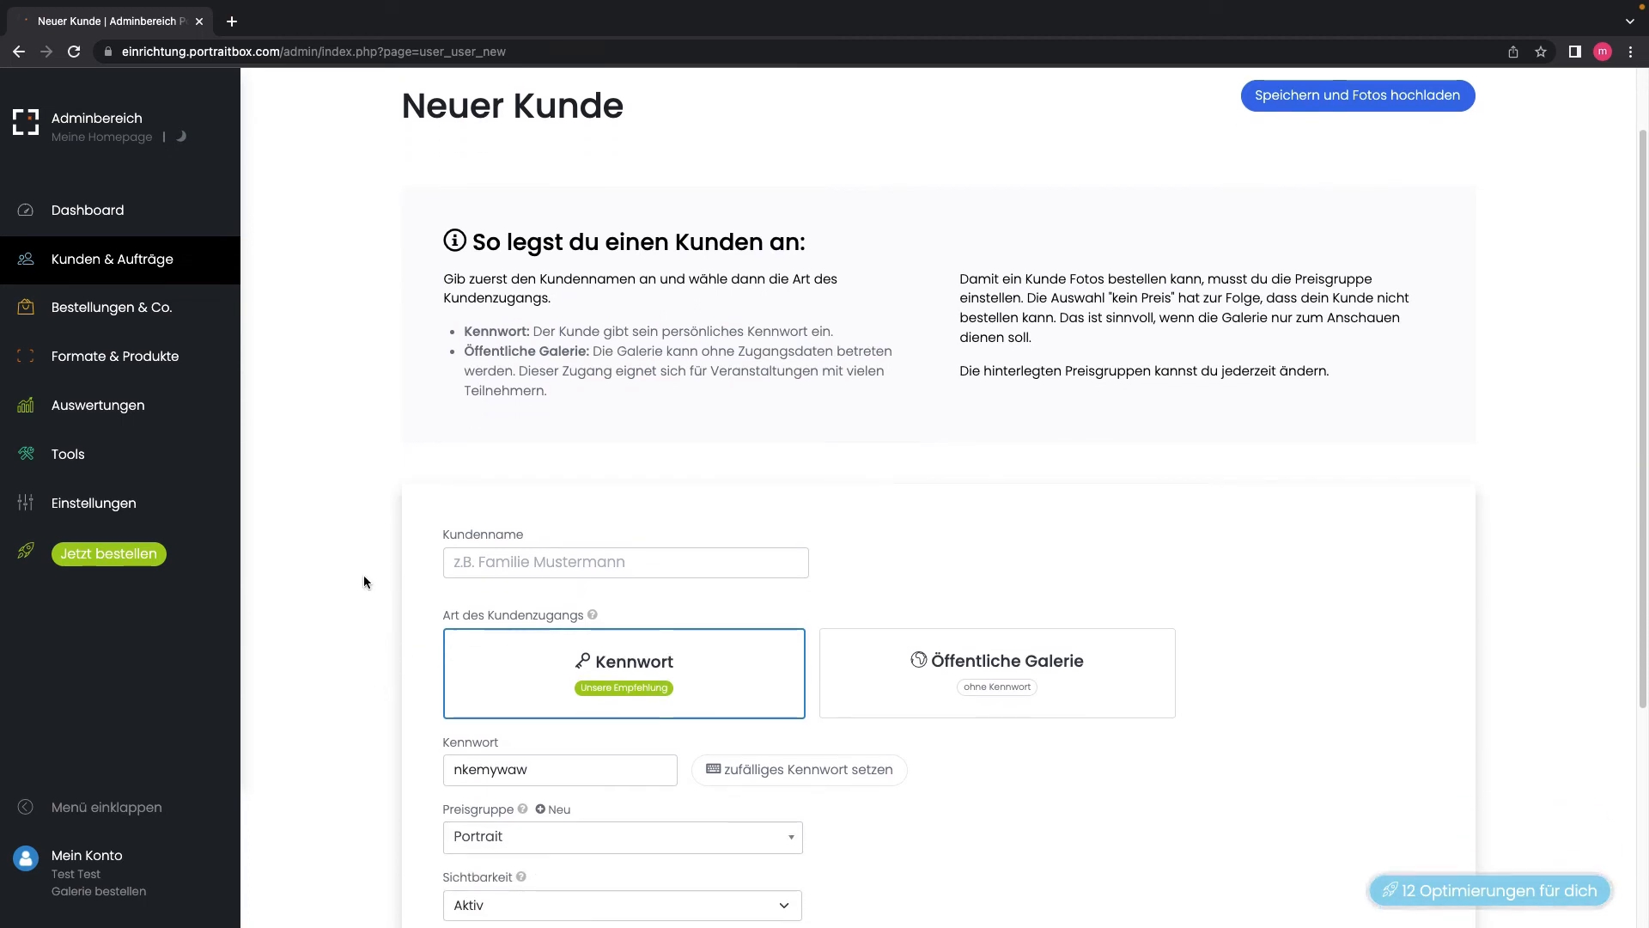
{"action": "left_click", "coordinate": [484, 559]}
{"action": "type", "text": "Mu"}
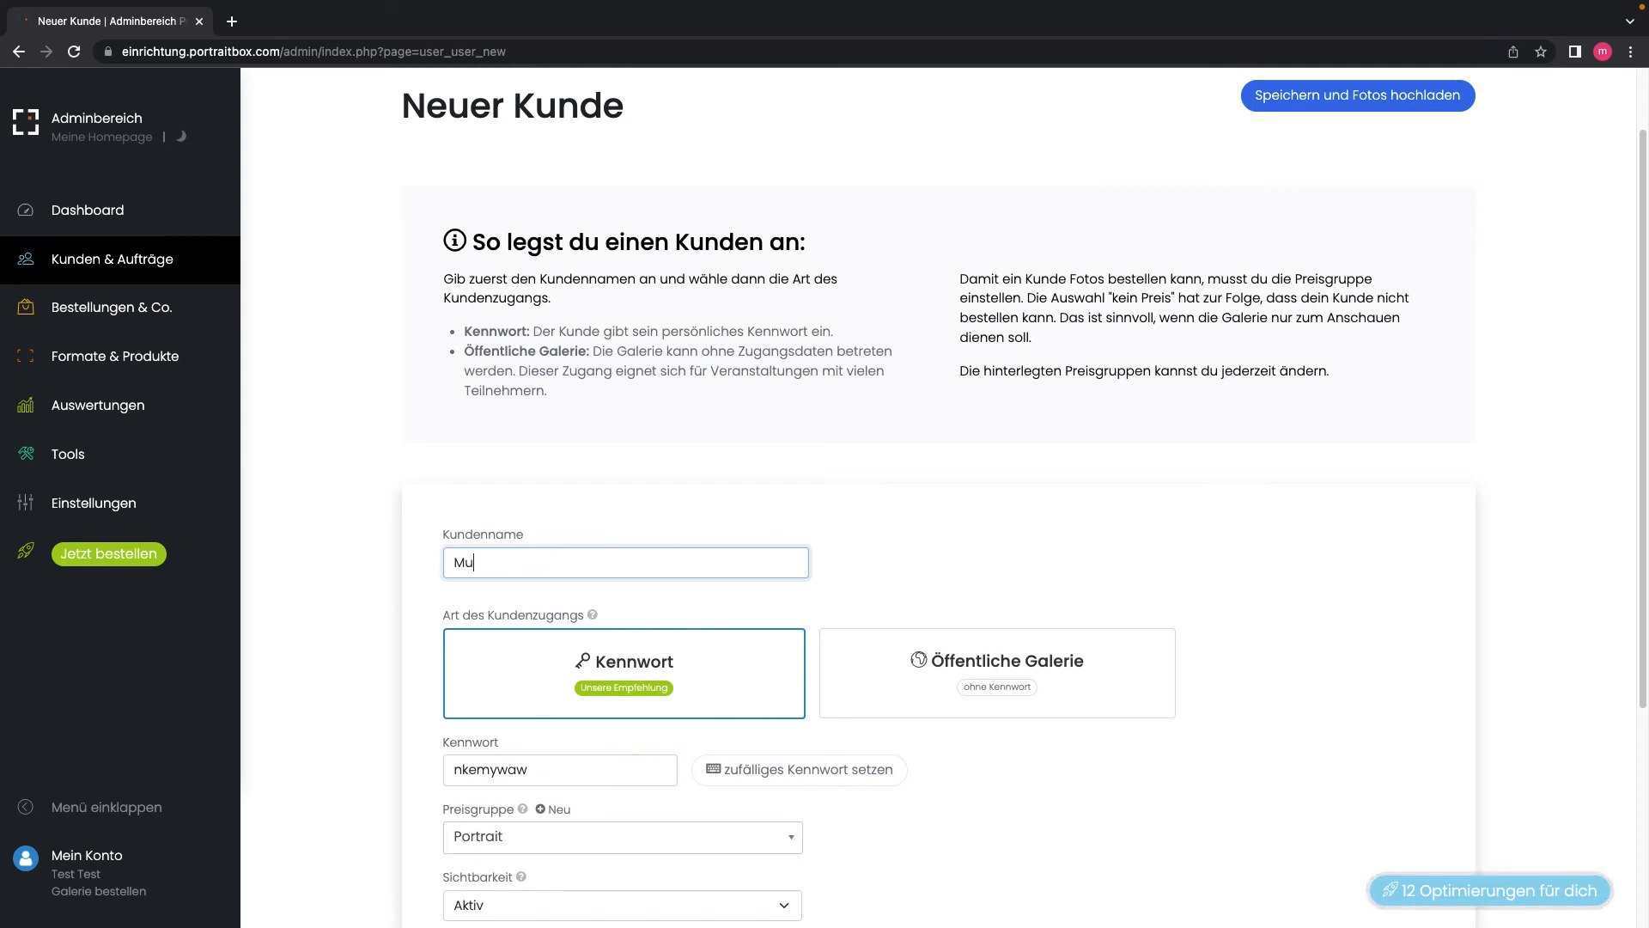
{"action": "type", "text": "stermann"}
{"action": "scroll", "coordinate": [378, 632], "scroll_direction": "down", "scroll_amount": 1}
{"action": "scroll", "coordinate": [378, 632], "scroll_direction": "down", "scroll_amount": 1}
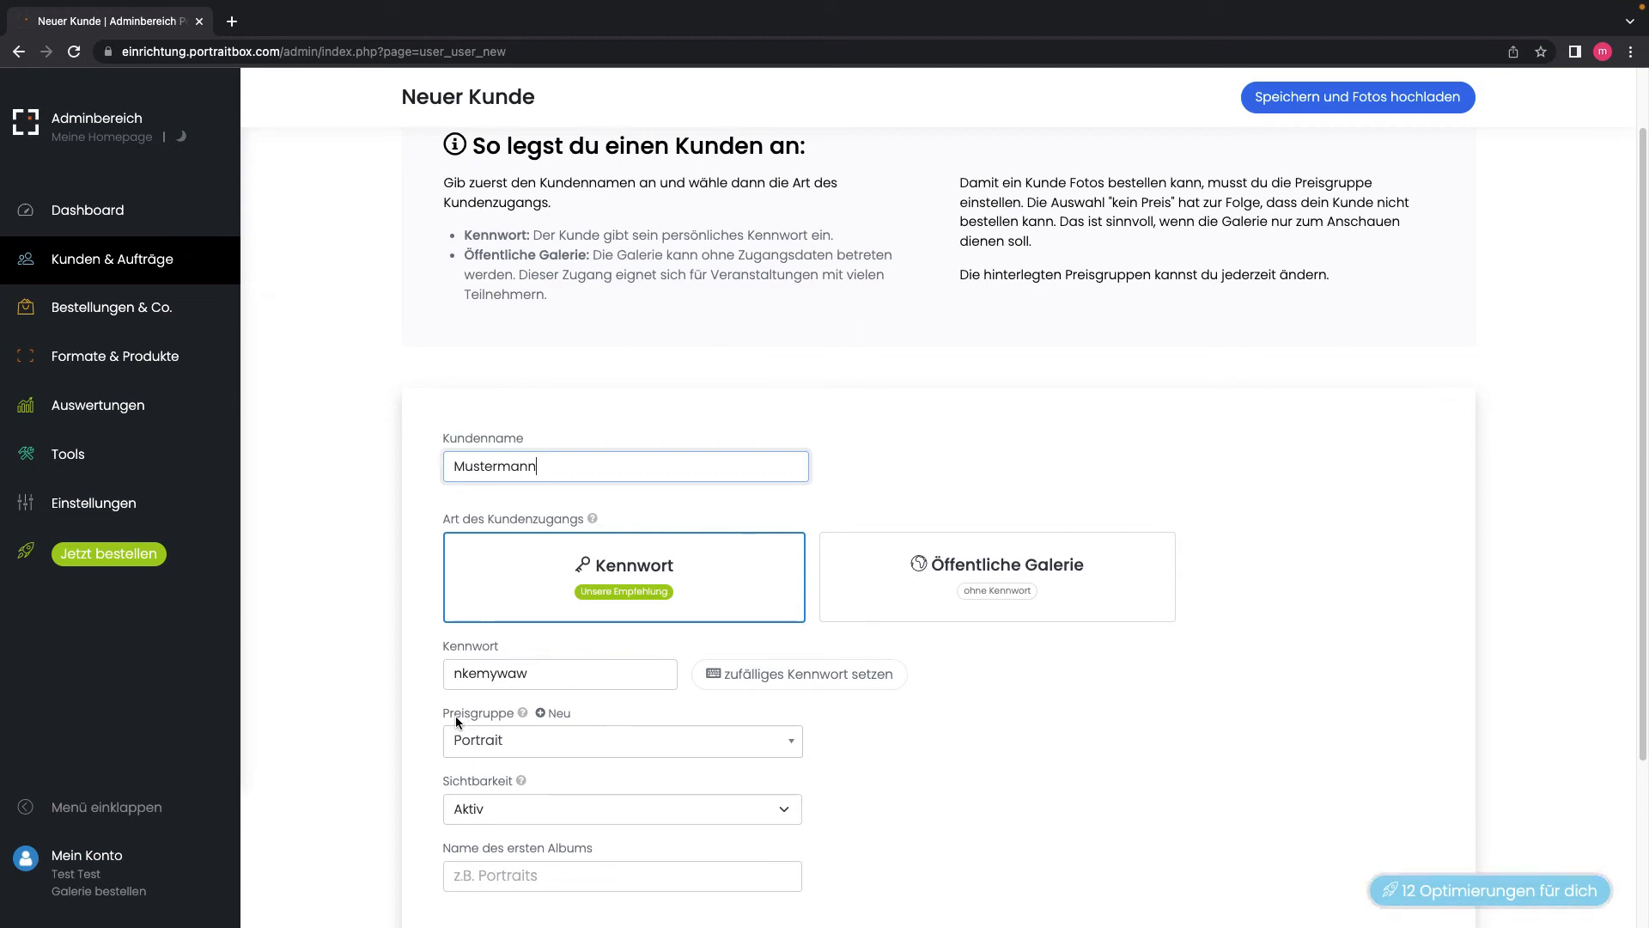
{"action": "scroll", "coordinate": [439, 717], "scroll_direction": "down", "scroll_amount": 1}
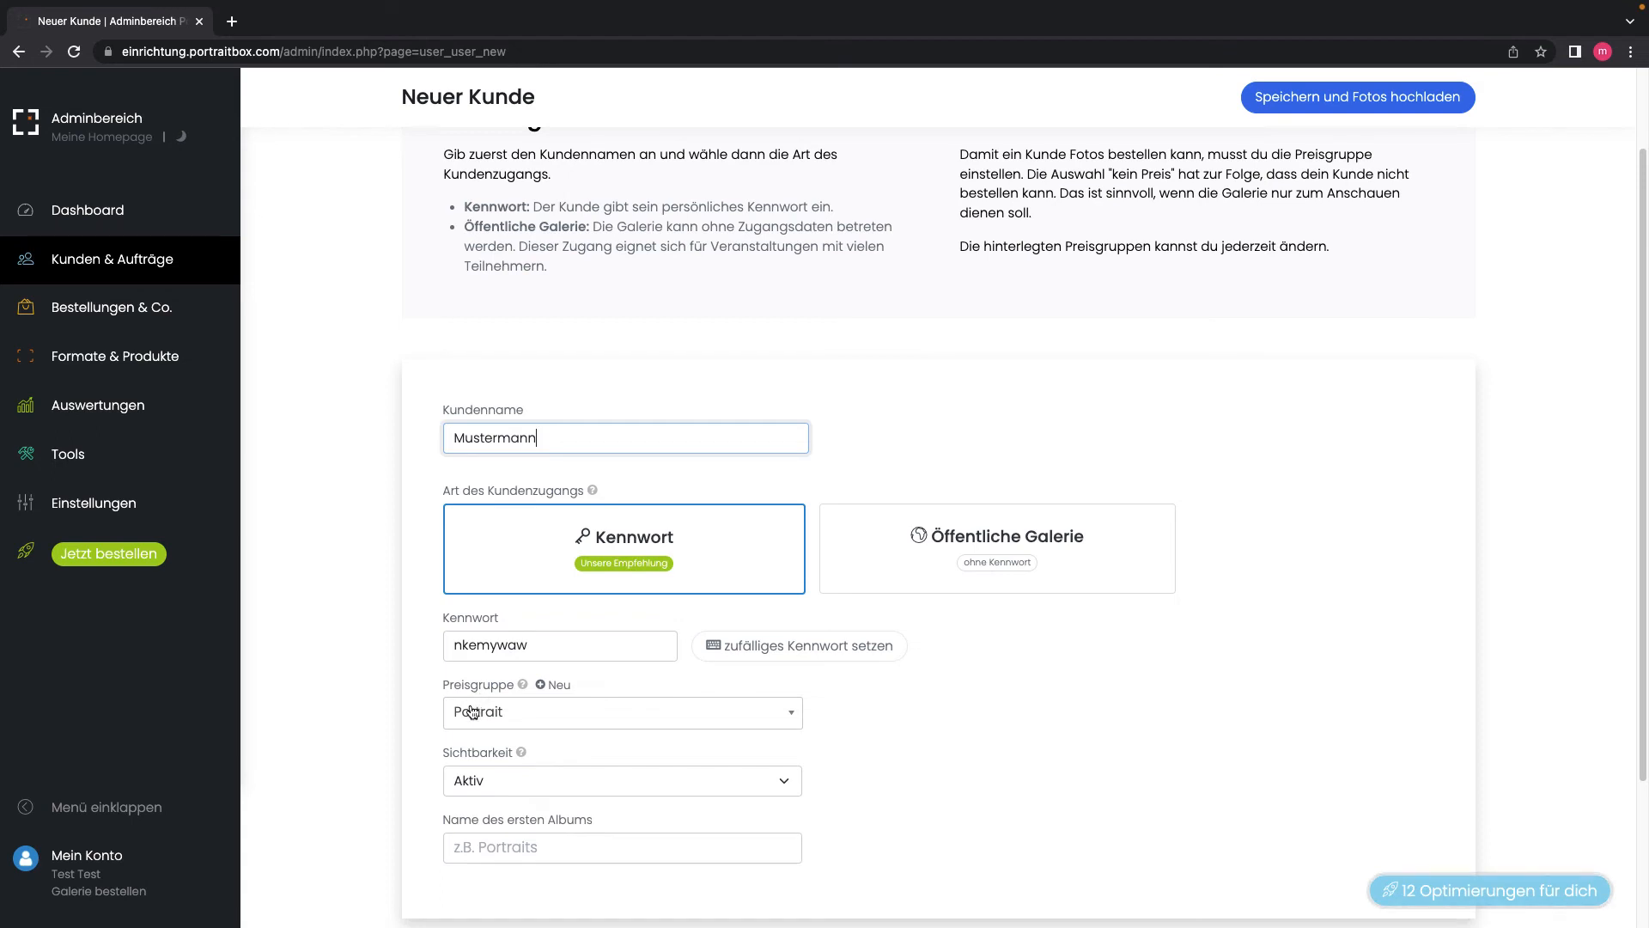
{"action": "scroll", "coordinate": [477, 713], "scroll_direction": "down", "scroll_amount": 1}
{"action": "left_click", "coordinate": [477, 732]}
Step: Set visibility to 'Wird vorbereitet' and save with 'Speichern und Fotos hochladen'
{"action": "left_click", "coordinate": [455, 753]}
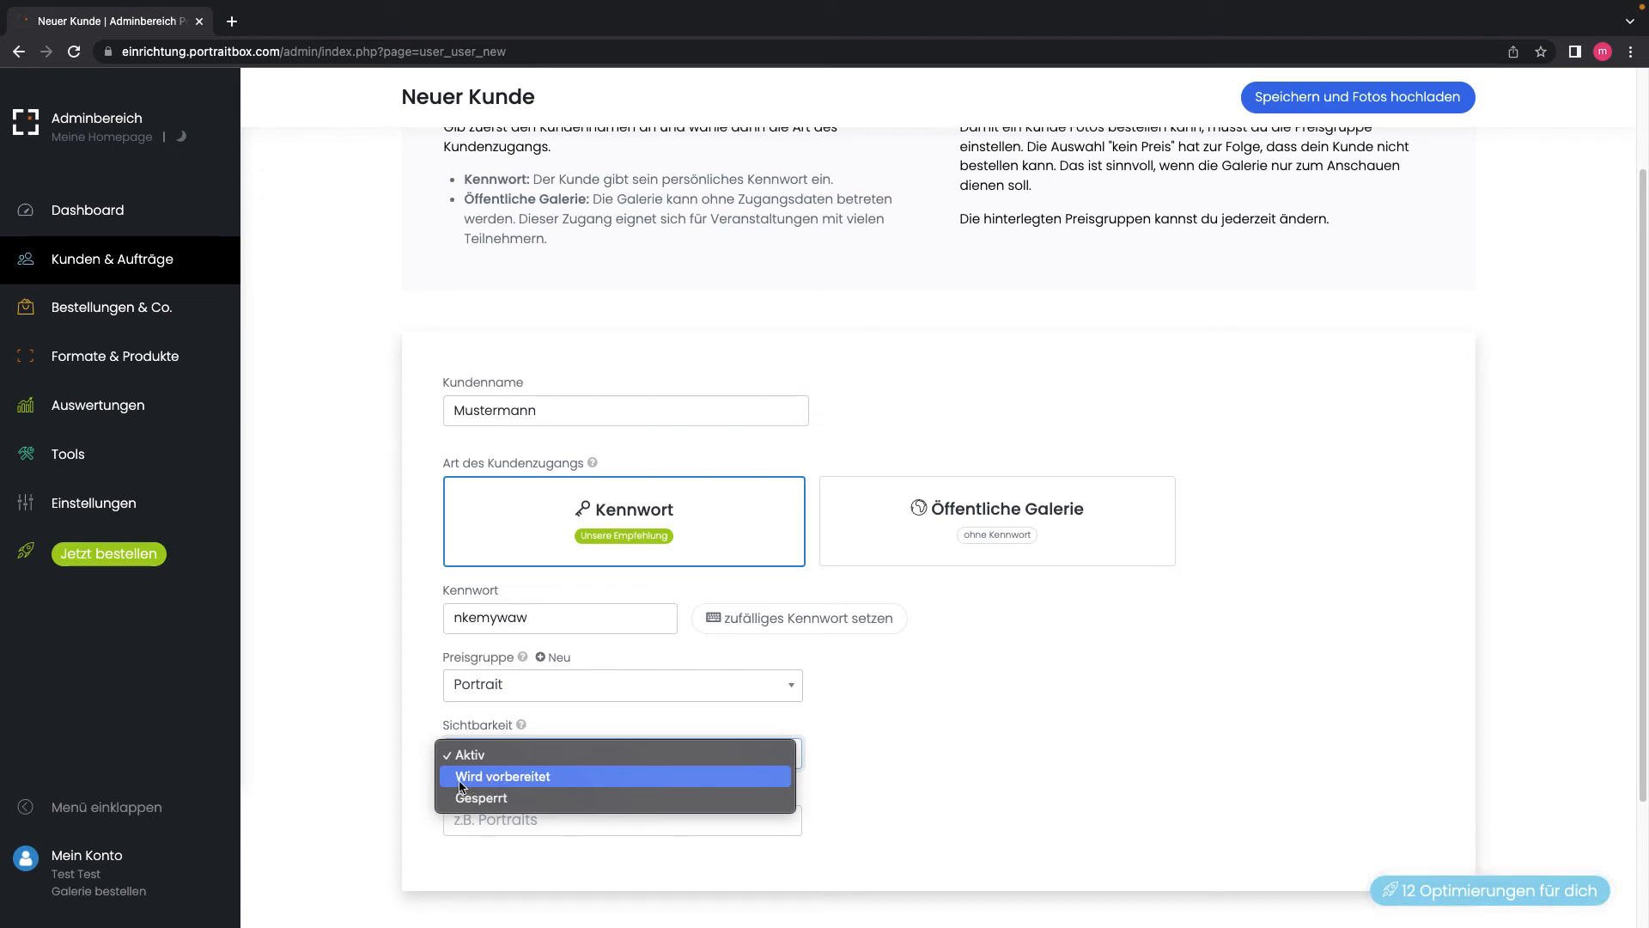
{"action": "left_click", "coordinate": [462, 784]}
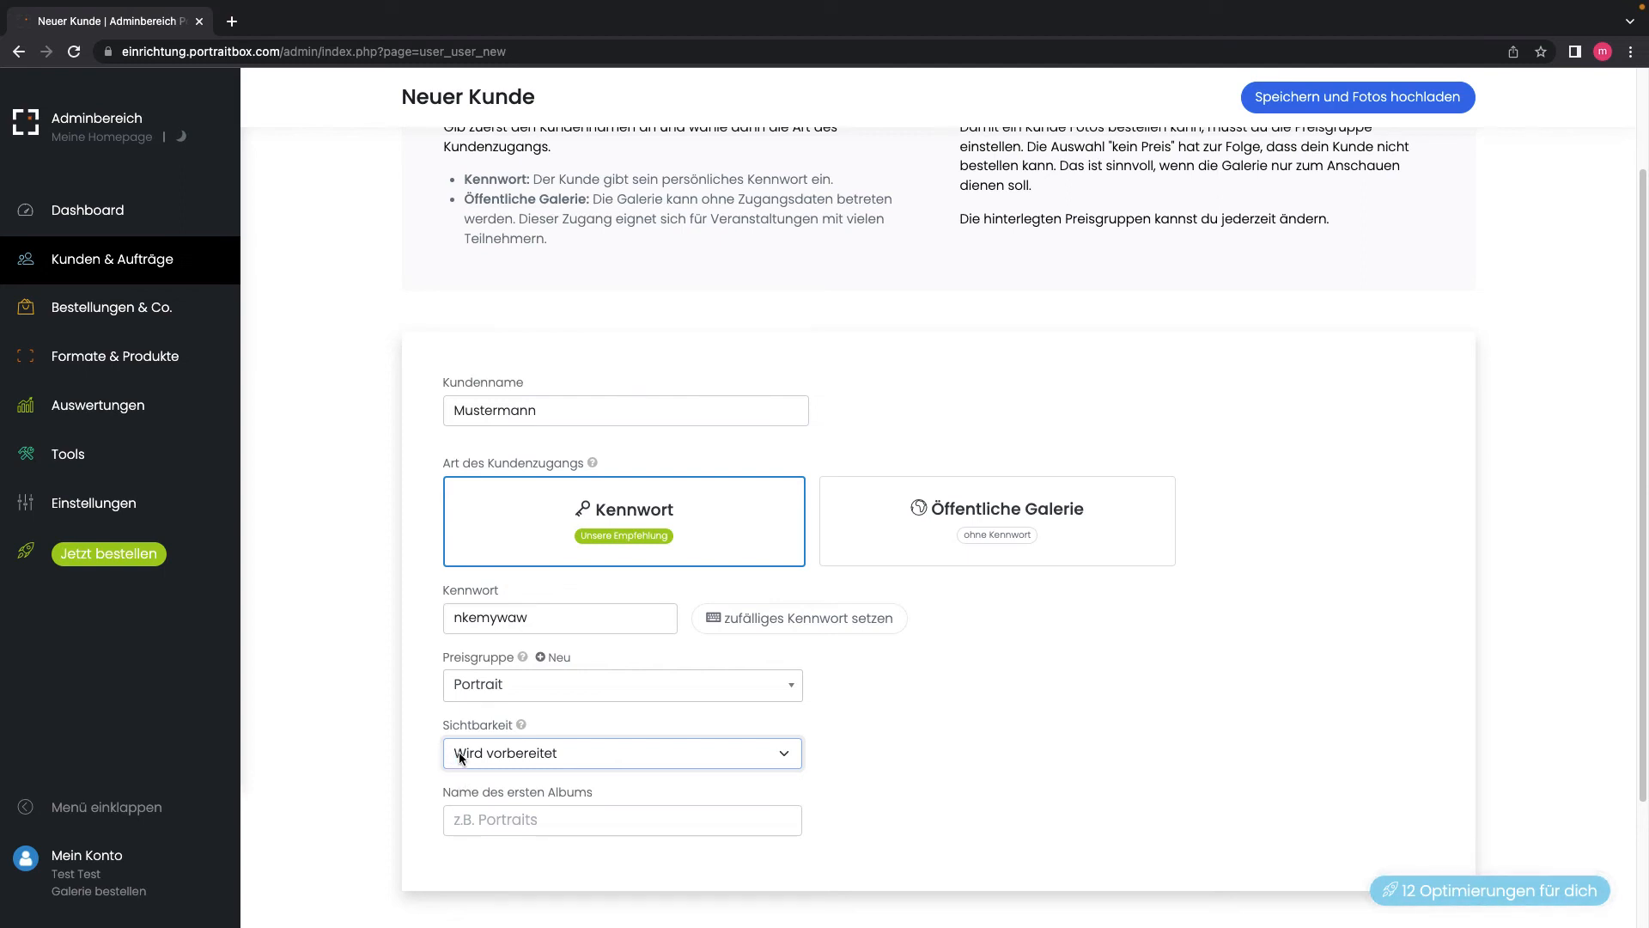
{"action": "left_click", "coordinate": [460, 761]}
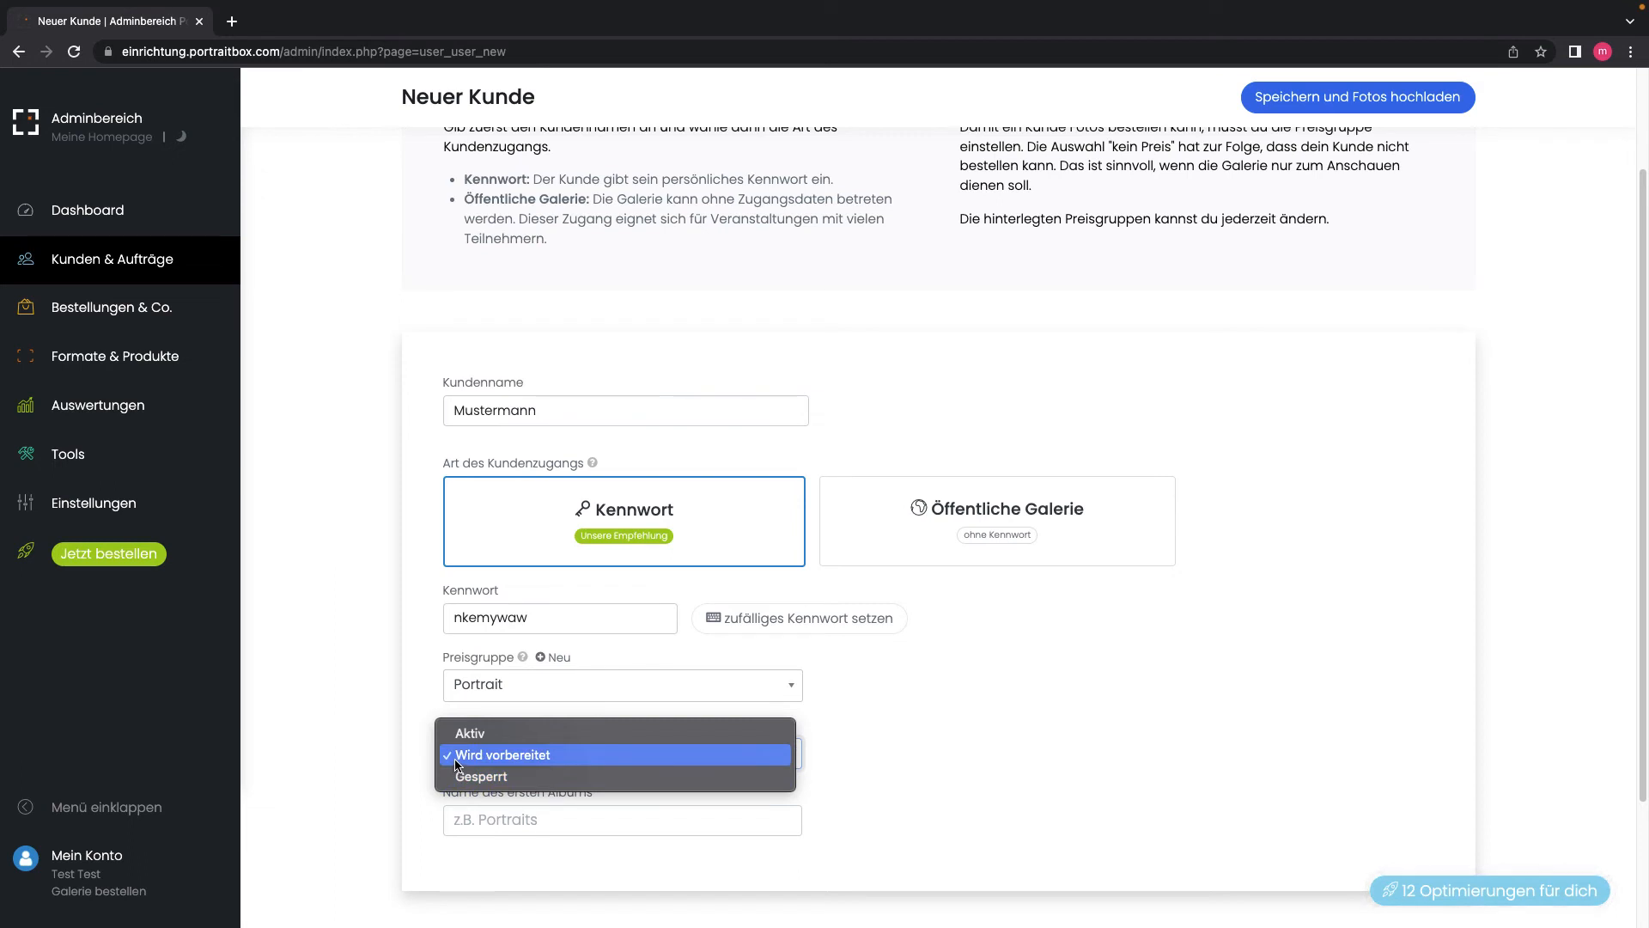
{"action": "left_click", "coordinate": [455, 758]}
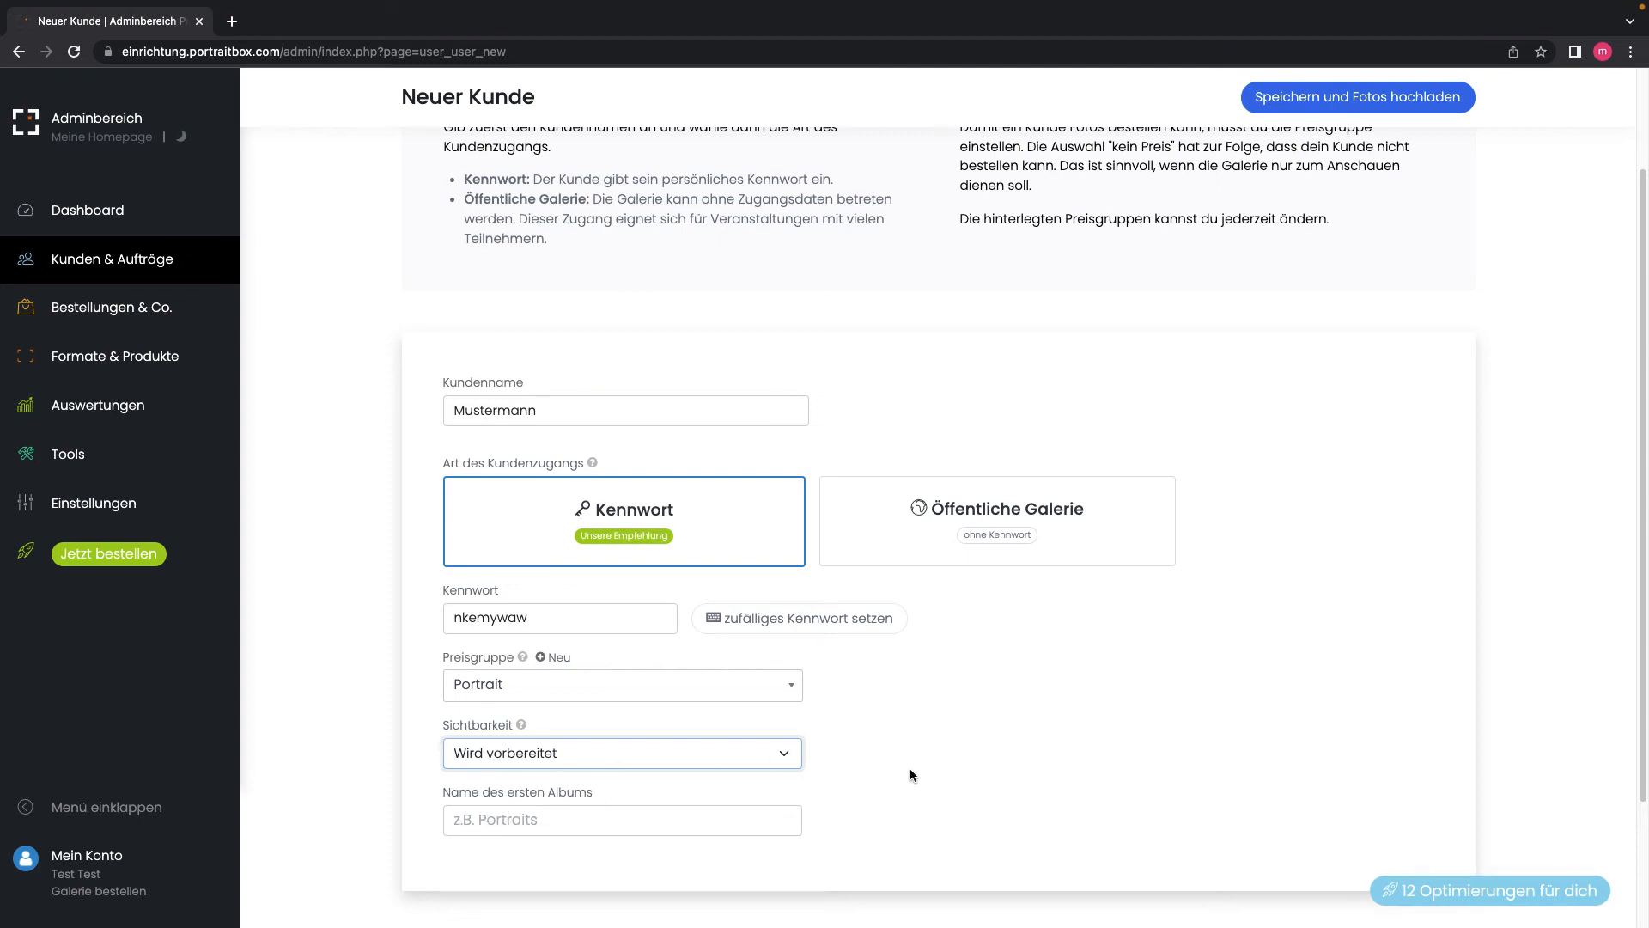
{"action": "scroll", "coordinate": [909, 771], "scroll_direction": "up", "scroll_amount": 3}
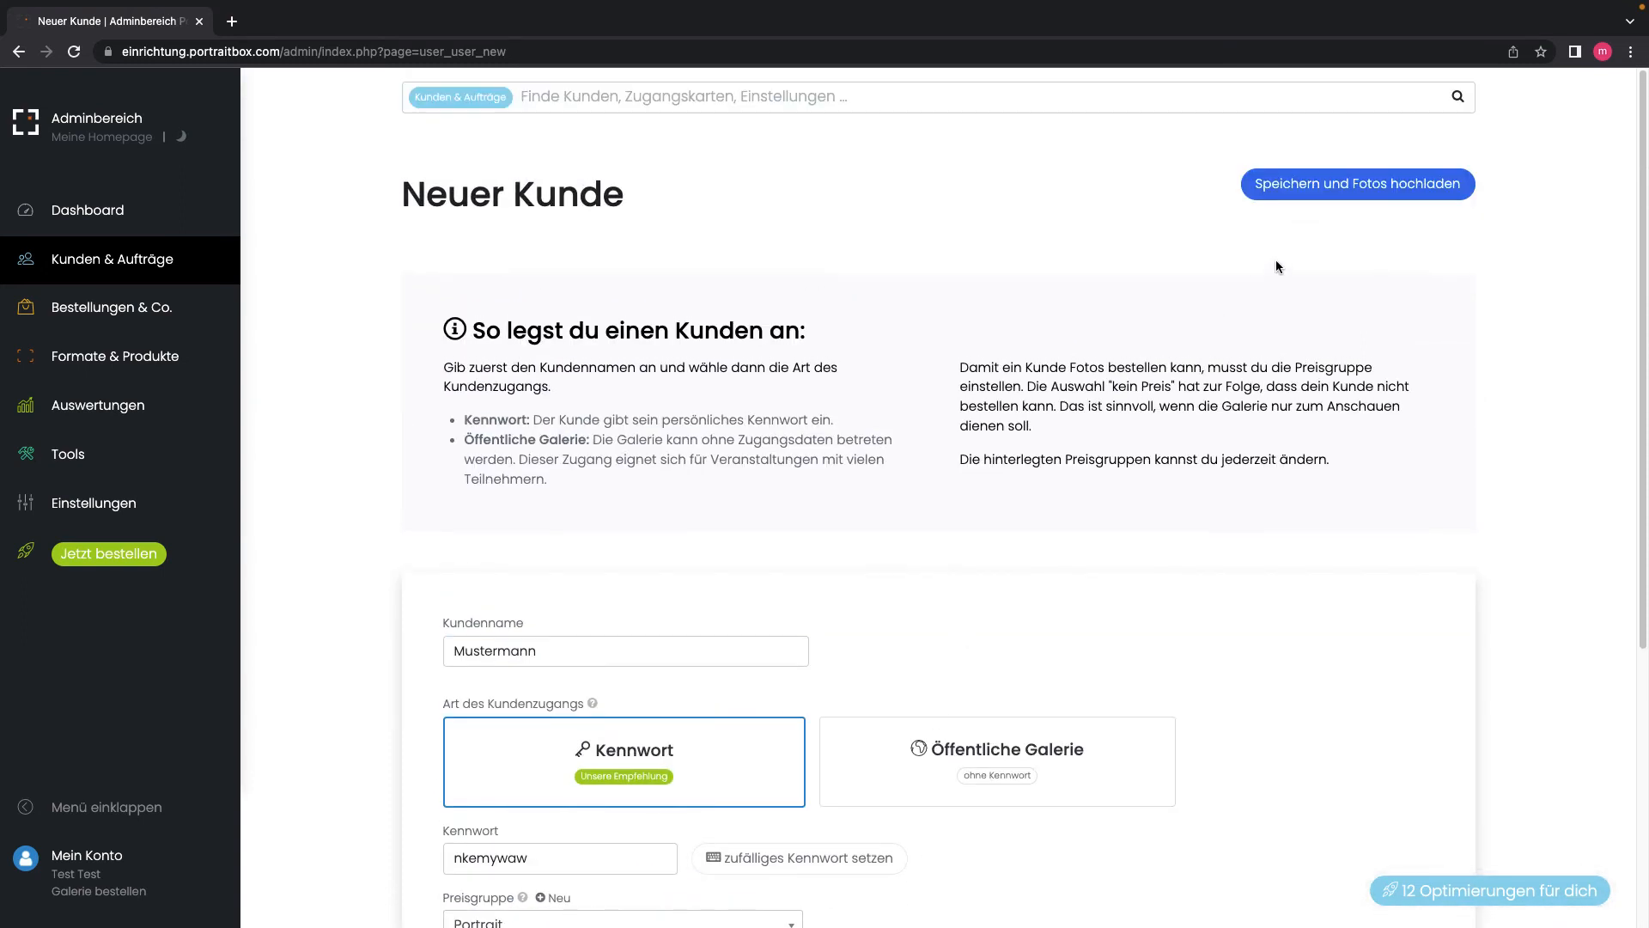
{"action": "left_click", "coordinate": [1323, 190]}
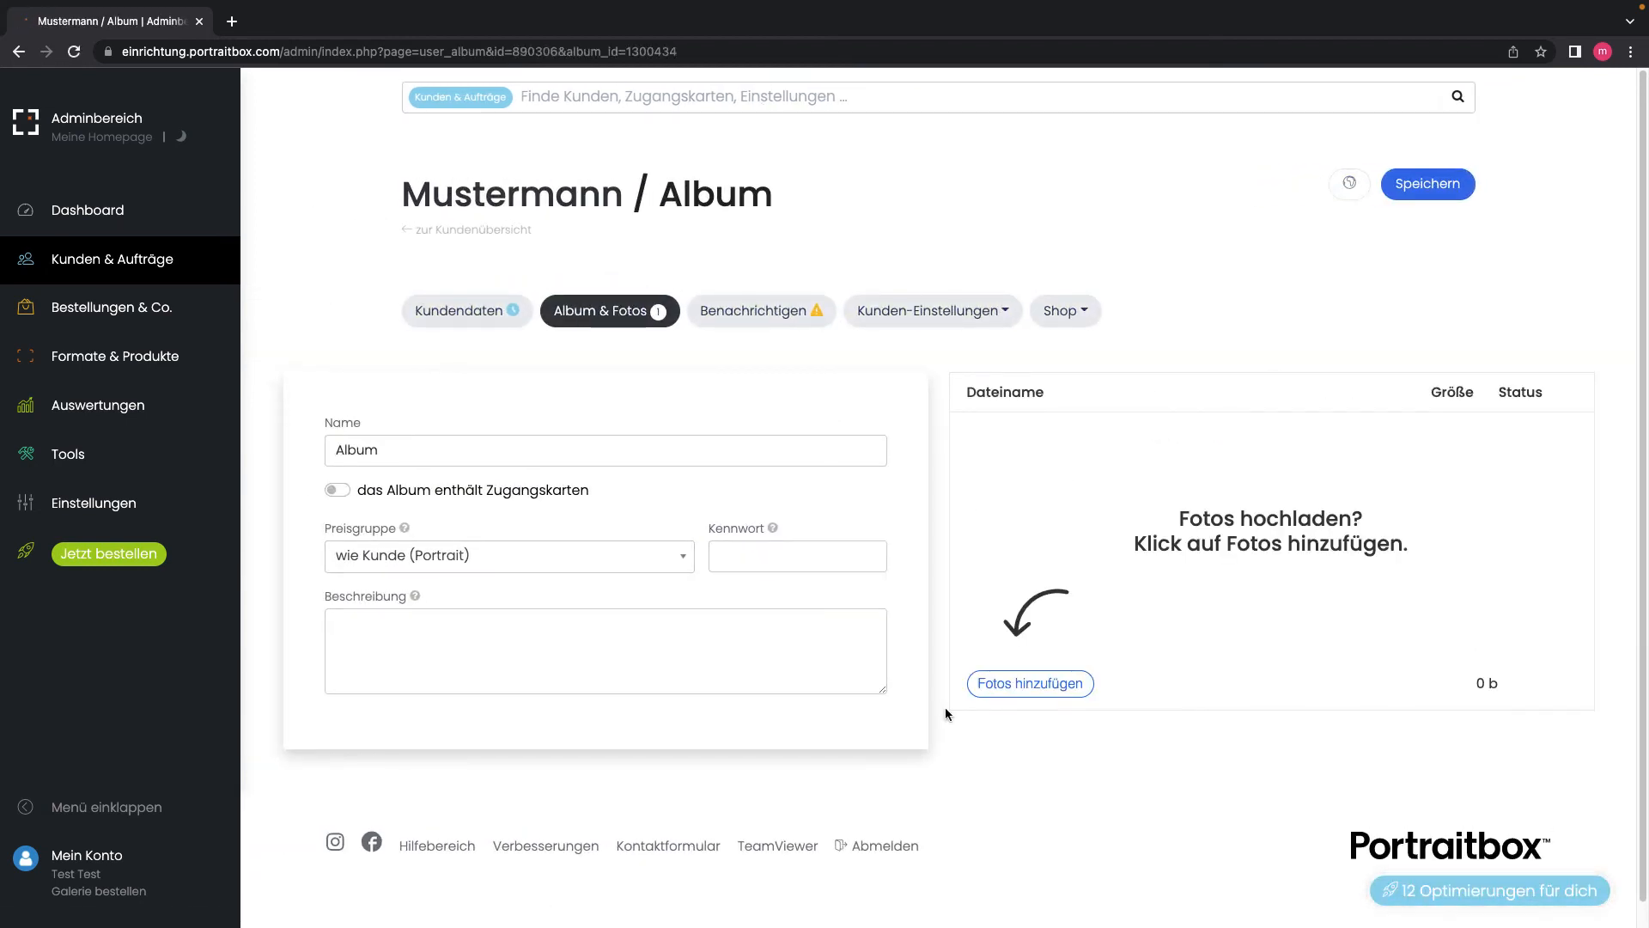
Step: Select the twelve couple photo files and upload them to the album
{"action": "left_click", "coordinate": [1037, 693]}
{"action": "left_click", "coordinate": [1069, 605]}
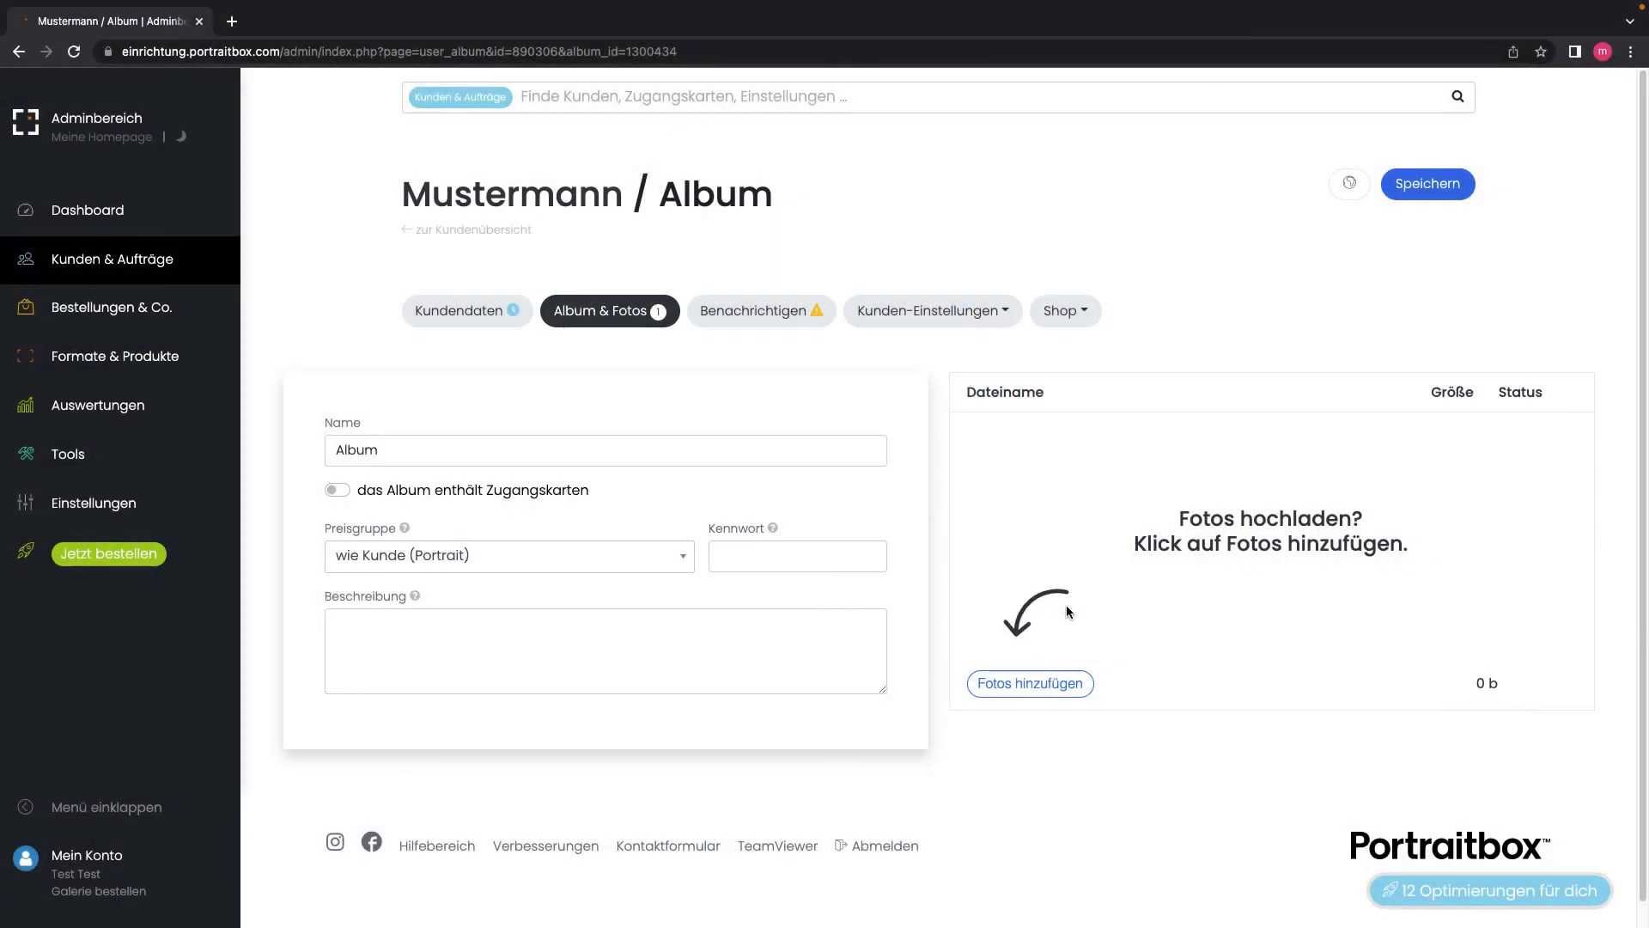
{"action": "left_click", "coordinate": [1141, 684]}
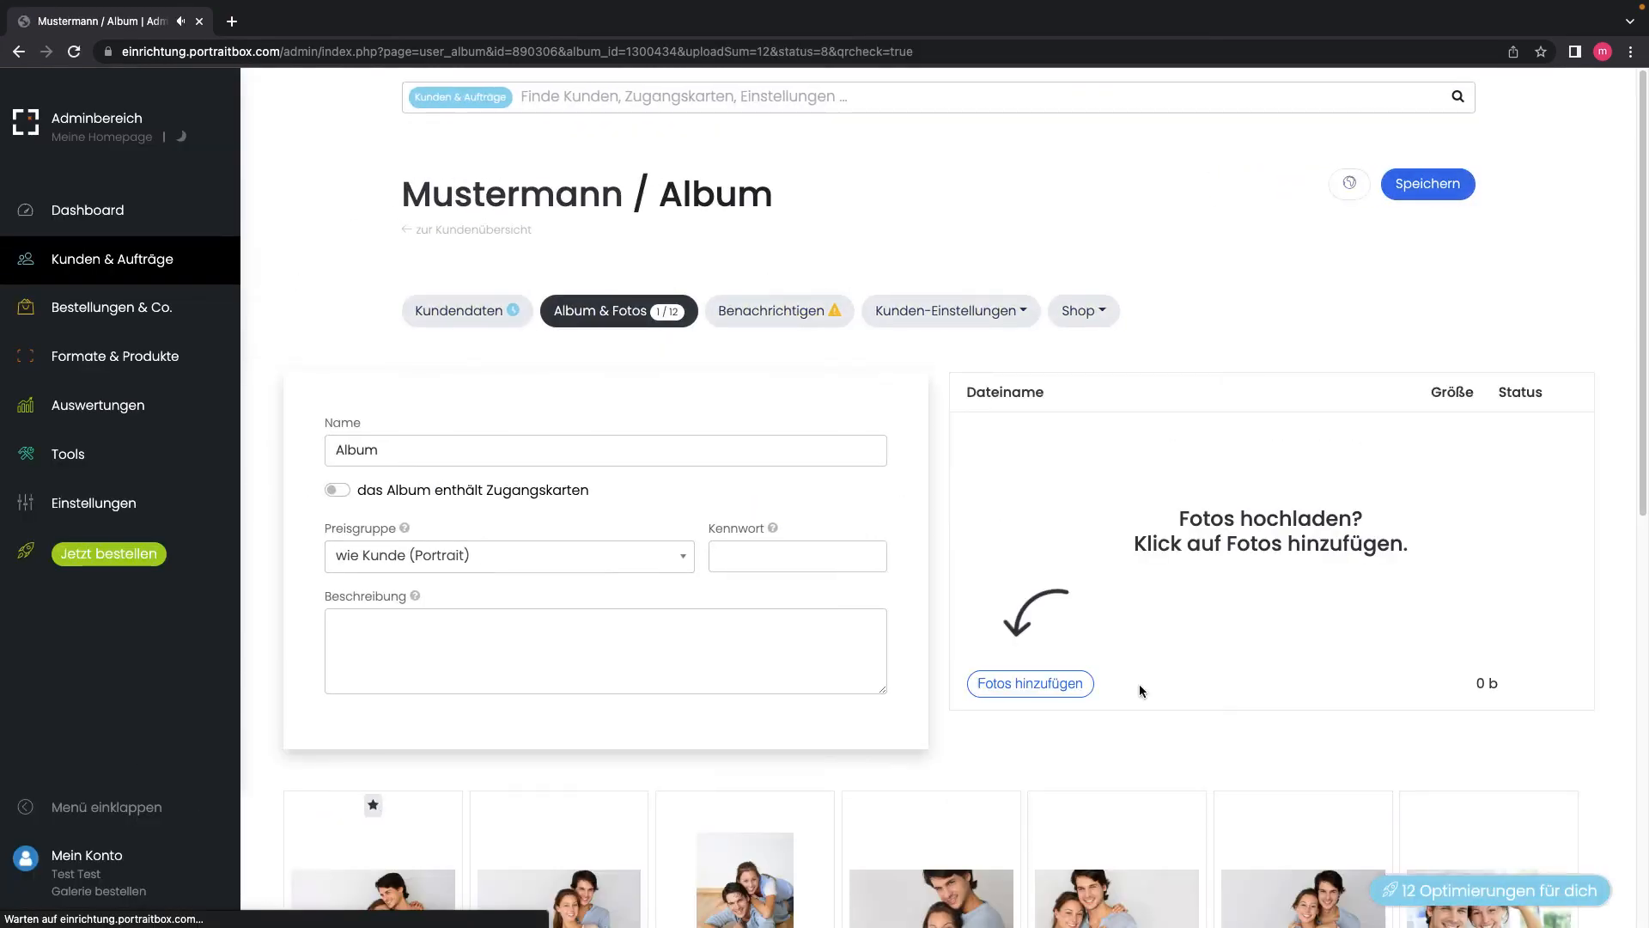
{"action": "scroll", "coordinate": [826, 717], "scroll_direction": "down", "scroll_amount": 1}
{"action": "scroll", "coordinate": [826, 716], "scroll_direction": "down", "scroll_amount": 3}
{"action": "mouse_move", "coordinate": [807, 728]}
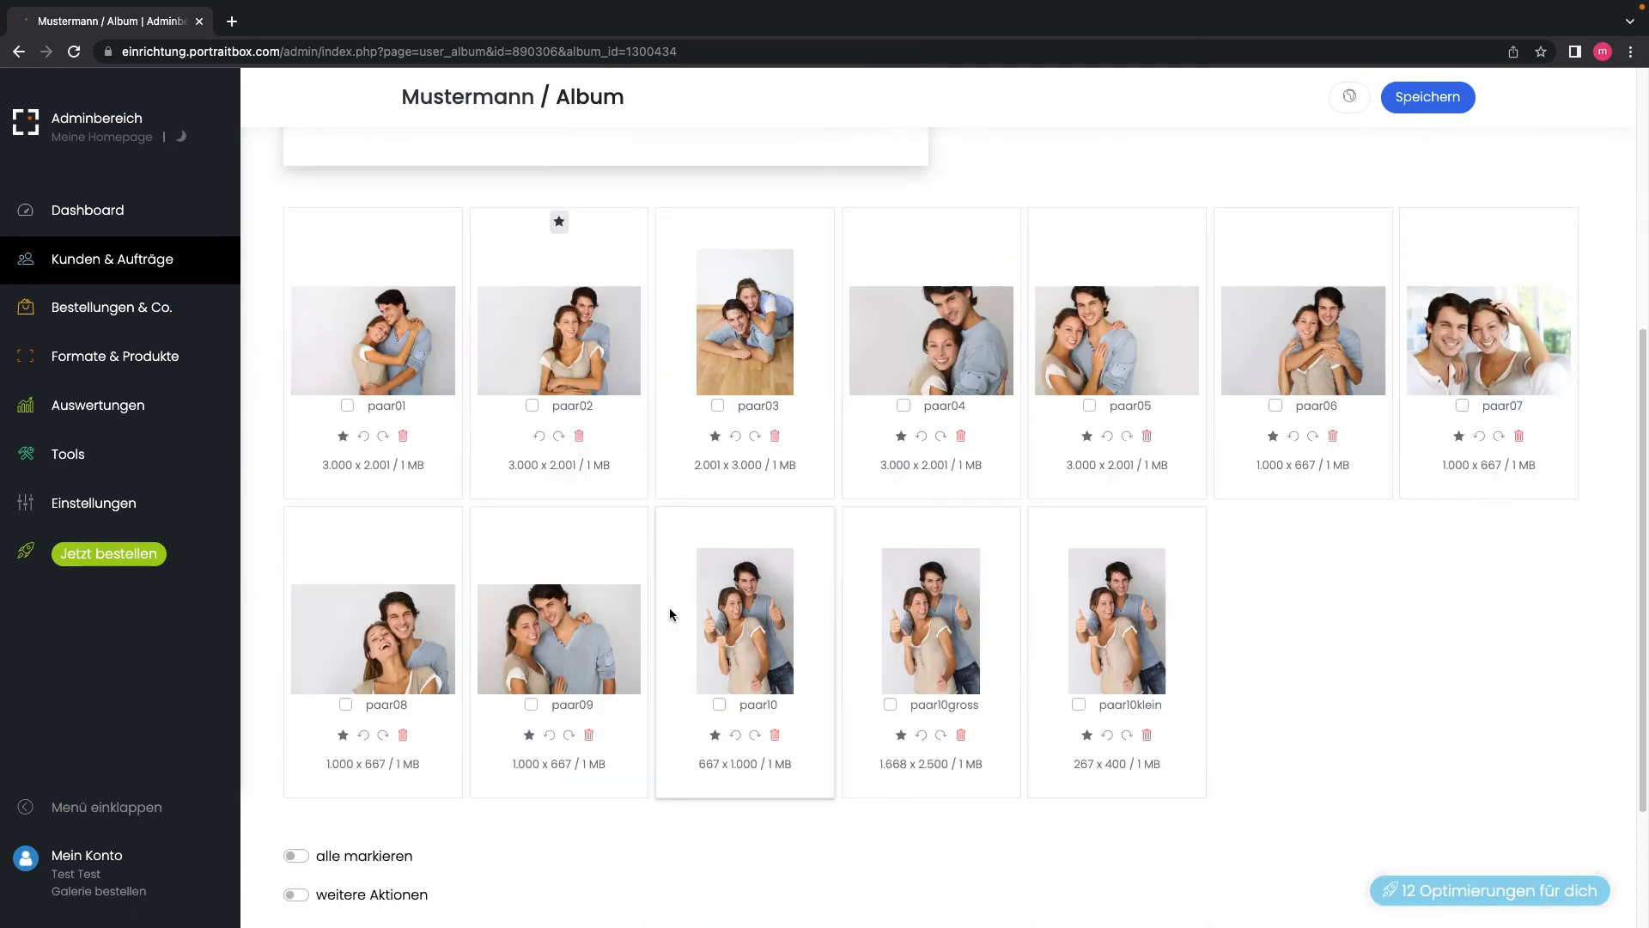
{"action": "scroll", "coordinate": [657, 658], "scroll_direction": "up", "scroll_amount": 7}
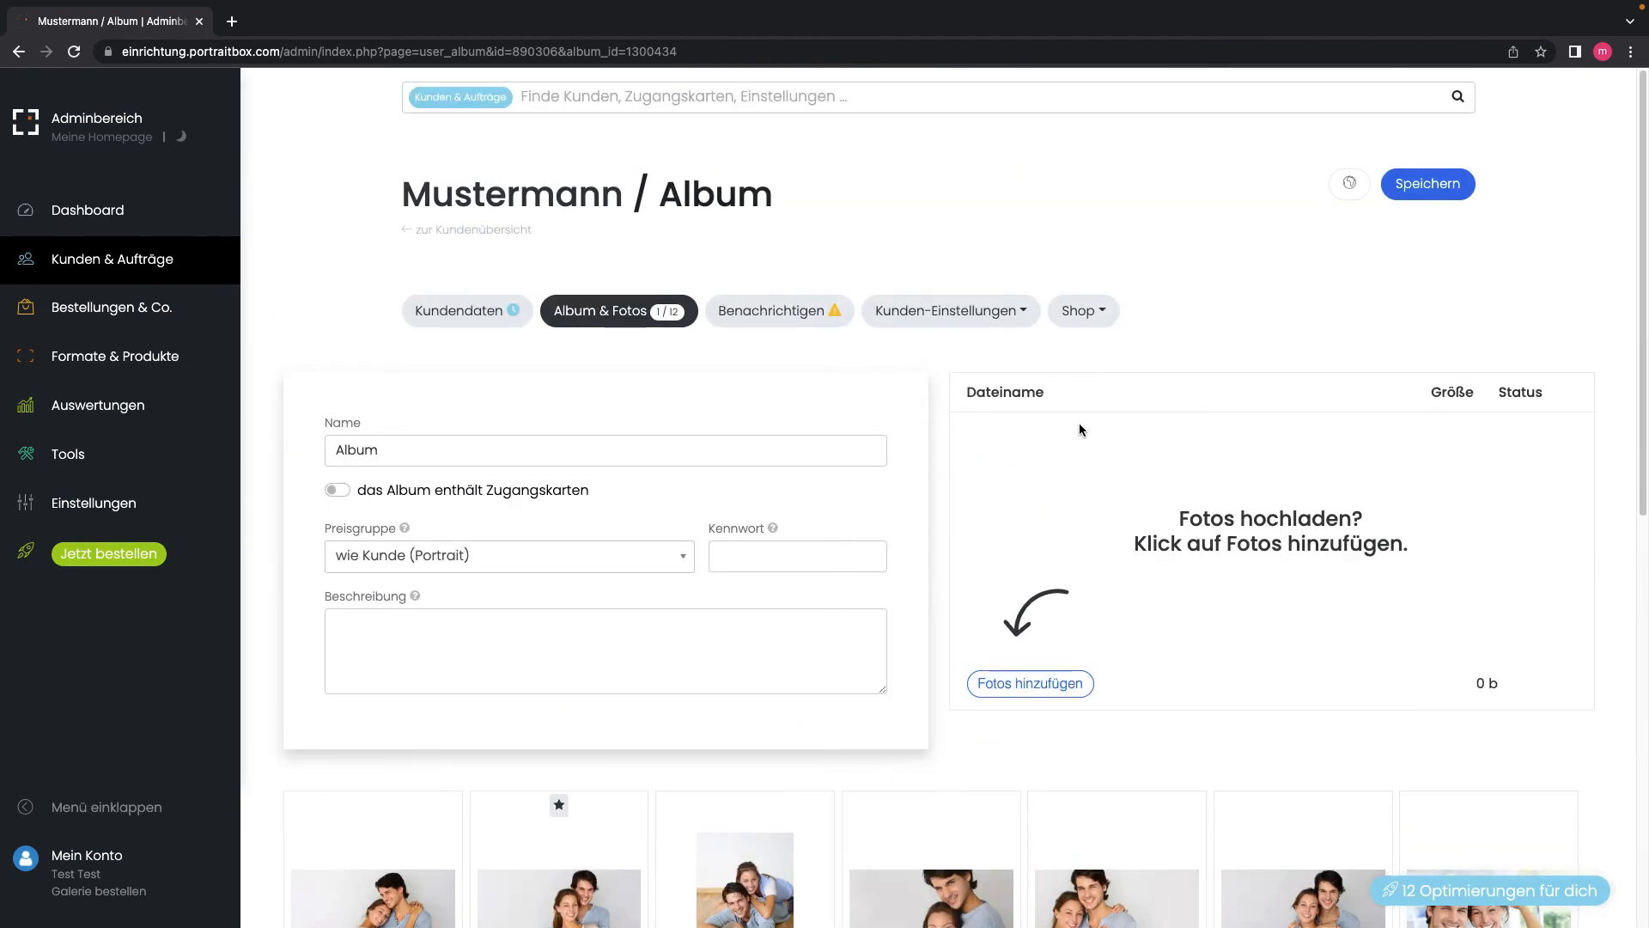
Step: Open the customer's gallery in a new tab and browse its 12 photos
{"action": "left_click", "coordinate": [1350, 185]}
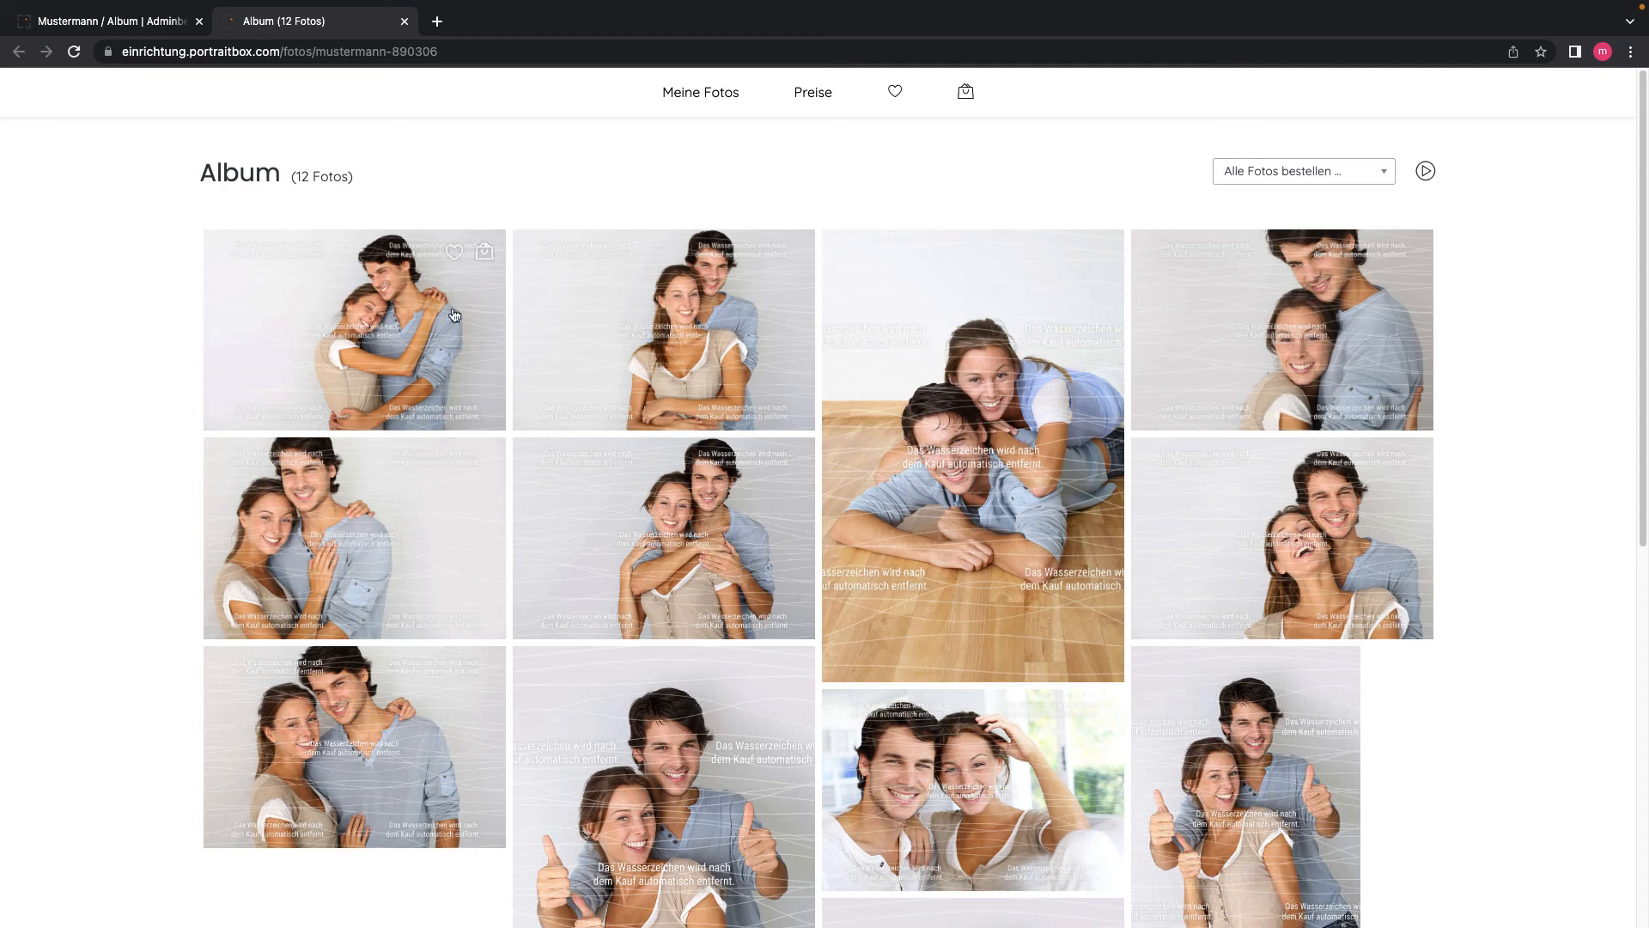
{"action": "scroll", "coordinate": [607, 353], "scroll_direction": "down", "scroll_amount": 5}
{"action": "scroll", "coordinate": [607, 352], "scroll_direction": "up", "scroll_amount": 5}
Step: Add photo paar02 to the cart as a 13 x 18 cm print
{"action": "left_click", "coordinate": [688, 339]}
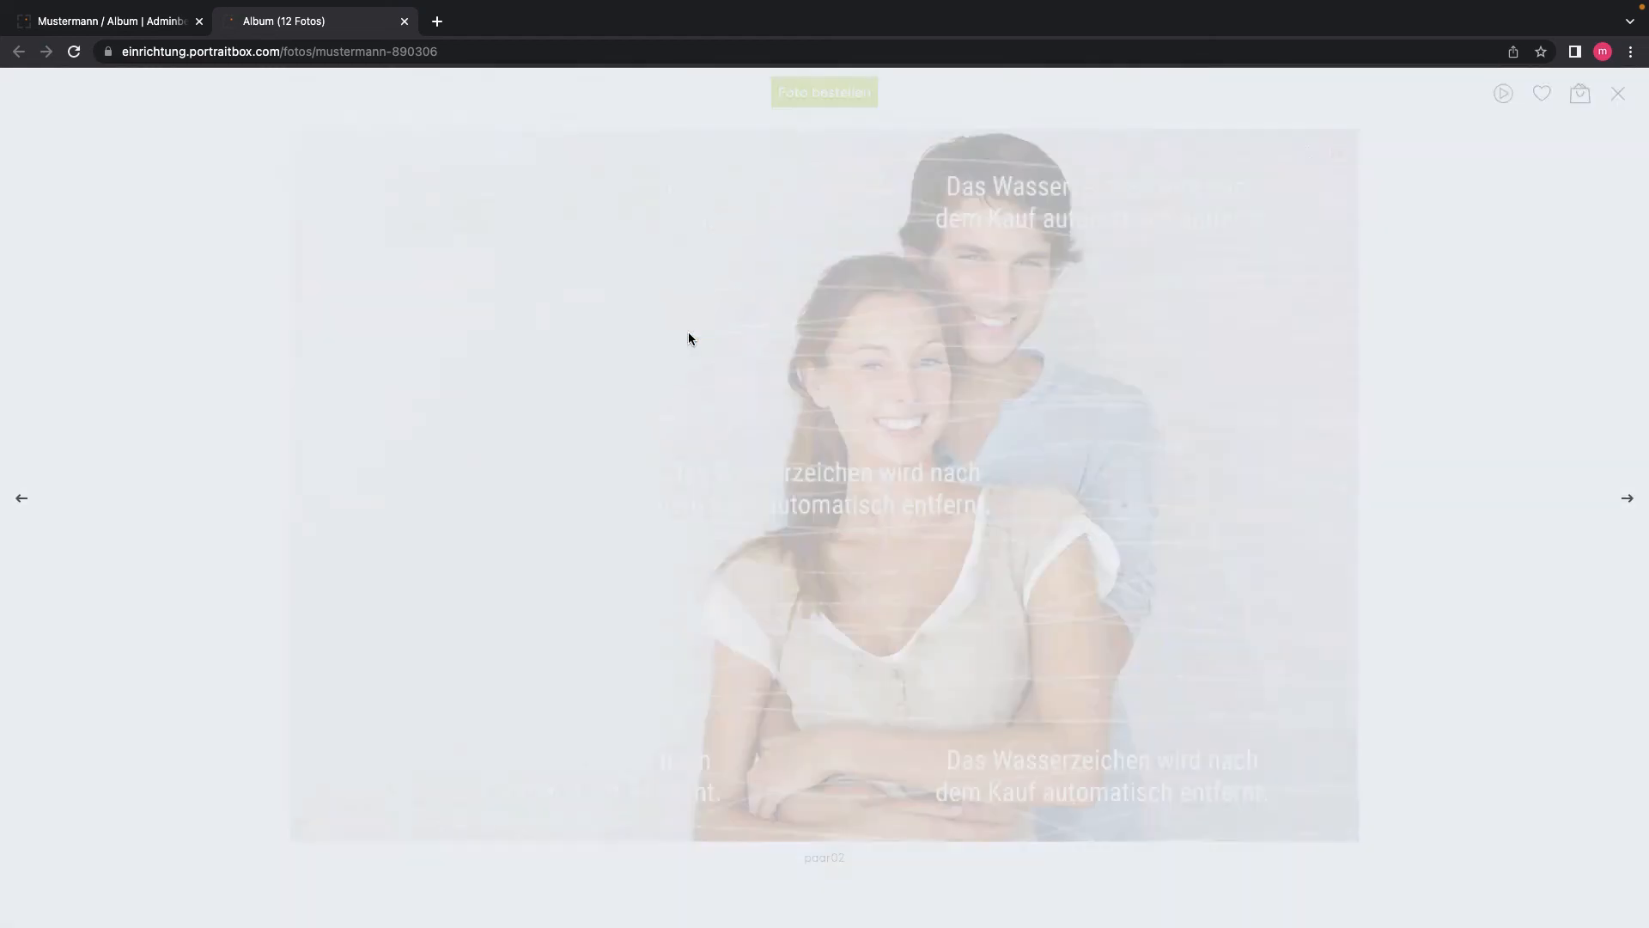
{"action": "left_click", "coordinate": [821, 95]}
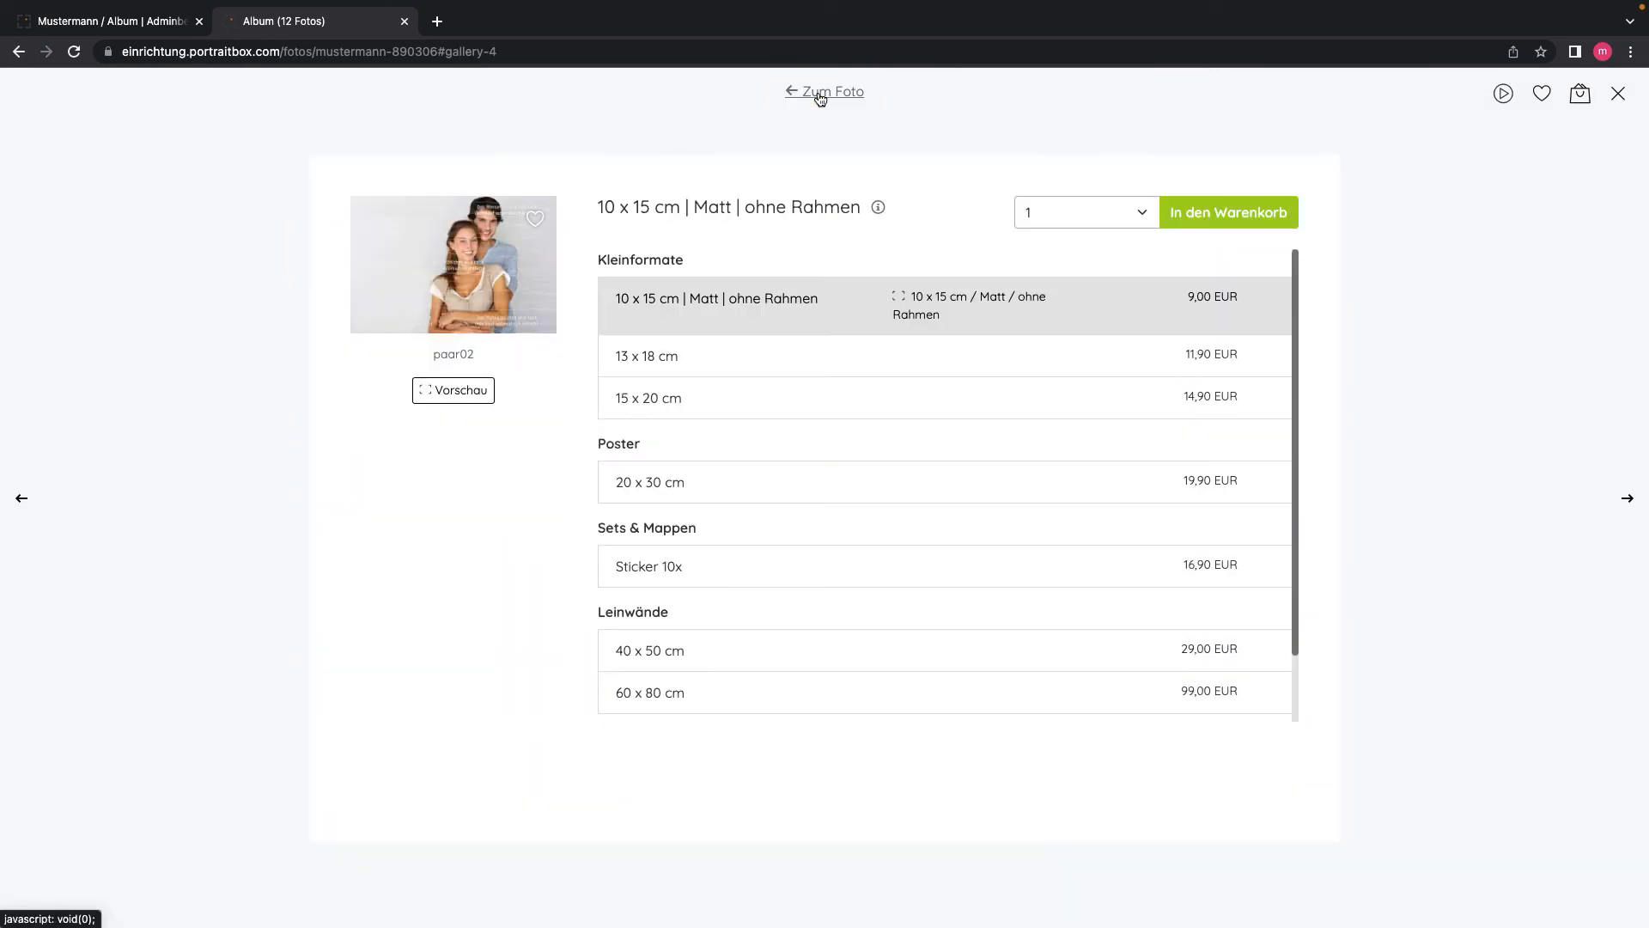
{"action": "left_click", "coordinate": [699, 360]}
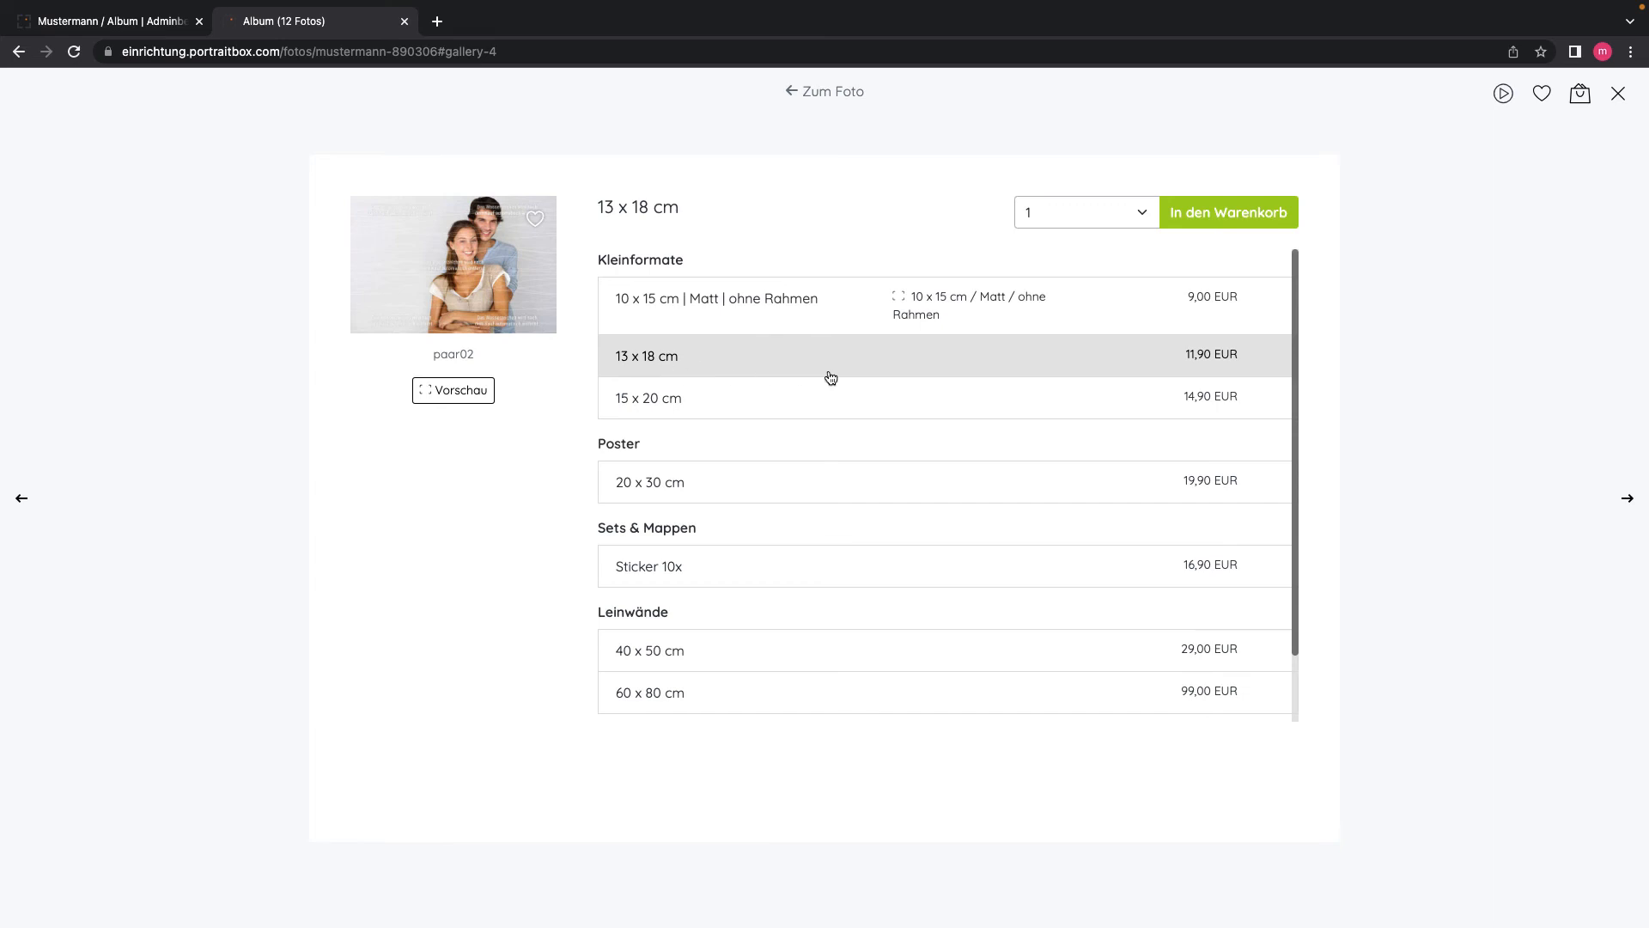
{"action": "left_click", "coordinate": [1237, 212]}
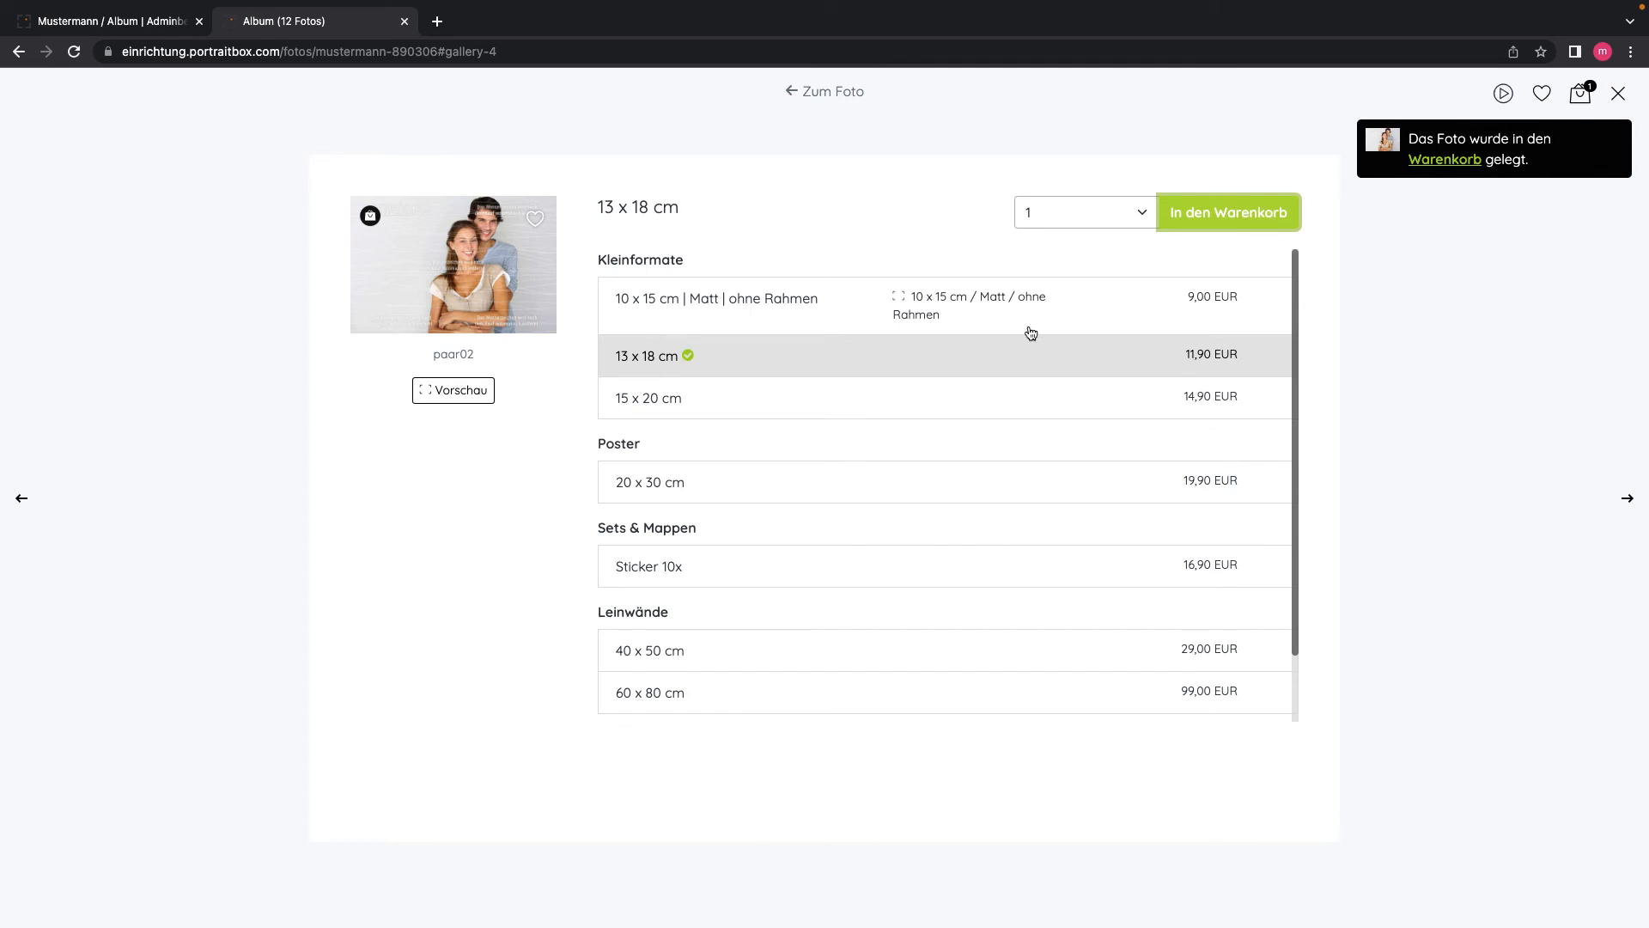
Step: Add photo paar03 to the cart as a 'Datei zum Download'
{"action": "left_click", "coordinate": [1627, 502]}
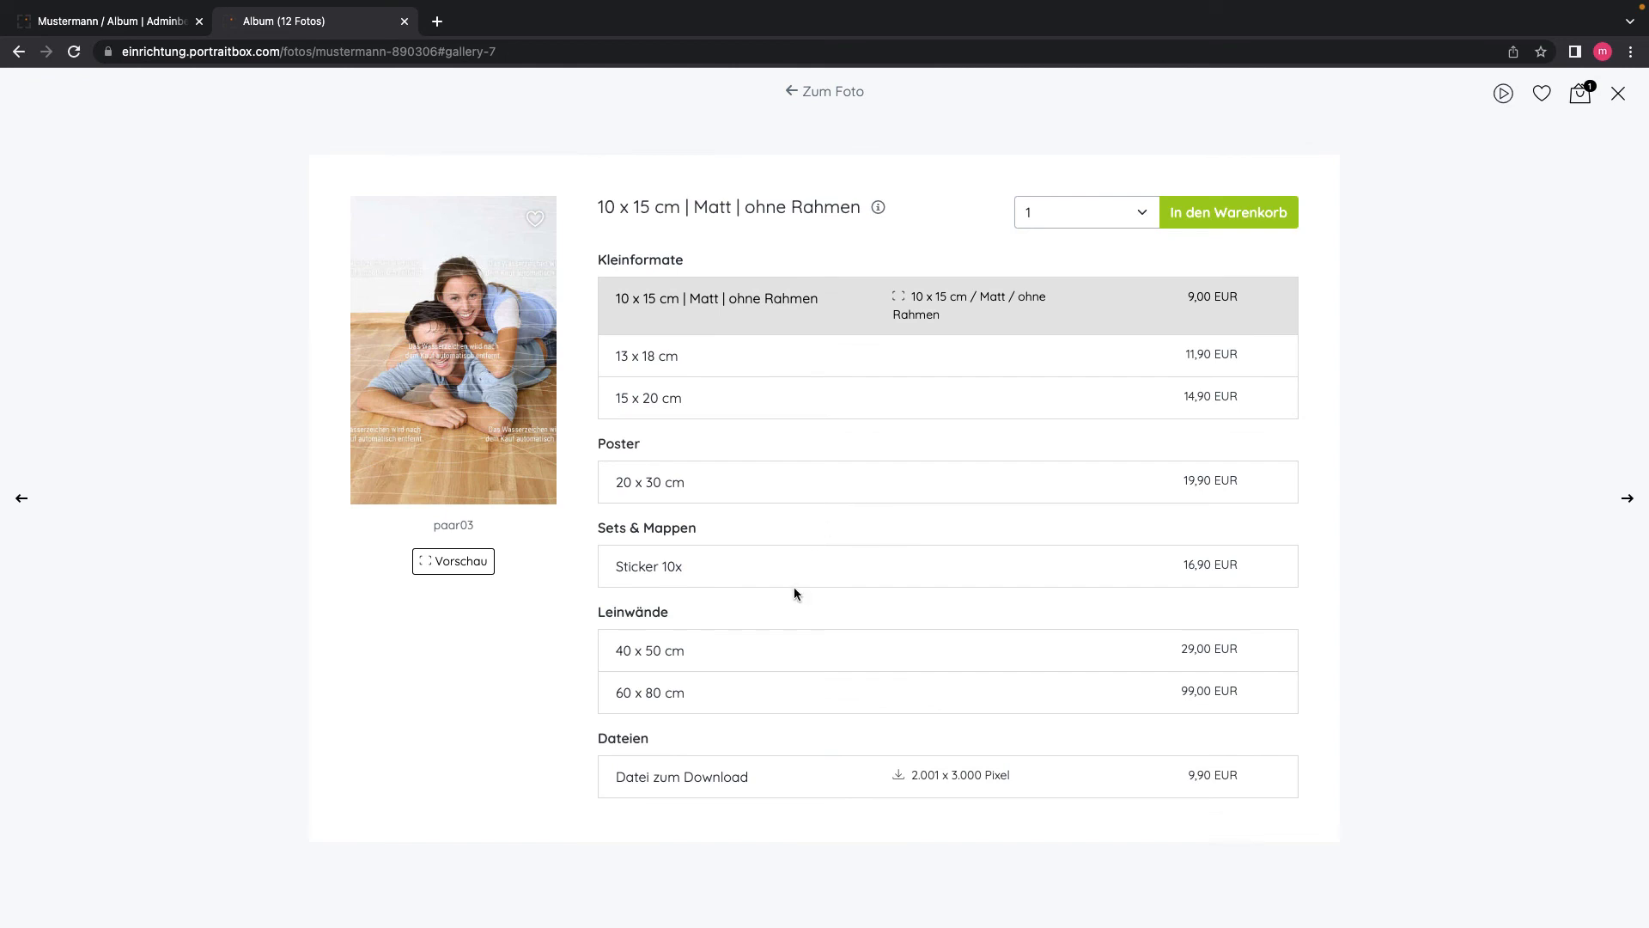
{"action": "left_click", "coordinate": [670, 778]}
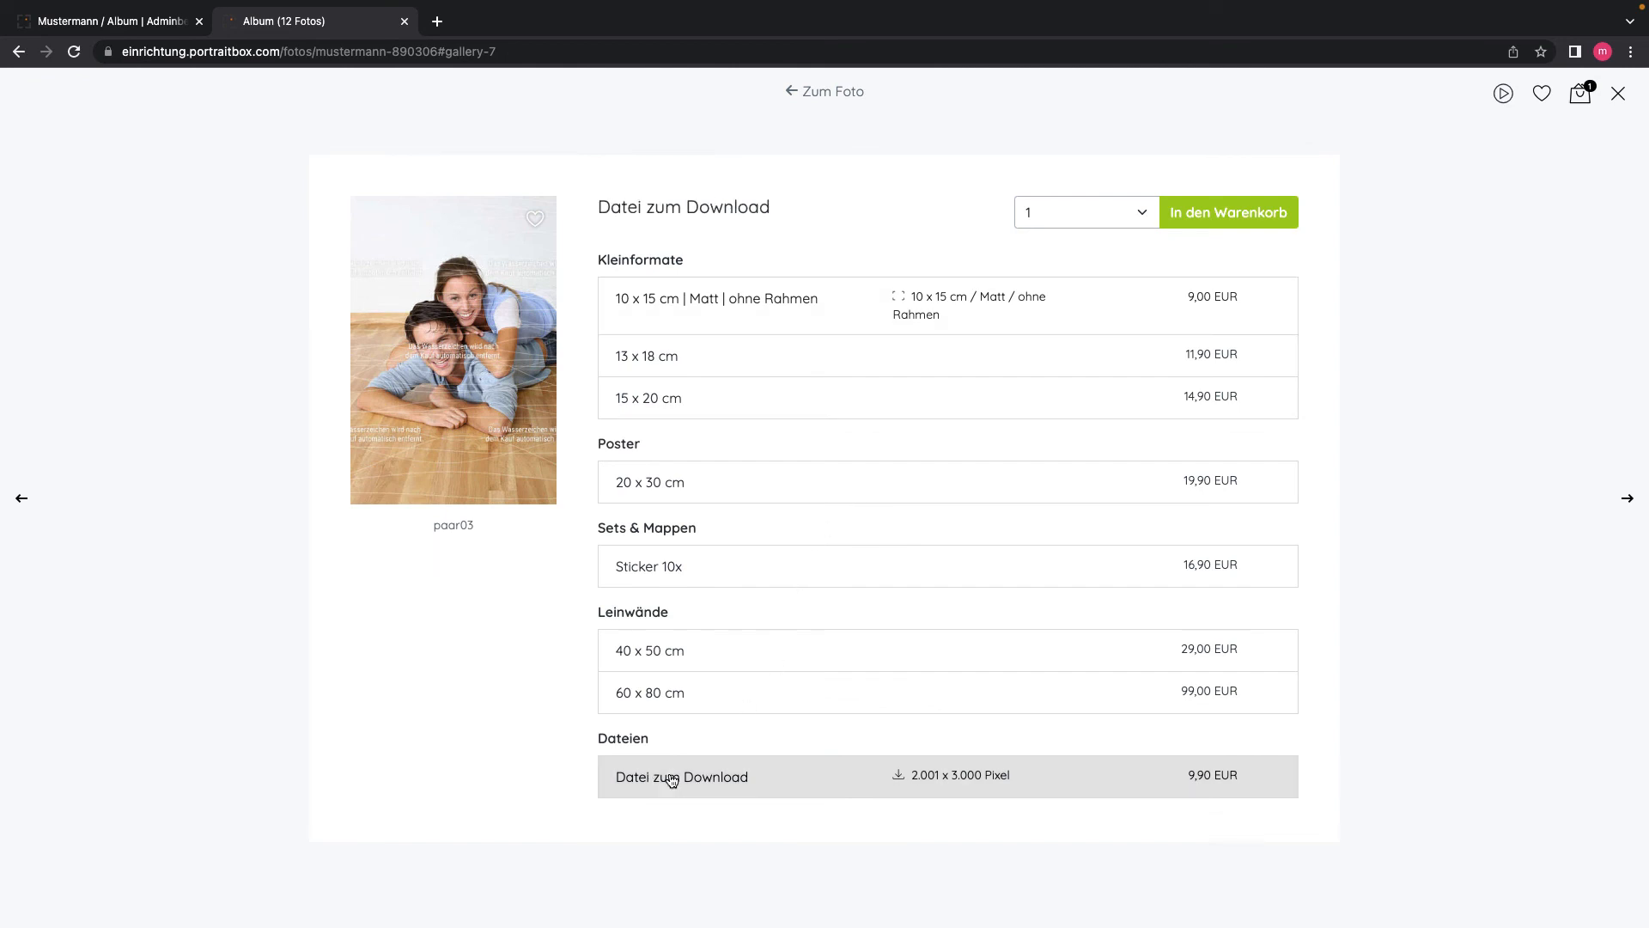
{"action": "left_click", "coordinate": [1232, 212]}
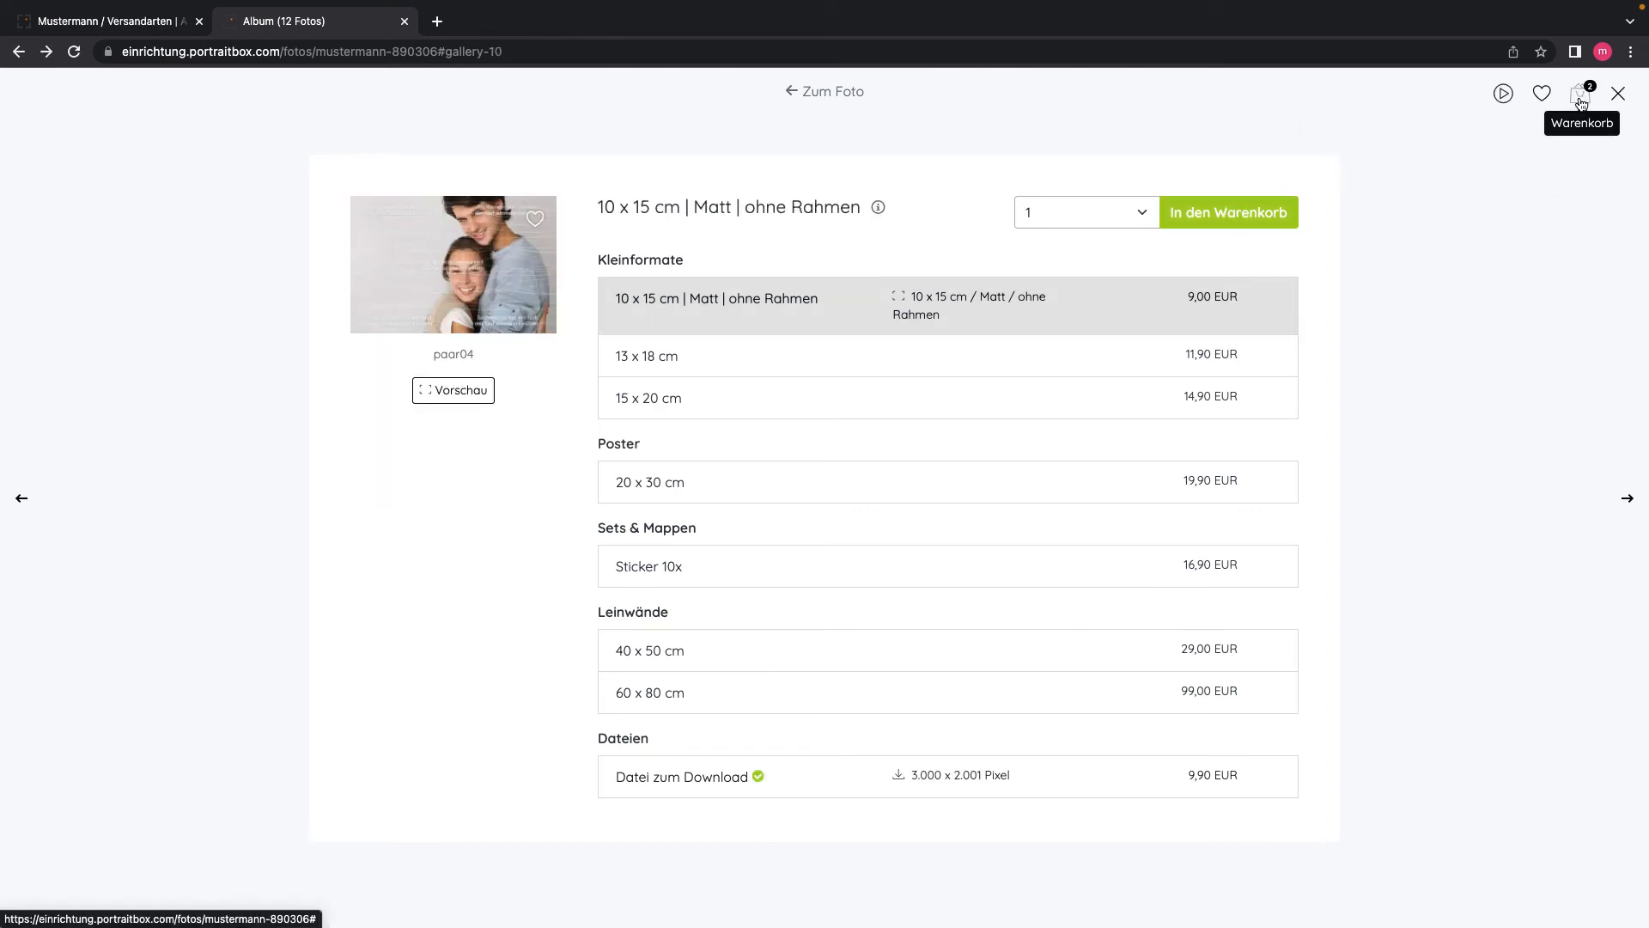
Step: Review the two-photo cart totalling 21,80 EUR and proceed to checkout
{"action": "left_click", "coordinate": [1578, 96]}
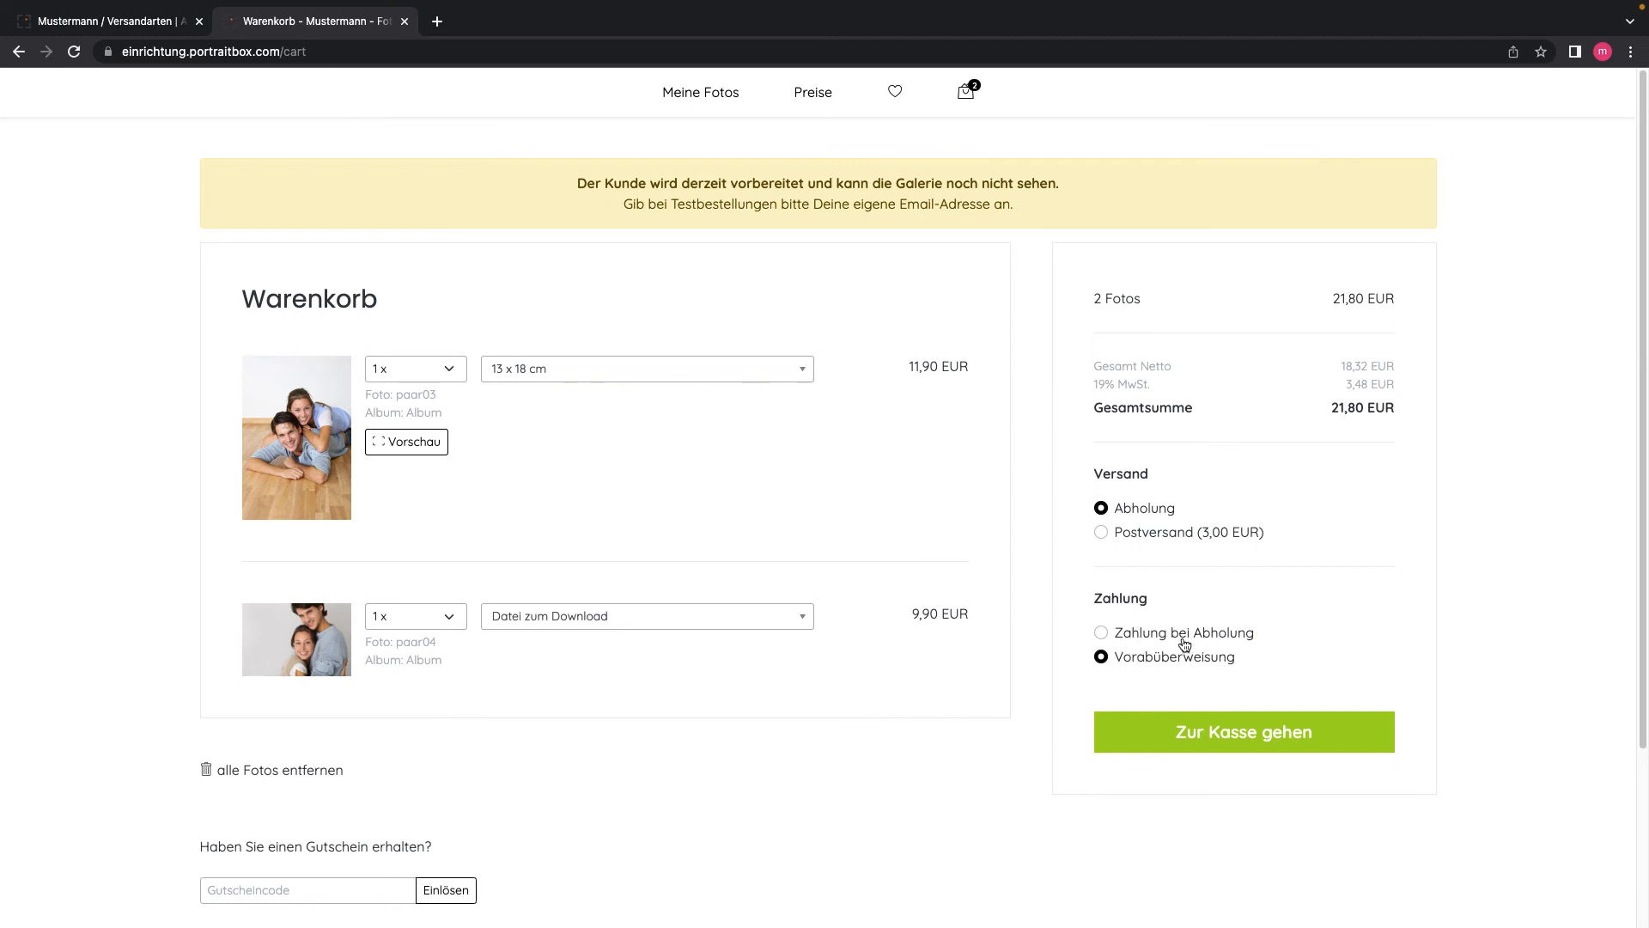
{"action": "left_click", "coordinate": [1194, 736]}
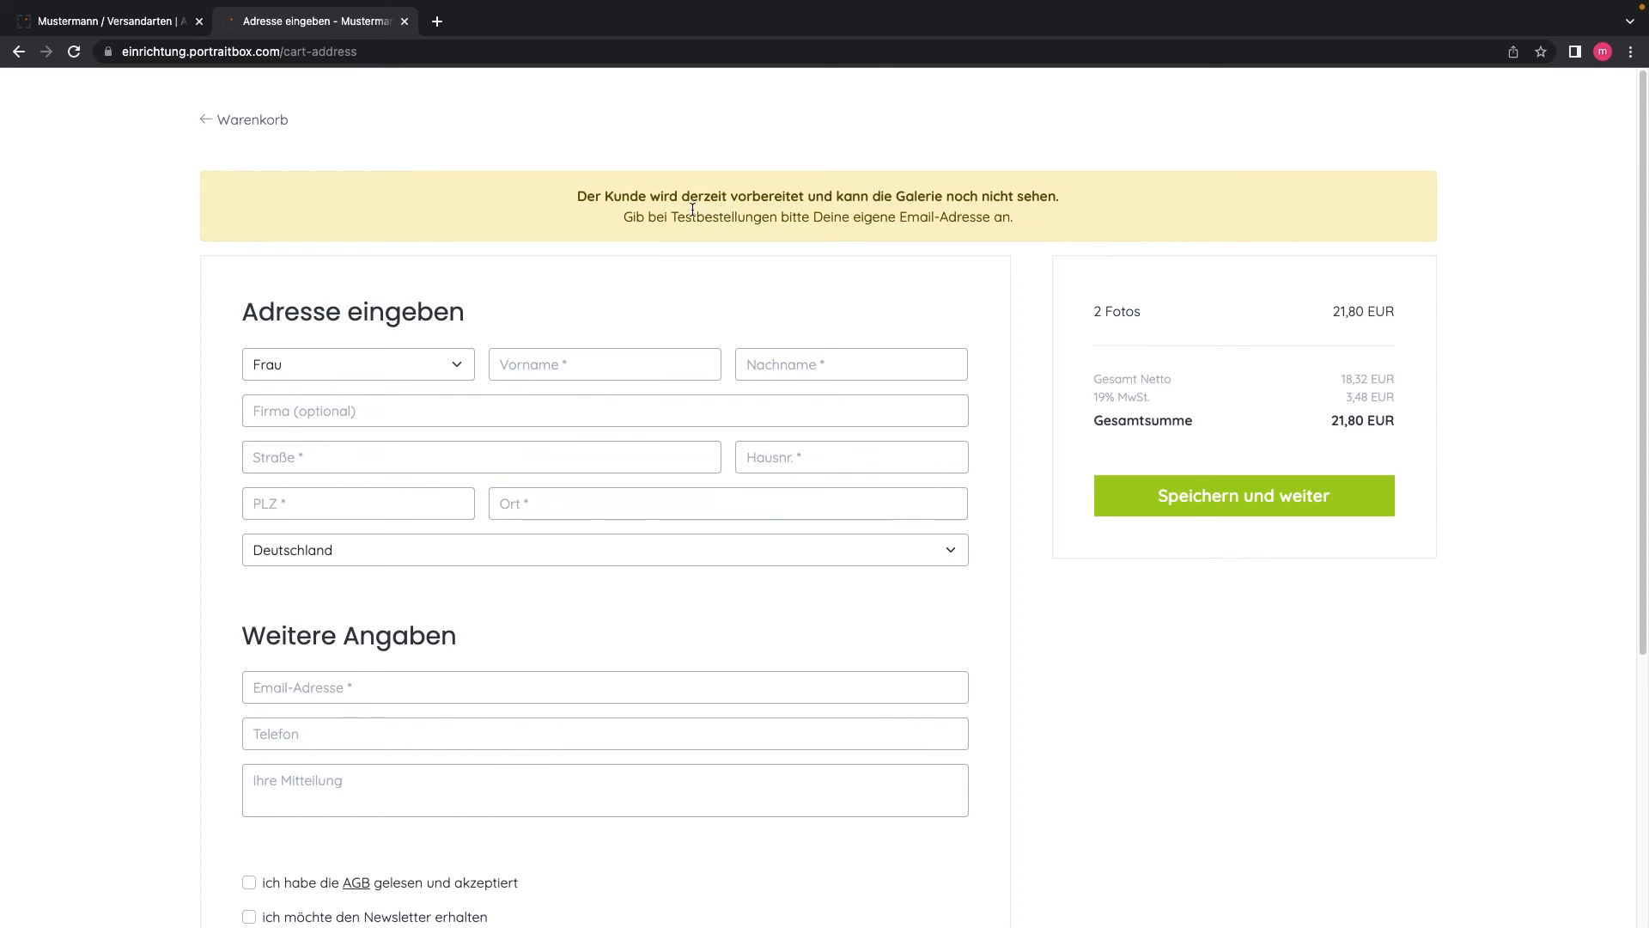
Step: Fill in test billing details and the shop e-mail address, accept the AGB, and continue
{"action": "scroll", "coordinate": [616, 274], "scroll_direction": "down", "scroll_amount": 1}
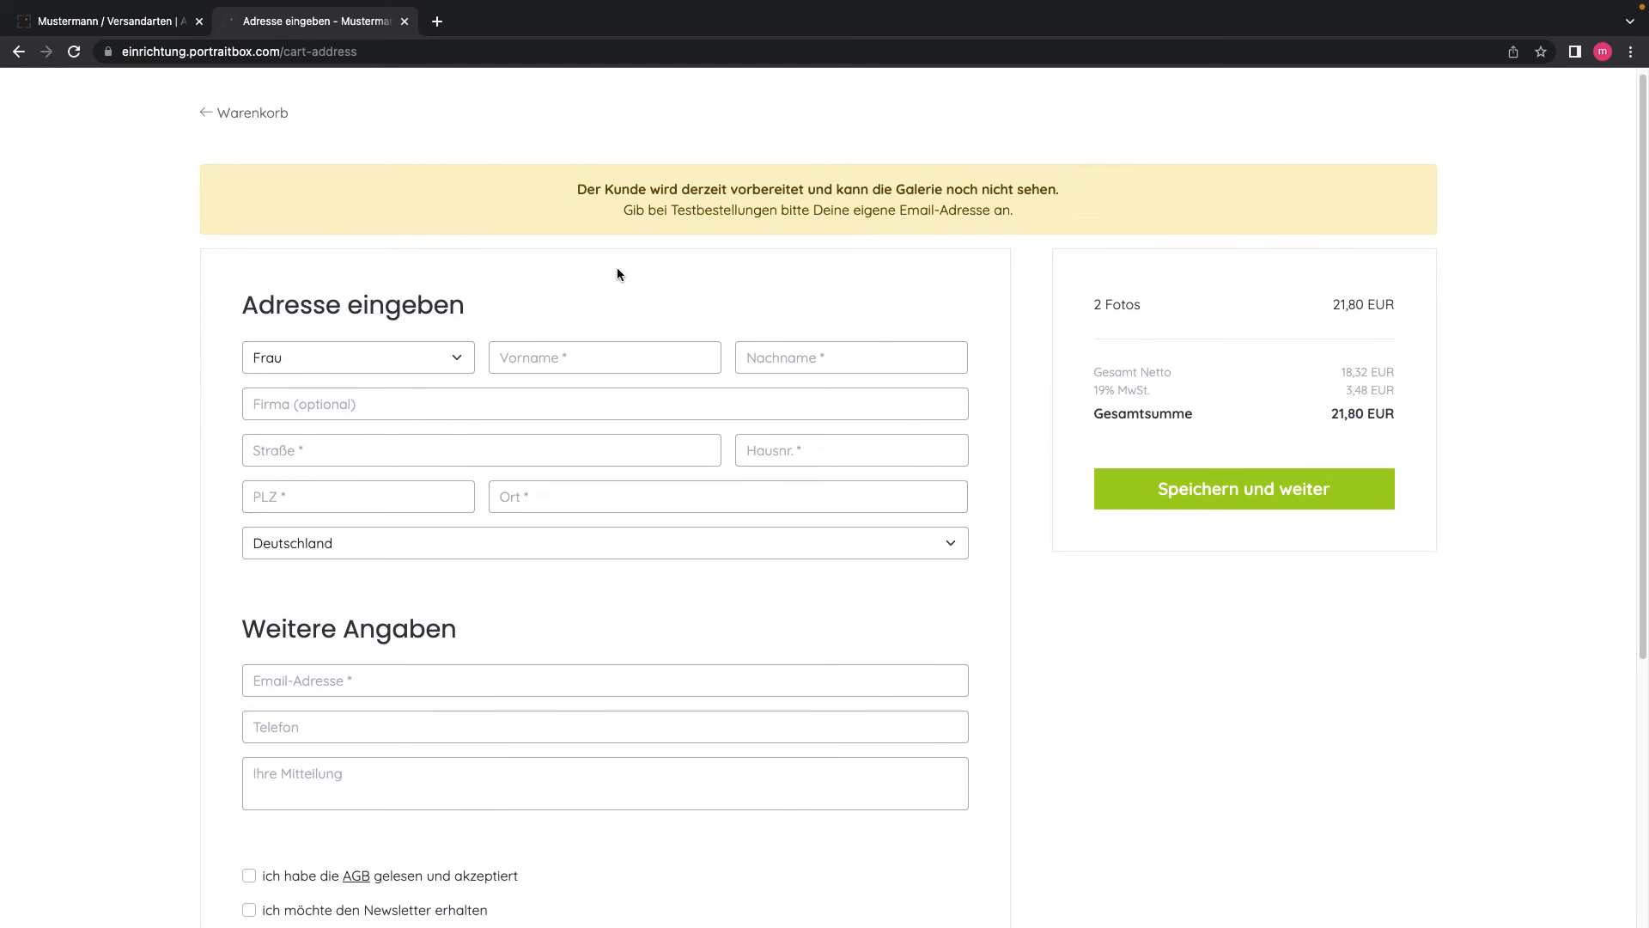
{"action": "left_click", "coordinate": [566, 348]}
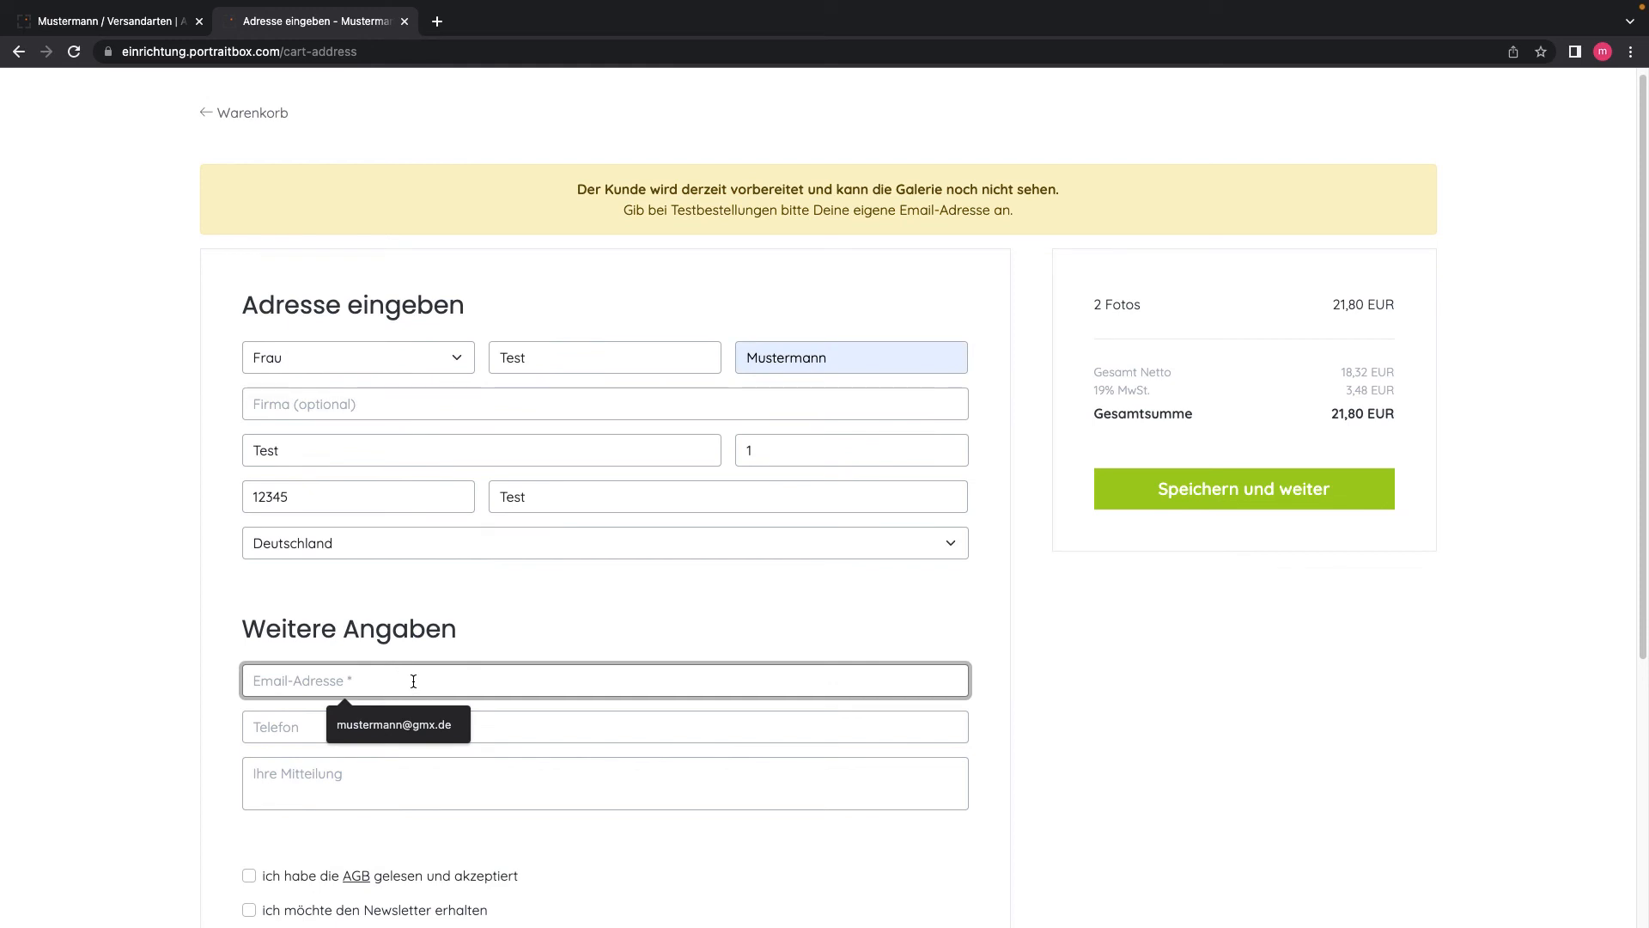
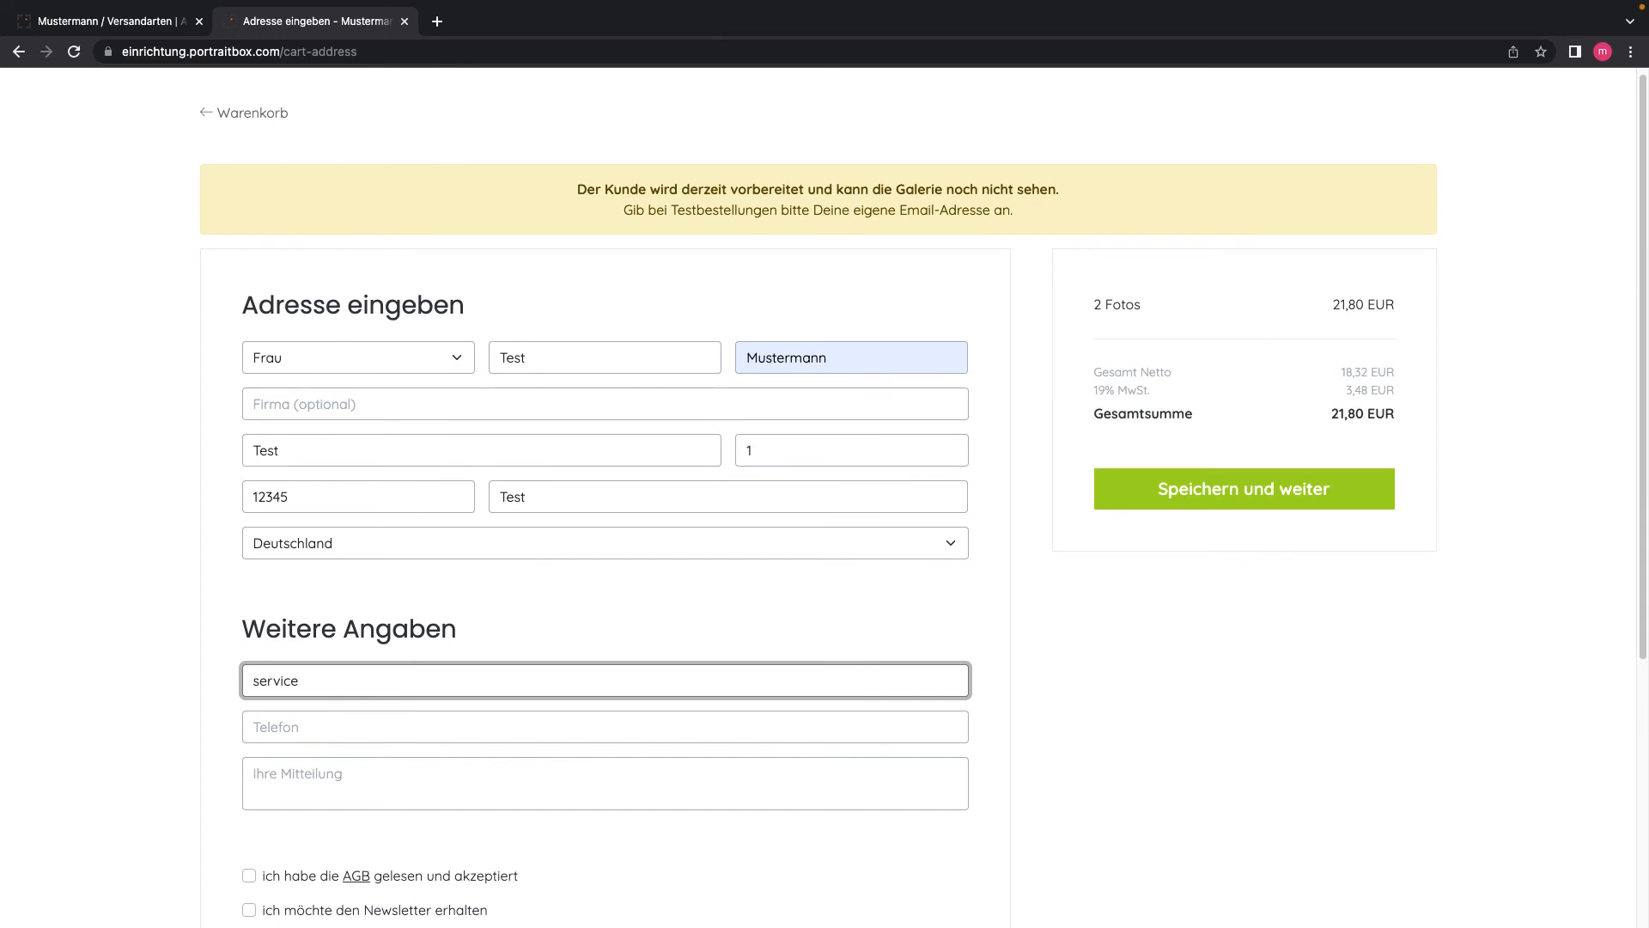
{"action": "scroll", "coordinate": [410, 682], "scroll_direction": "down", "scroll_amount": 1}
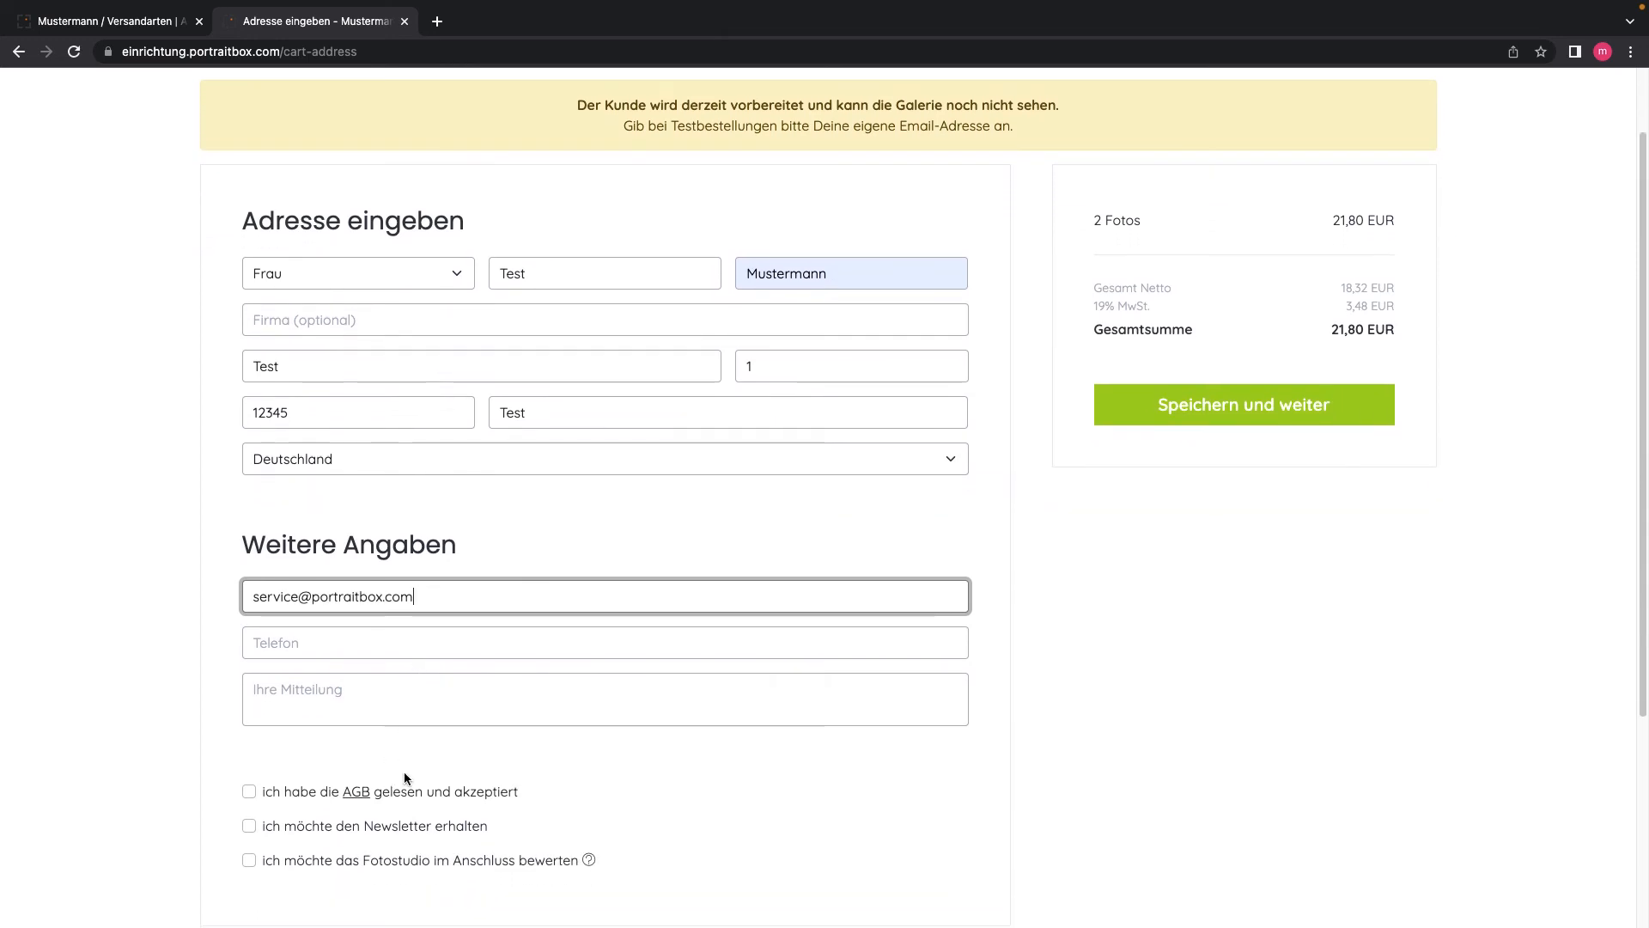
{"action": "left_click", "coordinate": [249, 792]}
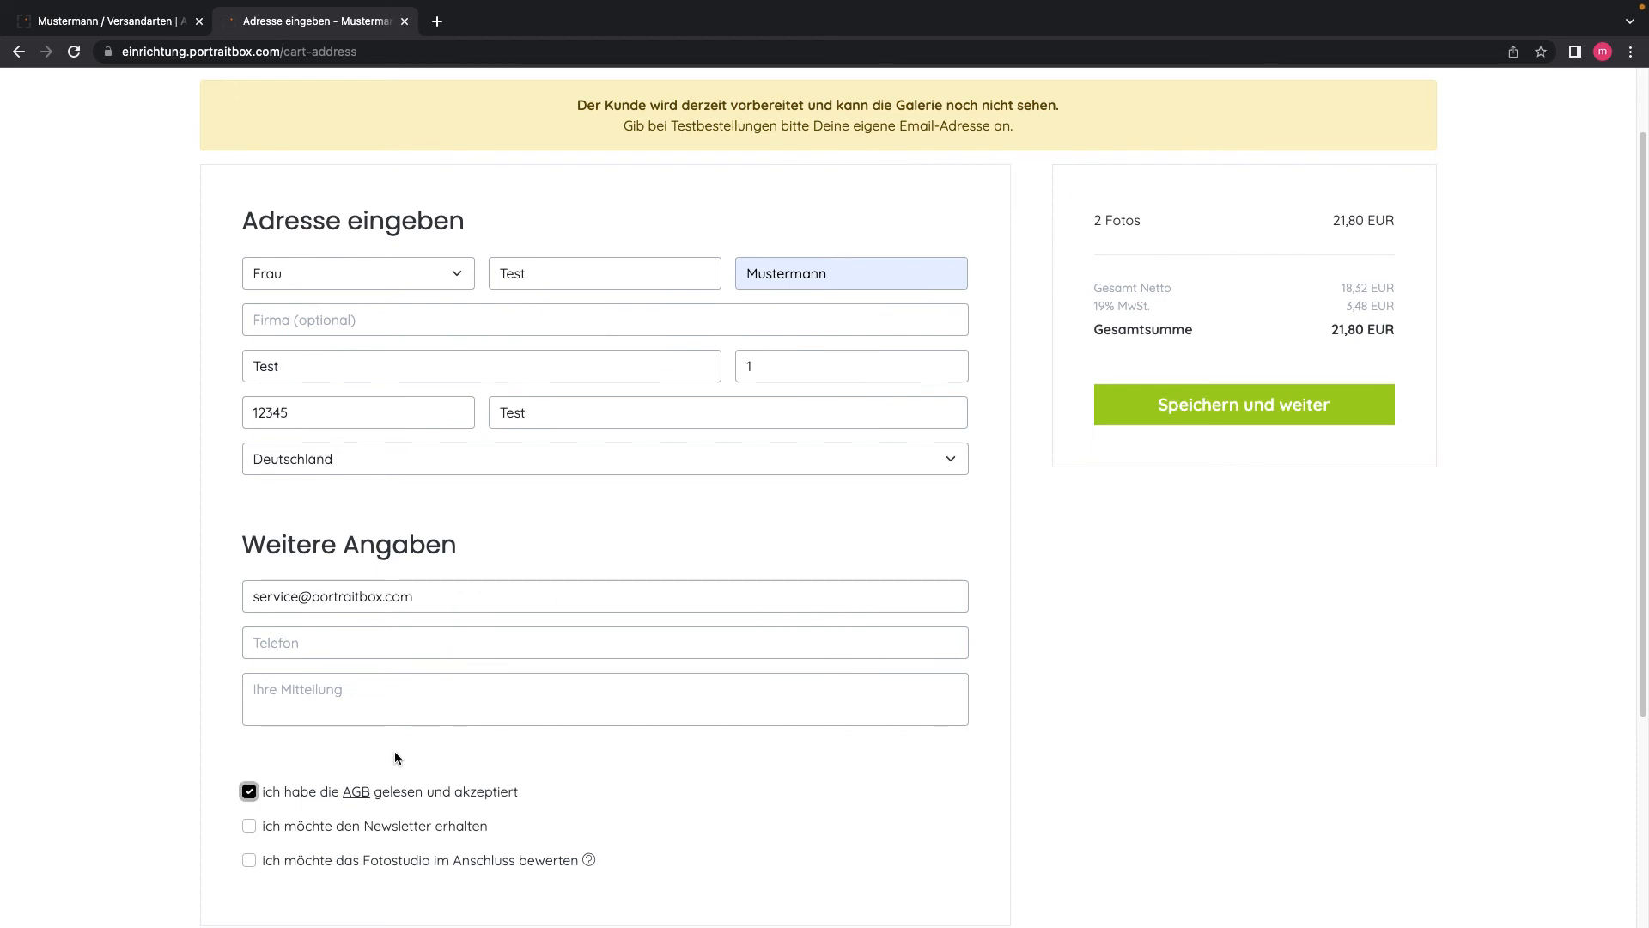
{"action": "scroll", "coordinate": [822, 772], "scroll_direction": "up", "scroll_amount": 2}
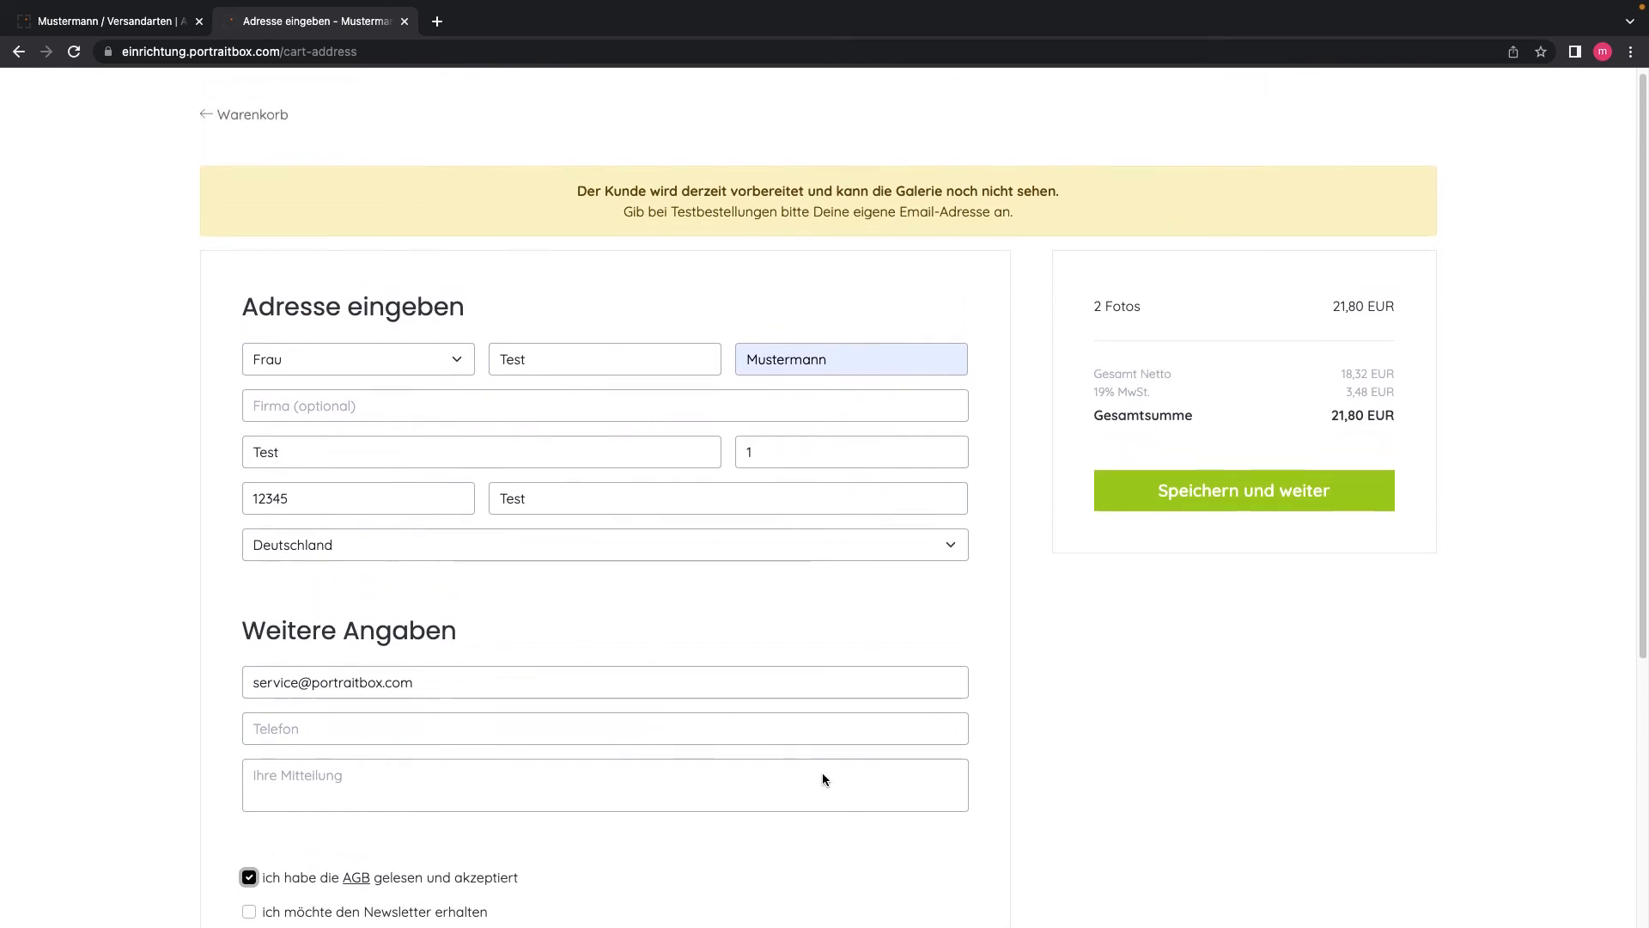
{"action": "left_click", "coordinate": [1202, 503]}
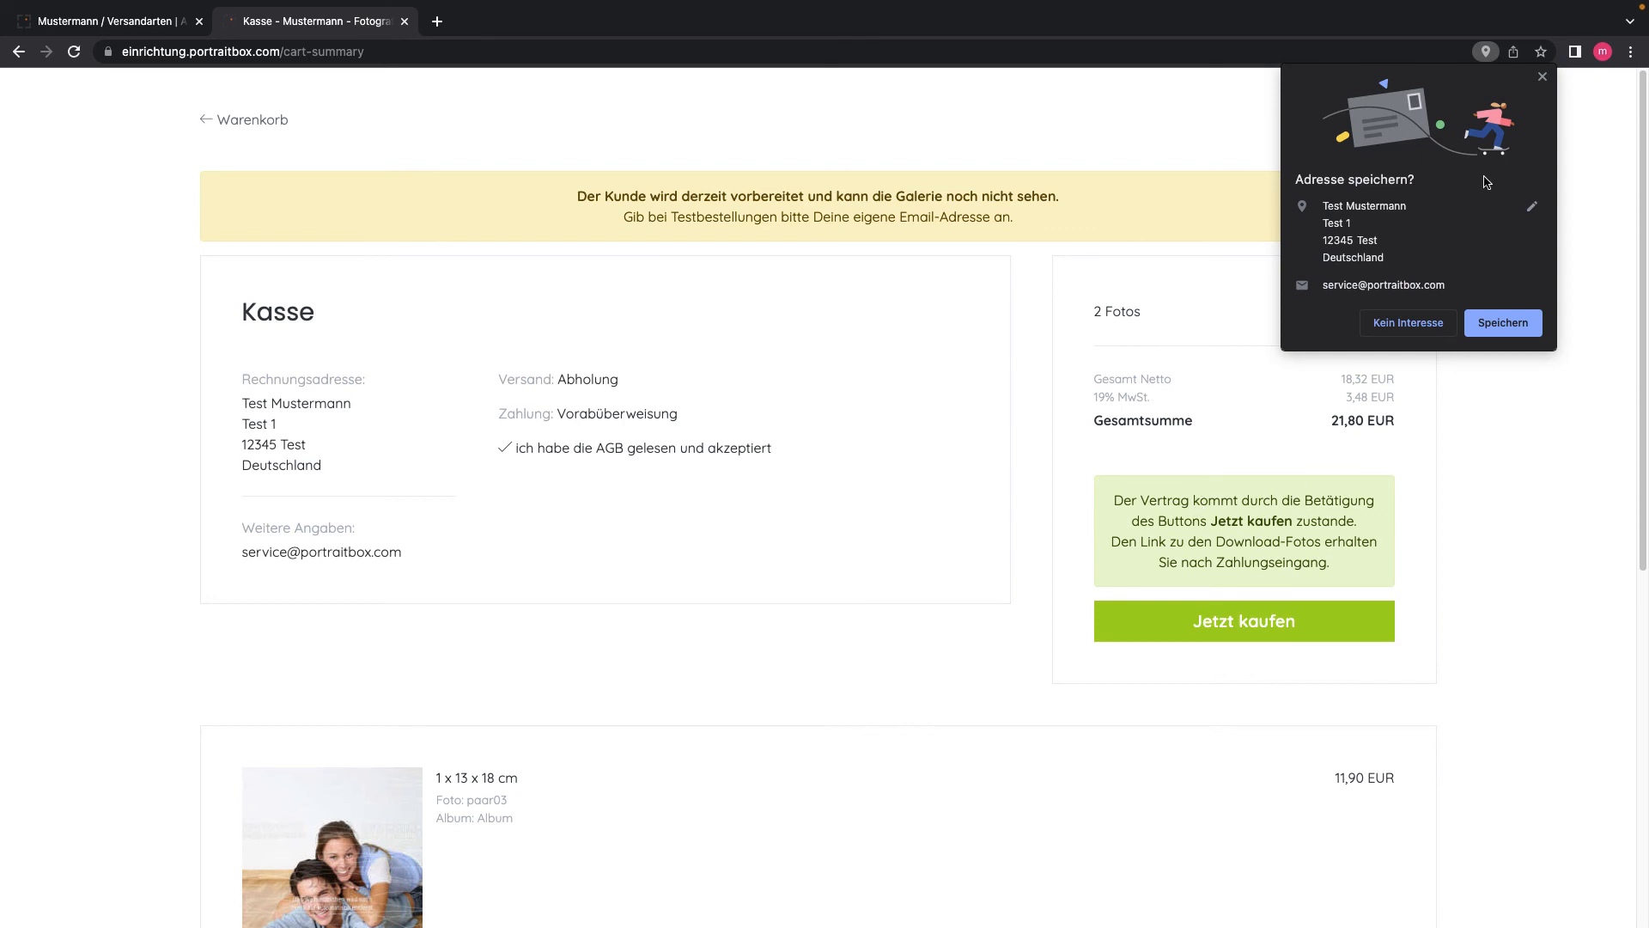
Step: Dismiss Chrome's save-address prompt and place the 21,80 EUR order with 'Jetzt kaufen'
{"action": "left_click", "coordinate": [1542, 76]}
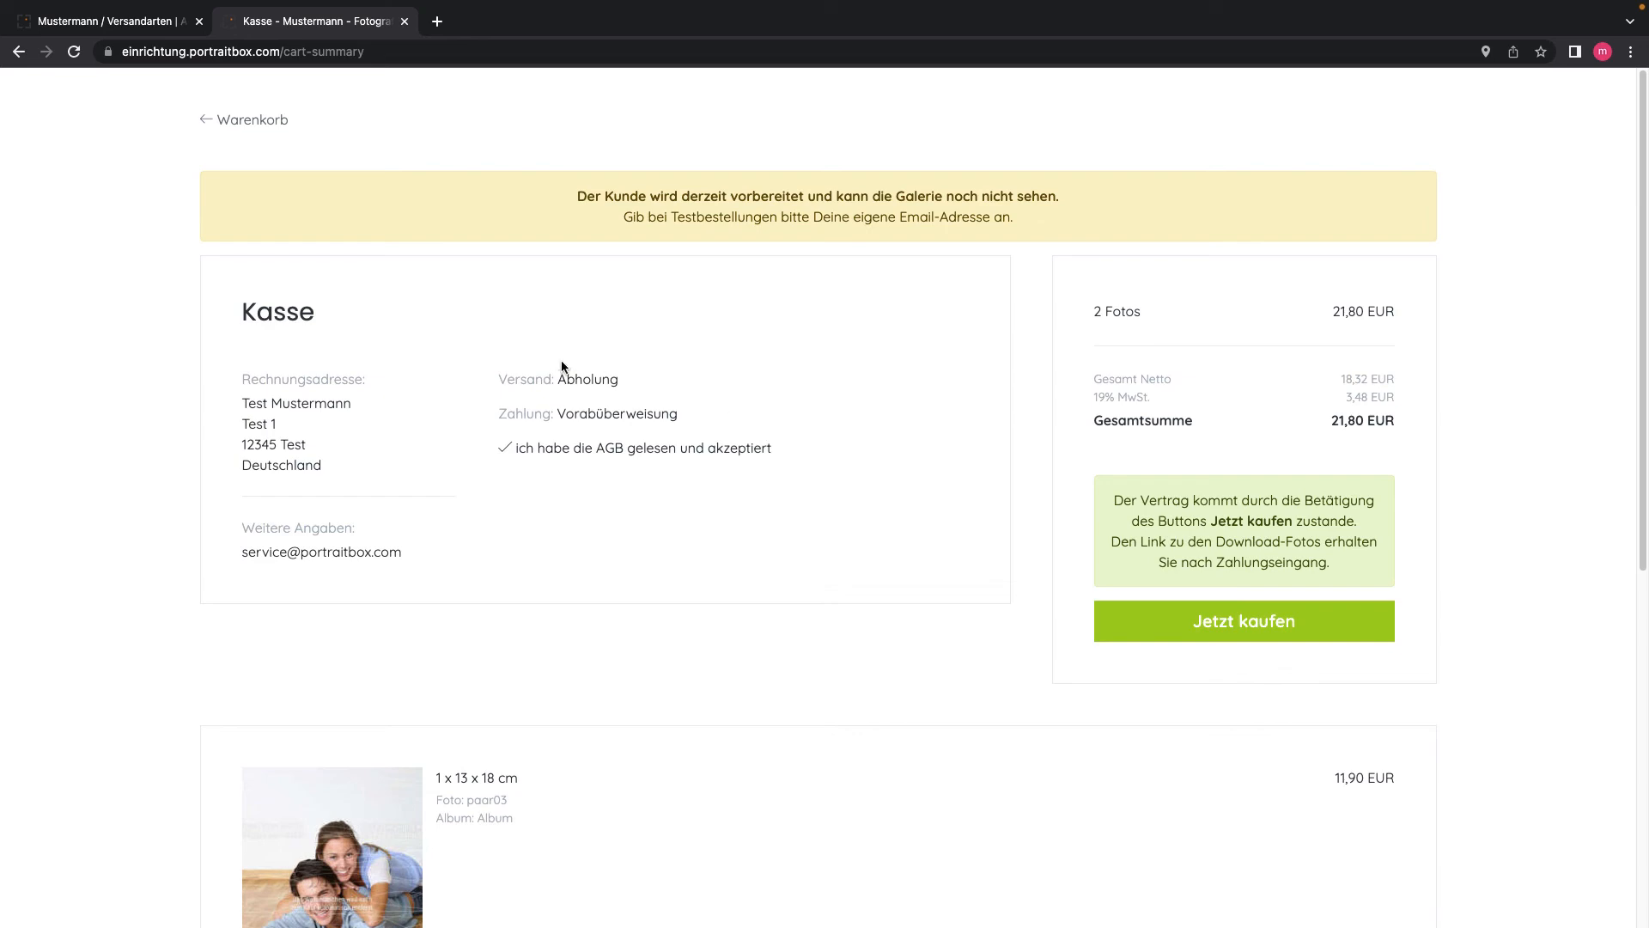
{"action": "scroll", "coordinate": [669, 532], "scroll_direction": "down", "scroll_amount": 6}
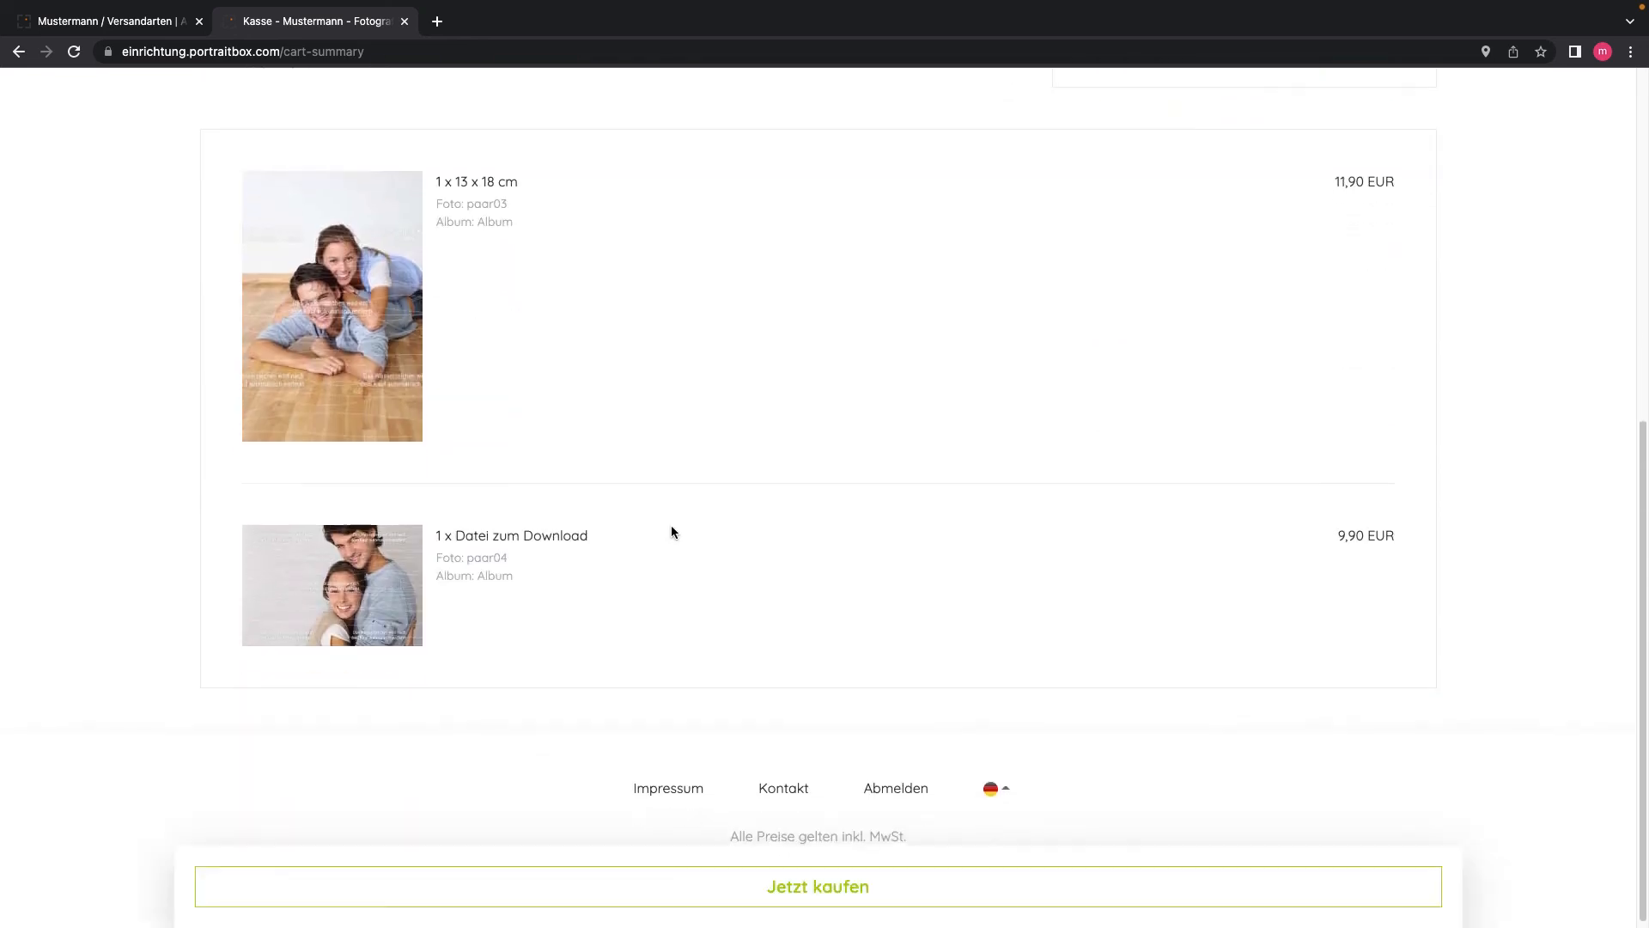
{"action": "scroll", "coordinate": [672, 530], "scroll_direction": "up", "scroll_amount": 5}
{"action": "scroll", "coordinate": [672, 531], "scroll_direction": "up", "scroll_amount": 2}
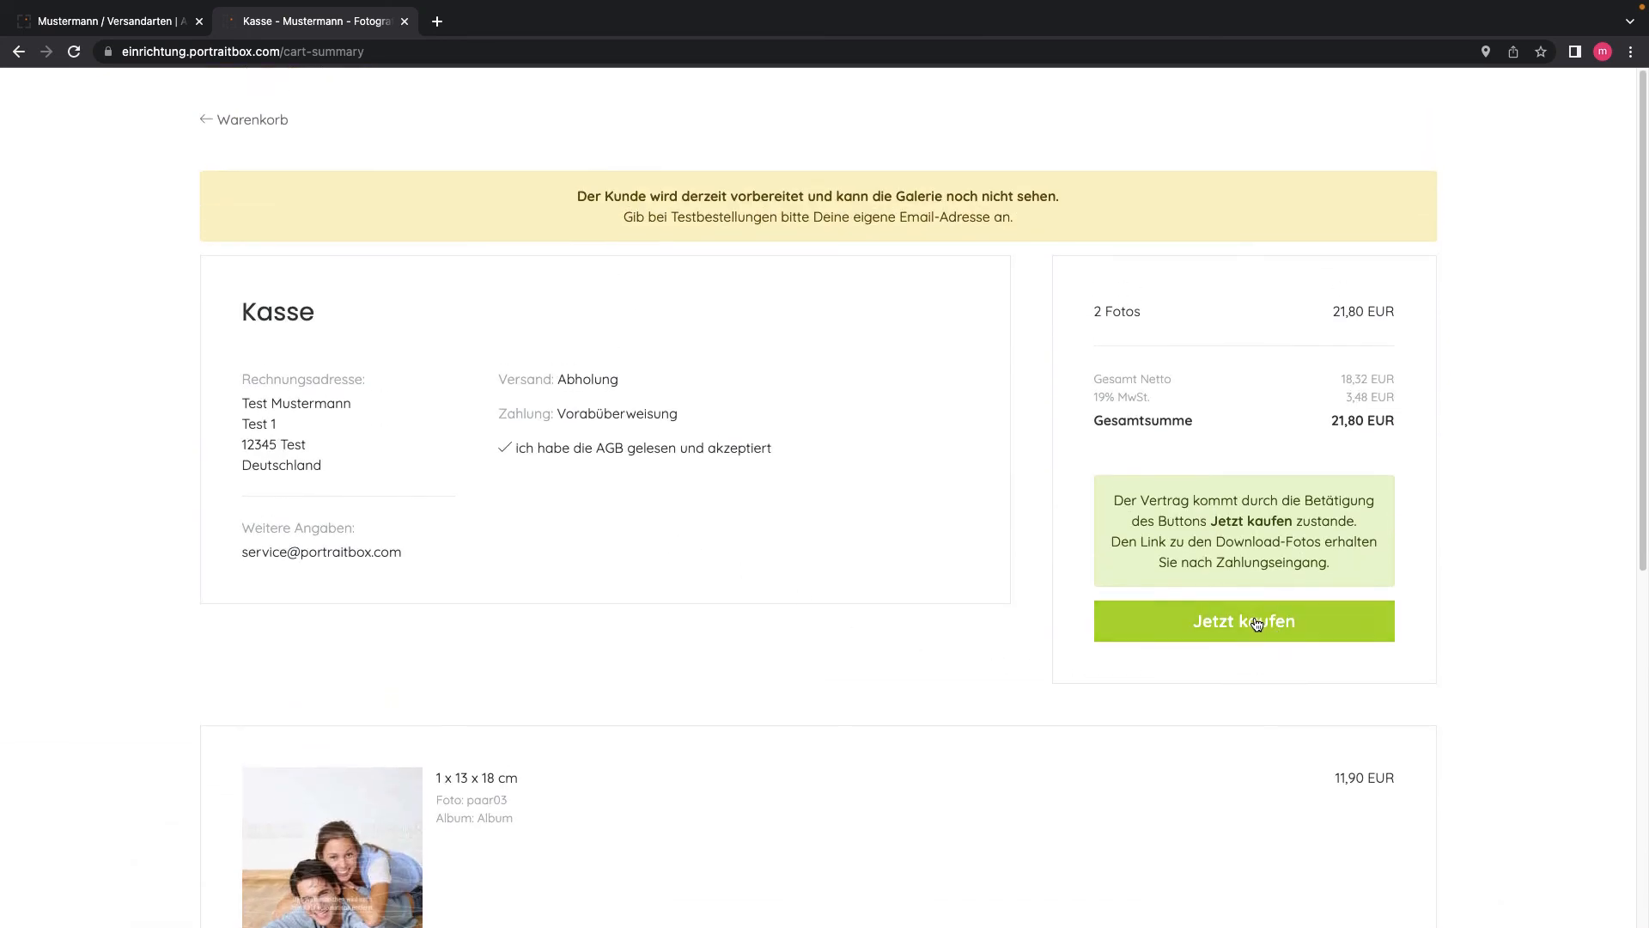
{"action": "left_click", "coordinate": [1257, 624]}
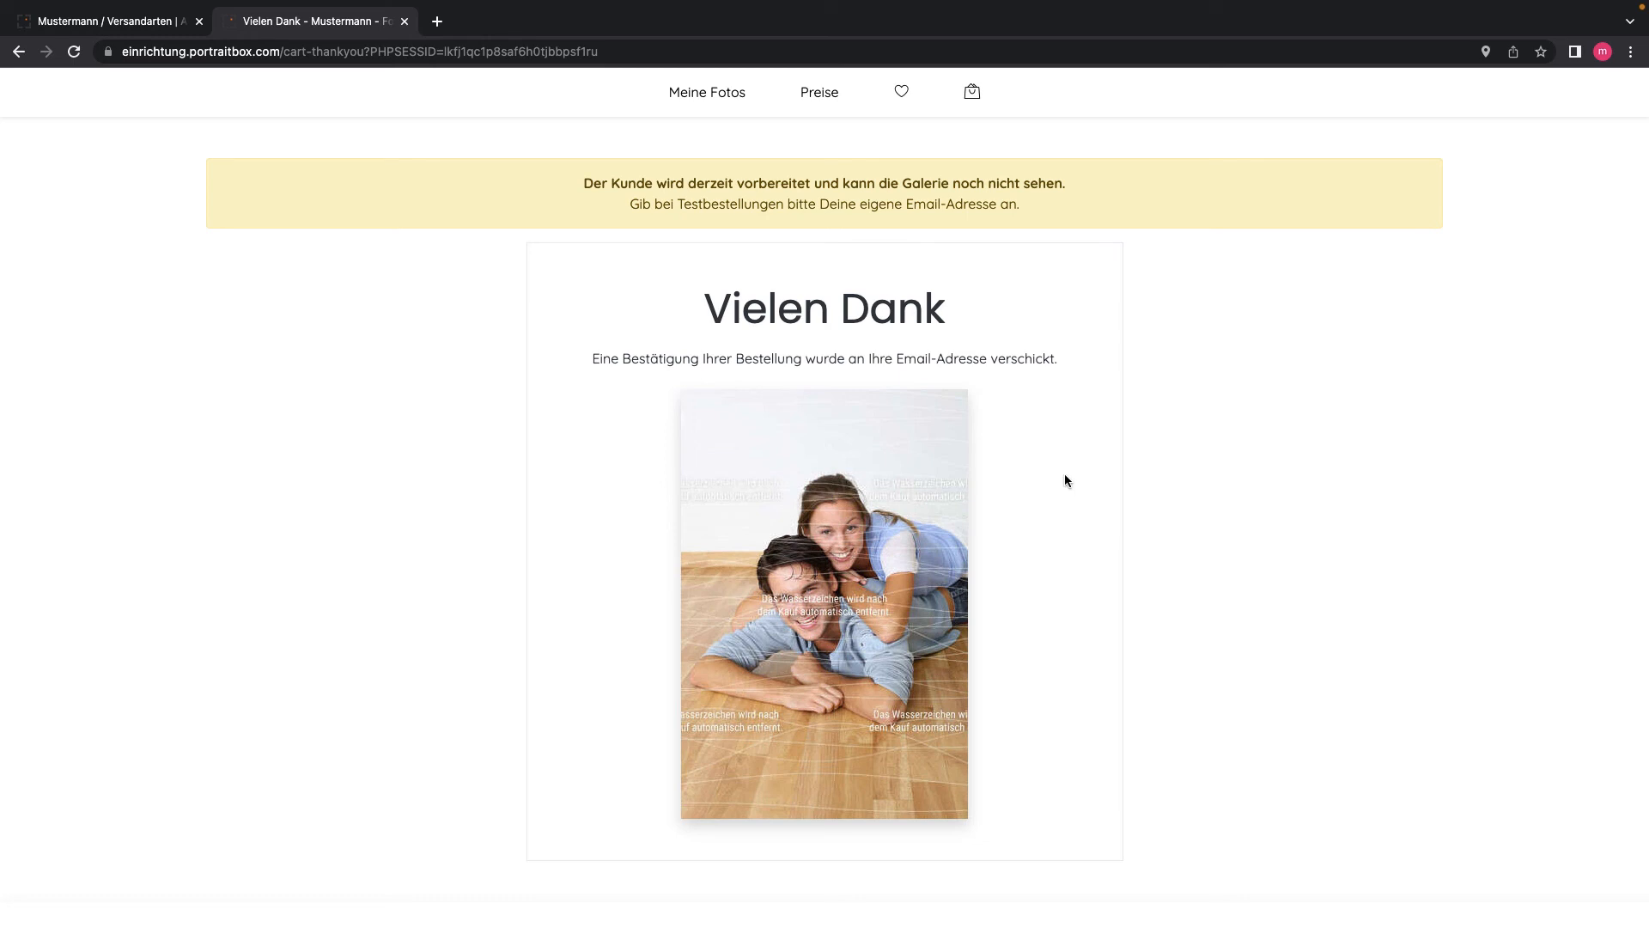
Step: Check the Vielen Dank confirmation, then switch back to the admin customer tab
{"action": "scroll", "coordinate": [1065, 479], "scroll_direction": "down", "scroll_amount": 1}
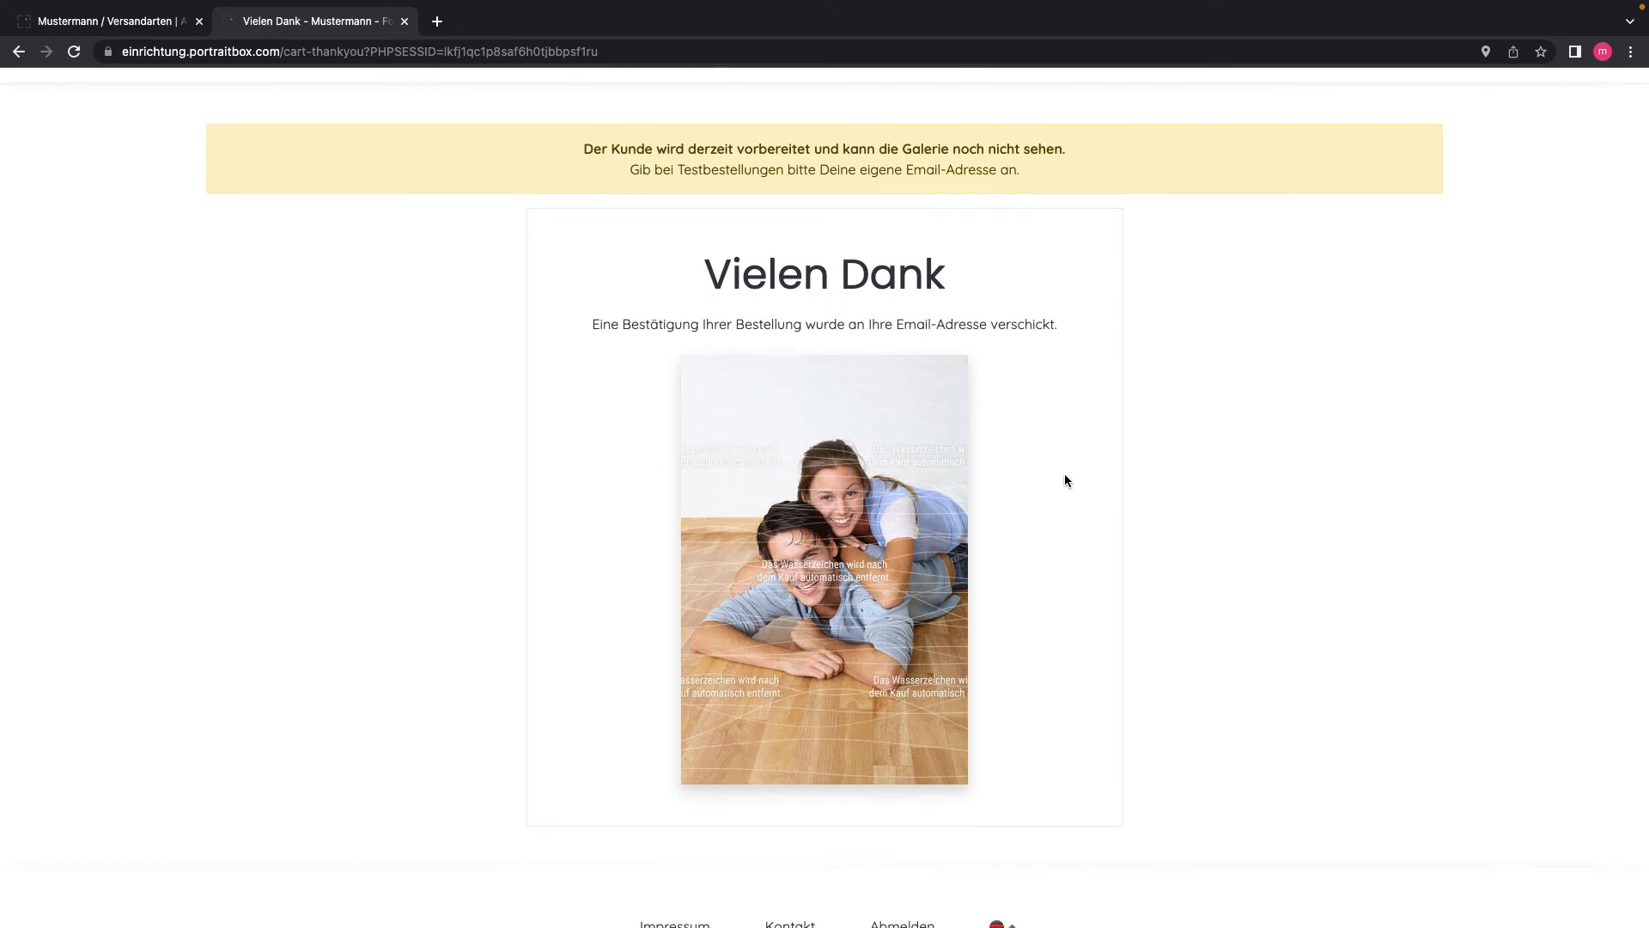
{"action": "scroll", "coordinate": [1064, 480], "scroll_direction": "up", "scroll_amount": 1}
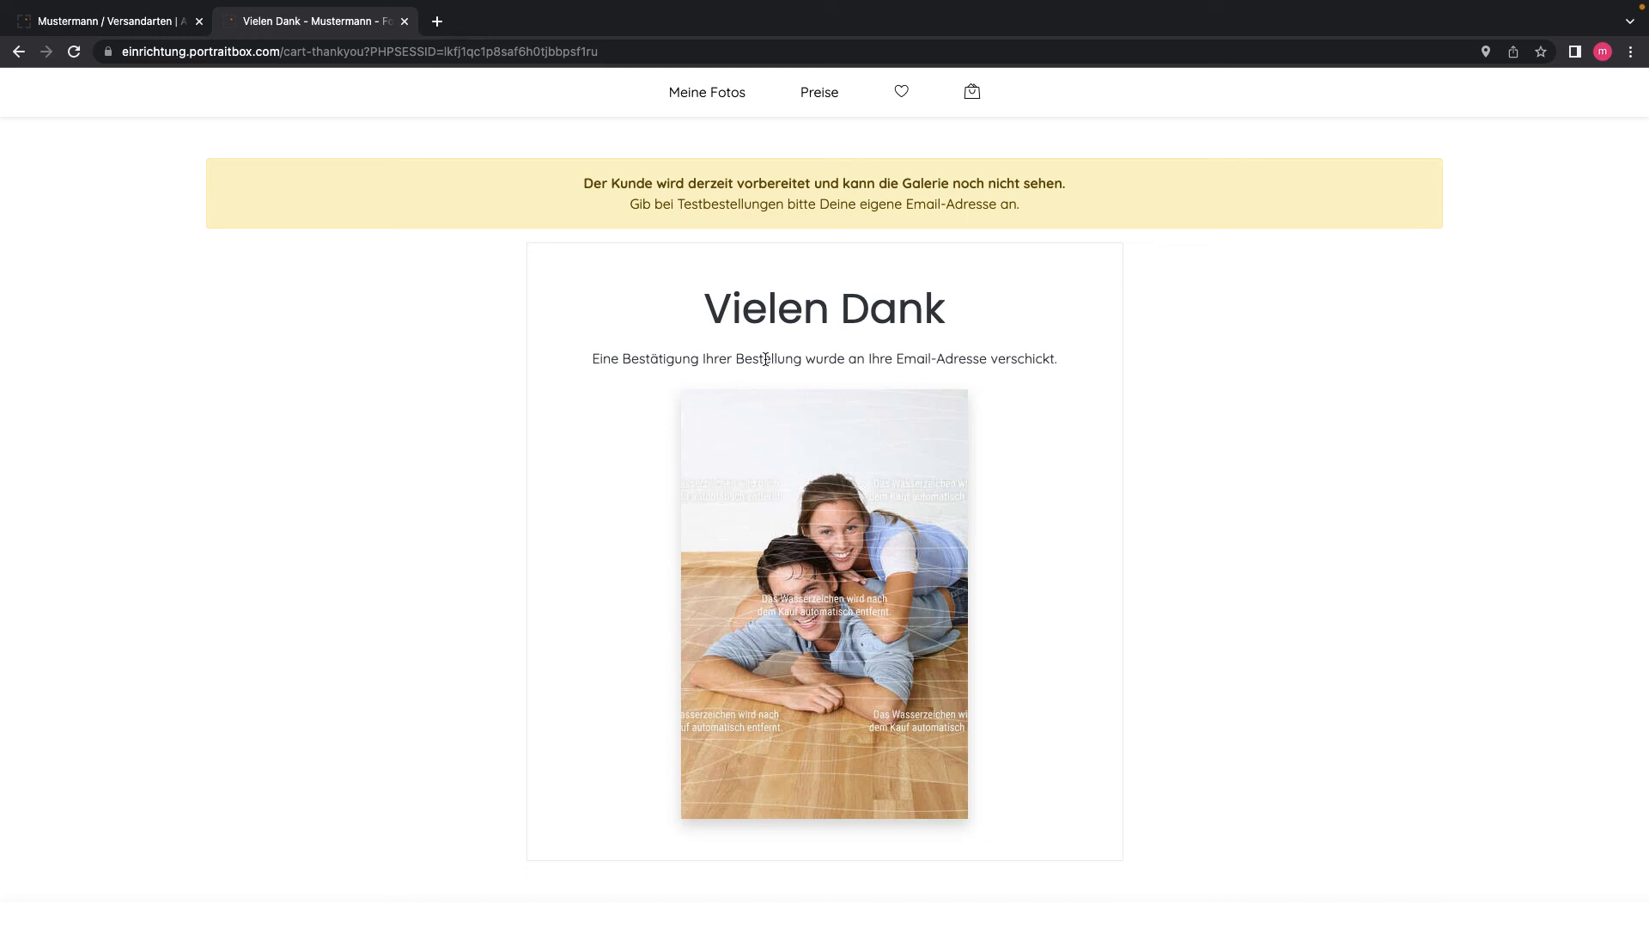
{"action": "left_click", "coordinate": [112, 20]}
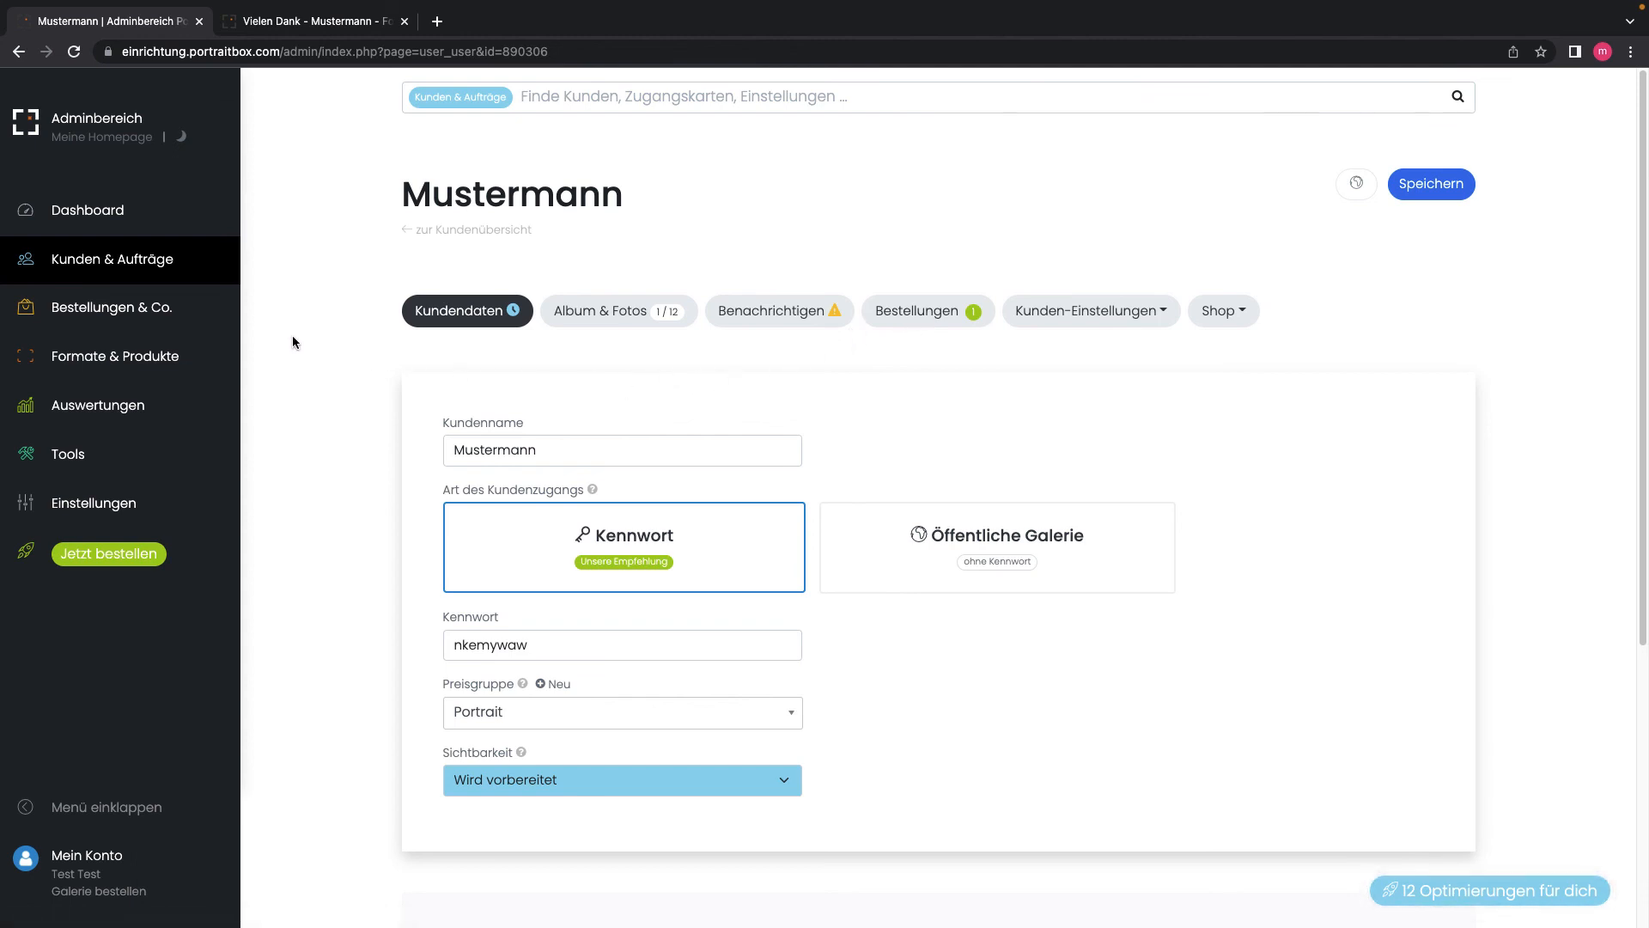
Step: Open the Online-Bestellungen list under 'Bestellungen & Co.', showing order Test-1 at 21,80 EUR
{"action": "mouse_move", "coordinate": [73, 317]}
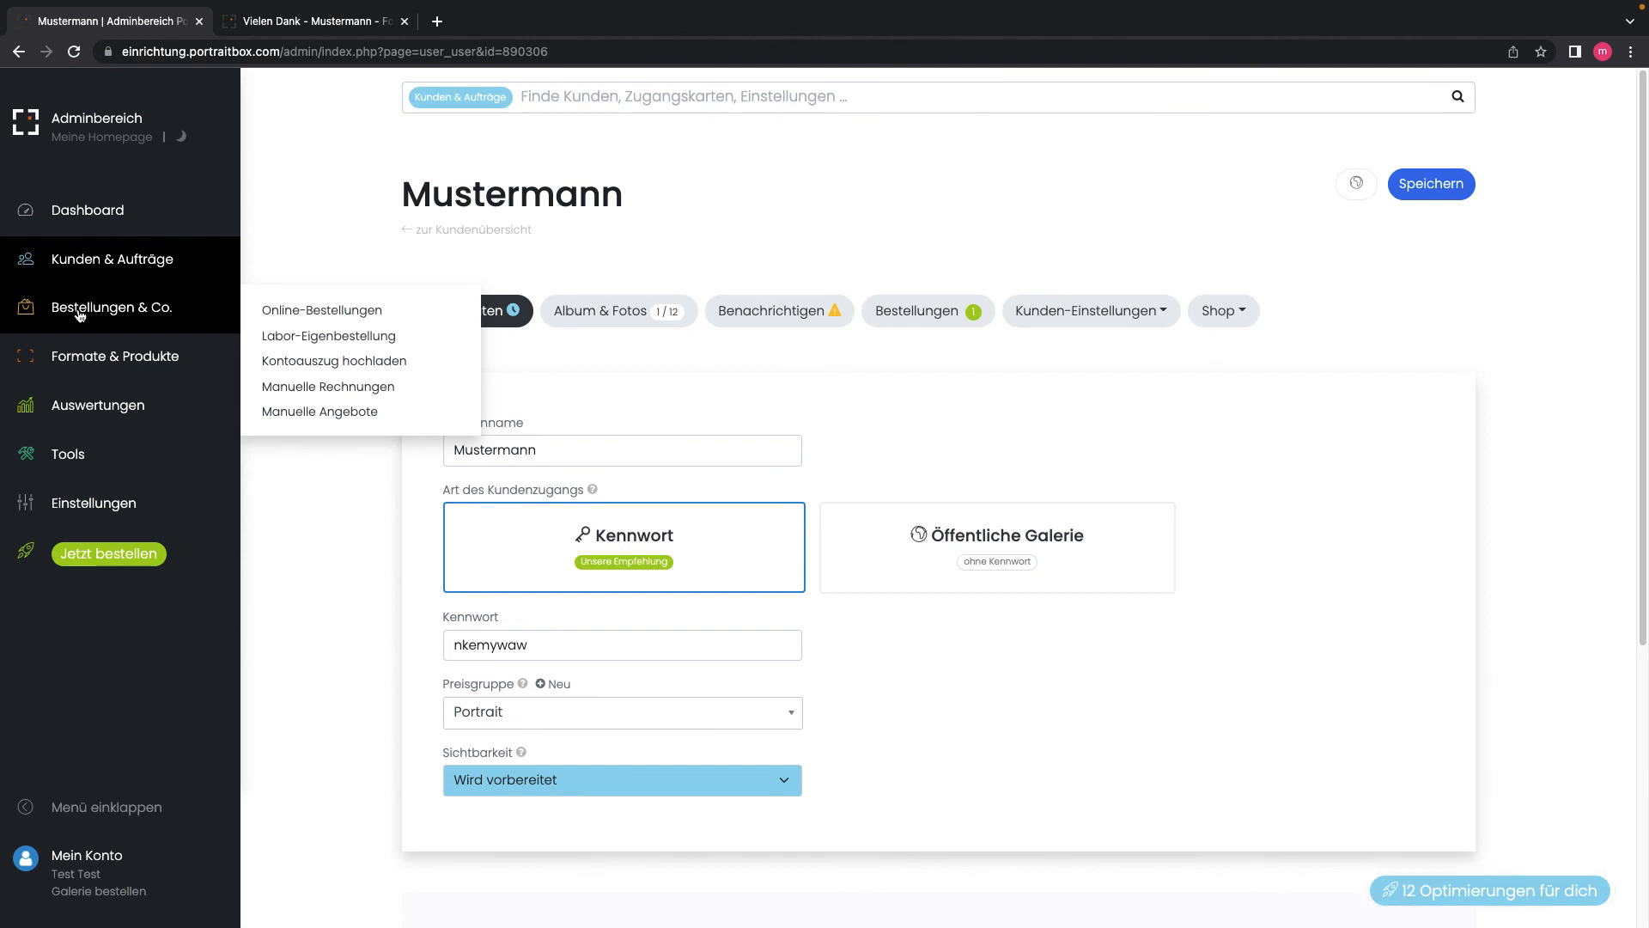
{"action": "left_click", "coordinate": [308, 314]}
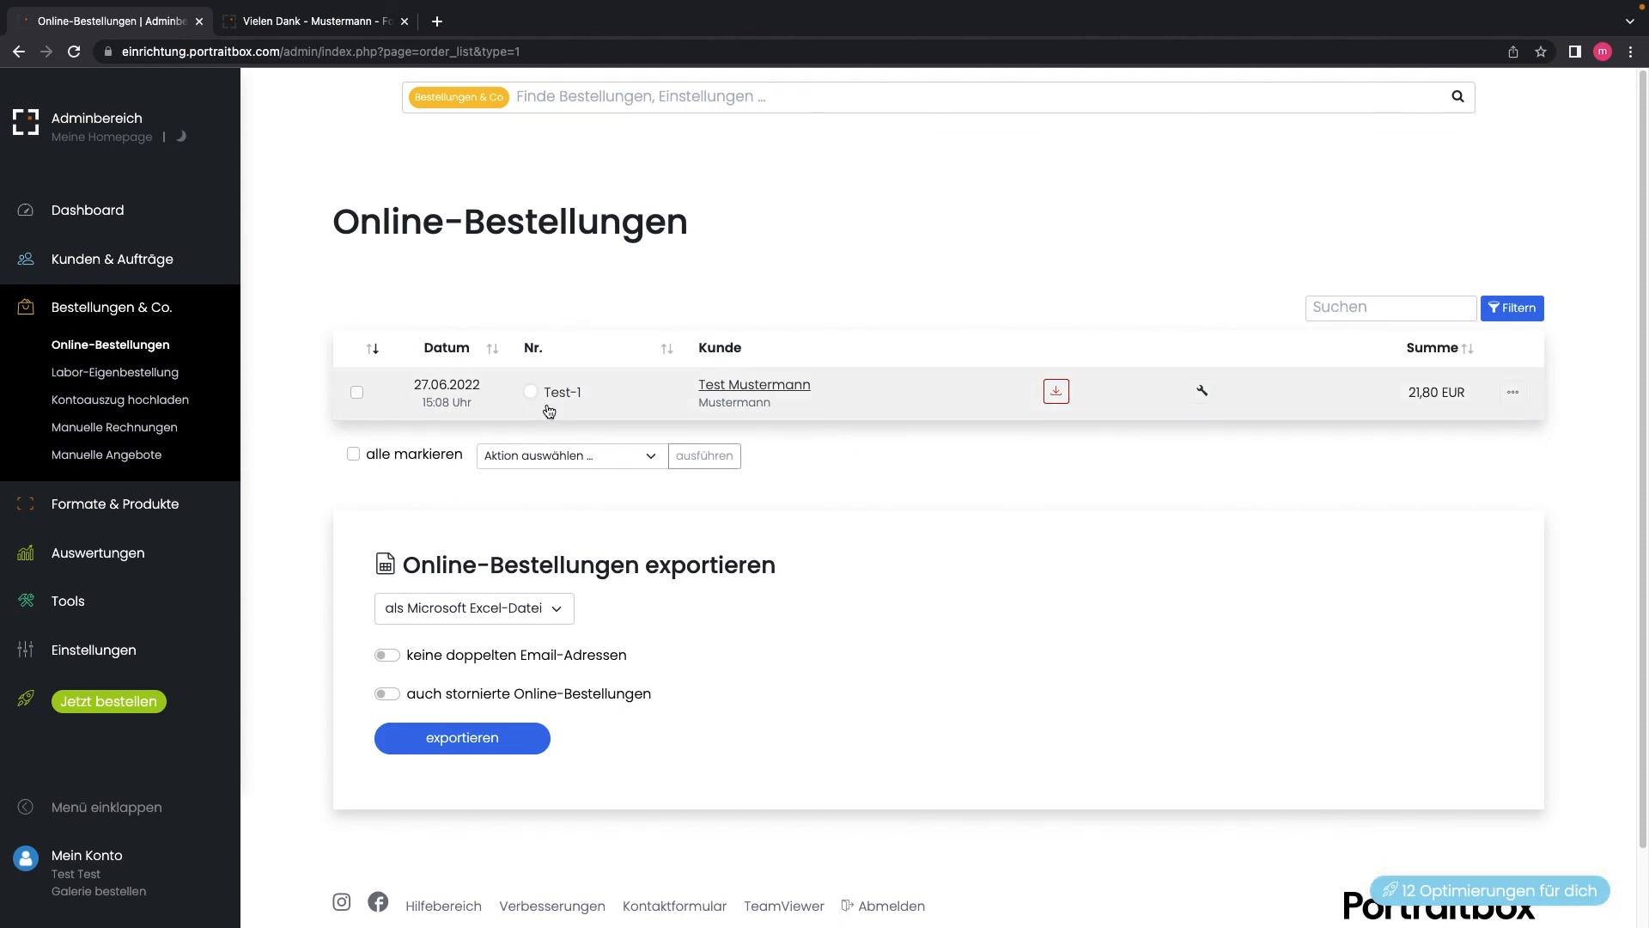
{"action": "mouse_move", "coordinate": [572, 402]}
{"action": "mouse_move", "coordinate": [722, 386]}
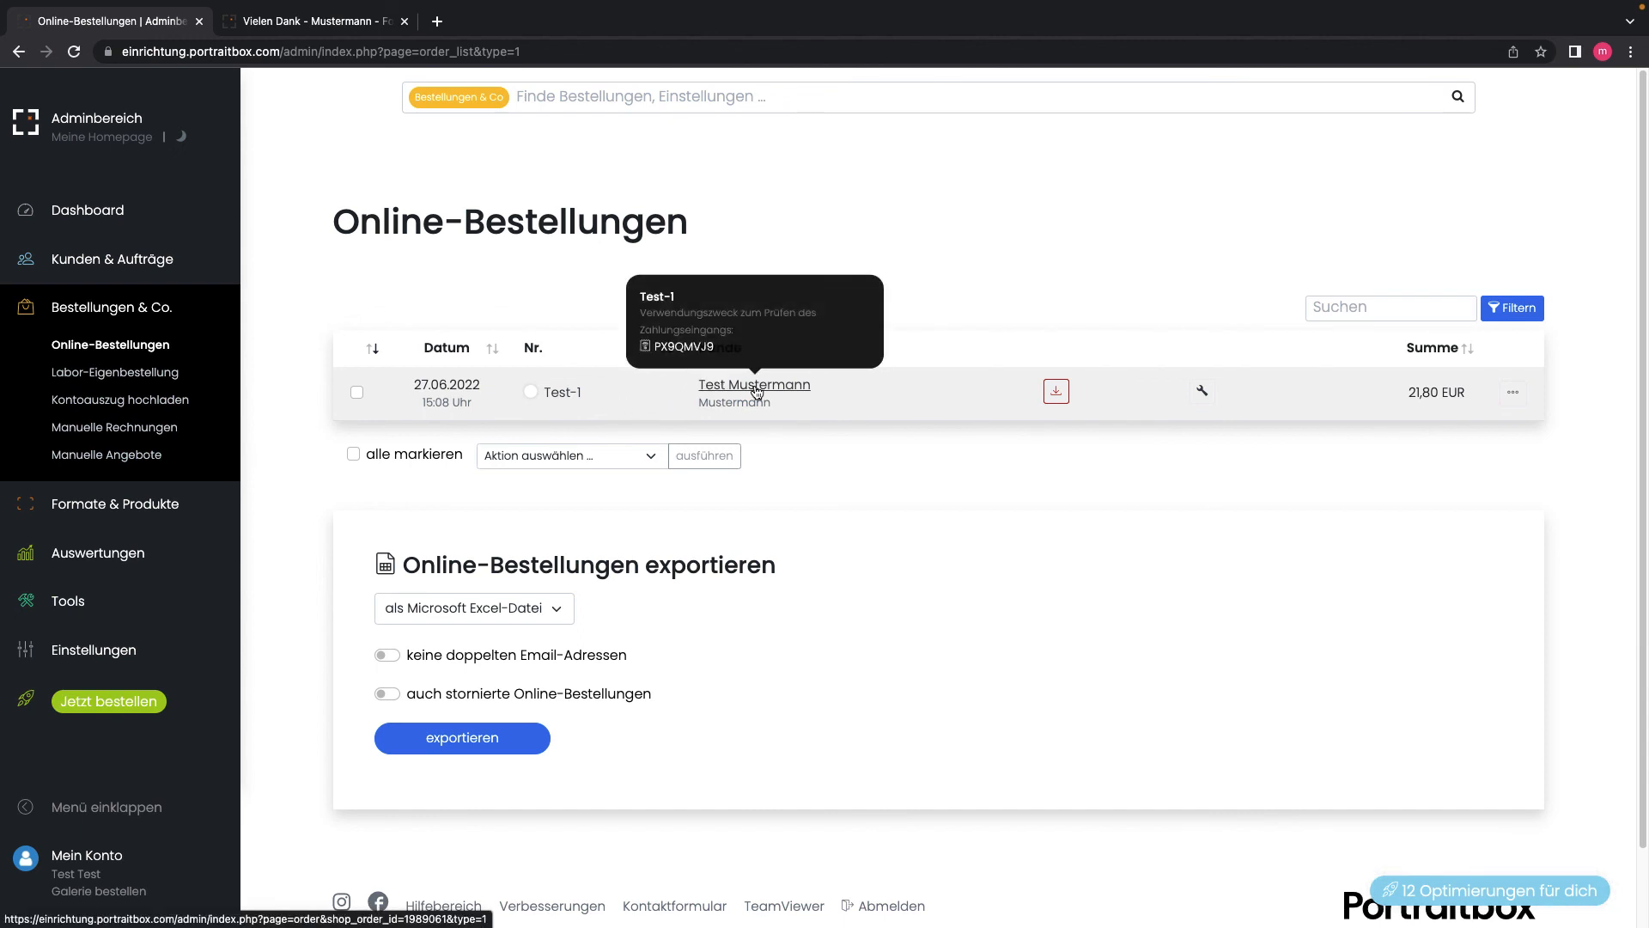
Step: Open order Test-1's detail page to review pickup, Vorabüberweisung payment and unset status steps
{"action": "left_click", "coordinate": [756, 391]}
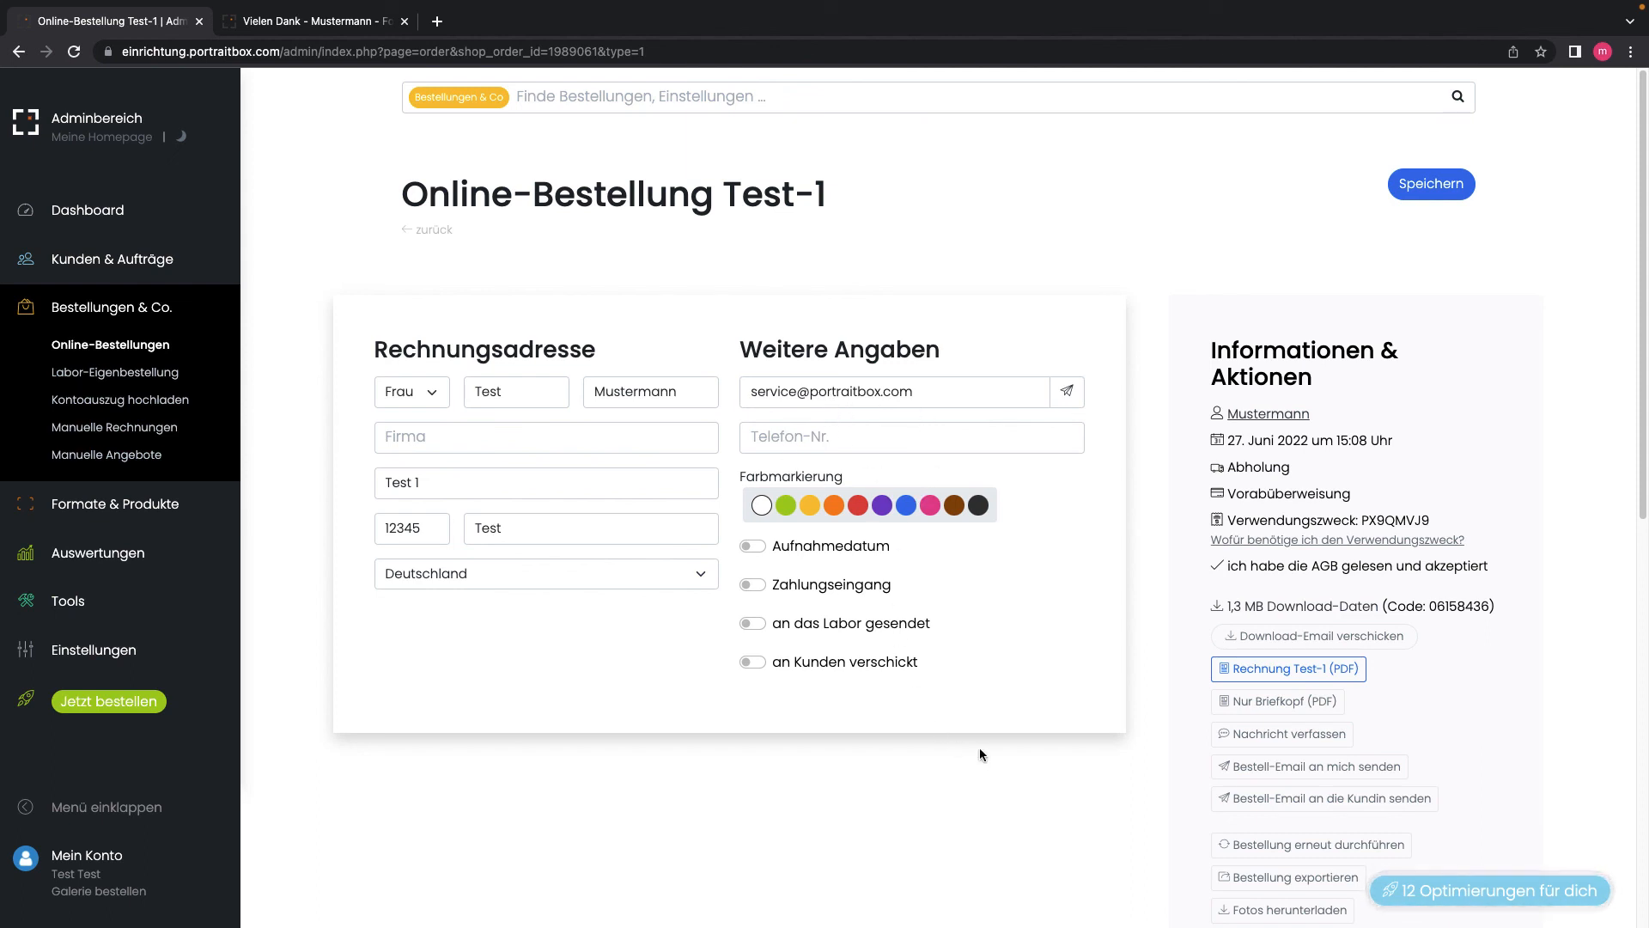
{"action": "scroll", "coordinate": [980, 749], "scroll_direction": "down", "scroll_amount": 1}
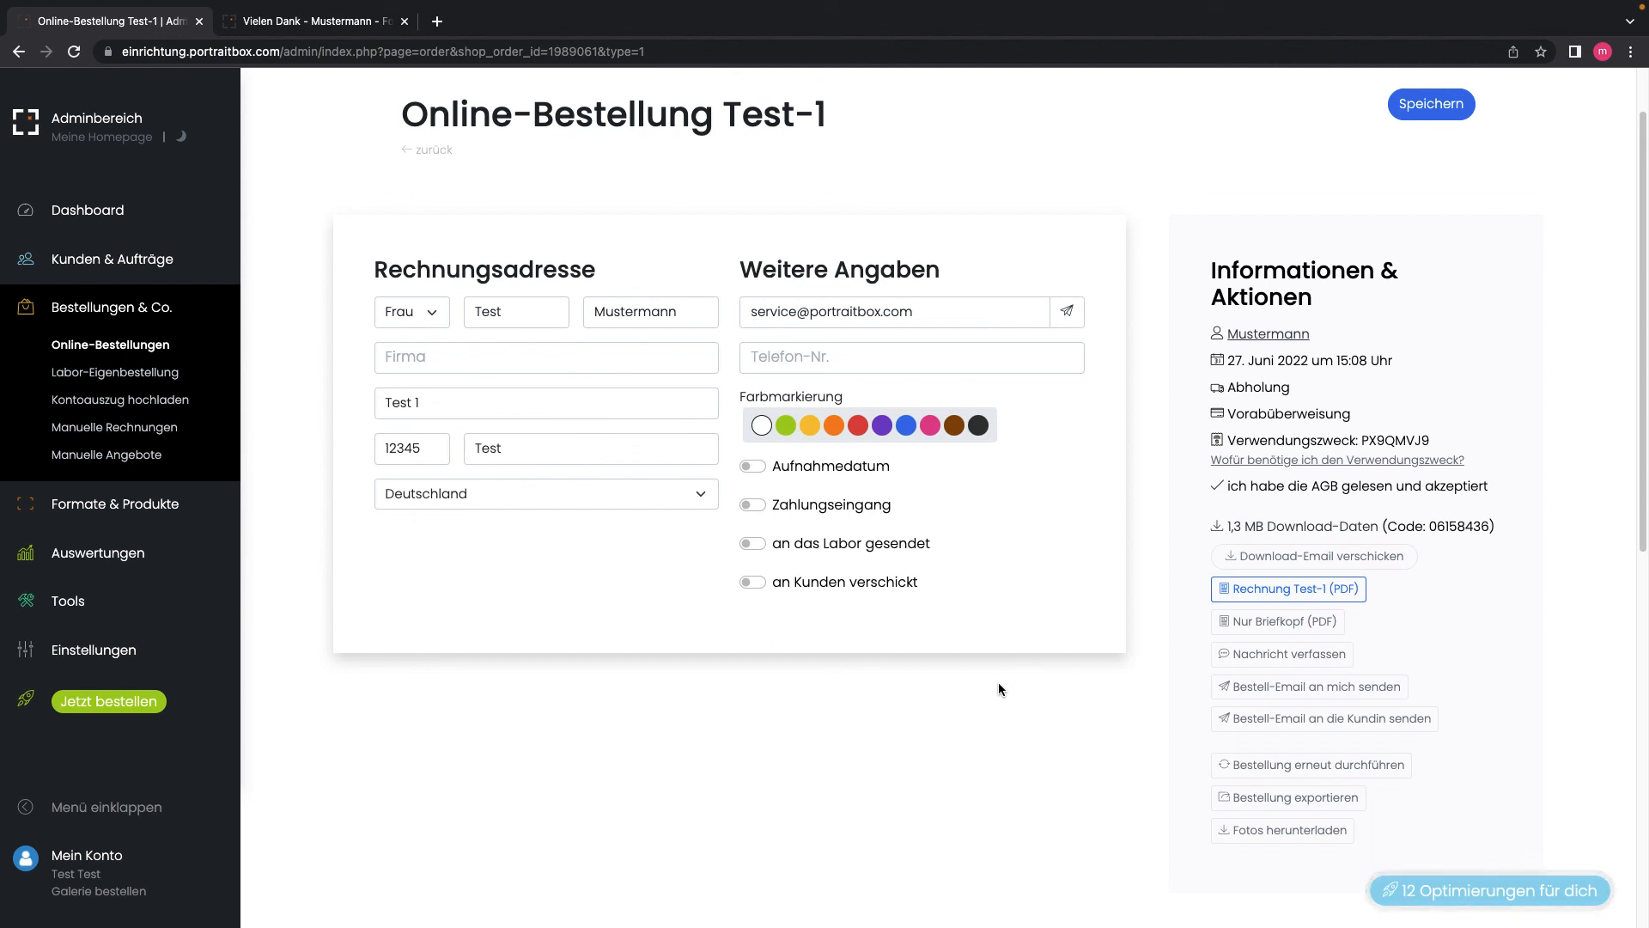
{"action": "scroll", "coordinate": [998, 682], "scroll_direction": "down", "scroll_amount": 1}
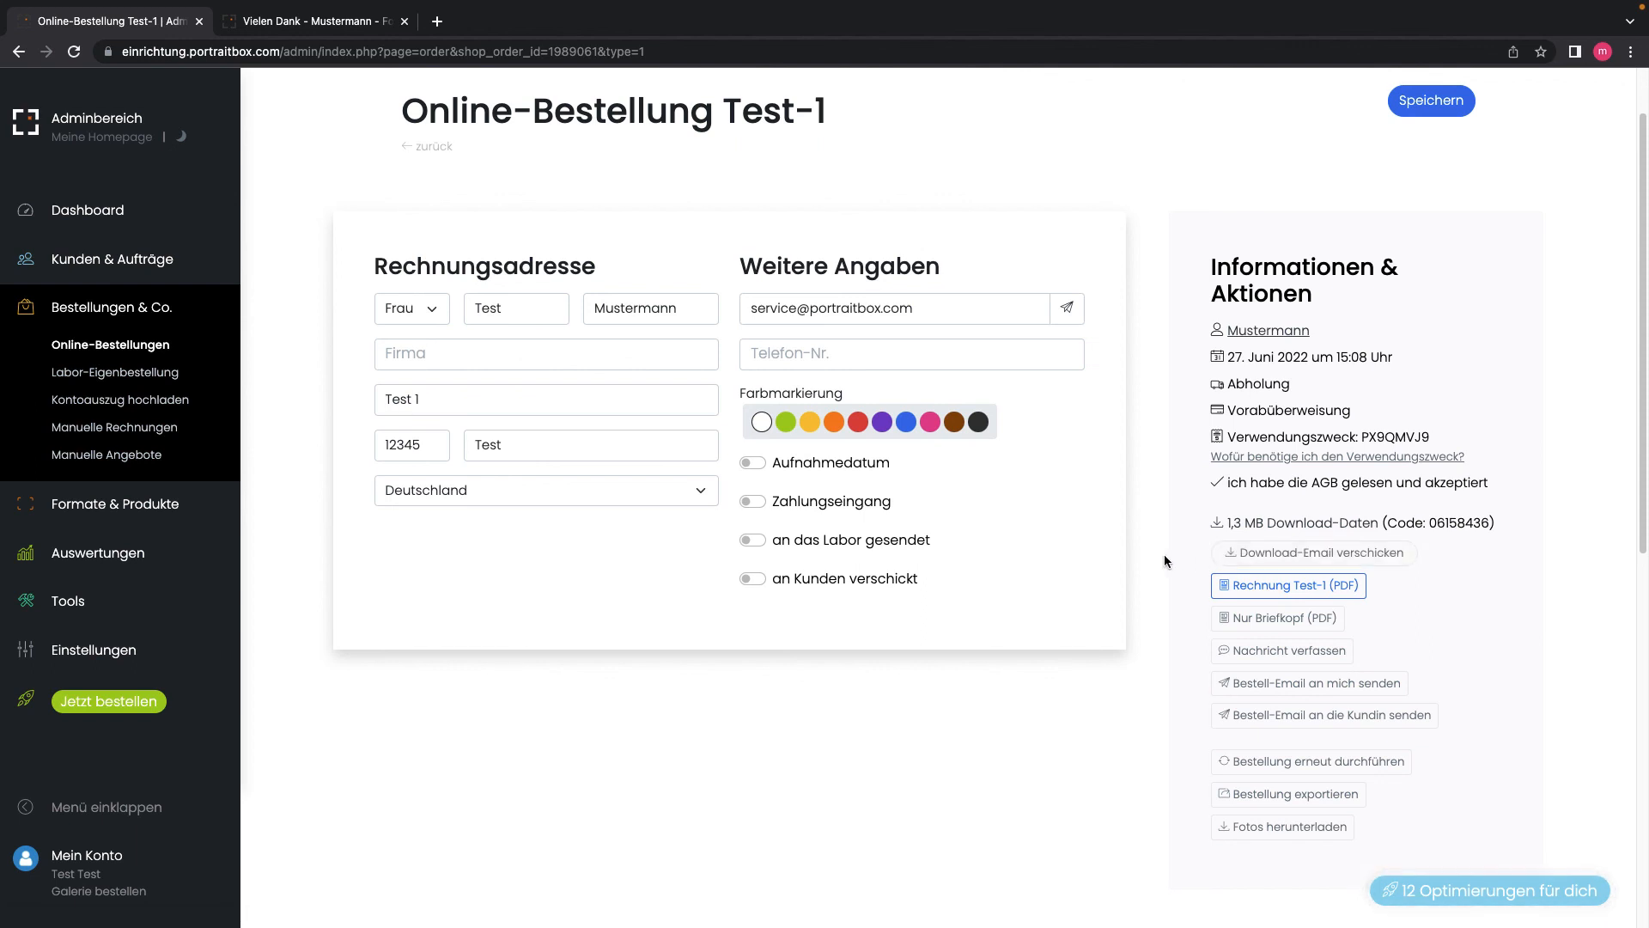
Step: Open the 'Rechnung Test-1 (PDF)' invoice from the Informationen & Aktionen panel
{"action": "scroll", "coordinate": [1164, 554], "scroll_direction": "down", "scroll_amount": 3}
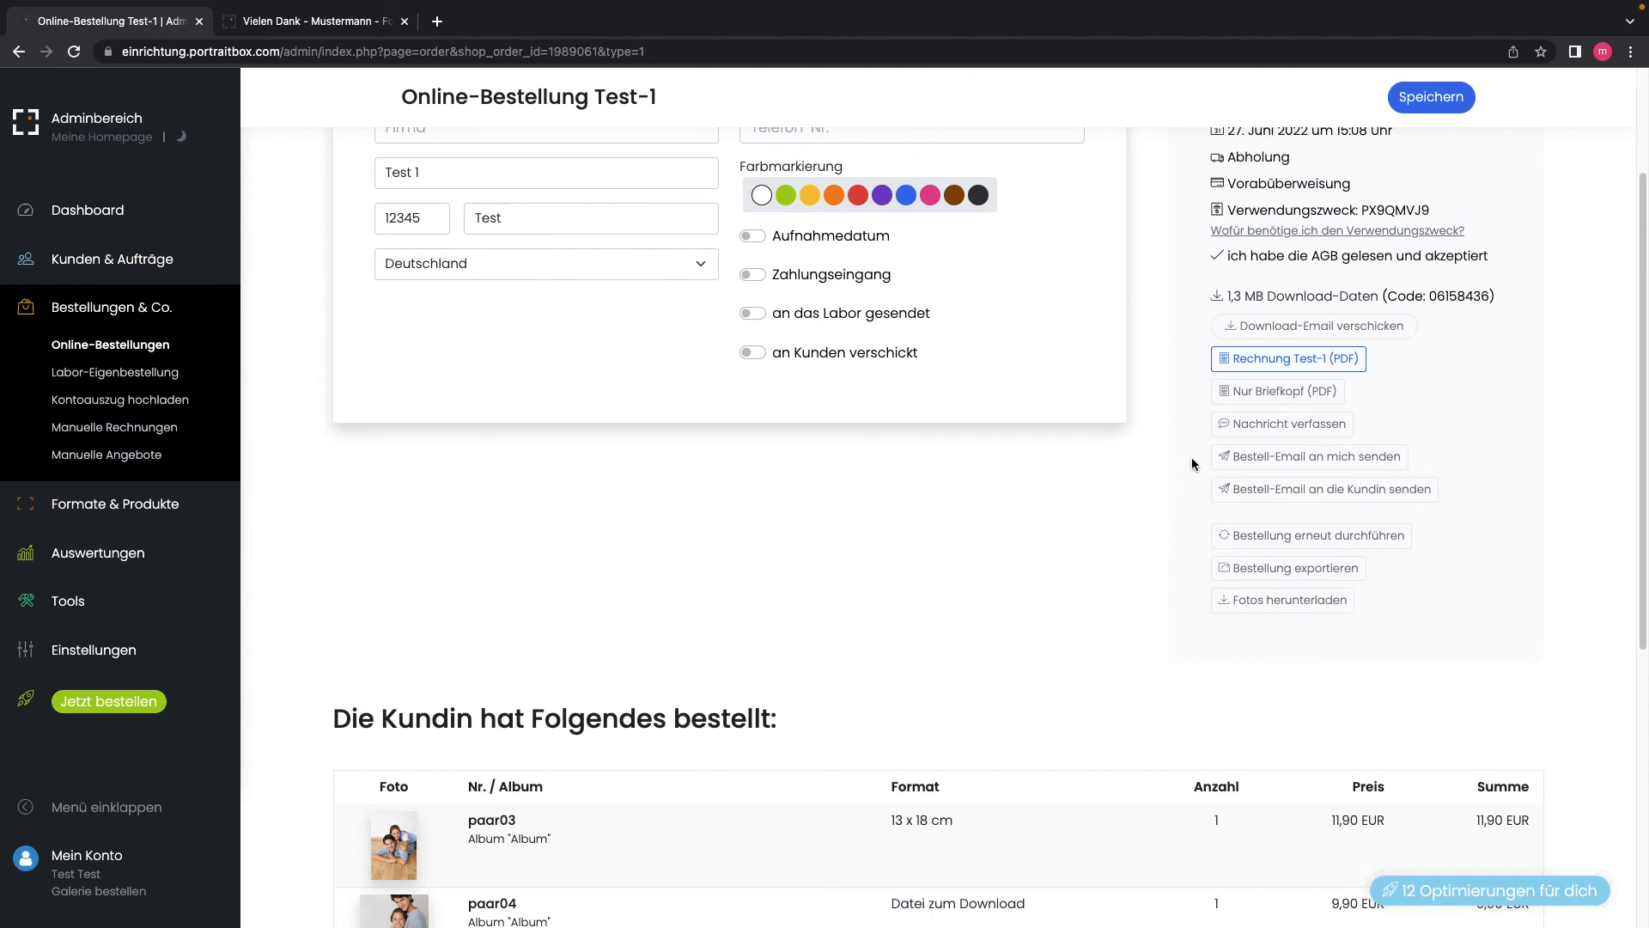
{"action": "left_click", "coordinate": [1273, 365]}
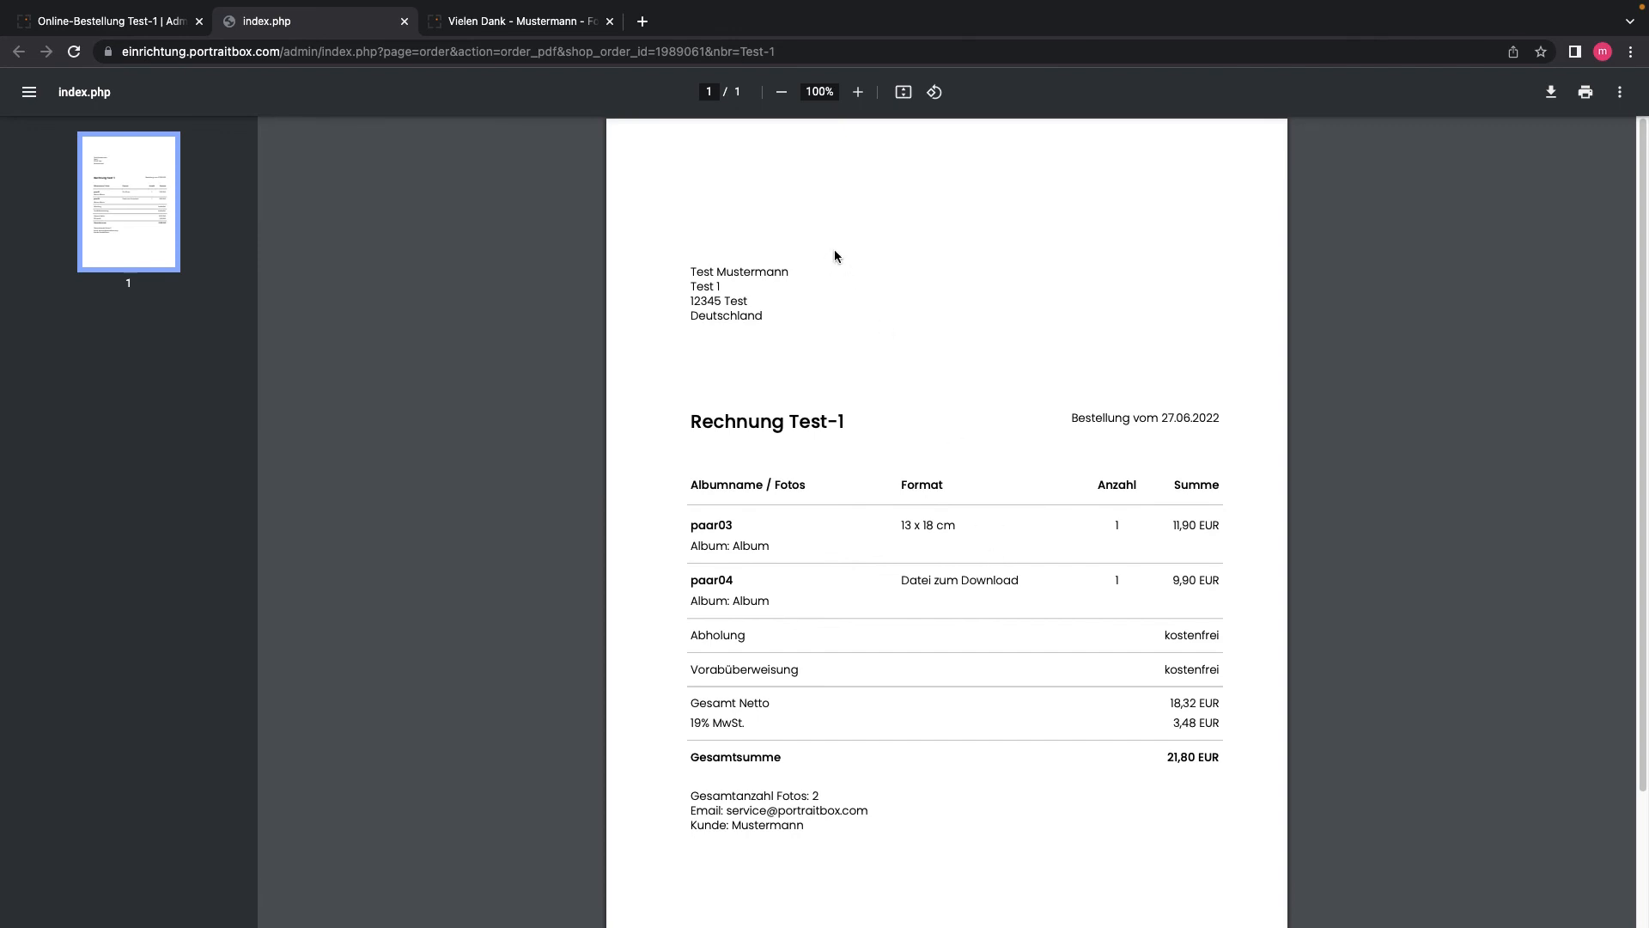
Step: Close the invoice tab after checking paar03, paar04 and the 21,80 EUR total
{"action": "left_click", "coordinate": [405, 21]}
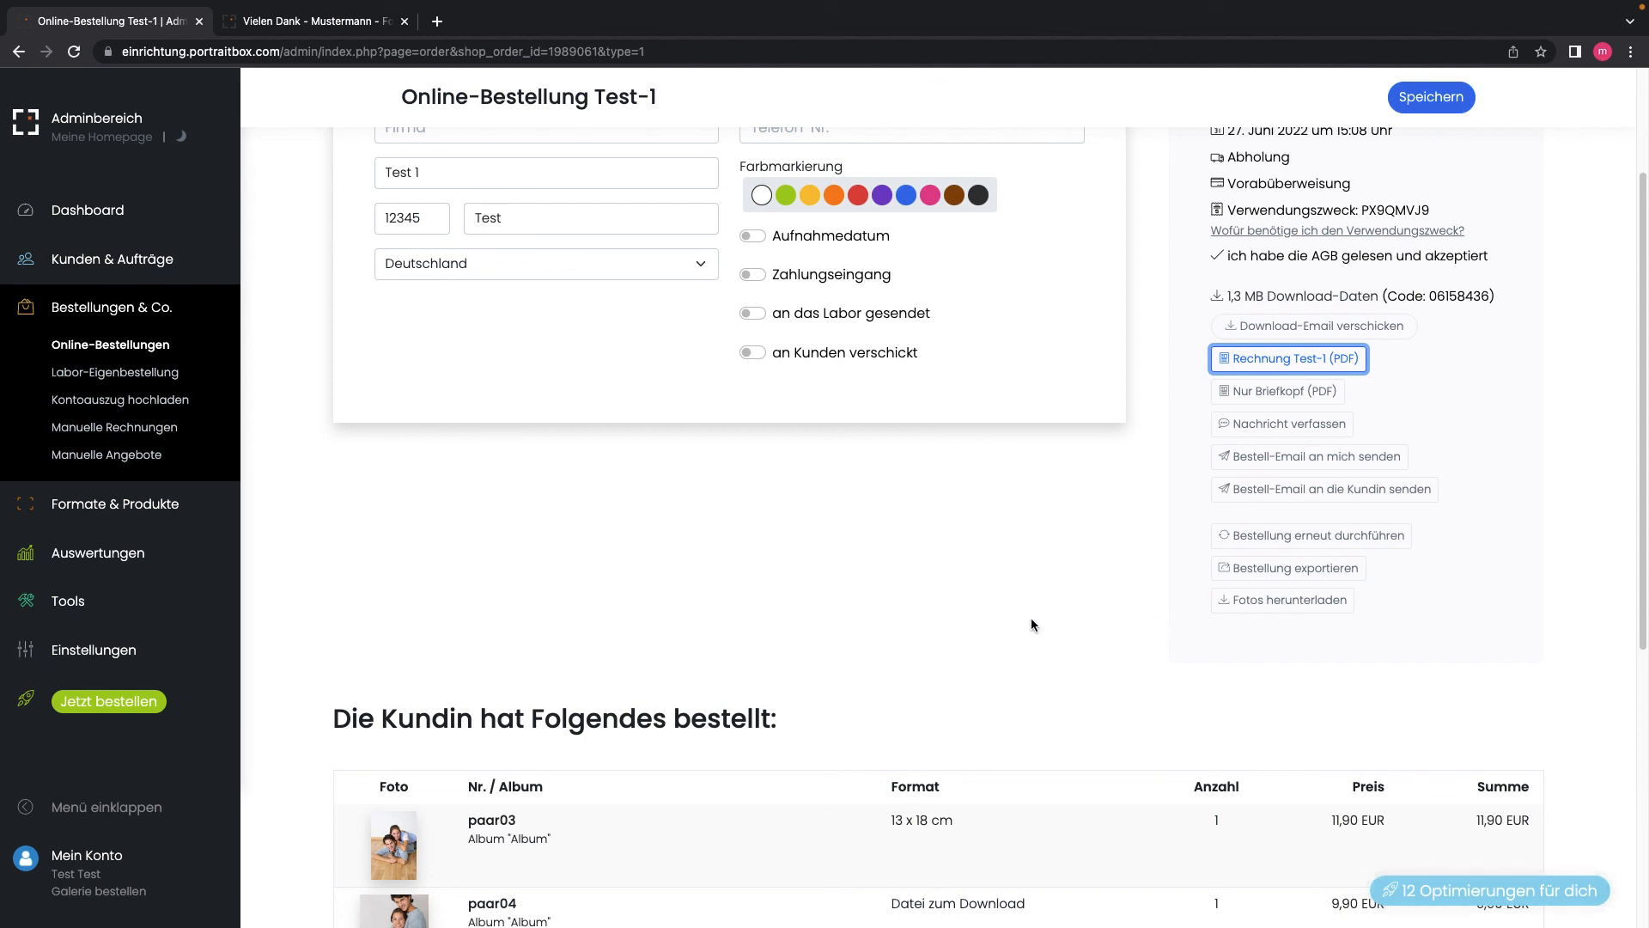
{"action": "scroll", "coordinate": [1042, 621], "scroll_direction": "down", "scroll_amount": 3}
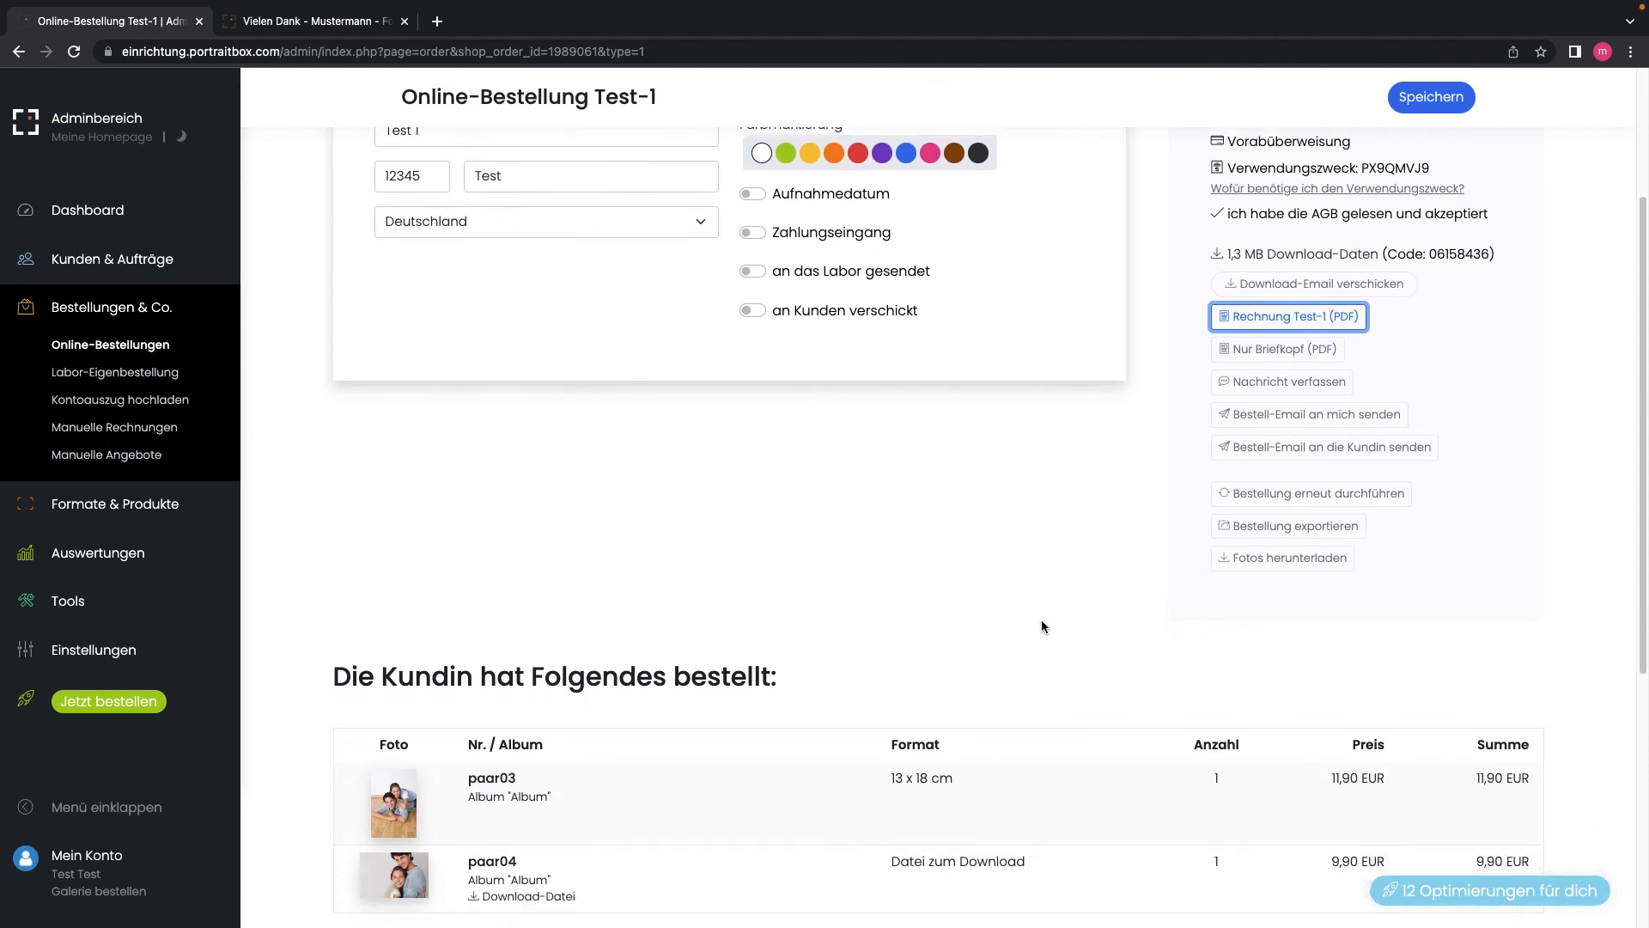
{"action": "scroll", "coordinate": [1041, 625], "scroll_direction": "down", "scroll_amount": 1}
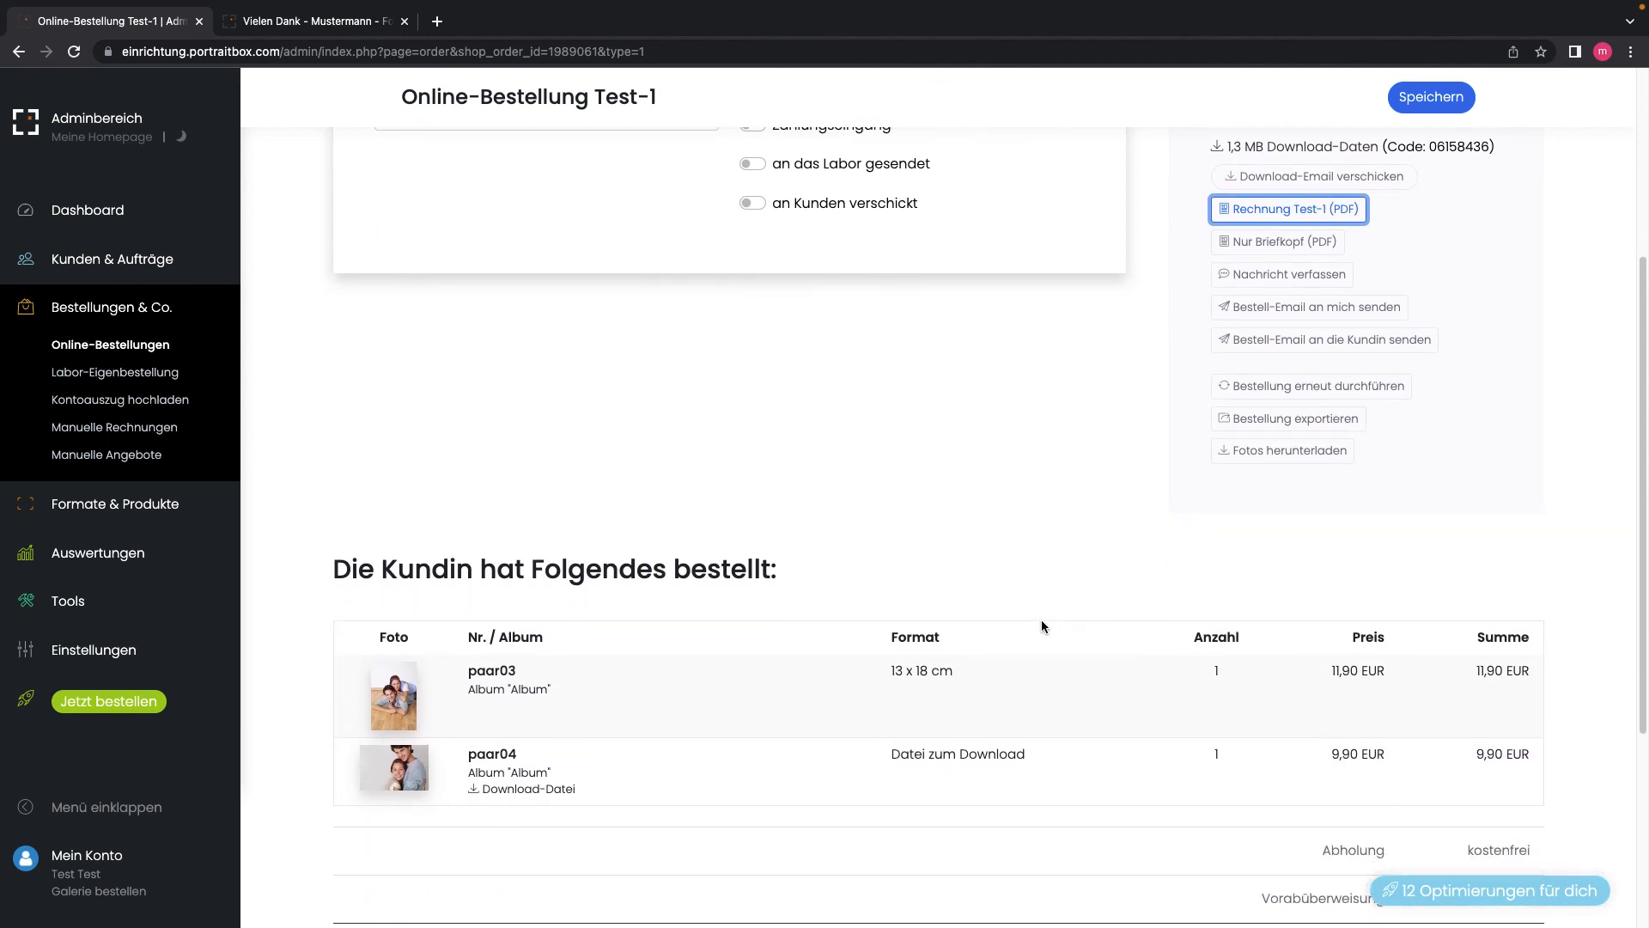
{"action": "scroll", "coordinate": [862, 486], "scroll_direction": "down", "scroll_amount": 5}
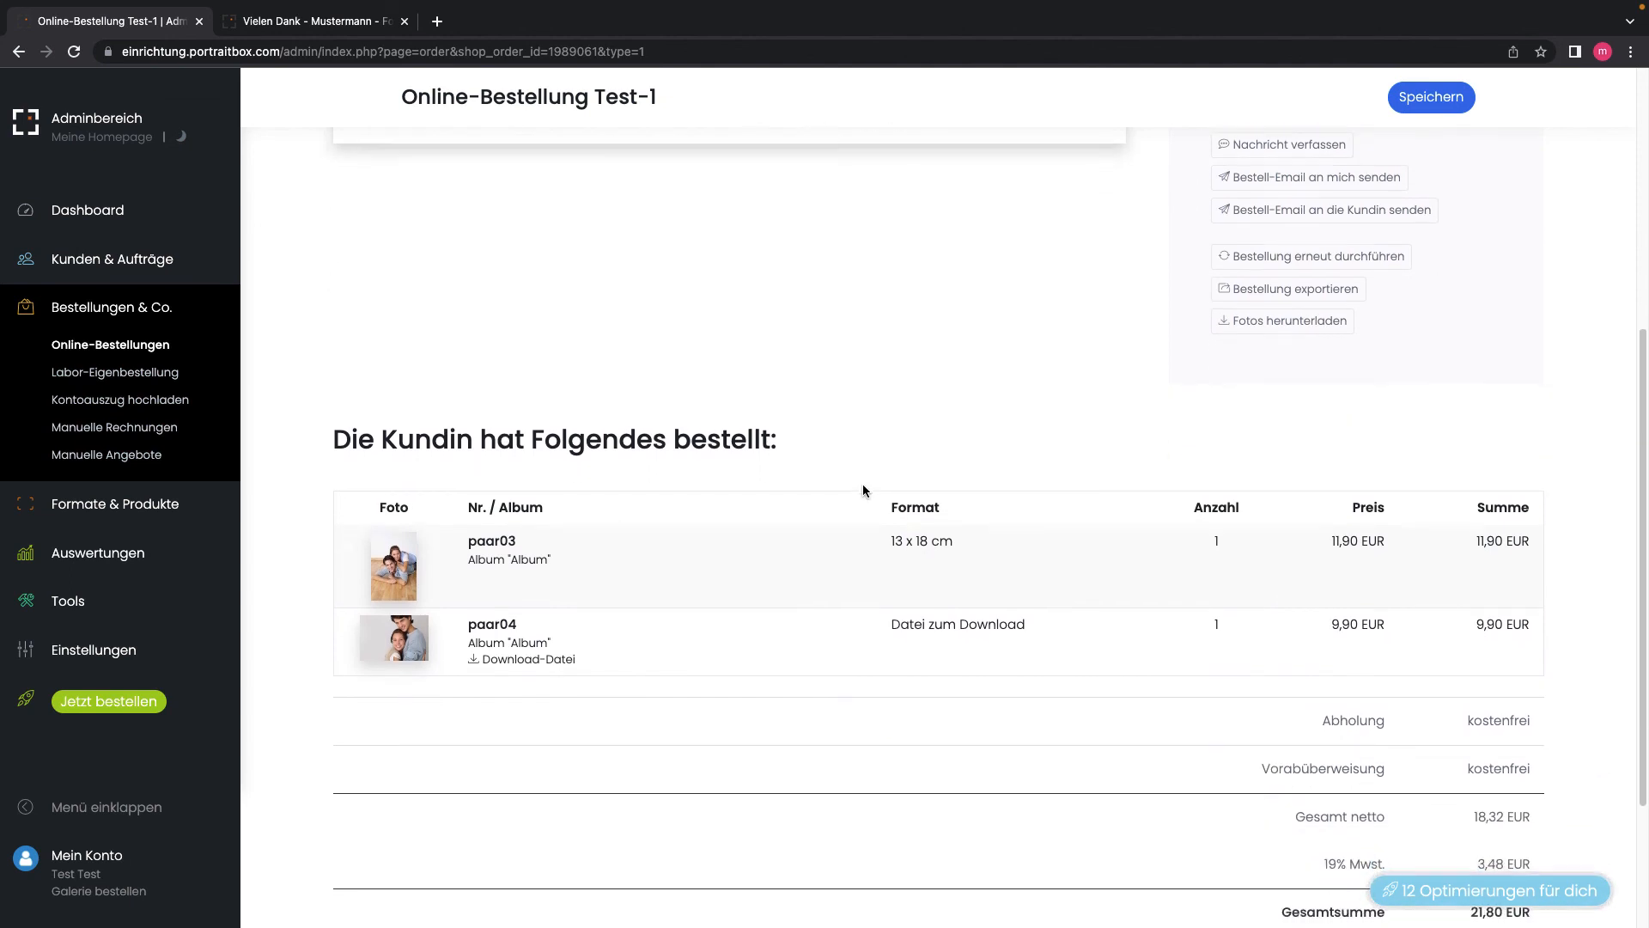
{"action": "scroll", "coordinate": [862, 485], "scroll_direction": "down", "scroll_amount": 1}
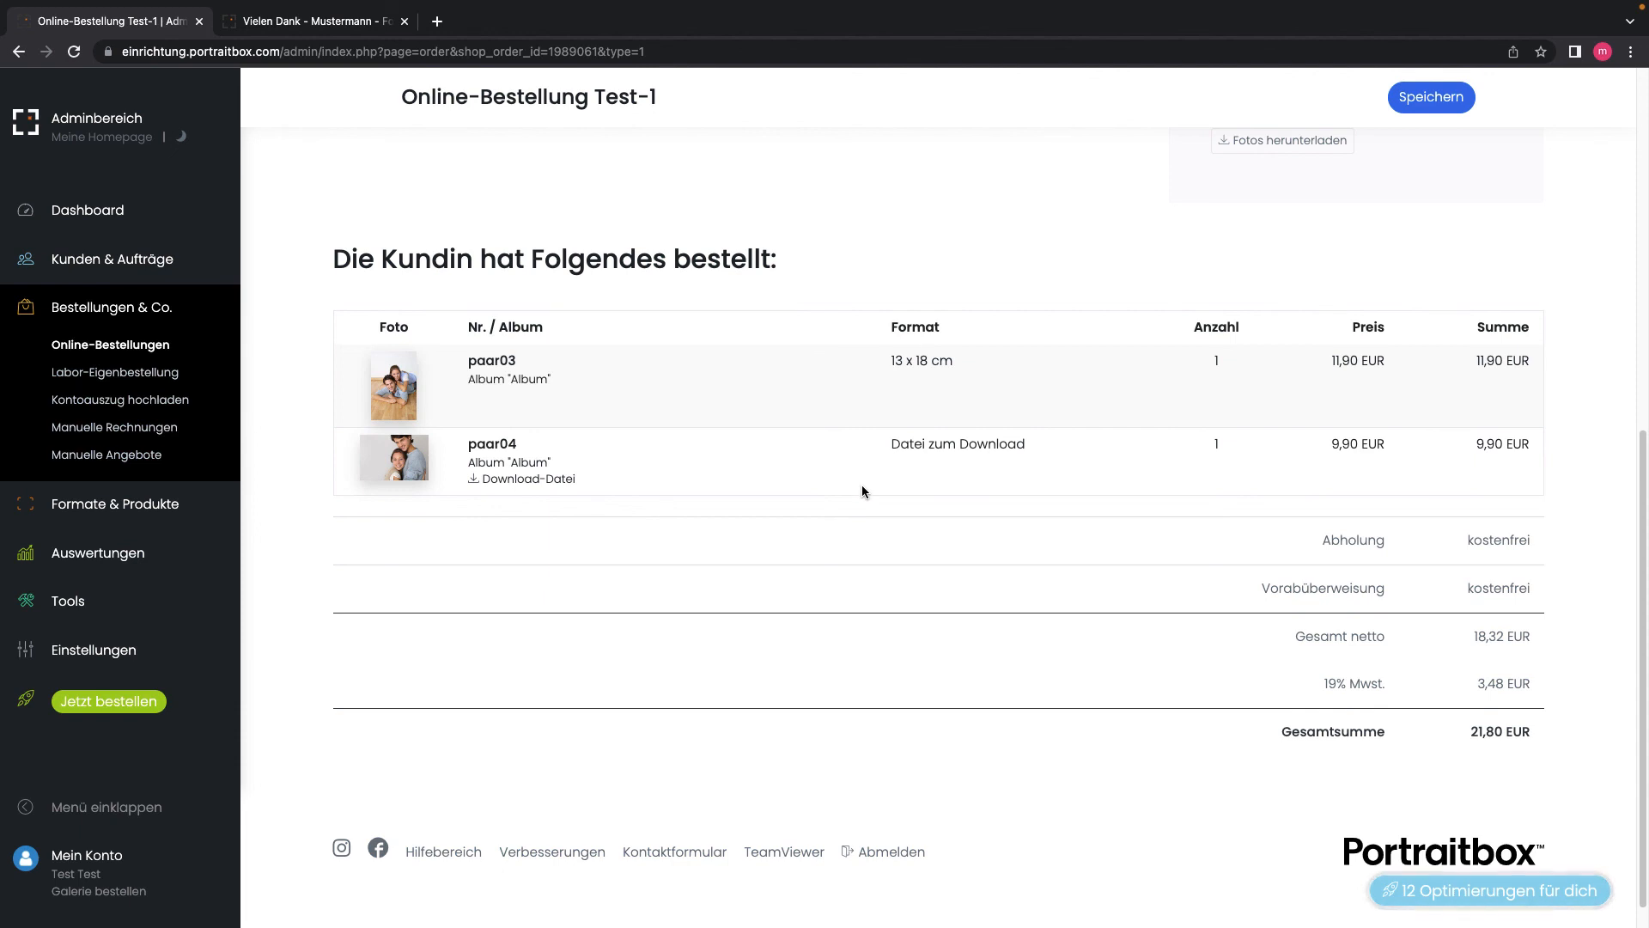
{"action": "scroll", "coordinate": [862, 485], "scroll_direction": "down", "scroll_amount": 1}
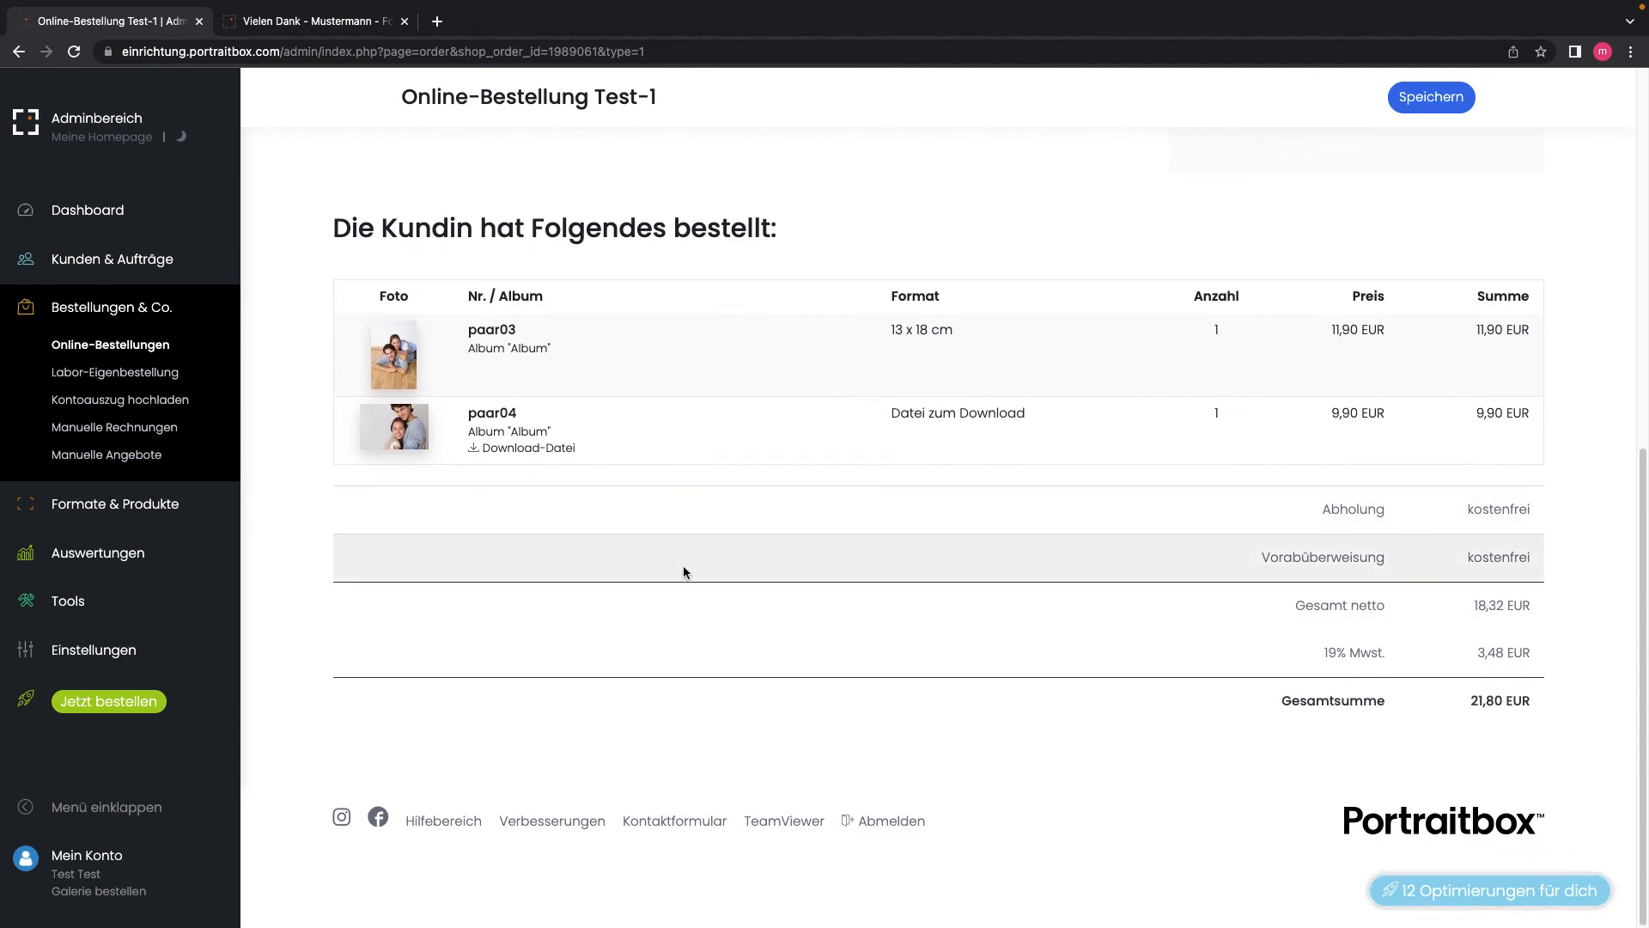
{"action": "scroll", "coordinate": [684, 571], "scroll_direction": "up", "scroll_amount": 3}
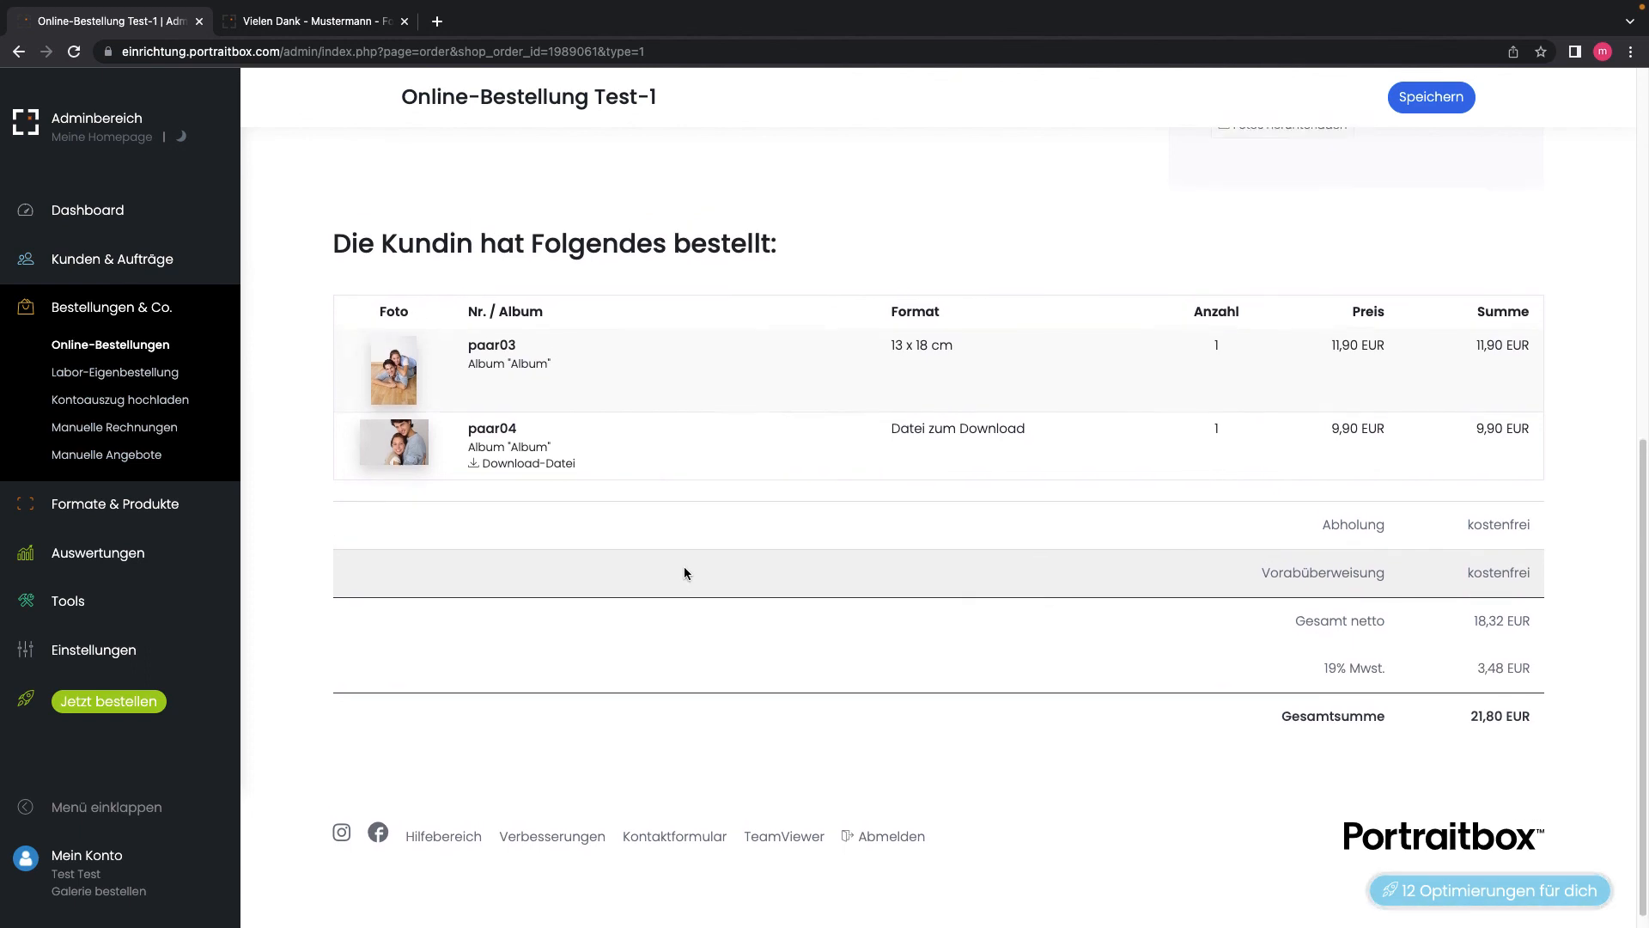
{"action": "scroll", "coordinate": [685, 568], "scroll_direction": "up", "scroll_amount": 2}
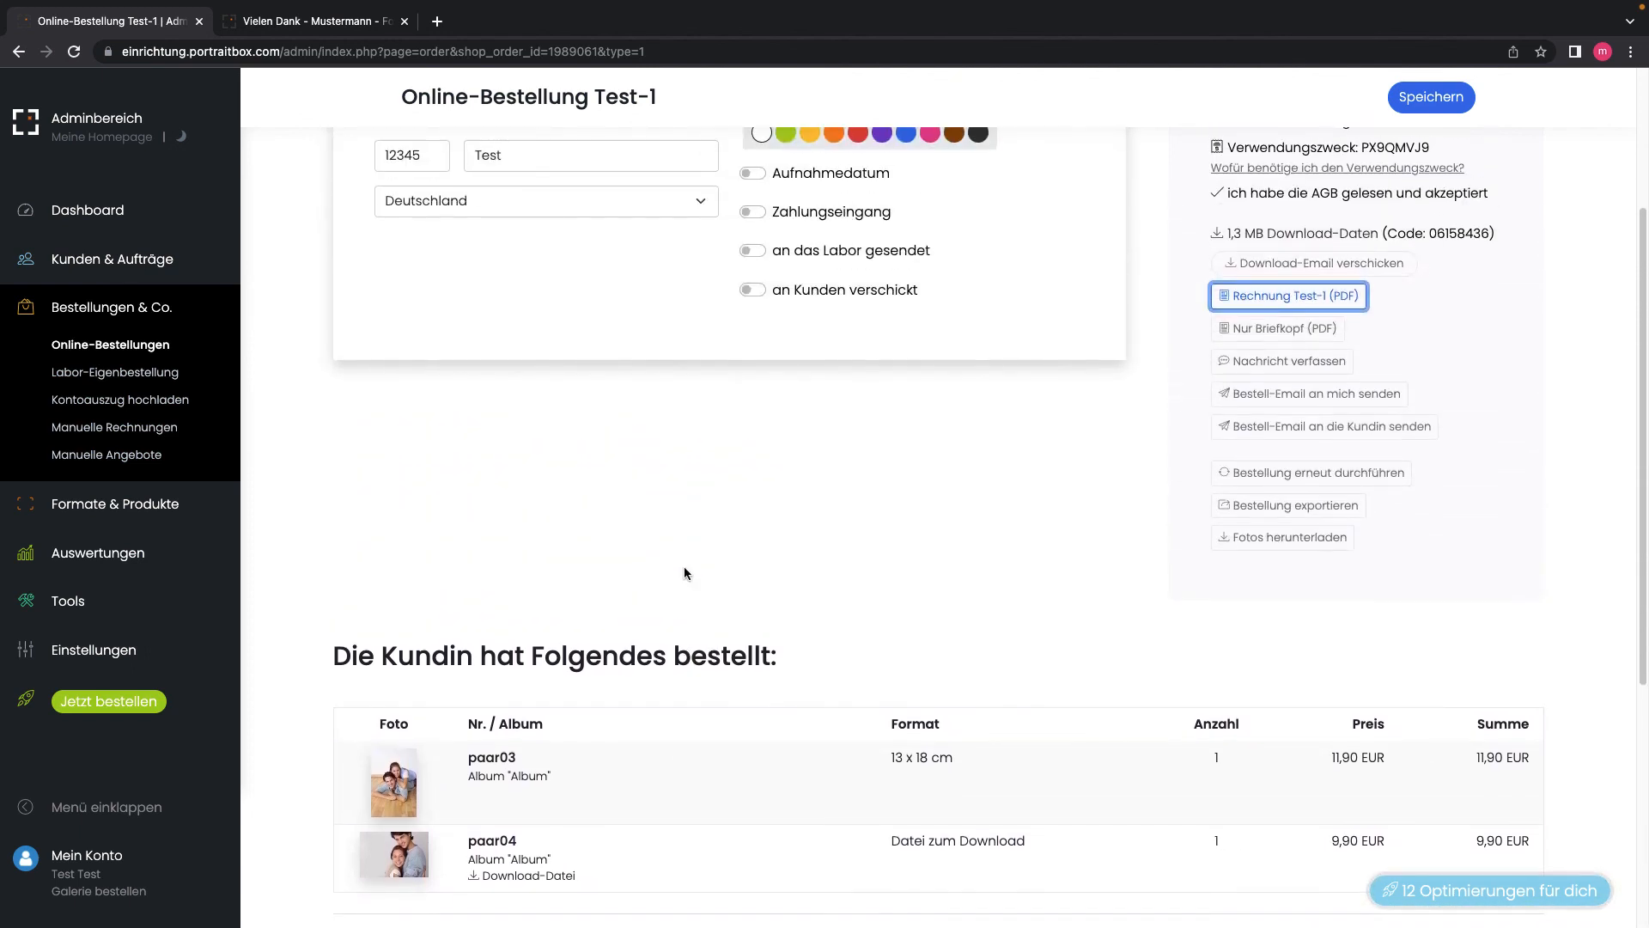